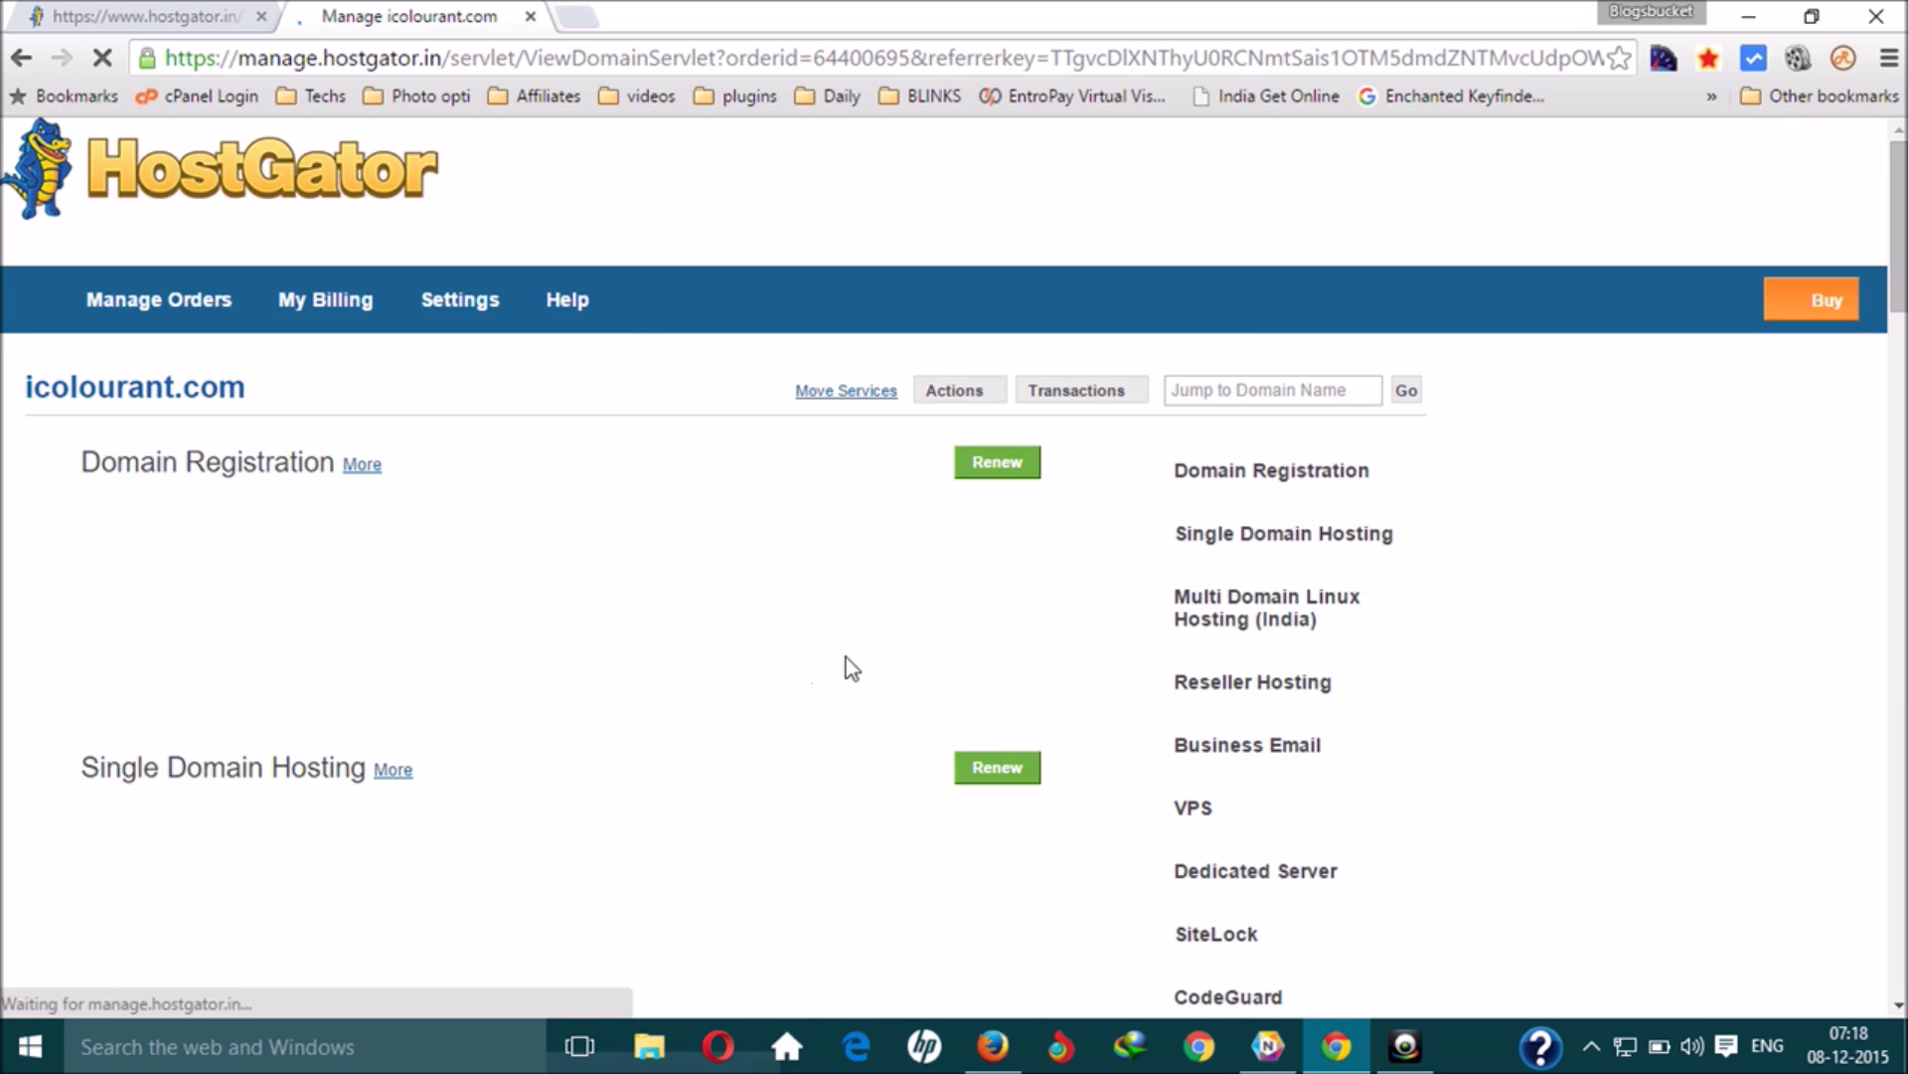
# Review the Multi Domain Linux Hosting details on the HostGator page
pyautogui.scroll(-3, 810, 661)
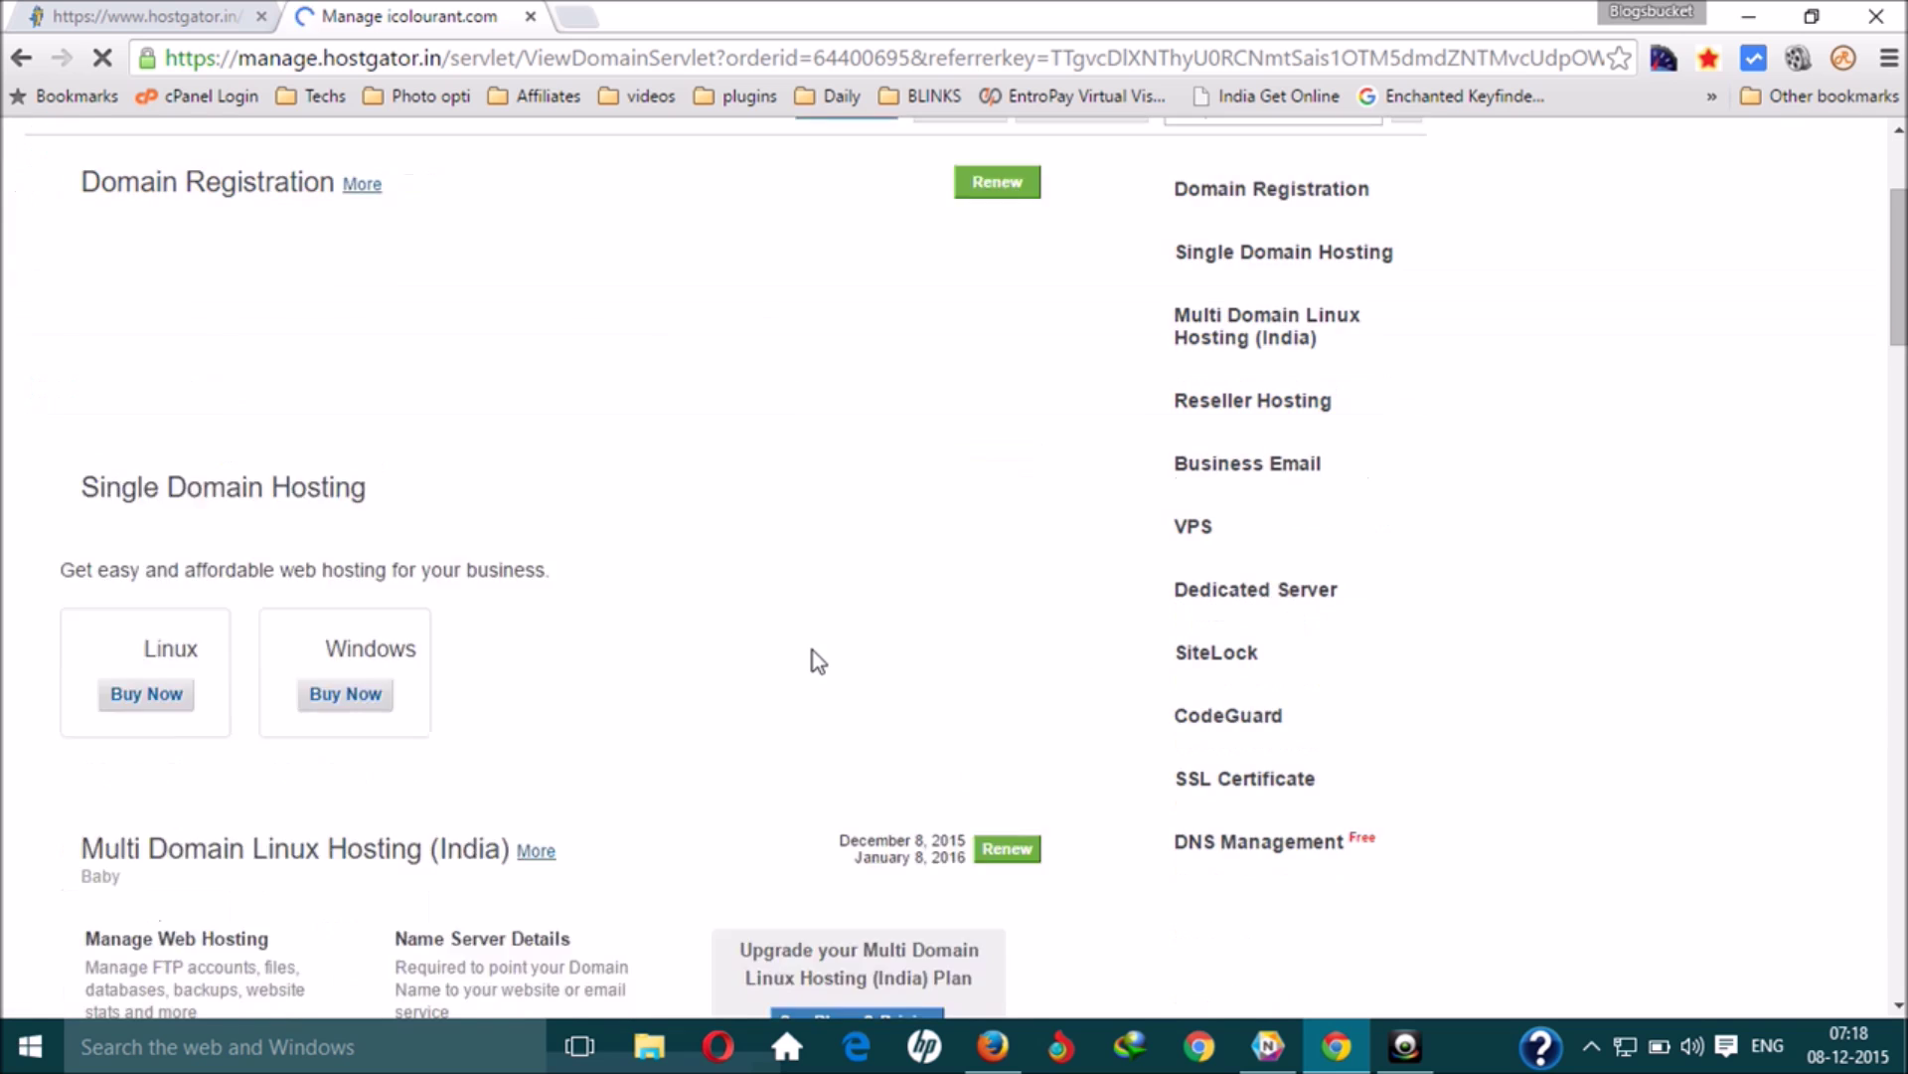
pyautogui.scroll(-3, 835, 793)
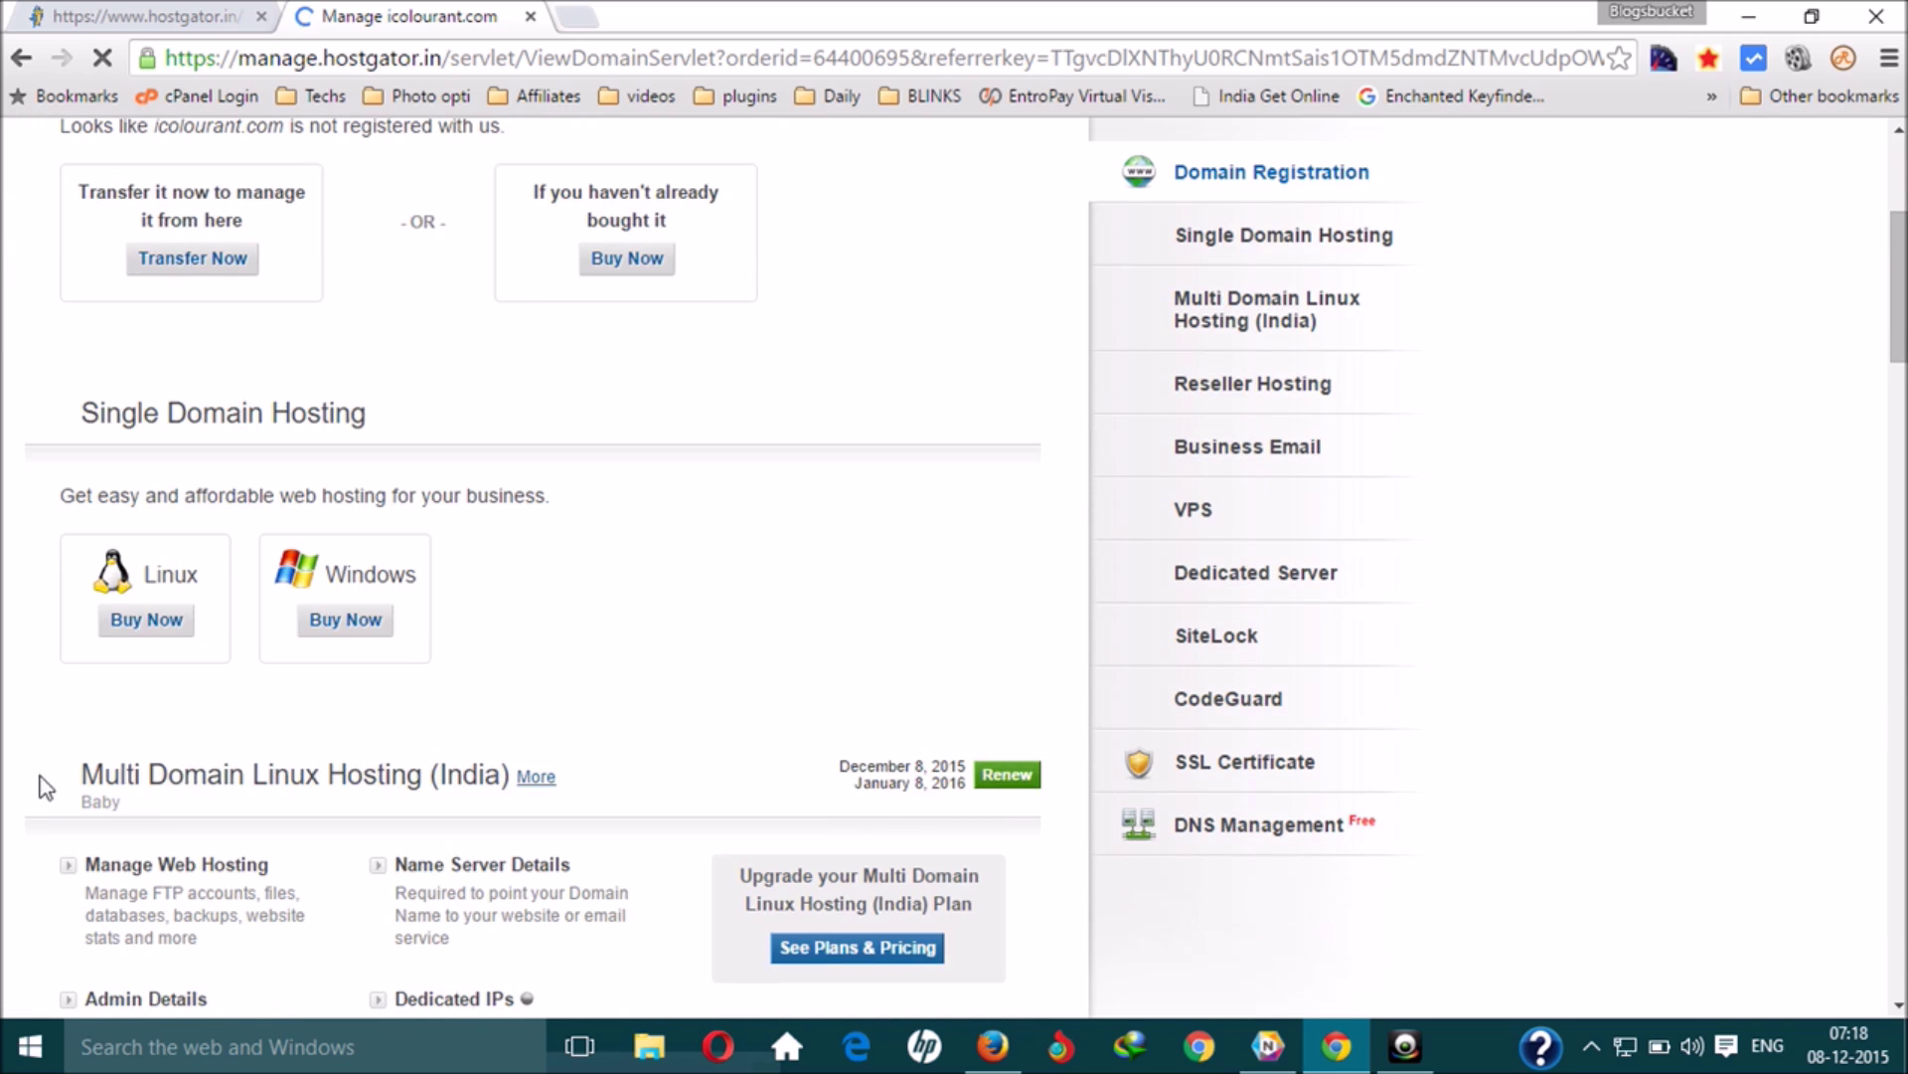
pyautogui.moveTo(70, 778); pyautogui.dragTo(426, 773)
pyautogui.click(829, 701)
pyautogui.scroll(4, 837, 700)
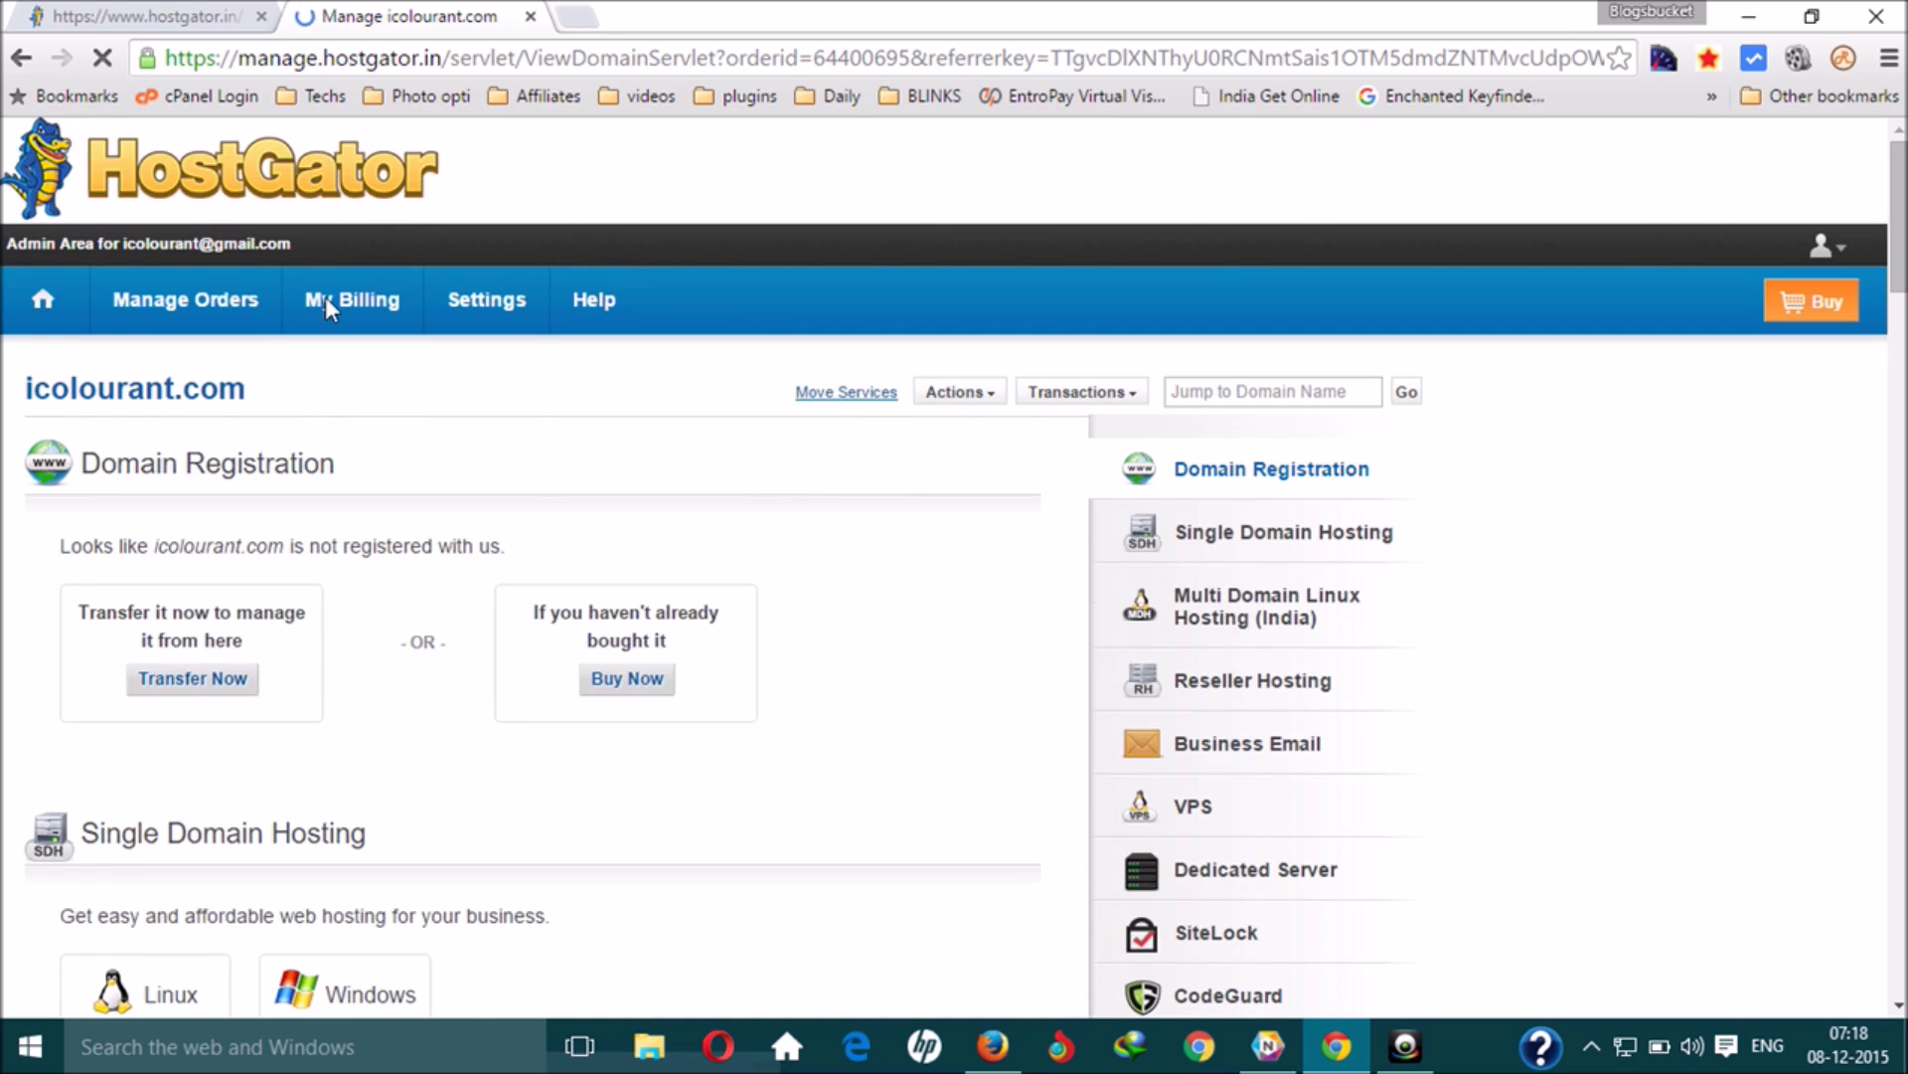
pyautogui.moveTo(186, 318)
pyautogui.scroll(-10, 1117, 916)
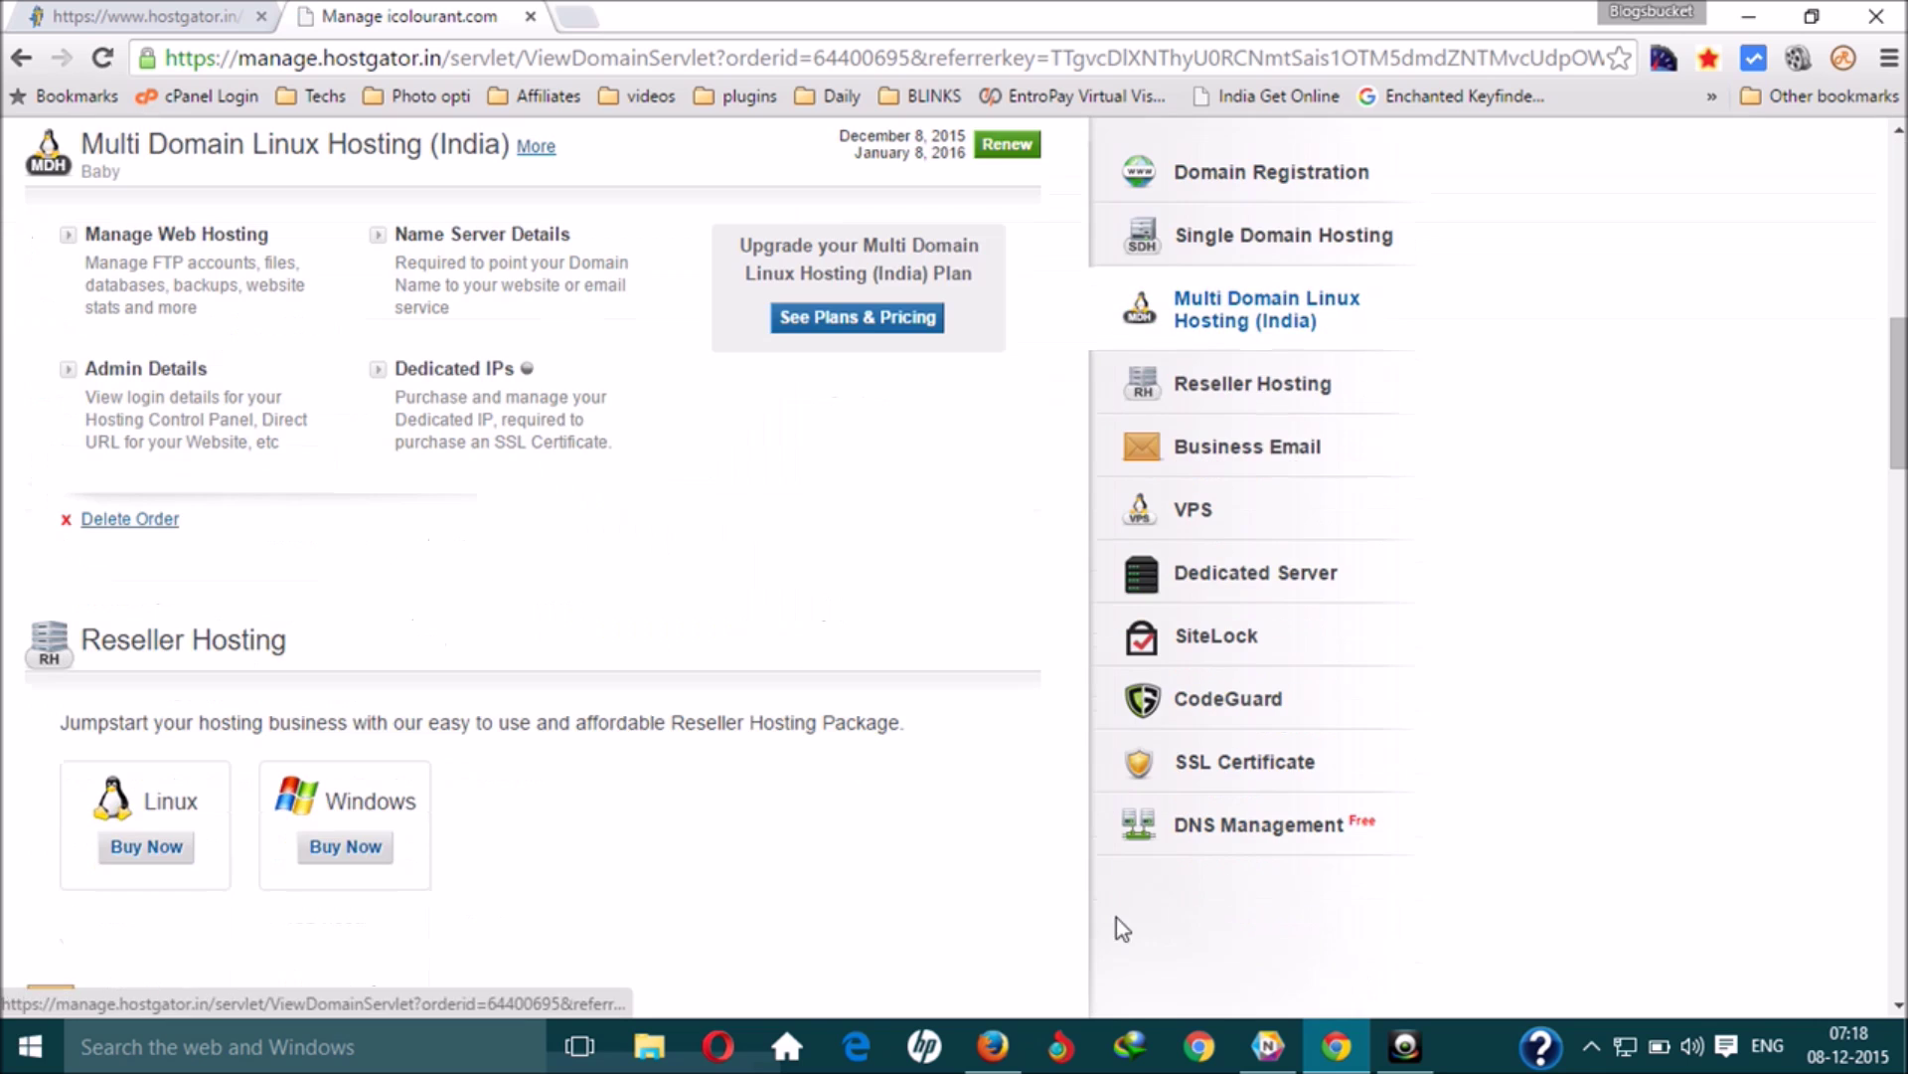
pyautogui.scroll(8, 975, 765)
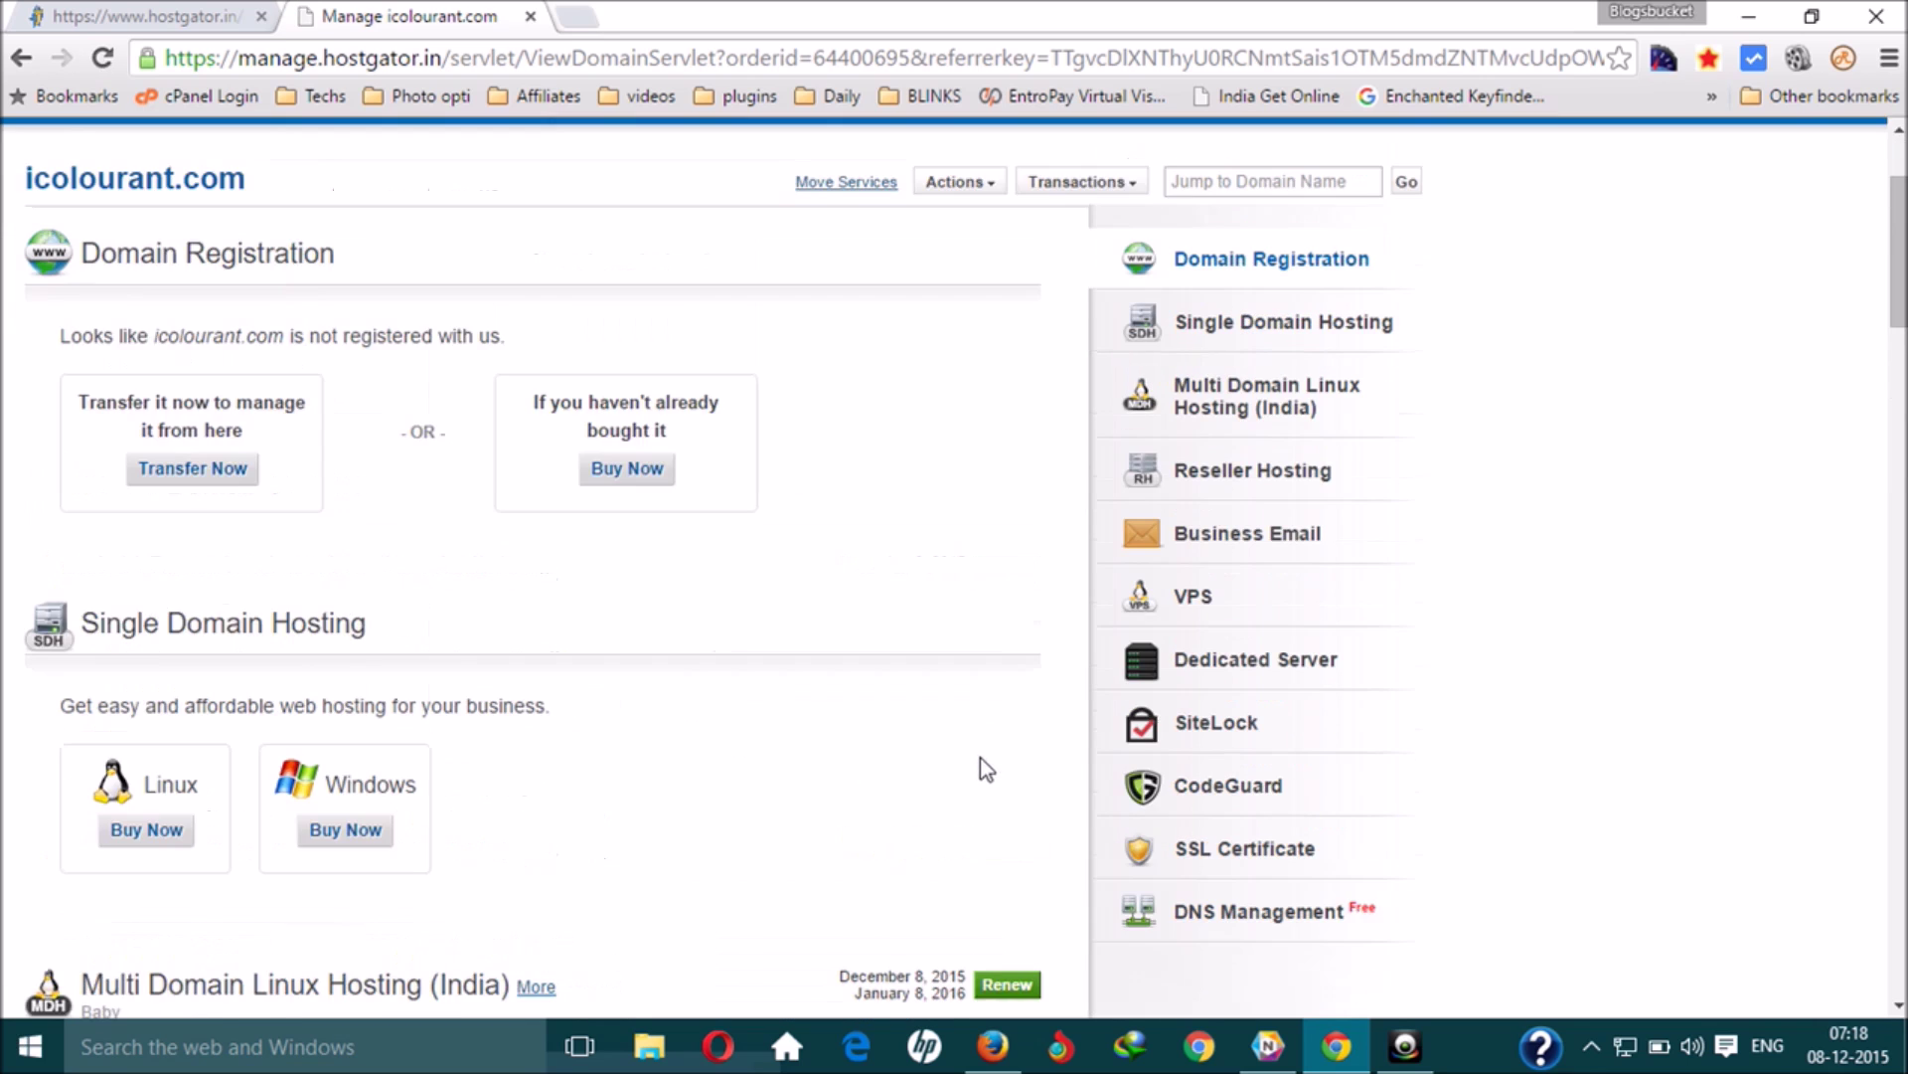
# Read icolourant.com's name servers, such as ns2.md-in-45.webhostbox.net, in Gmail's hosting order email
pyautogui.click(984, 1049)
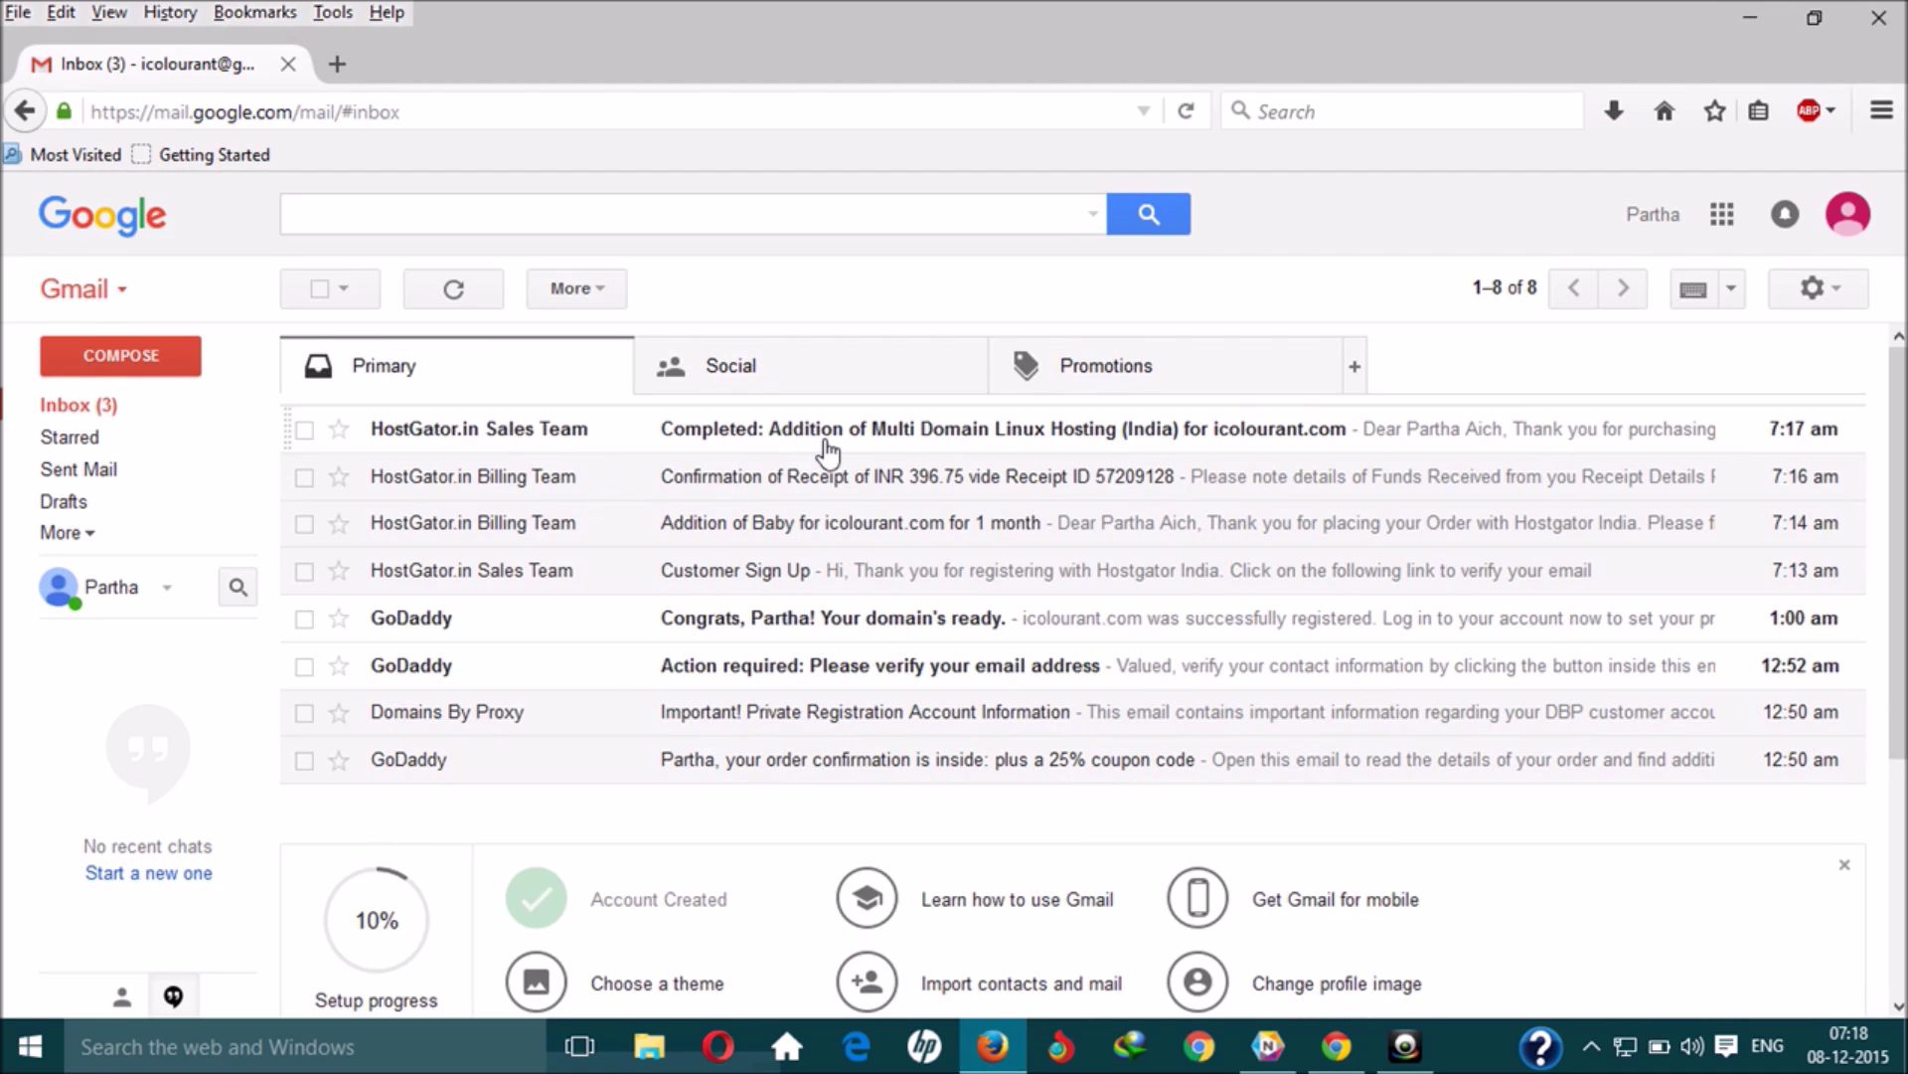
pyautogui.click(826, 449)
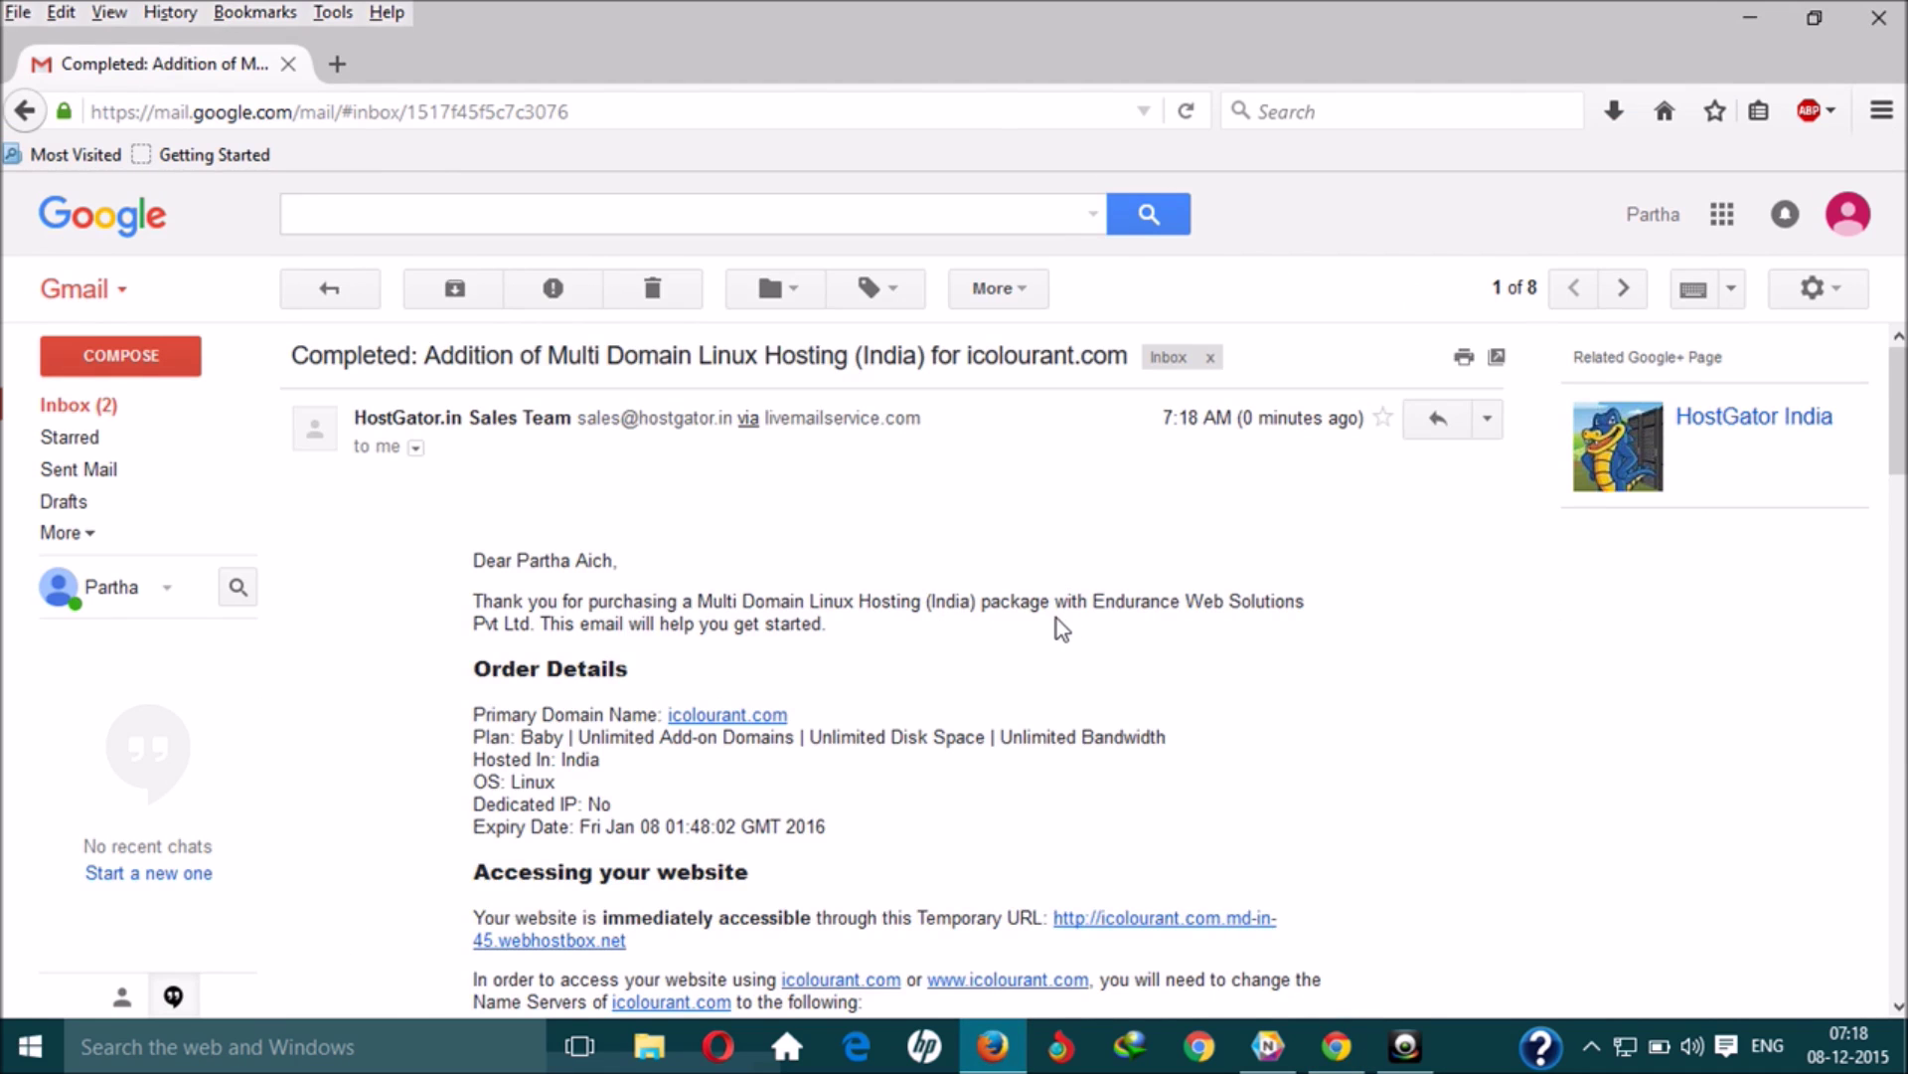
pyautogui.scroll(-5, 1059, 627)
pyautogui.scroll(5, 1060, 626)
pyautogui.scroll(-2, 664, 601)
pyautogui.scroll(-2, 664, 601)
pyautogui.scroll(1, 661, 609)
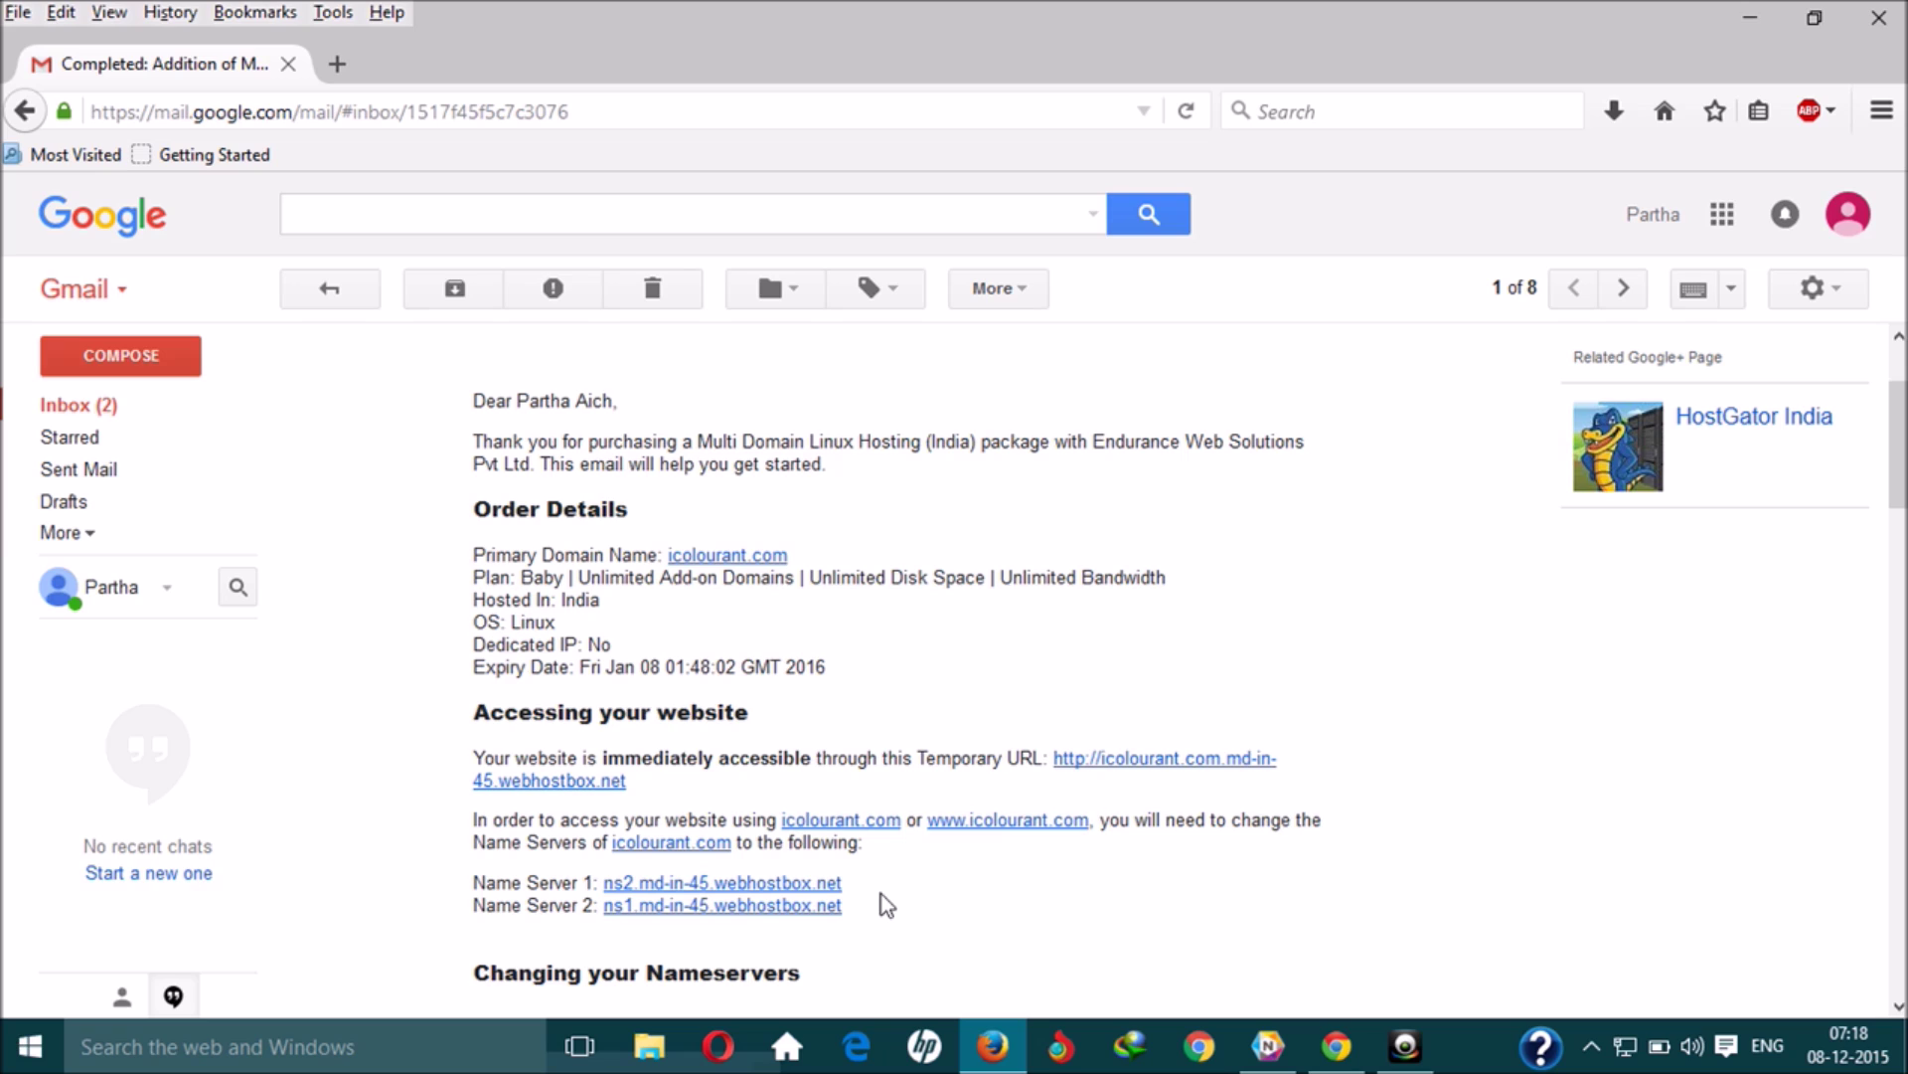
pyautogui.moveTo(844, 882); pyautogui.dragTo(613, 887)
pyautogui.click(875, 907)
pyautogui.click(1342, 1059)
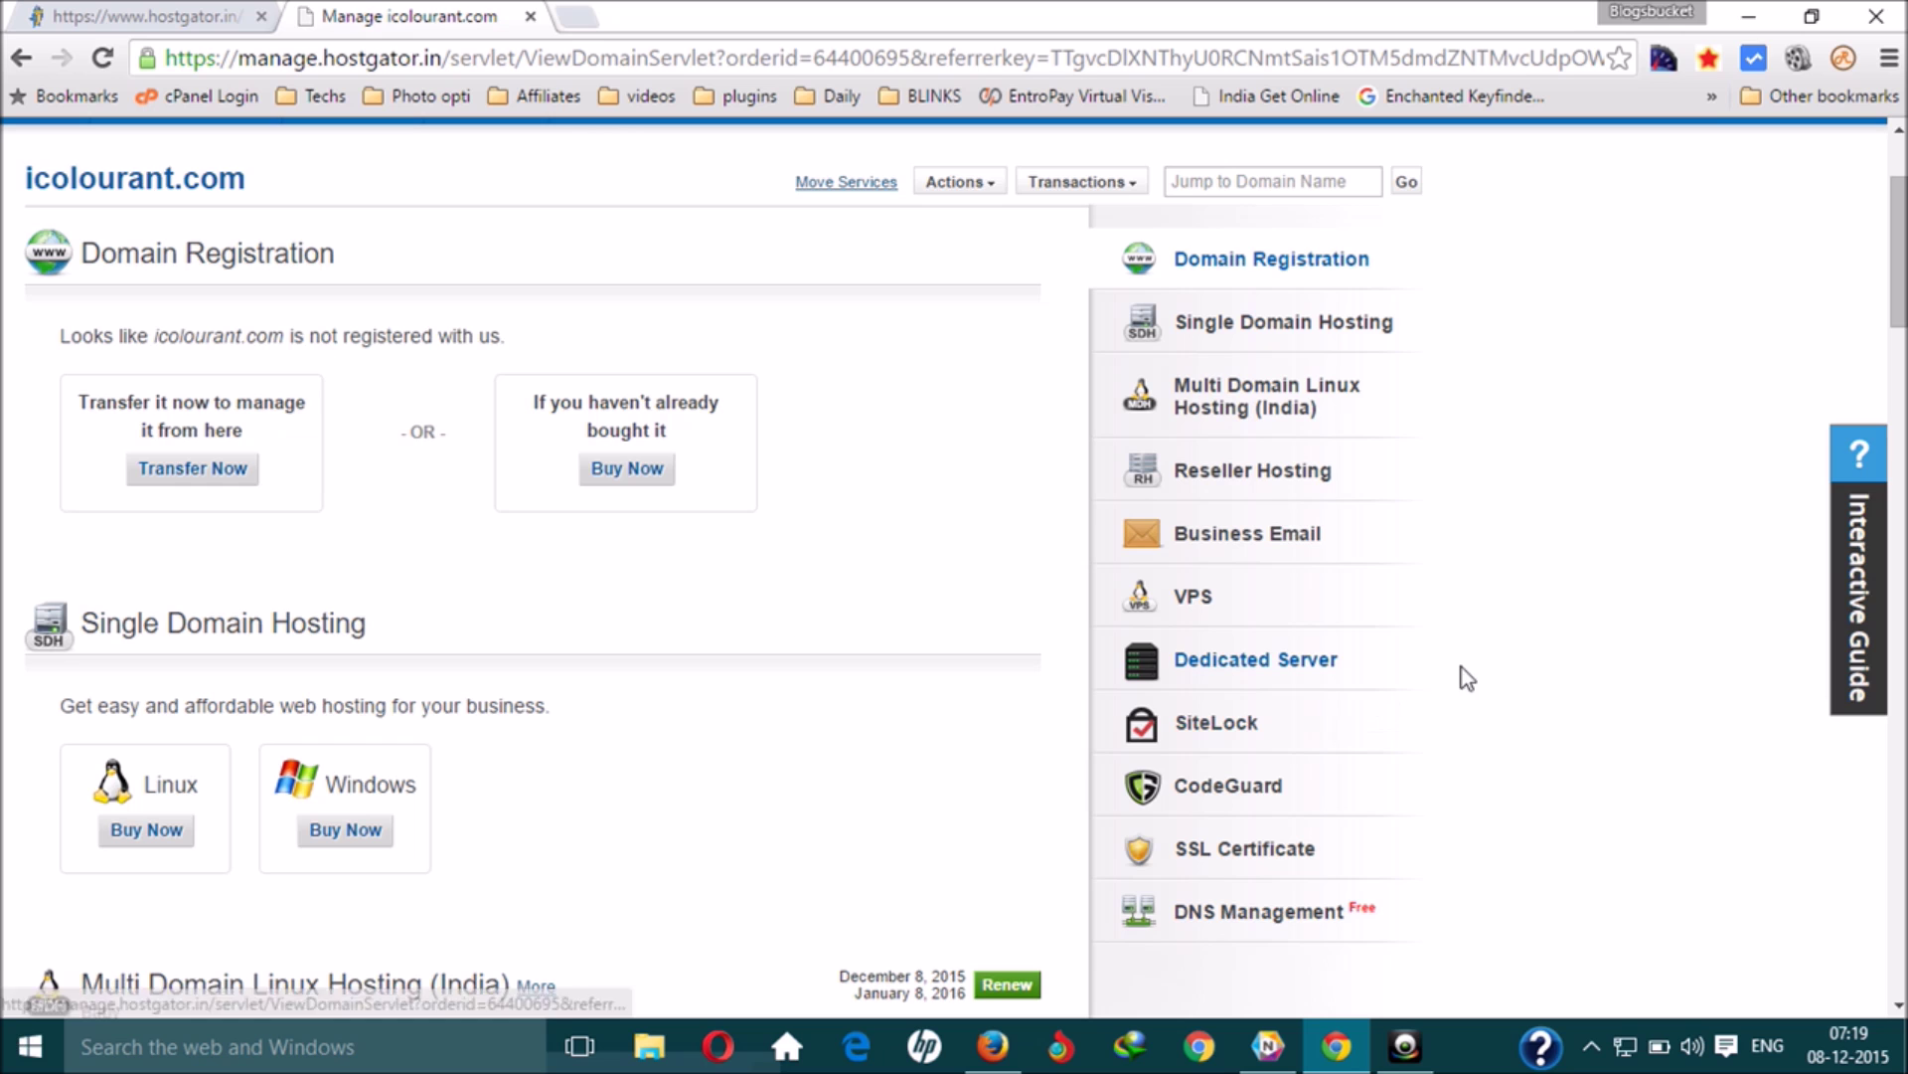
pyautogui.click(1328, 1052)
# Go to godaddy.com in a new browser tab
pyautogui.click(1336, 1046)
pyautogui.click(577, 16)
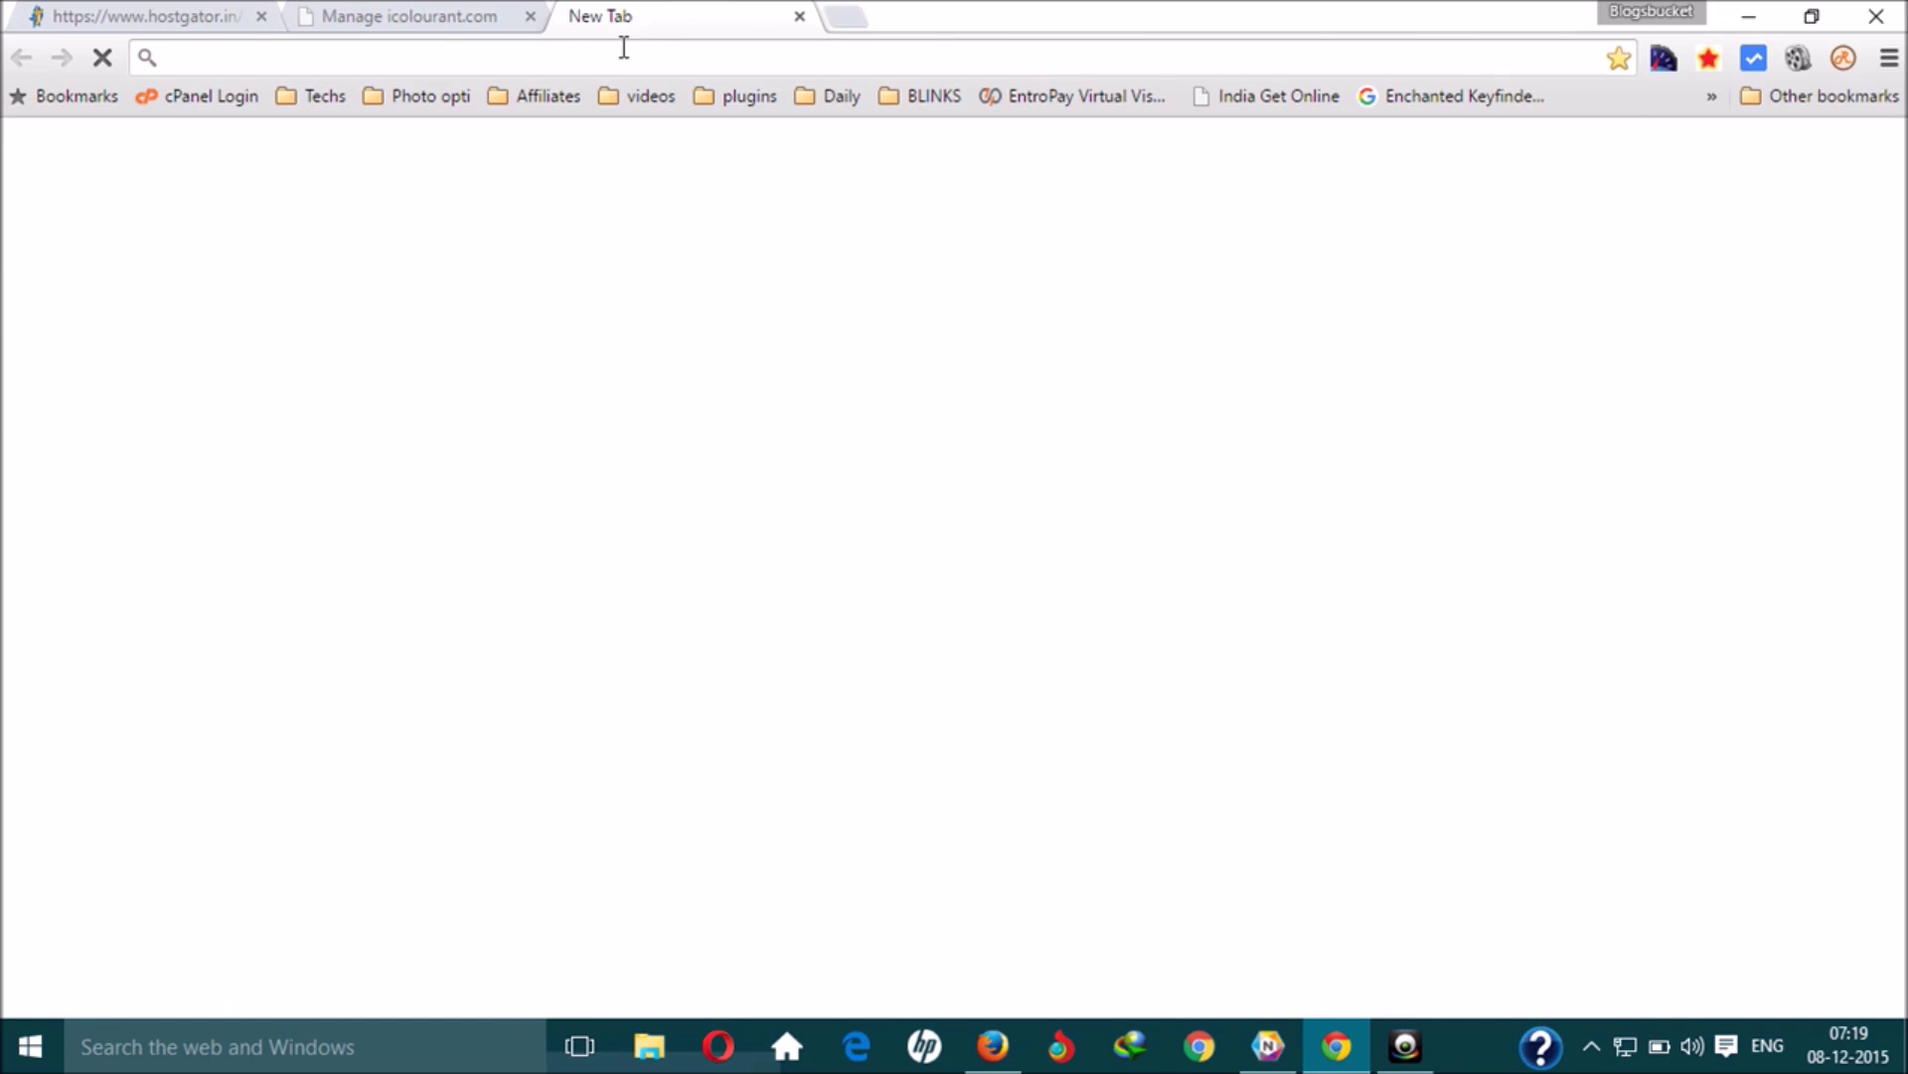
pyautogui.write('goda')
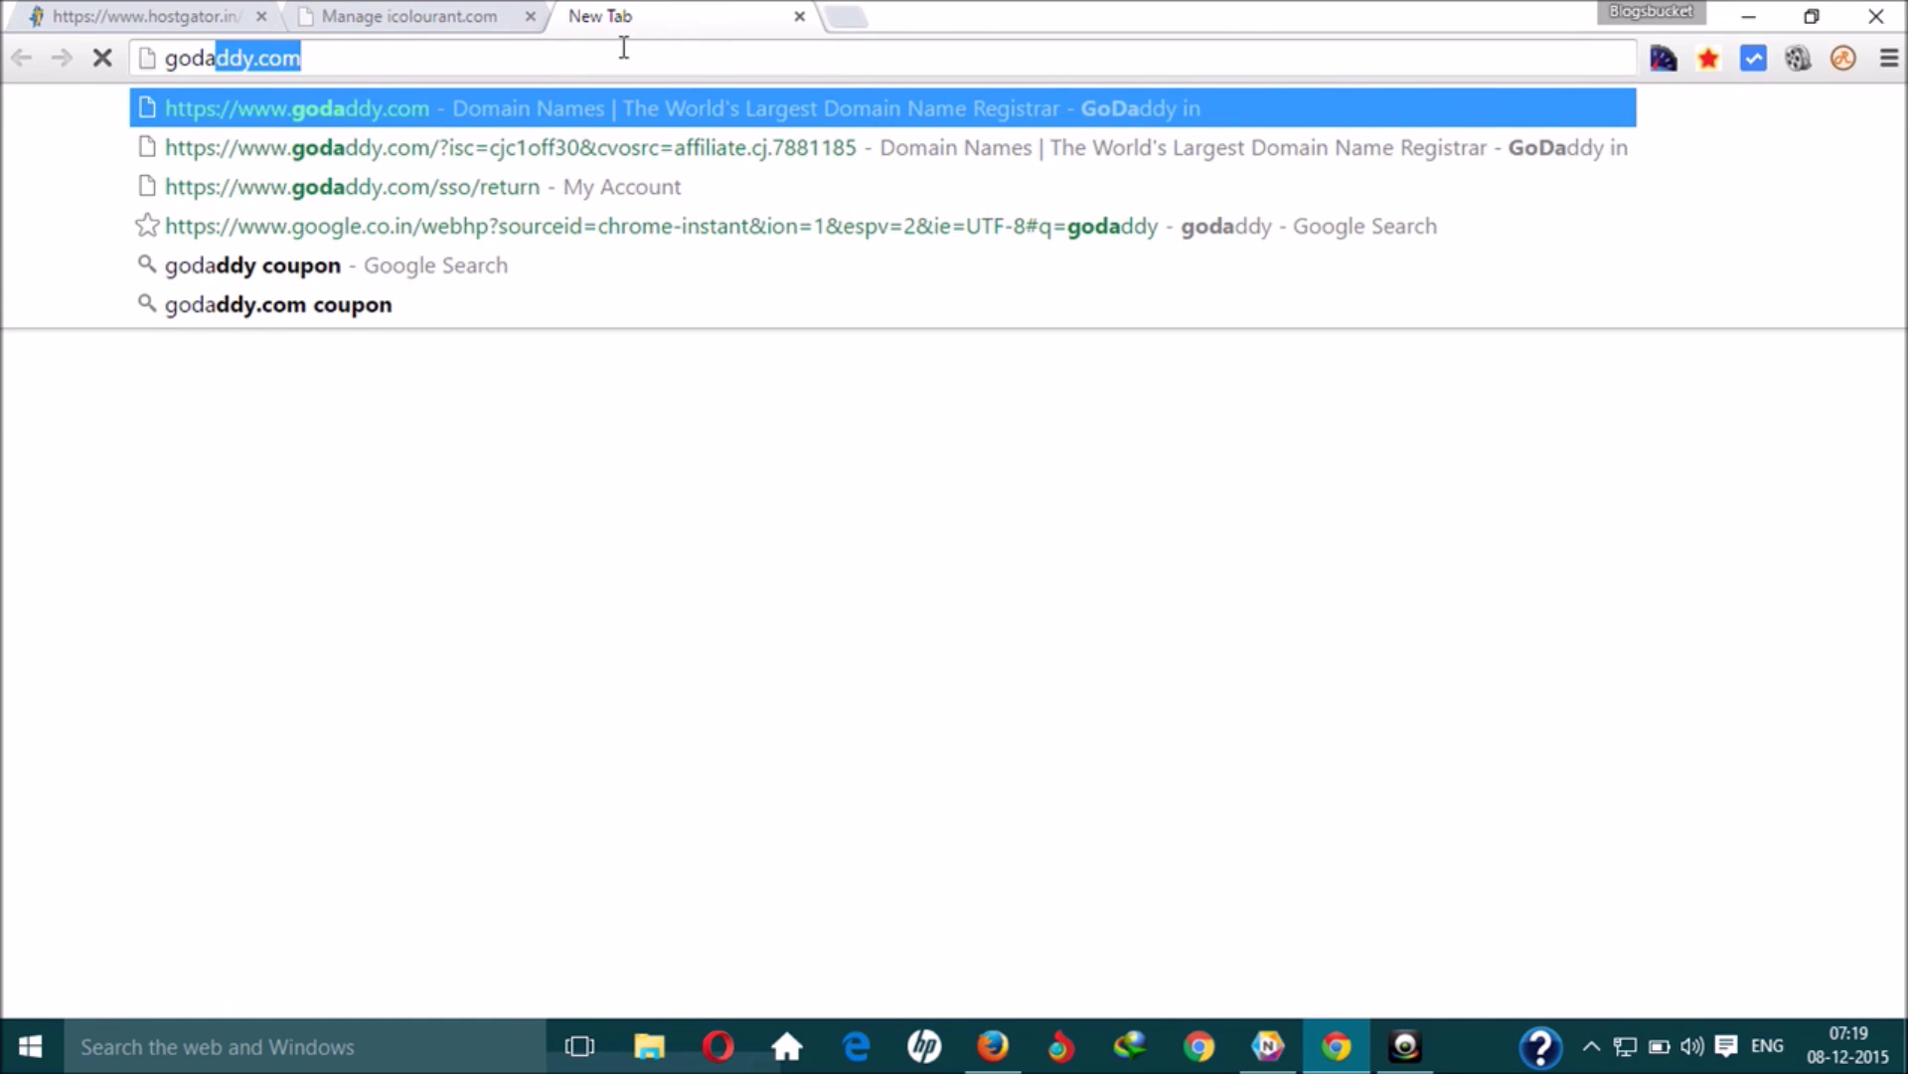
pyautogui.write('dd')
pyautogui.press('Return')
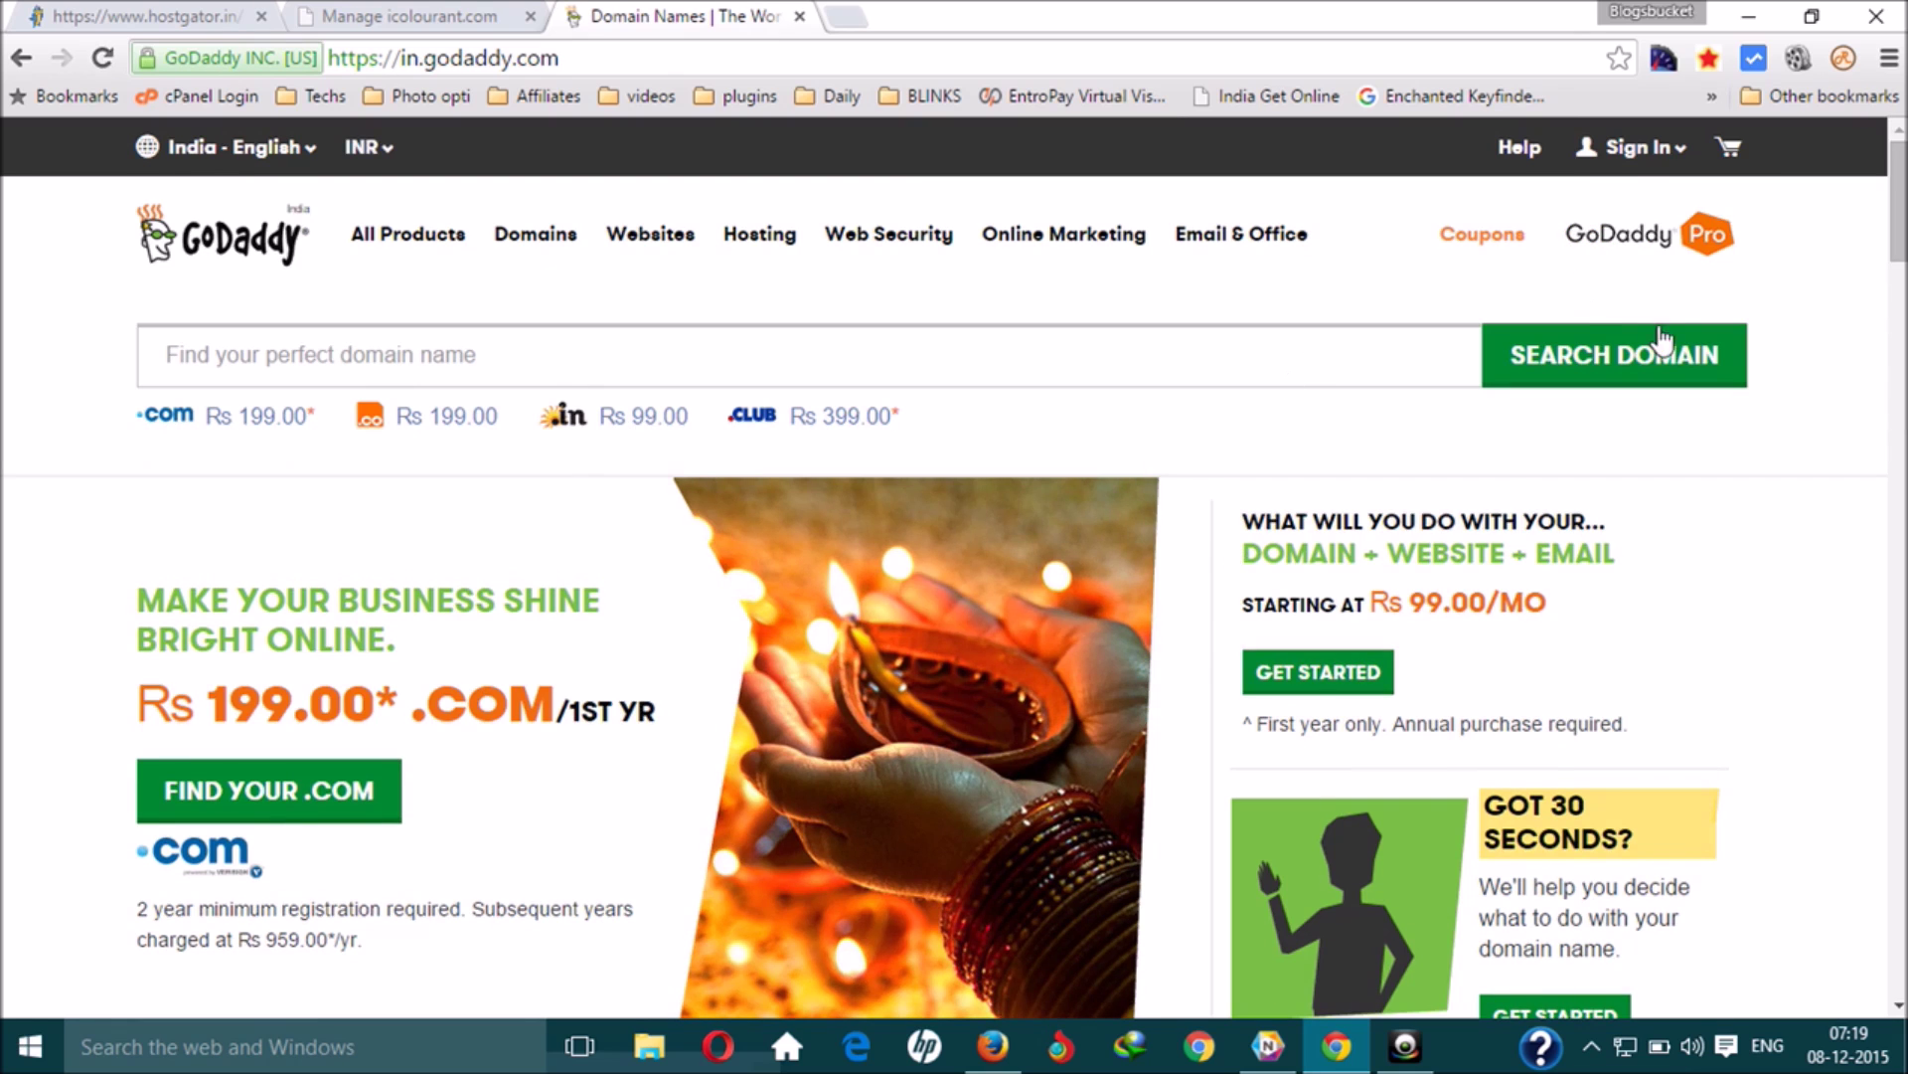
# Sign in to GoDaddy with the account username and password
pyautogui.click(1680, 159)
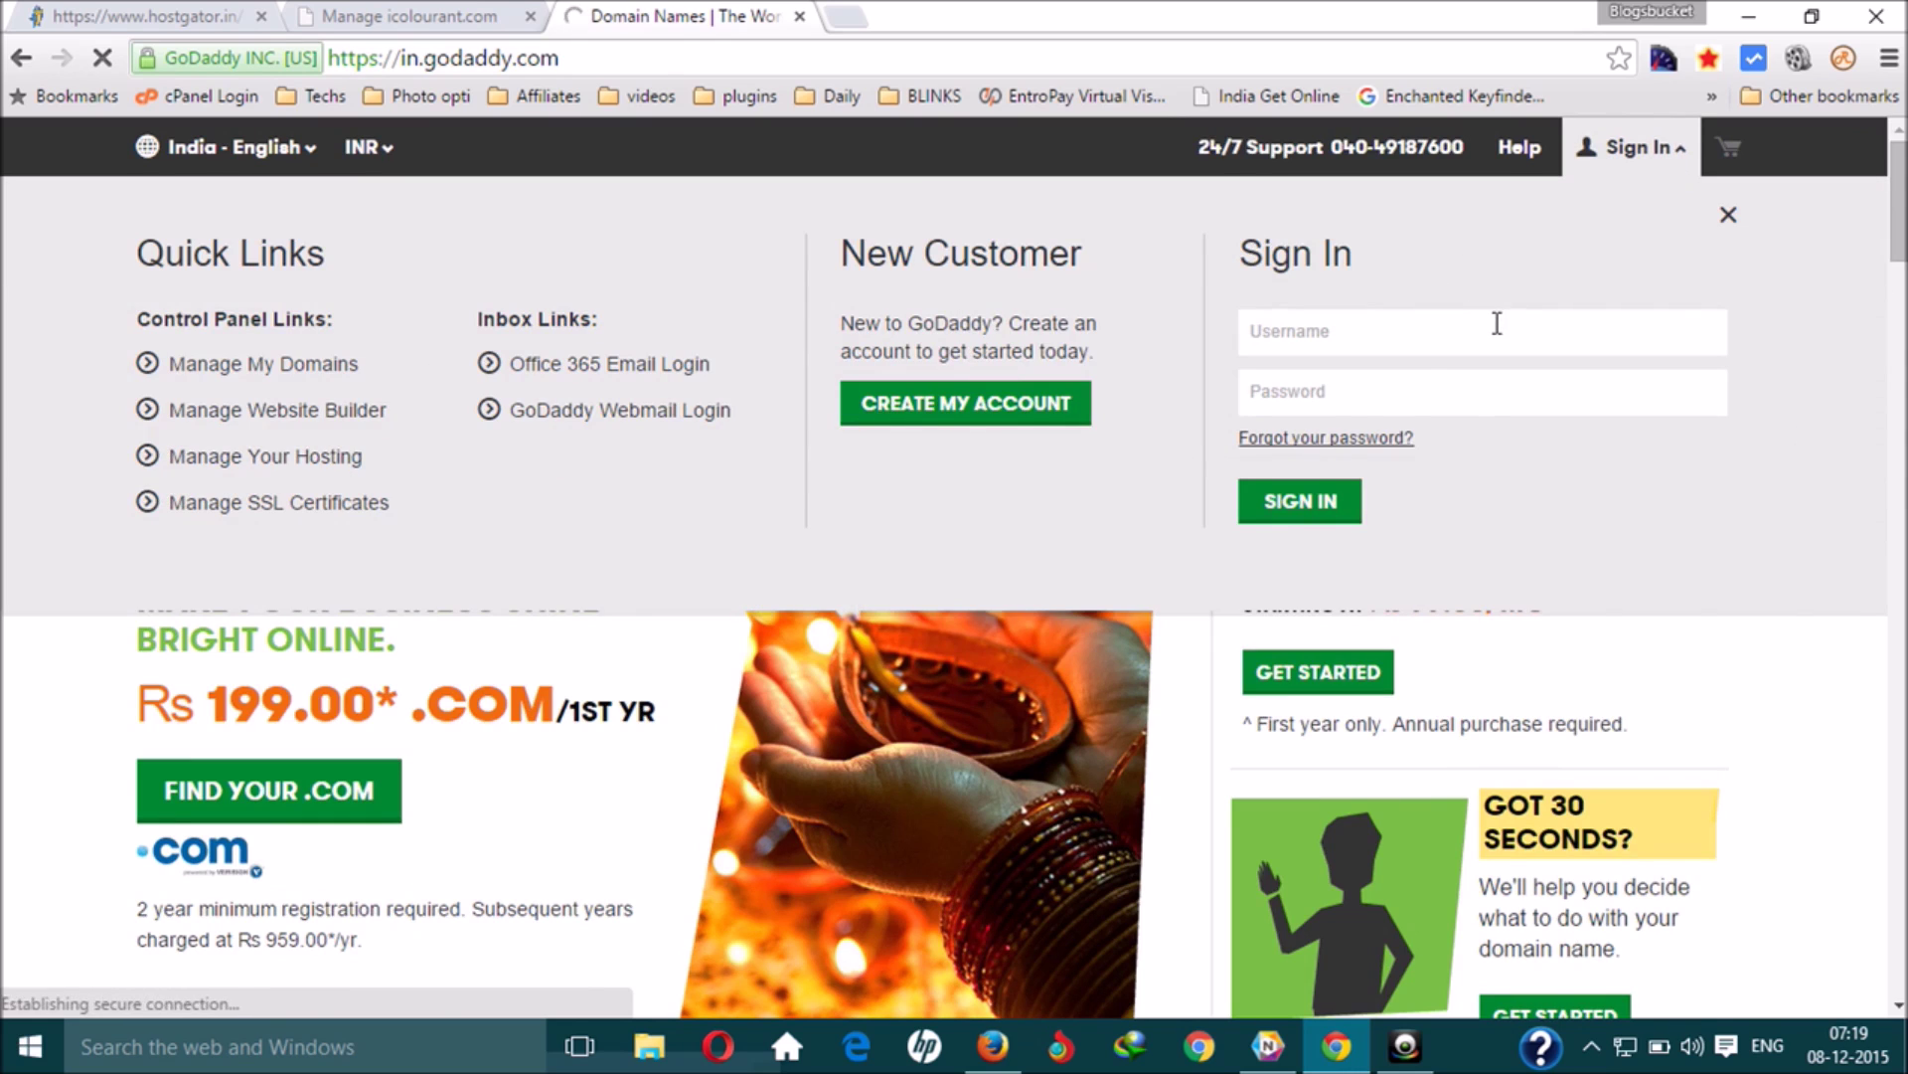
pyautogui.click(1213, 682)
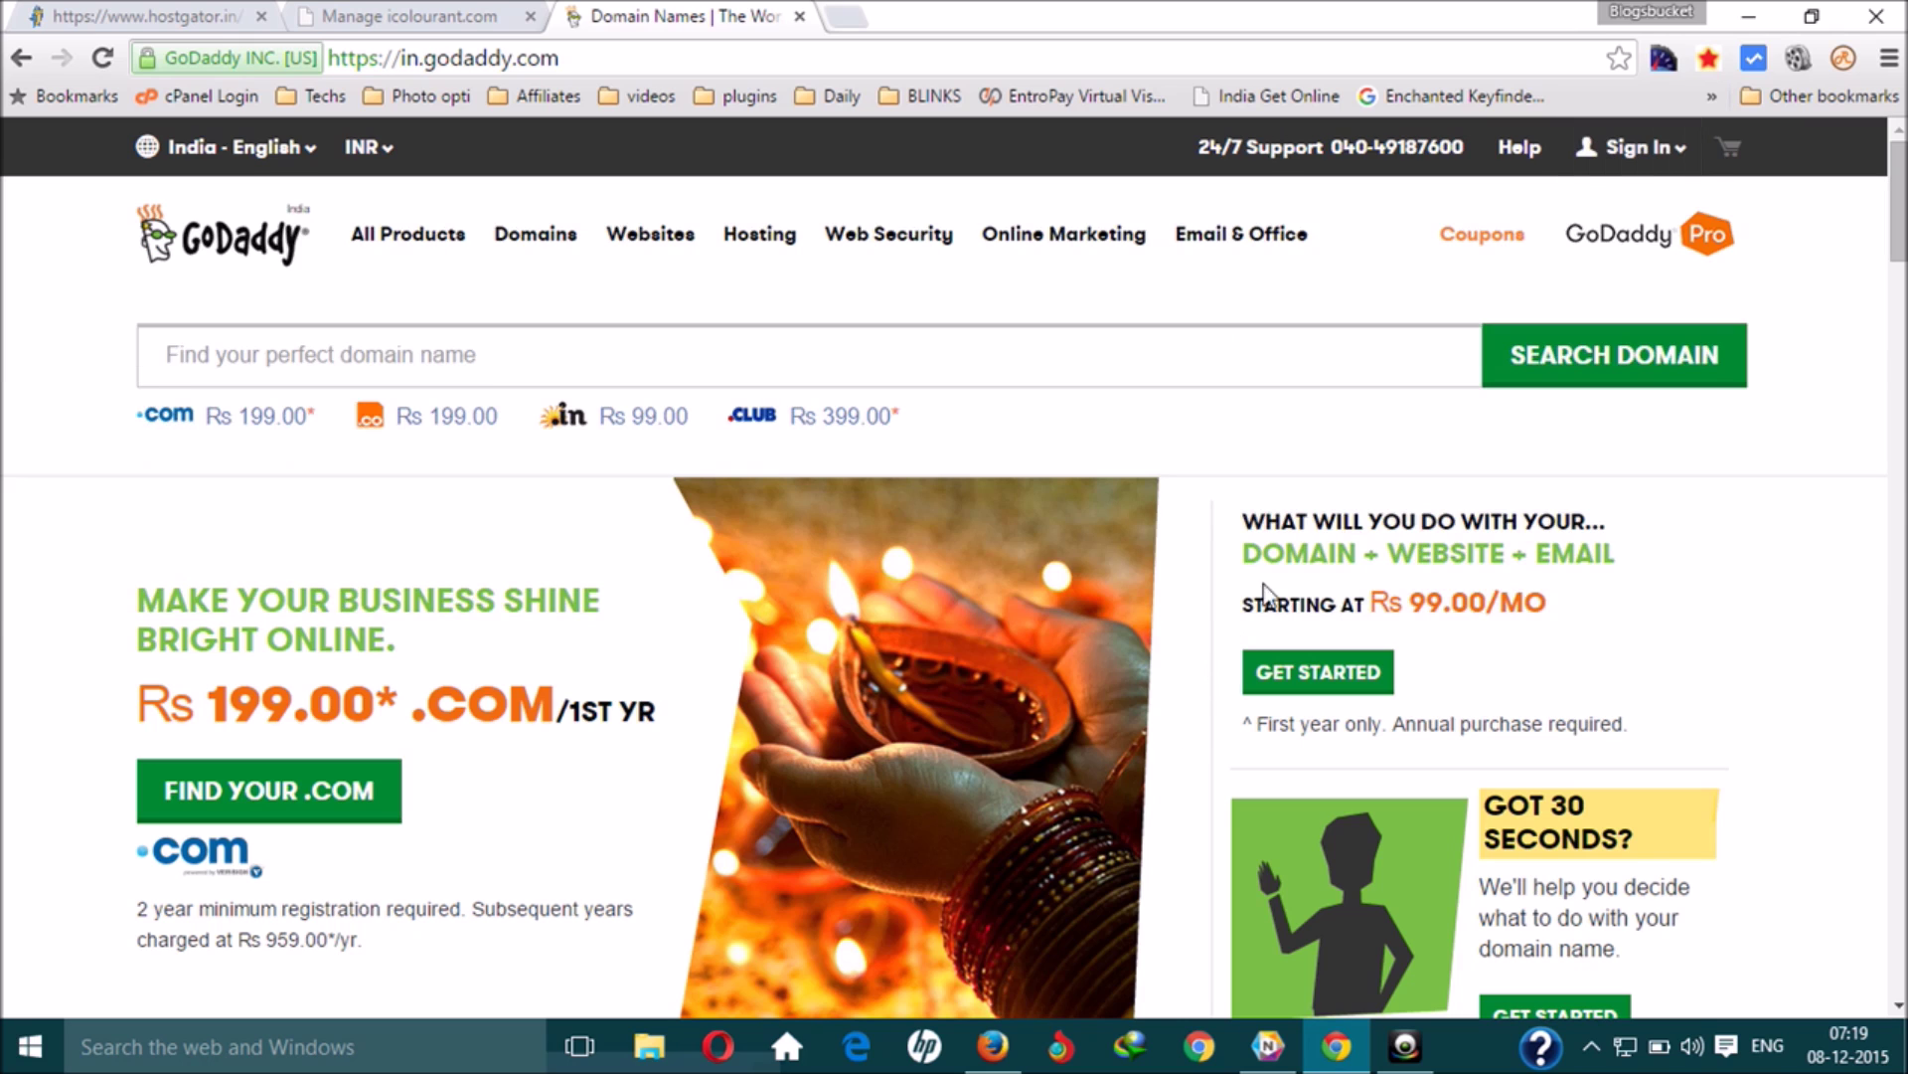
pyautogui.click(1626, 149)
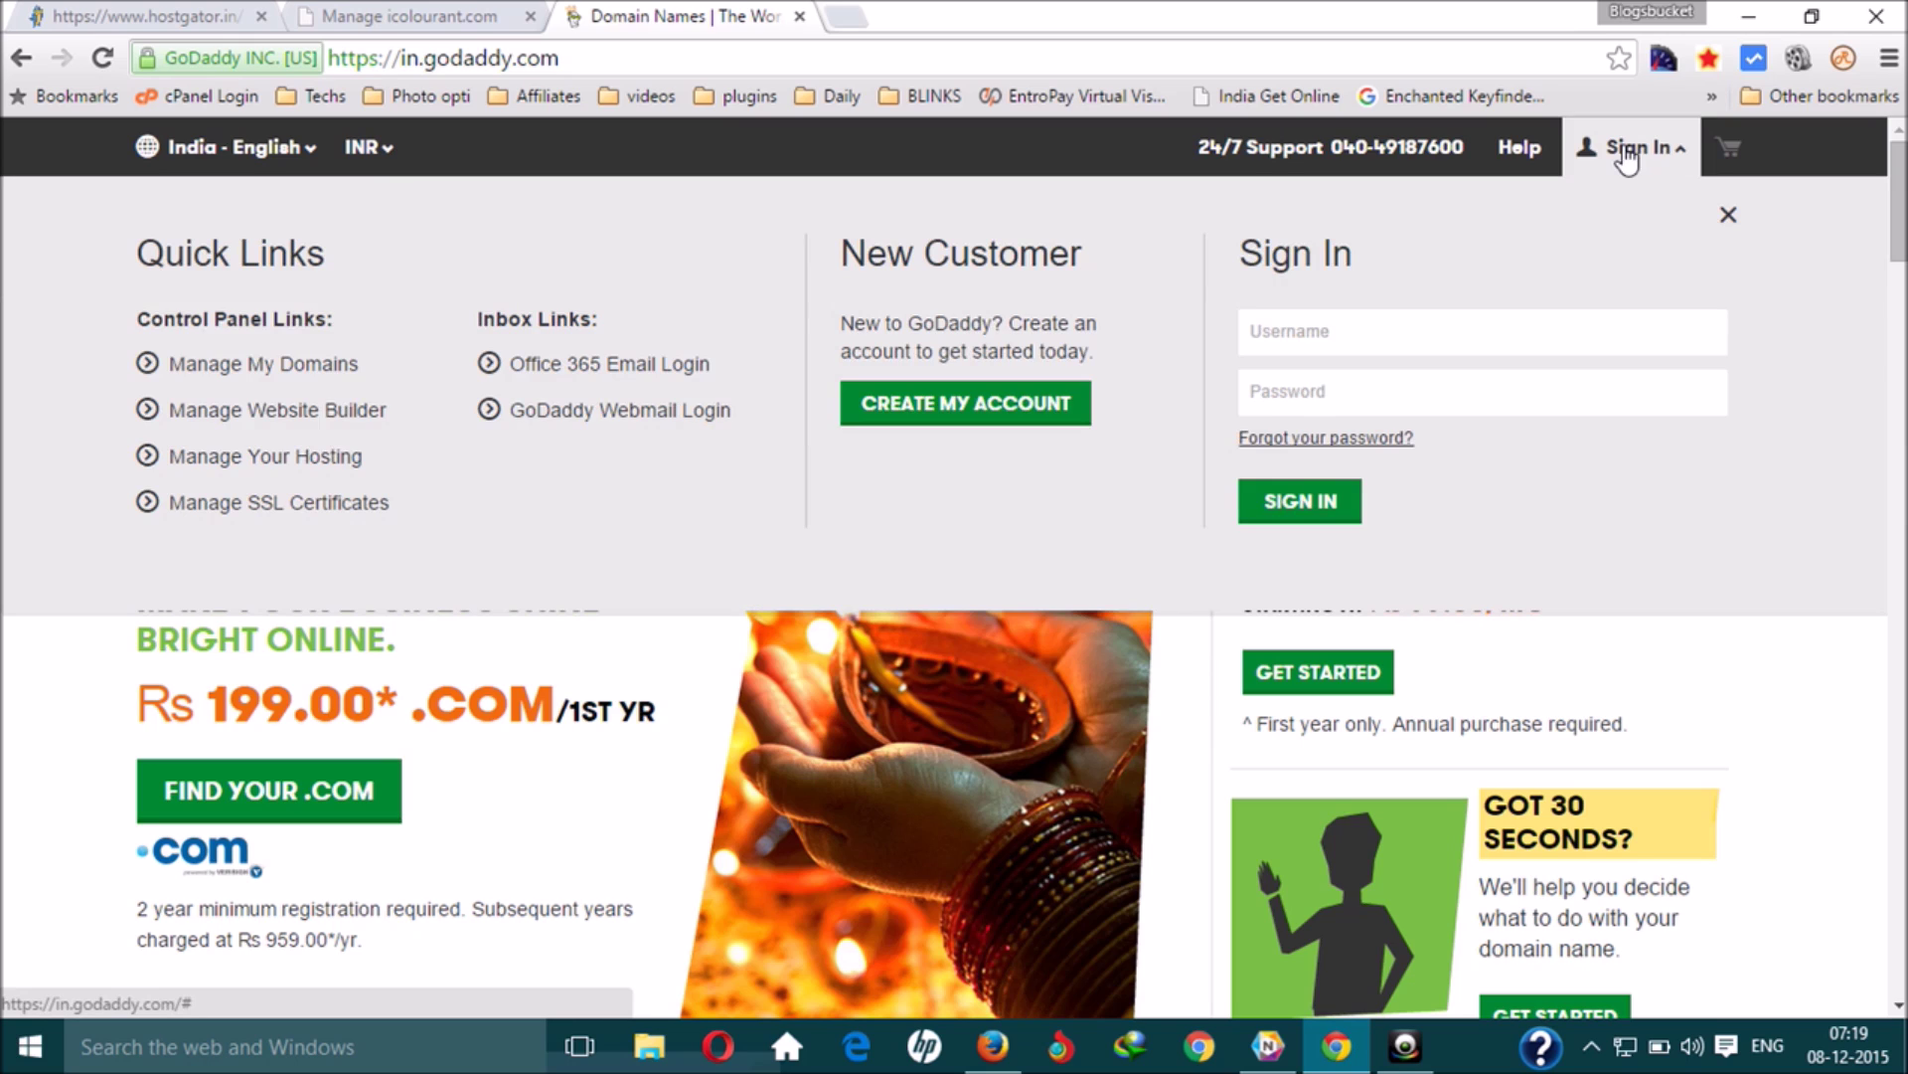
pyautogui.click(1385, 316)
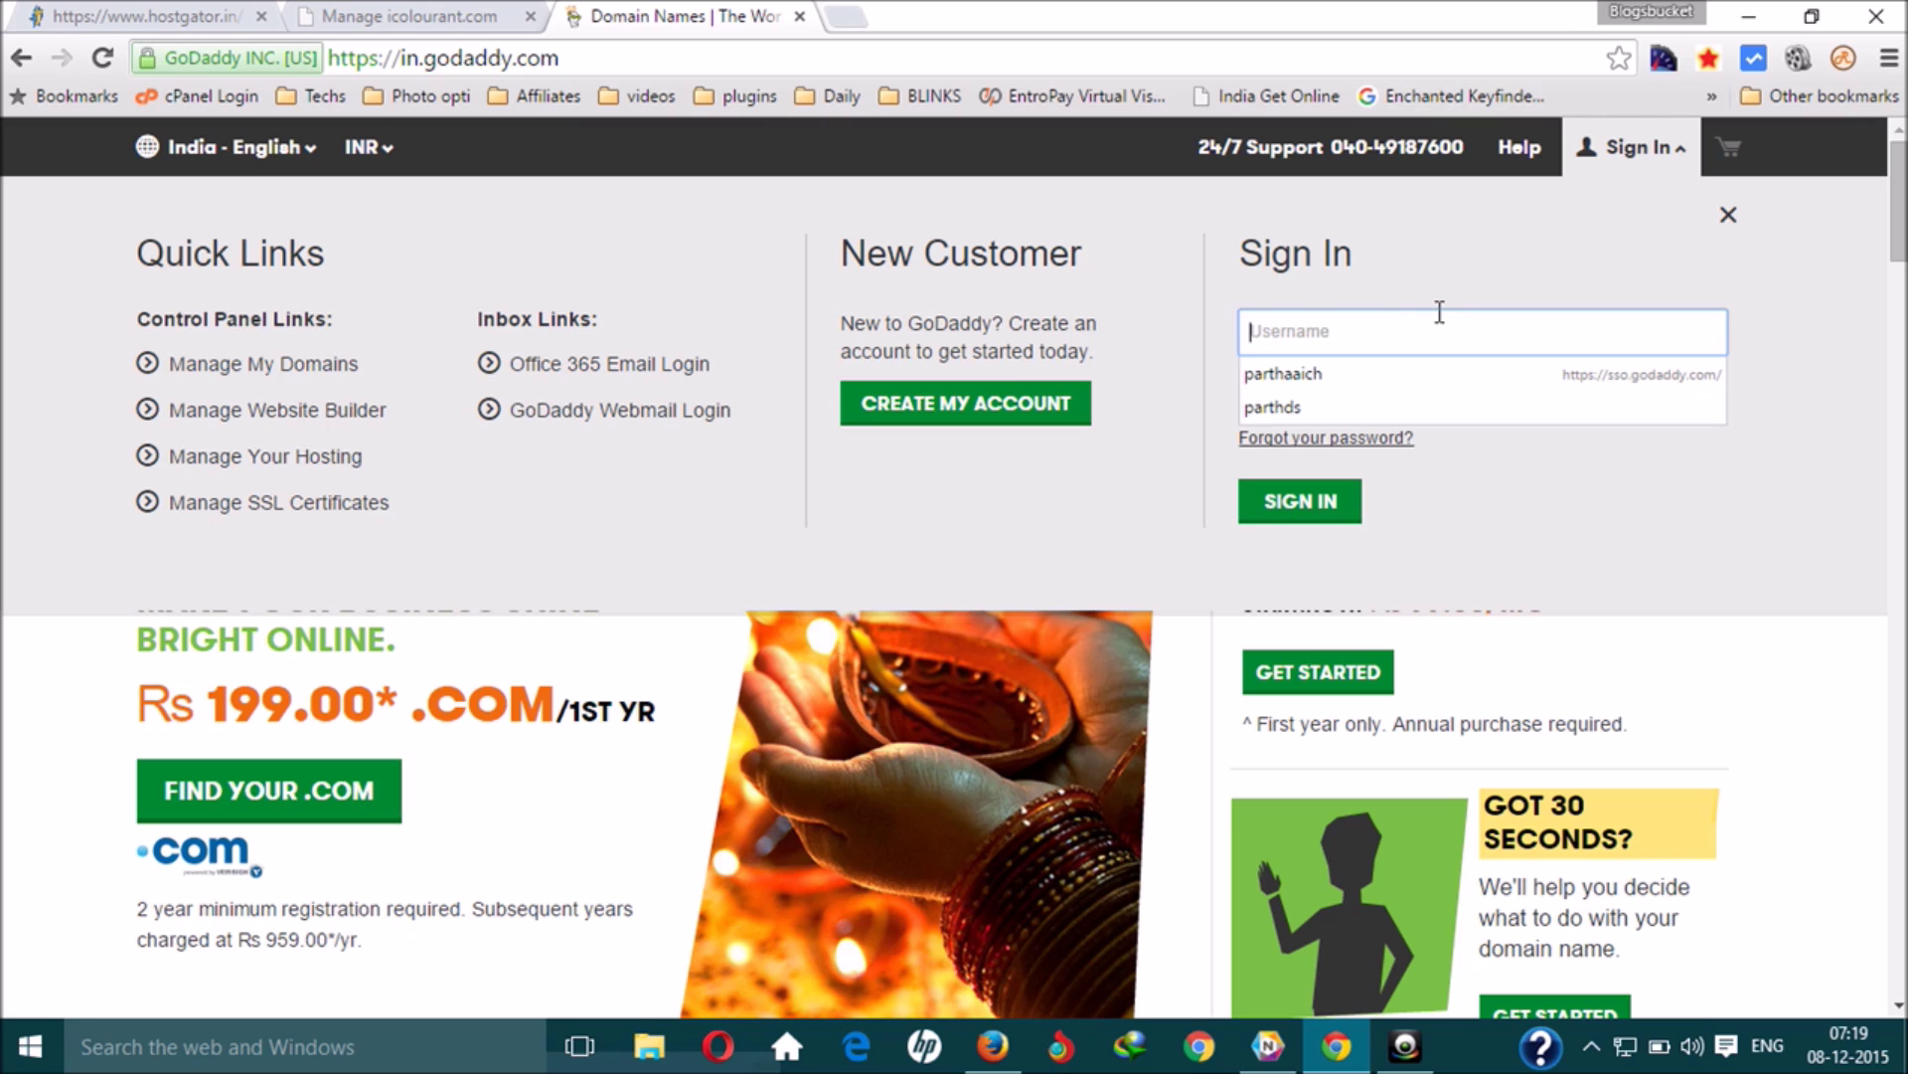
pyautogui.write('icoloura')
pyautogui.click(1475, 391)
pyautogui.write('•')
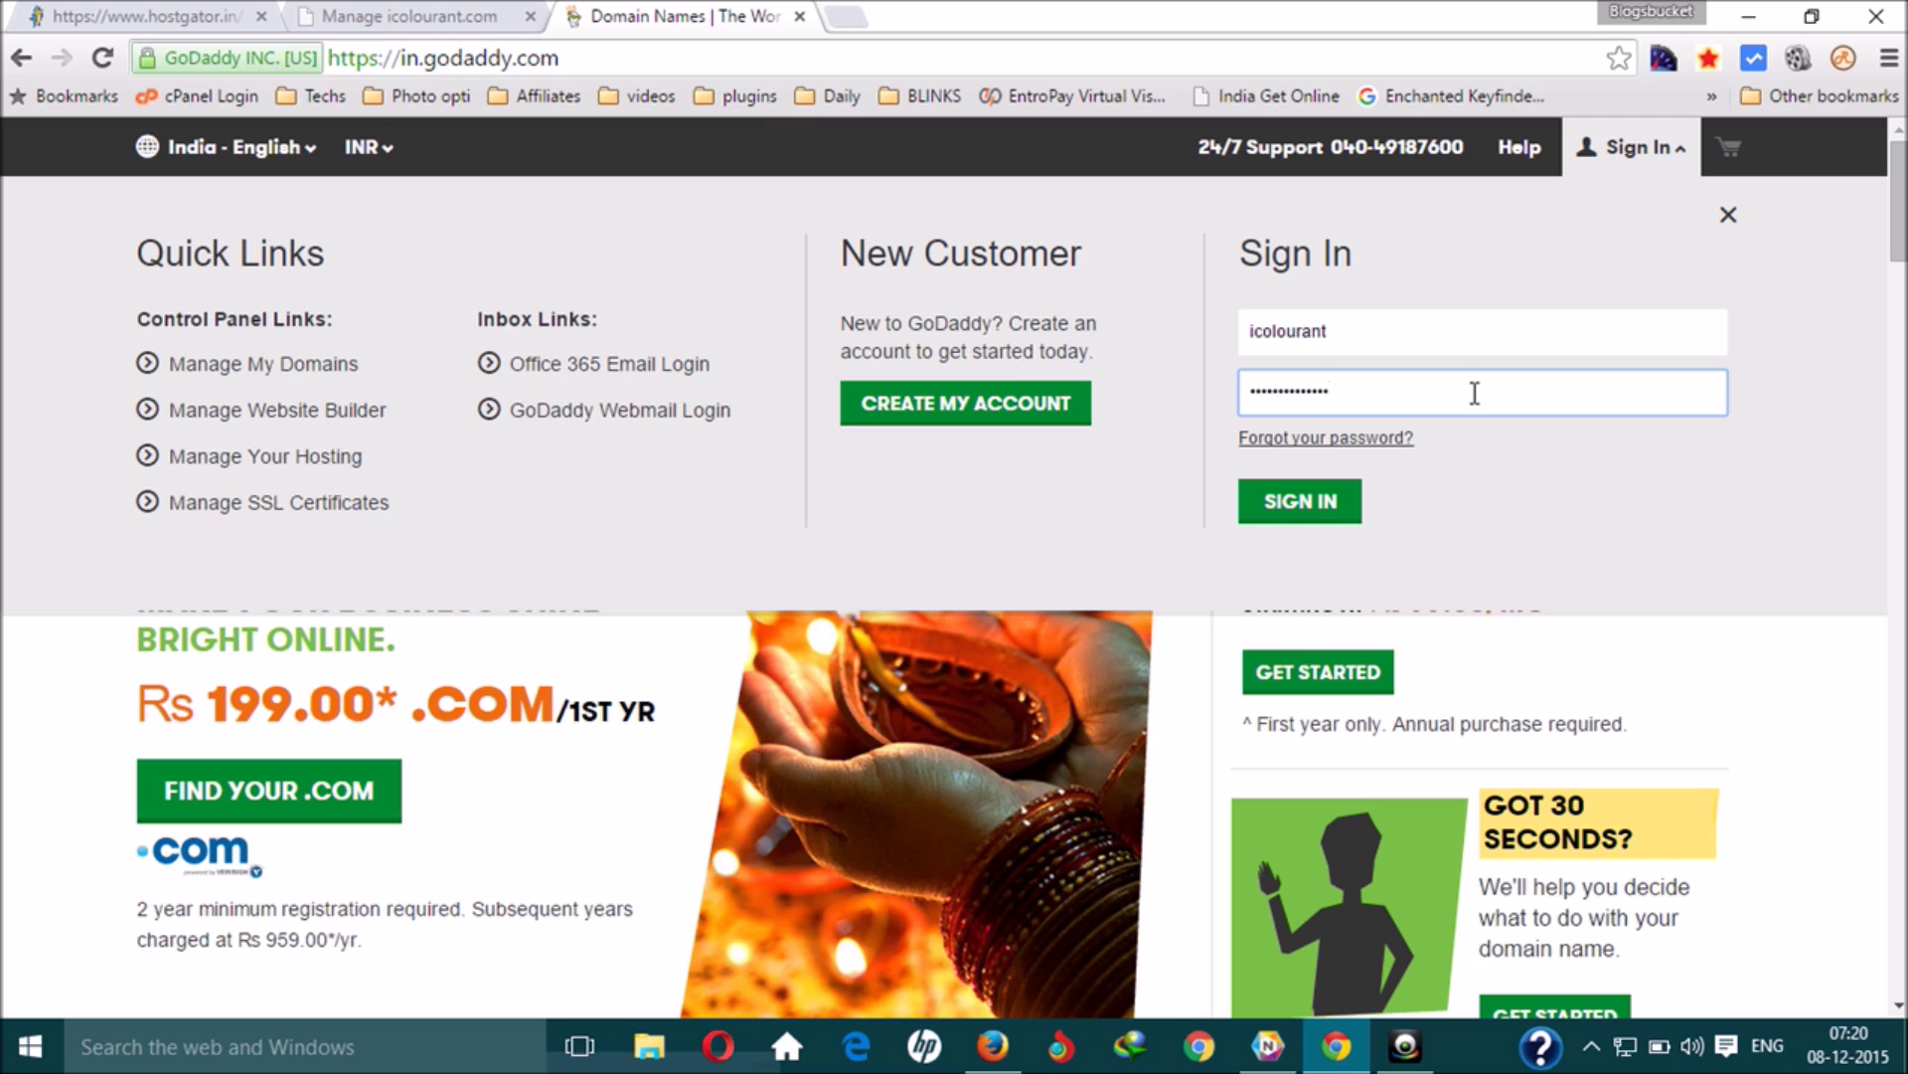
pyautogui.click(1331, 500)
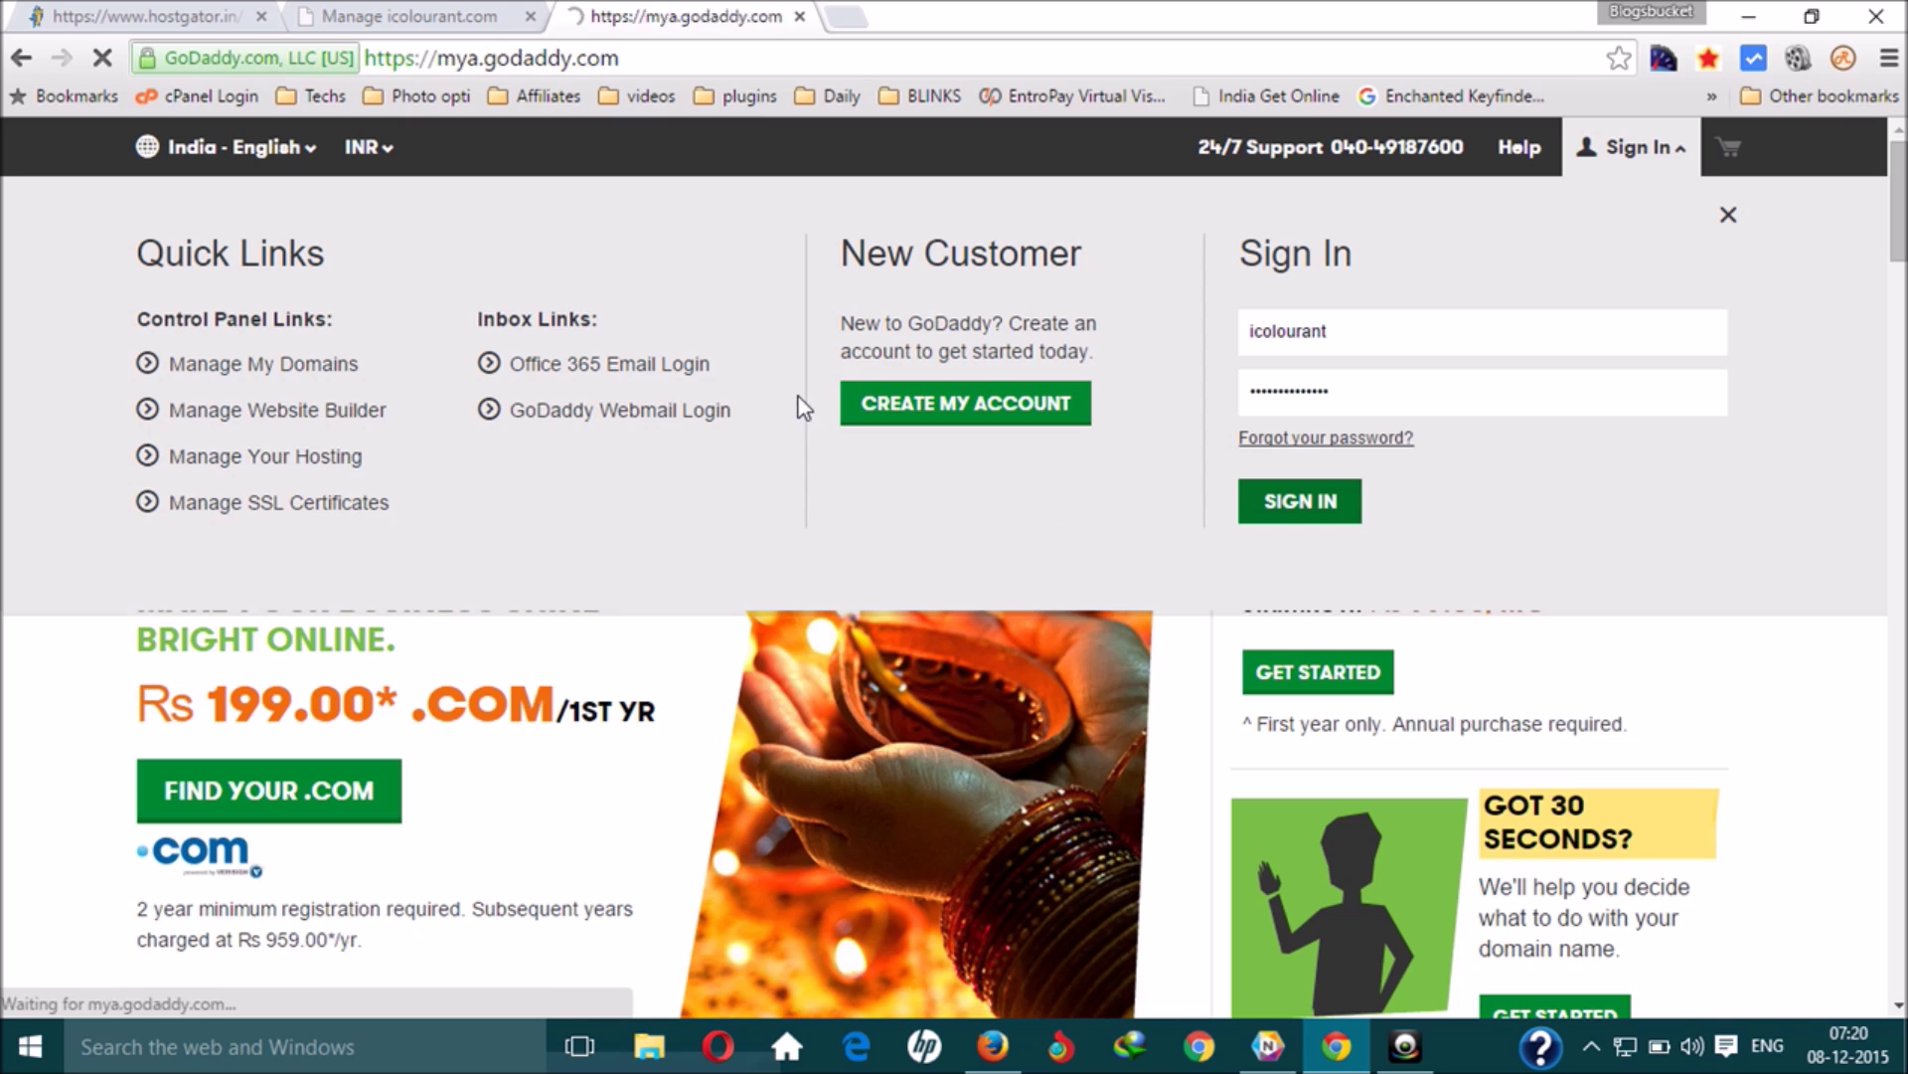
# Dismiss the welcome survey, expand Domains to show icolourant.com, and open the Domains Control Center
pyautogui.scroll(-3, 825, 526)
pyautogui.scroll(-1, 785, 513)
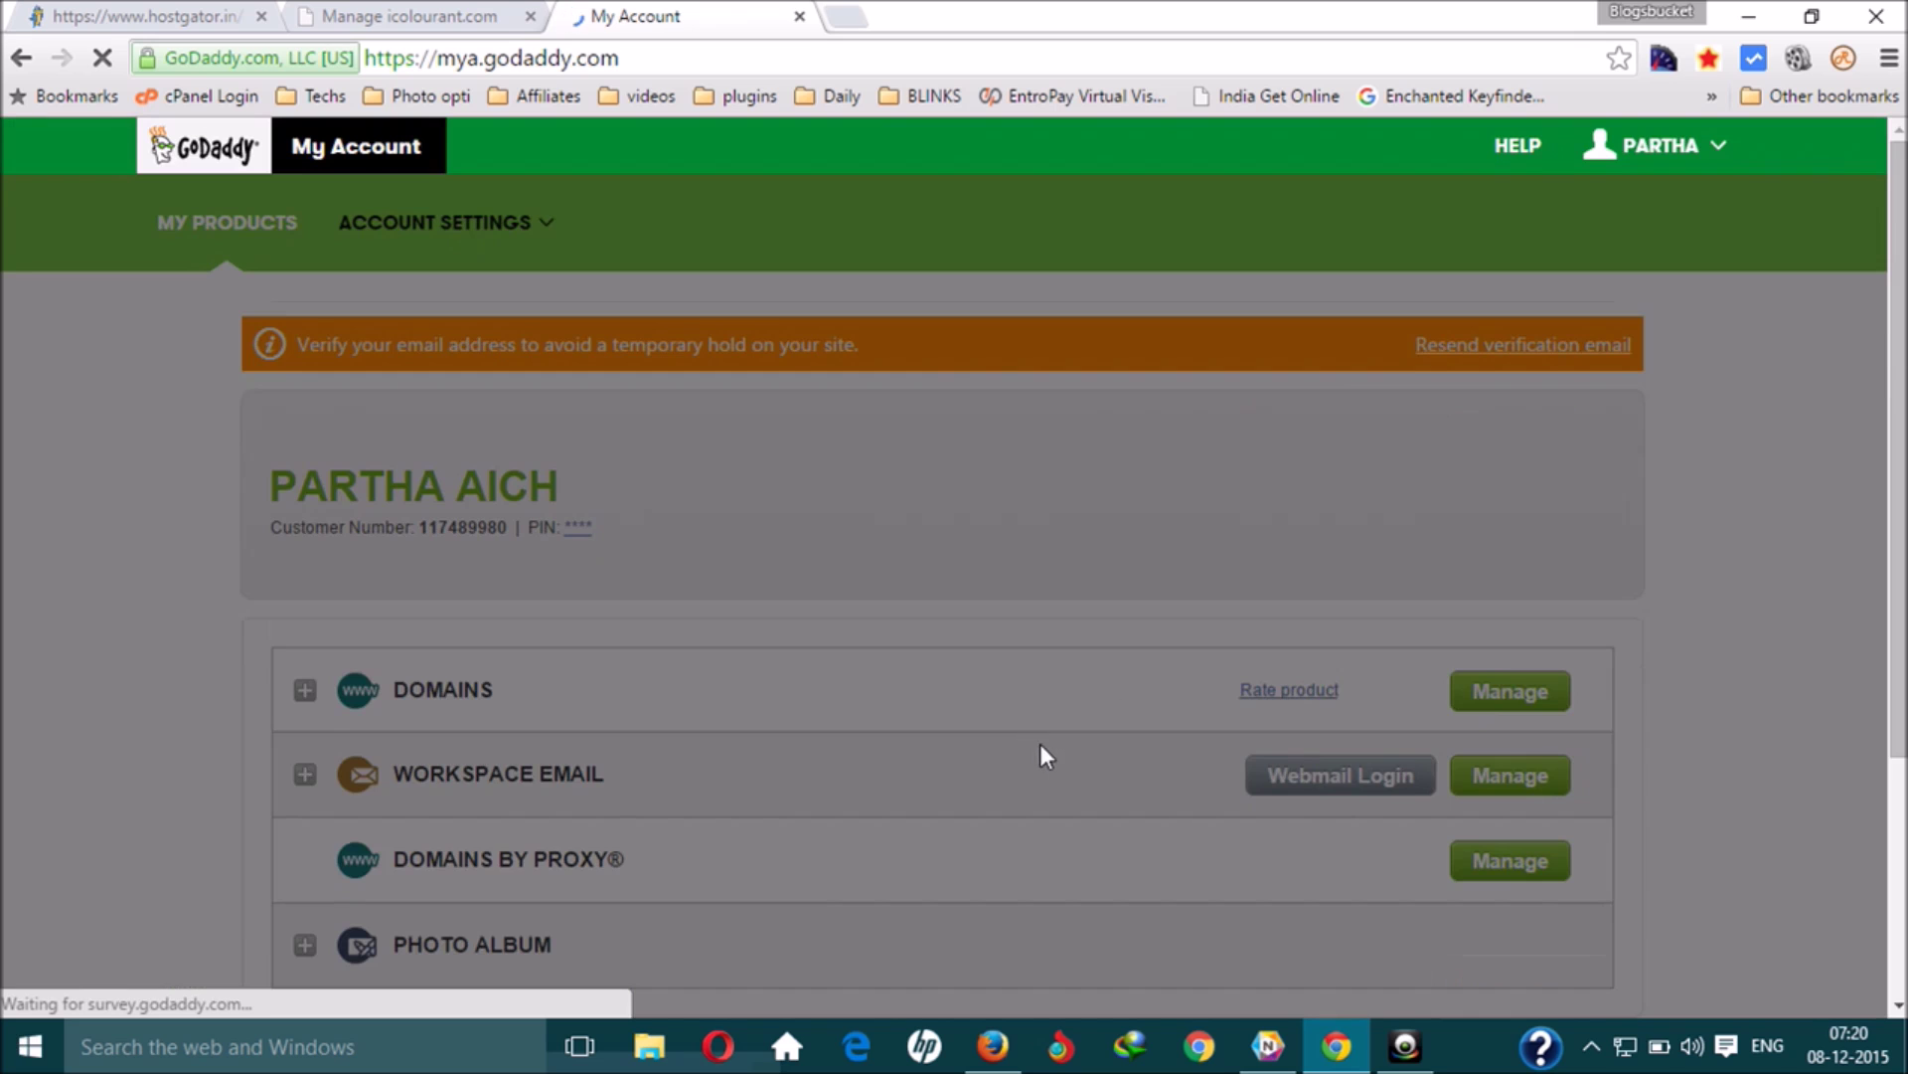
pyautogui.scroll(-3, 1063, 557)
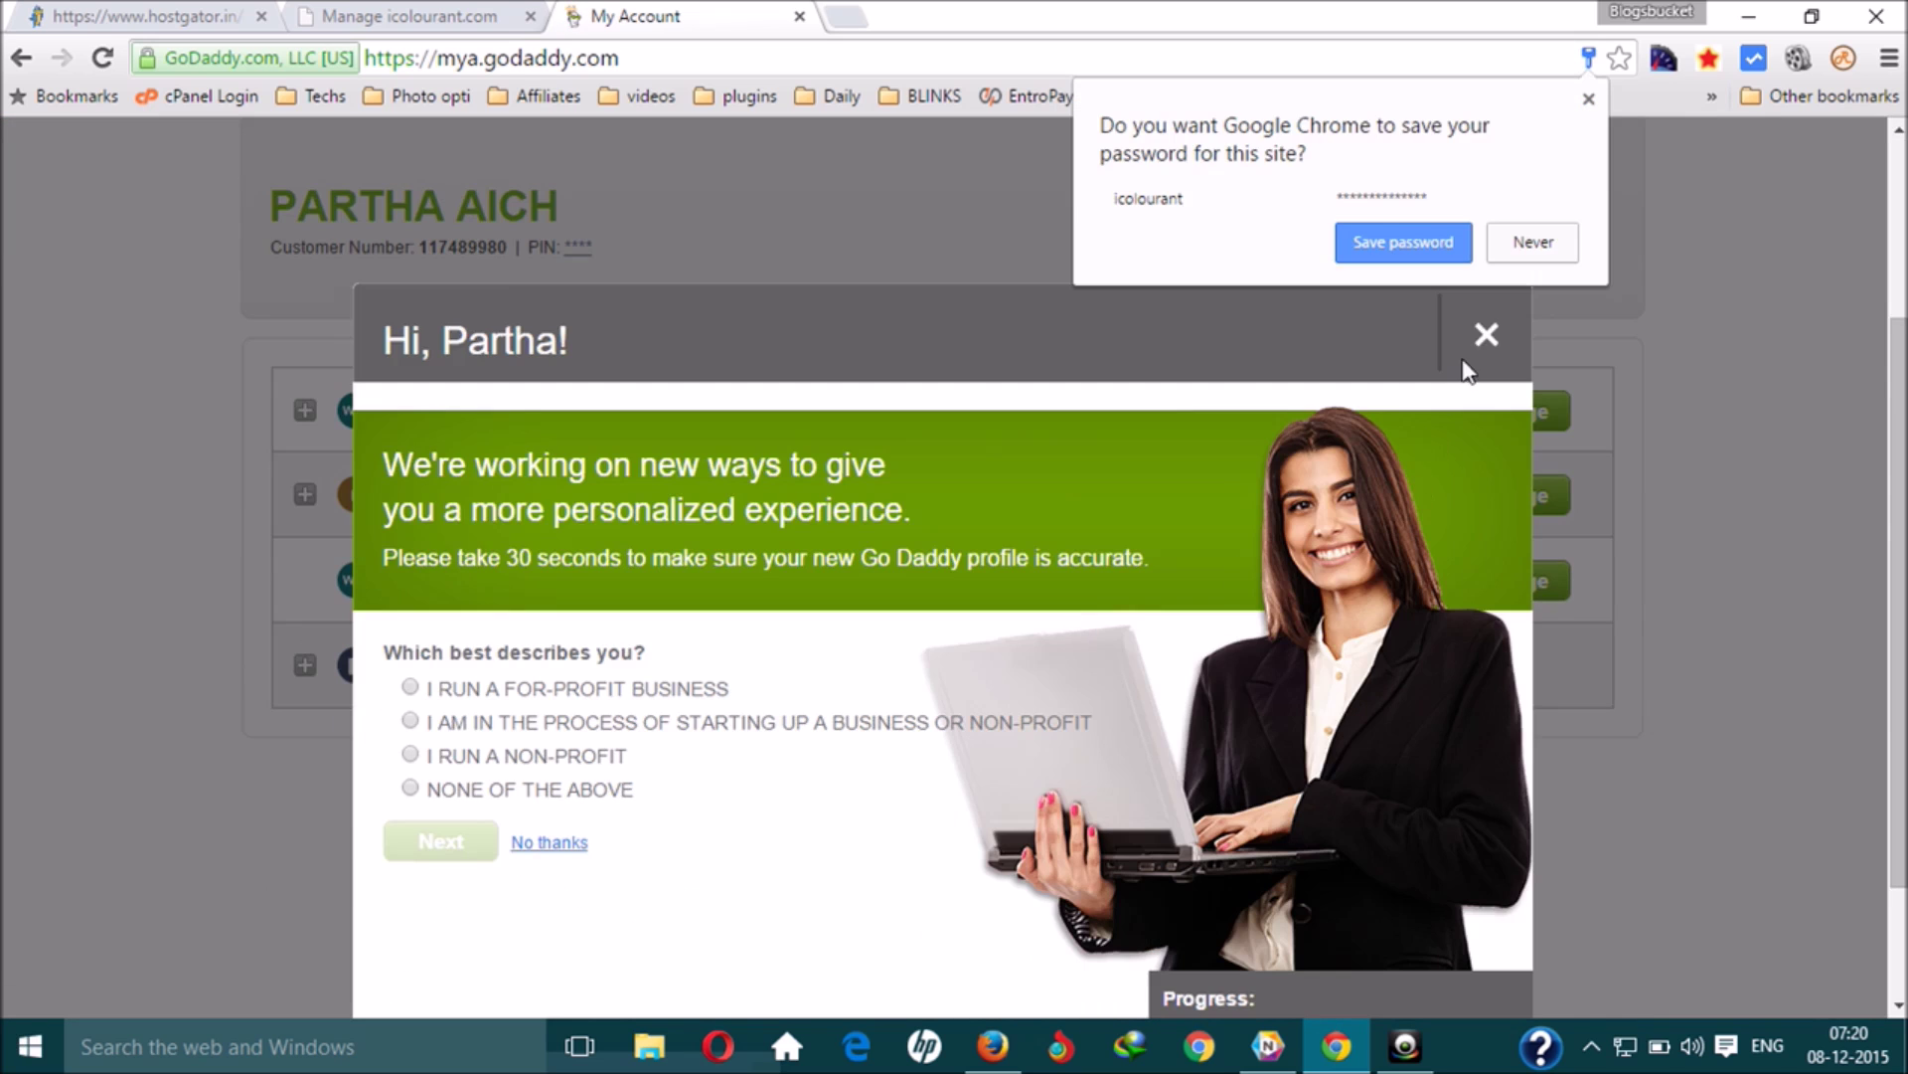
pyautogui.click(1487, 332)
pyautogui.click(497, 373)
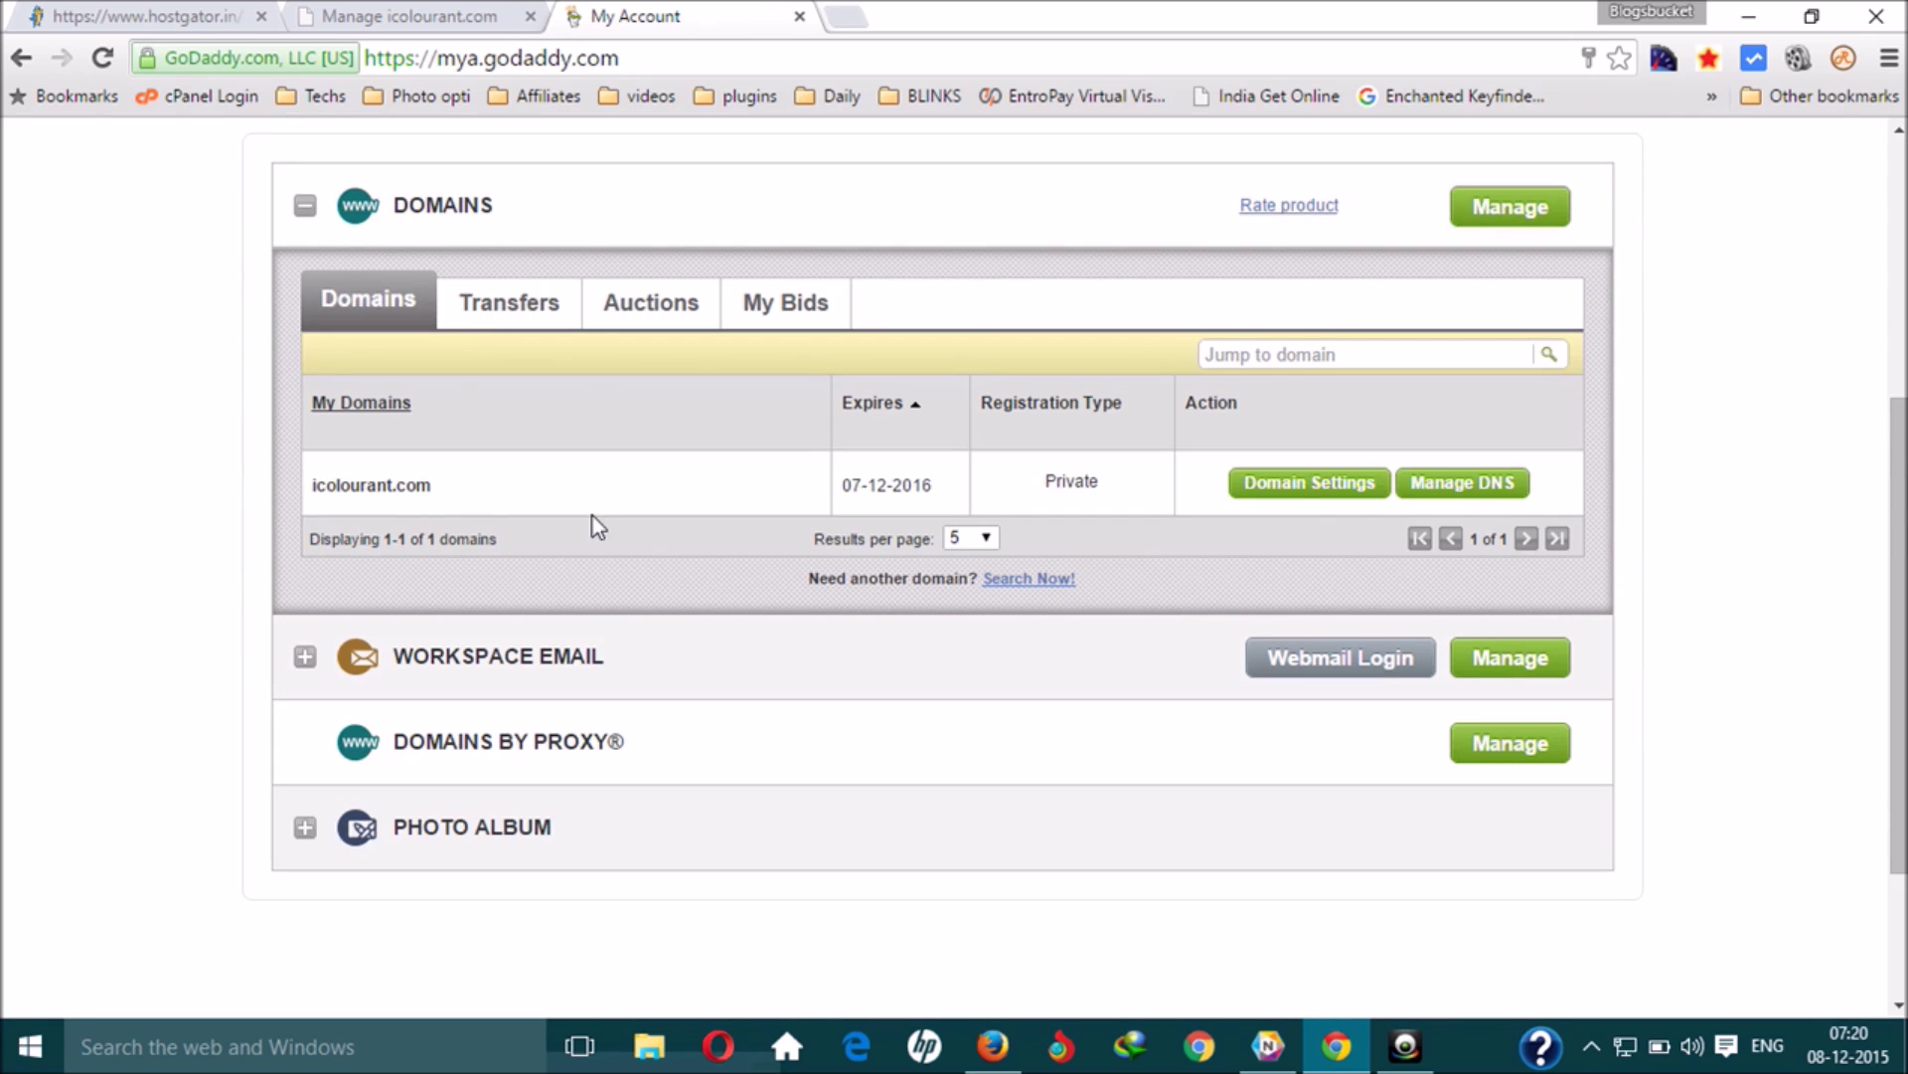
pyautogui.click(1511, 214)
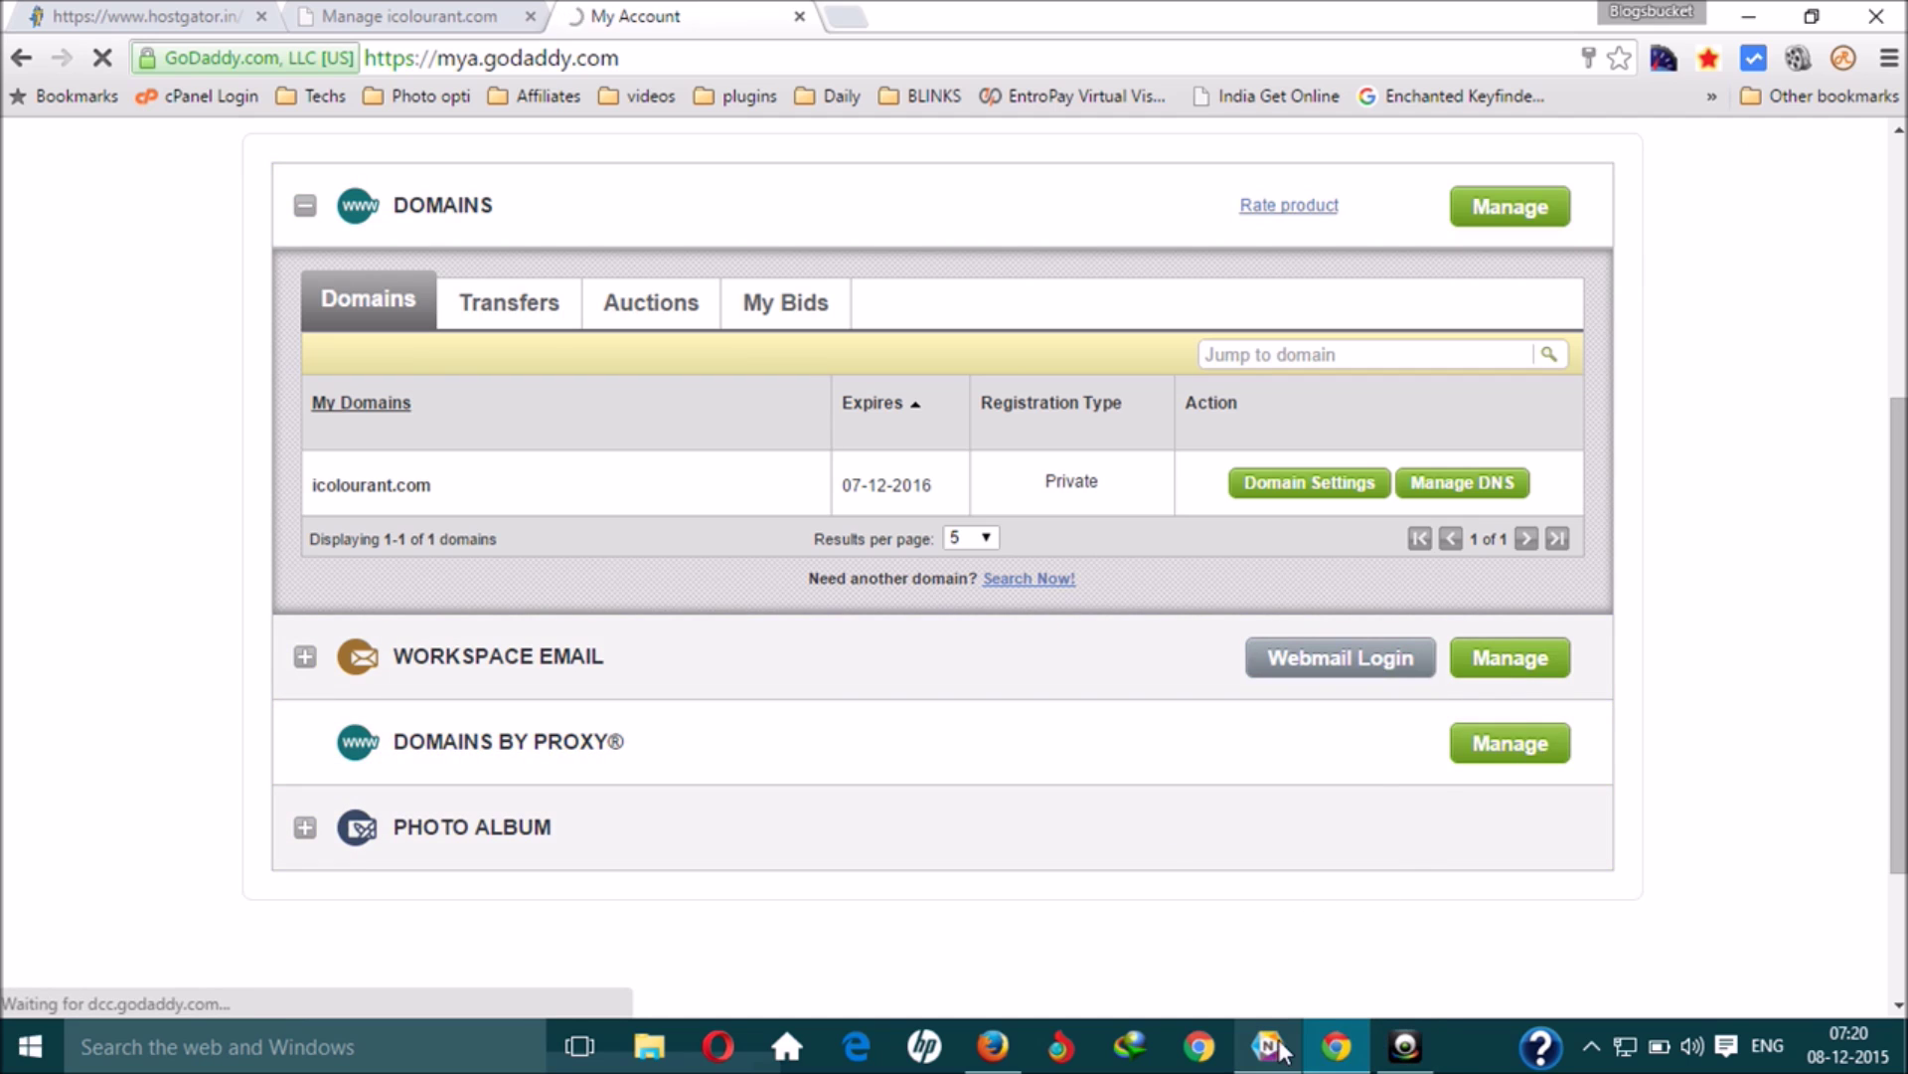
pyautogui.moveTo(1280, 1049)
pyautogui.click(992, 1046)
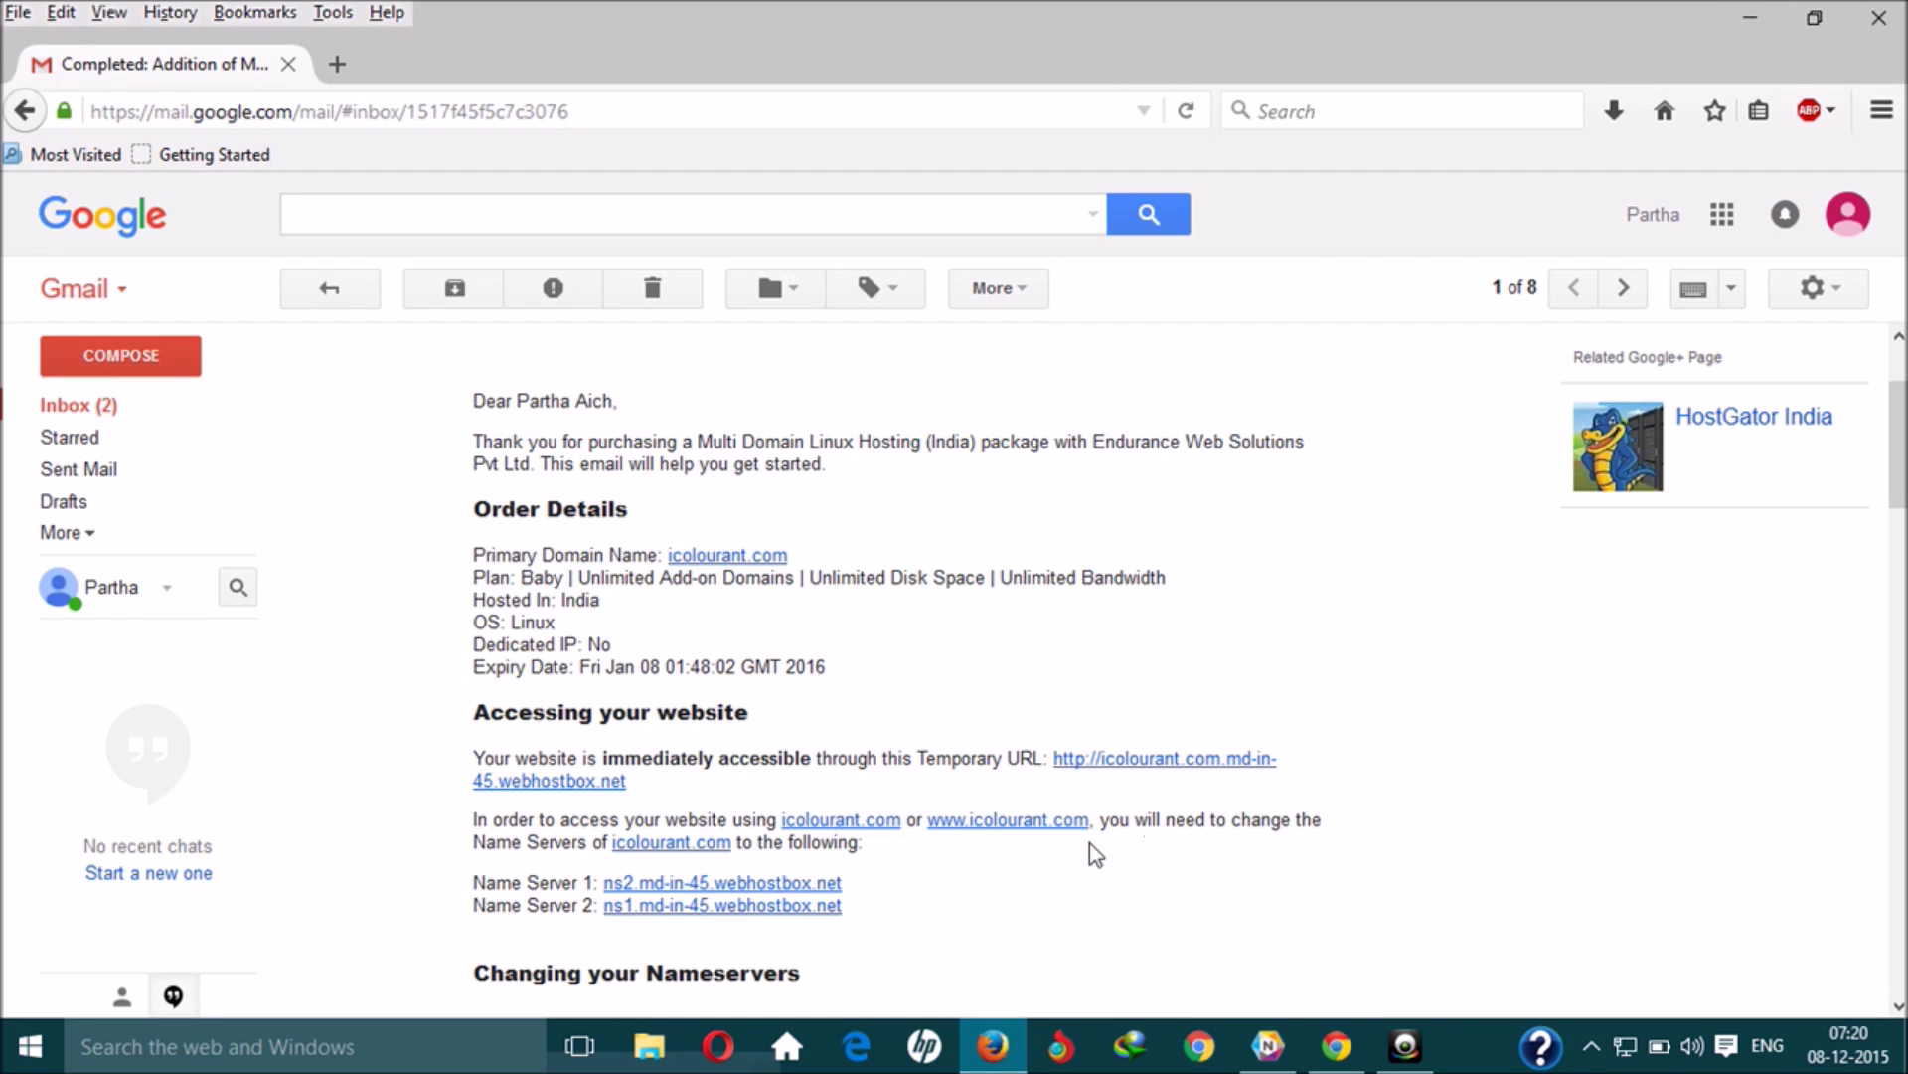
# Open the site's temporary URL, see the default SORRY! page, and return to the order email
pyautogui.moveTo(681, 758); pyautogui.dragTo(881, 763)
pyautogui.click(882, 763)
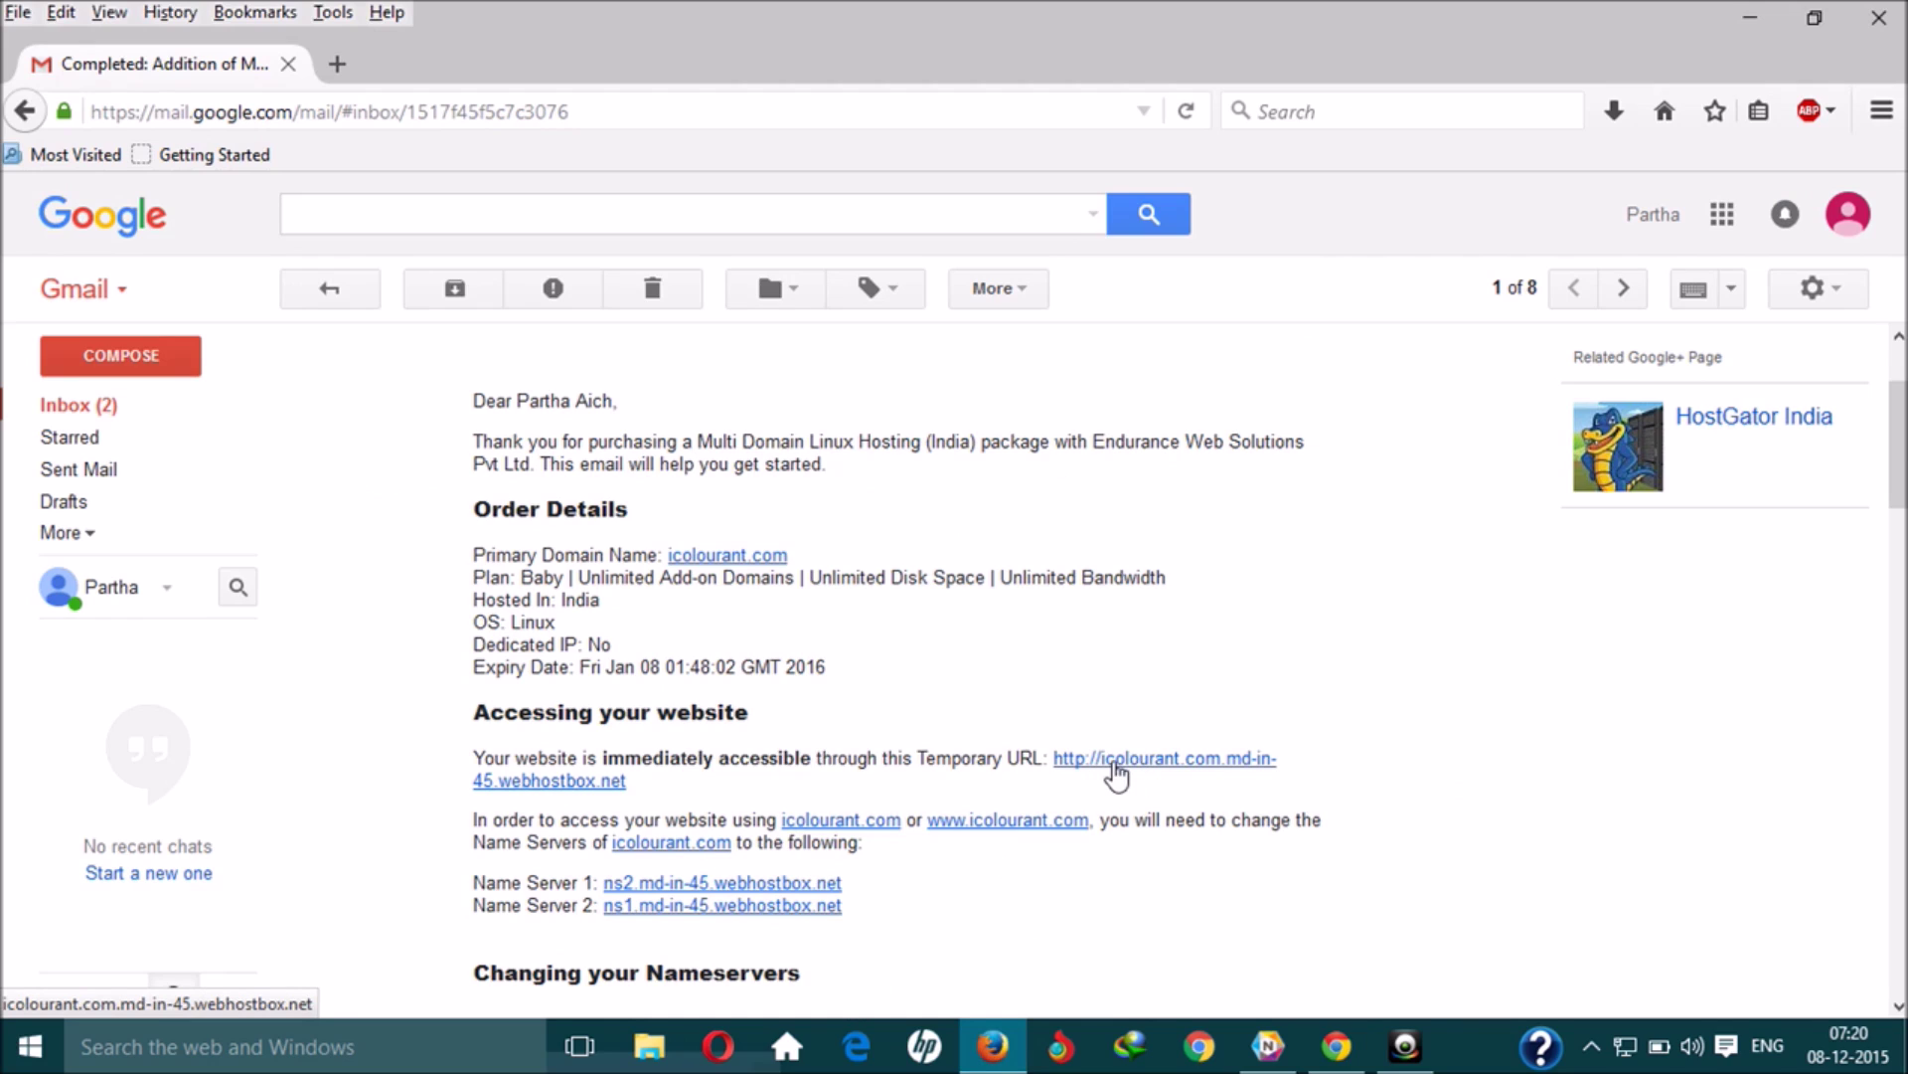
pyautogui.click(1114, 766)
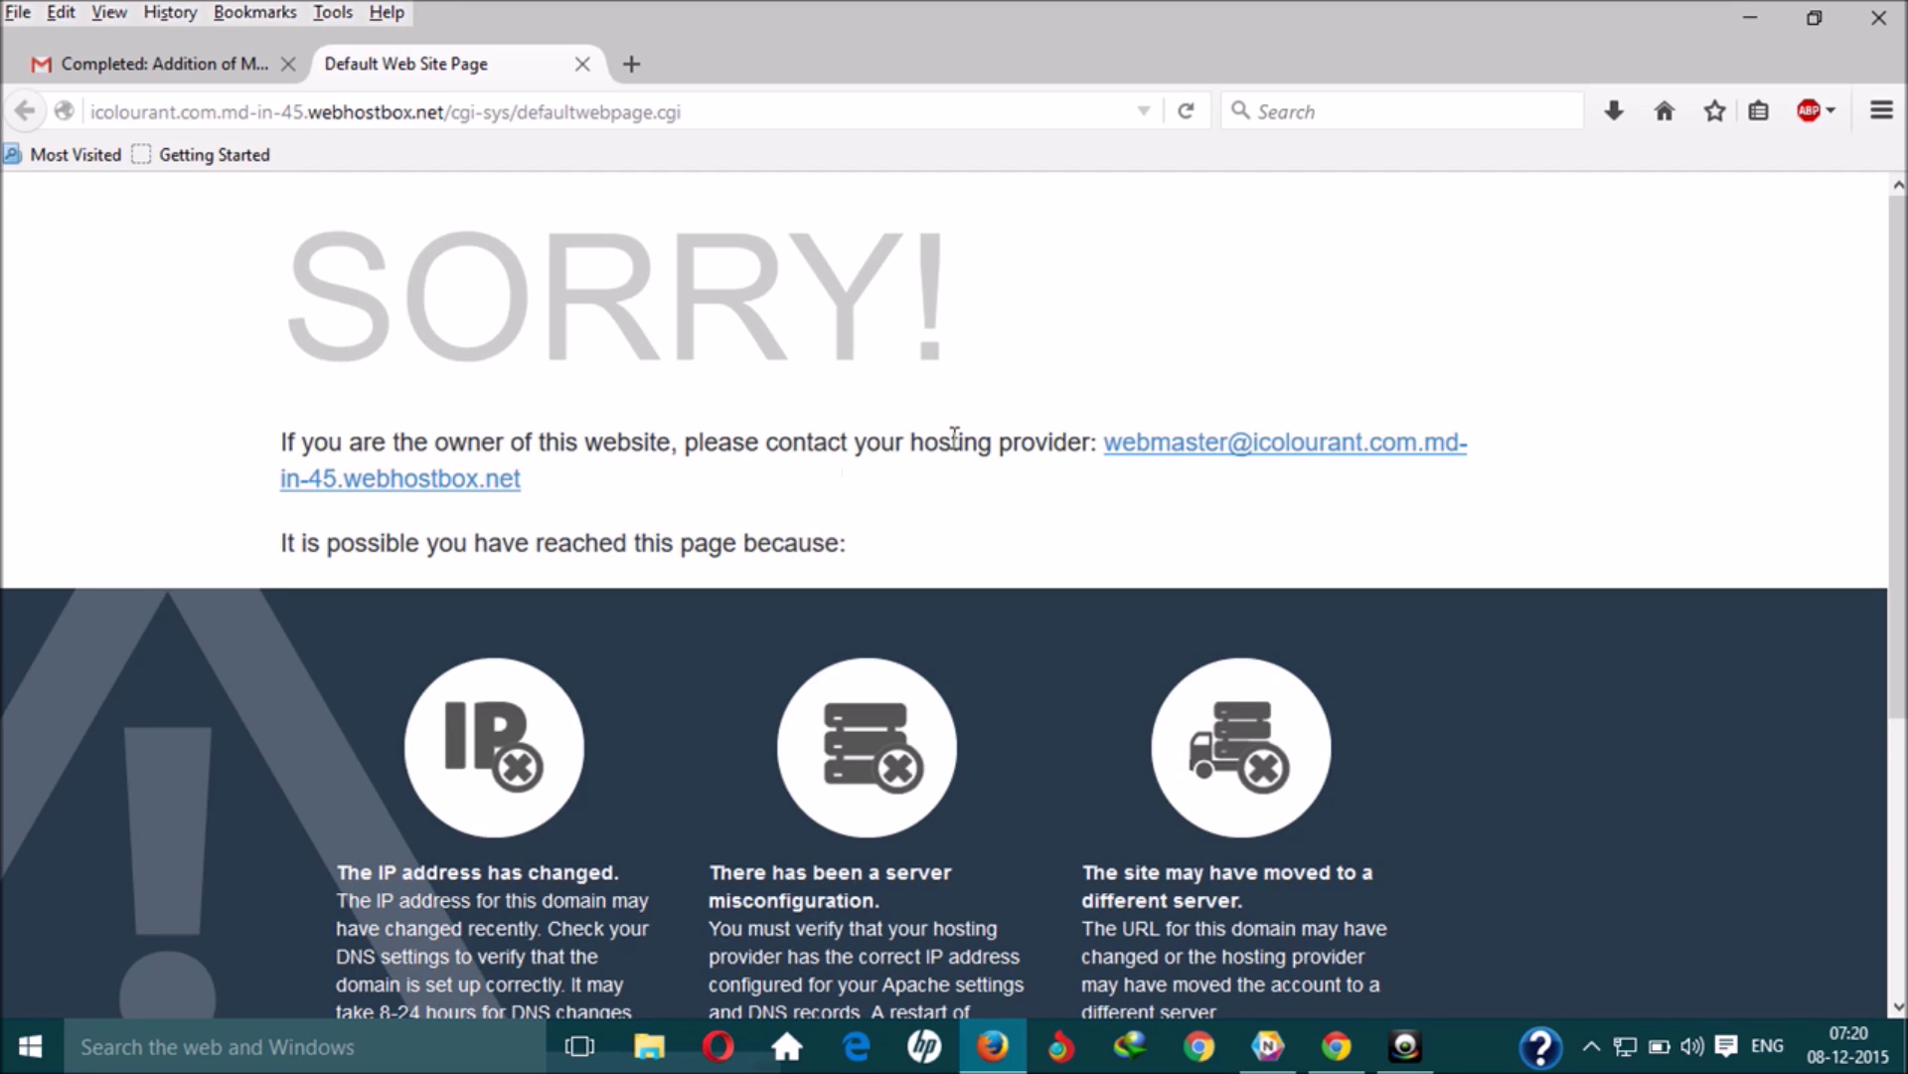
pyautogui.moveTo(307, 441); pyautogui.dragTo(988, 453)
pyautogui.click(946, 505)
pyautogui.scroll(-5, 875, 559)
pyautogui.scroll(5, 875, 560)
pyautogui.click(208, 64)
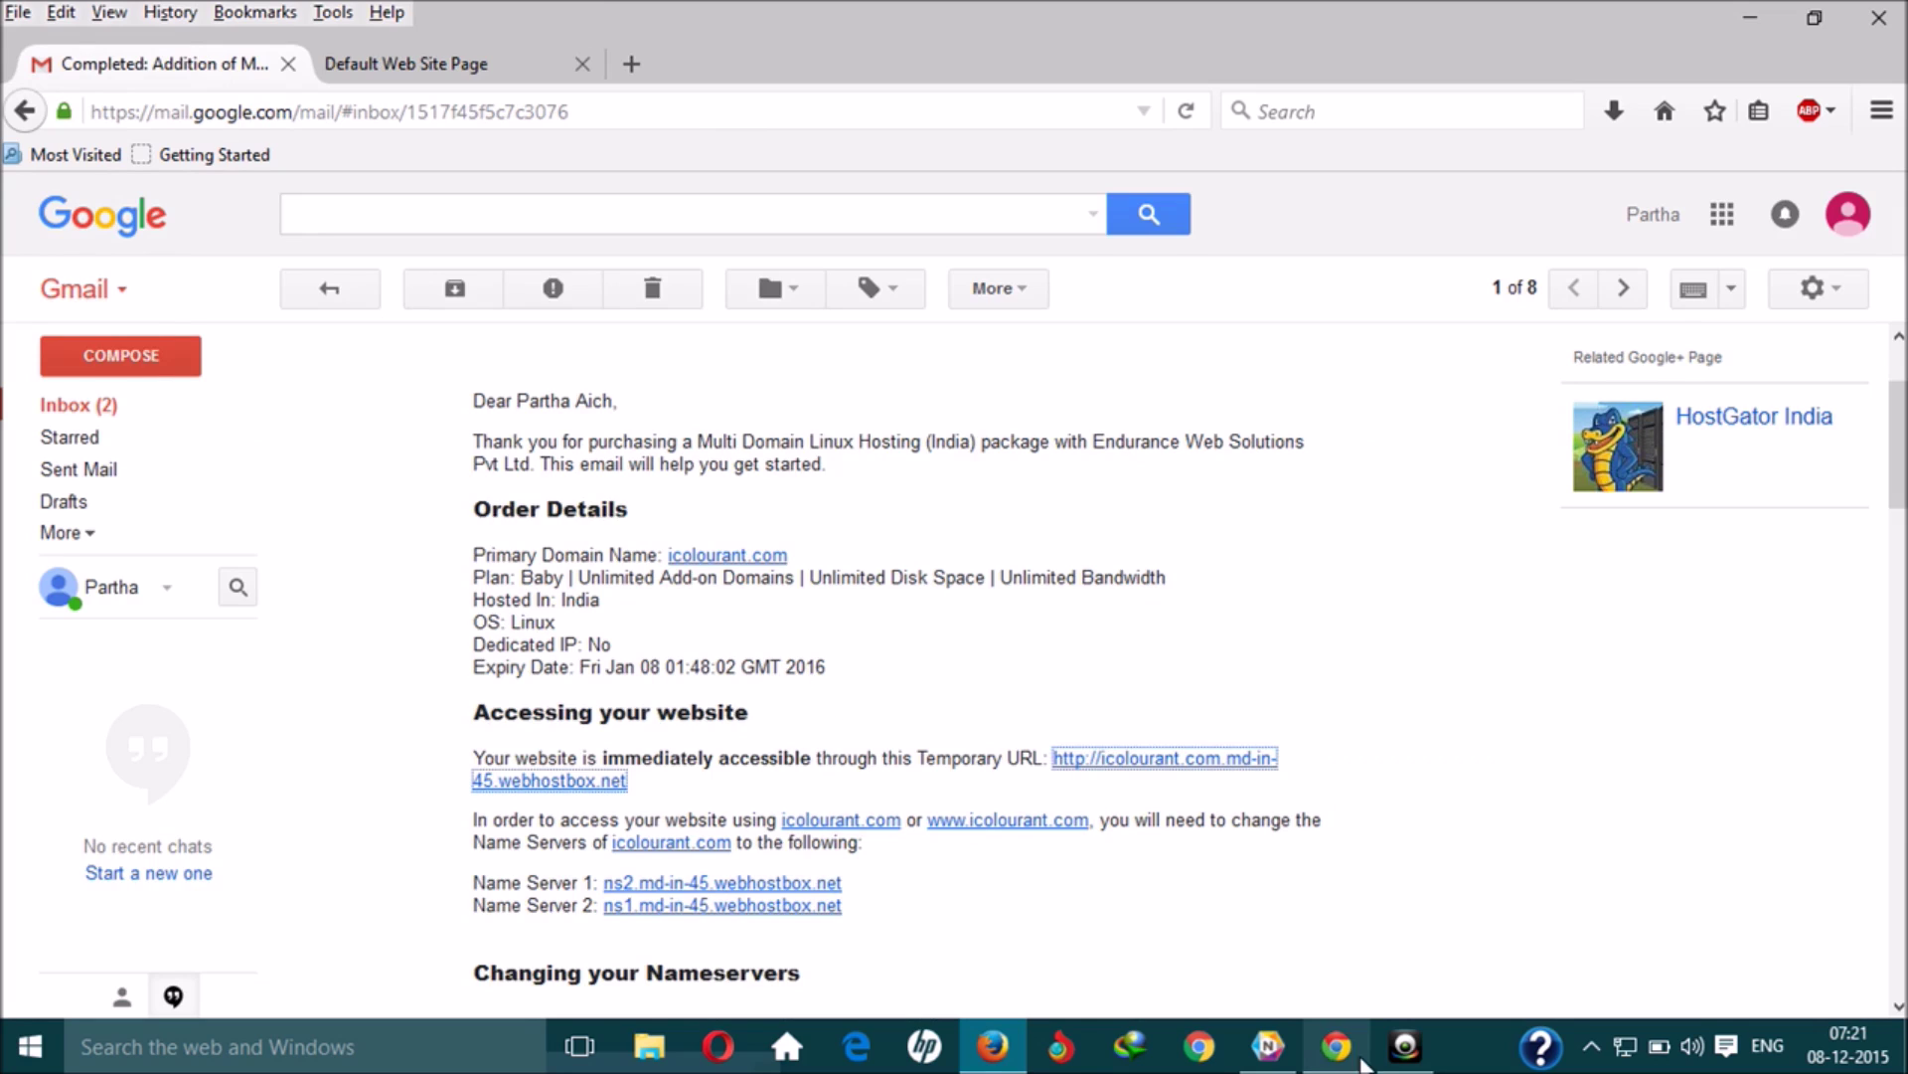
# Open the gear options menu for icolourant.com in GoDaddy's My Domains
pyautogui.click(1336, 1046)
pyautogui.scroll(-2, 1030, 487)
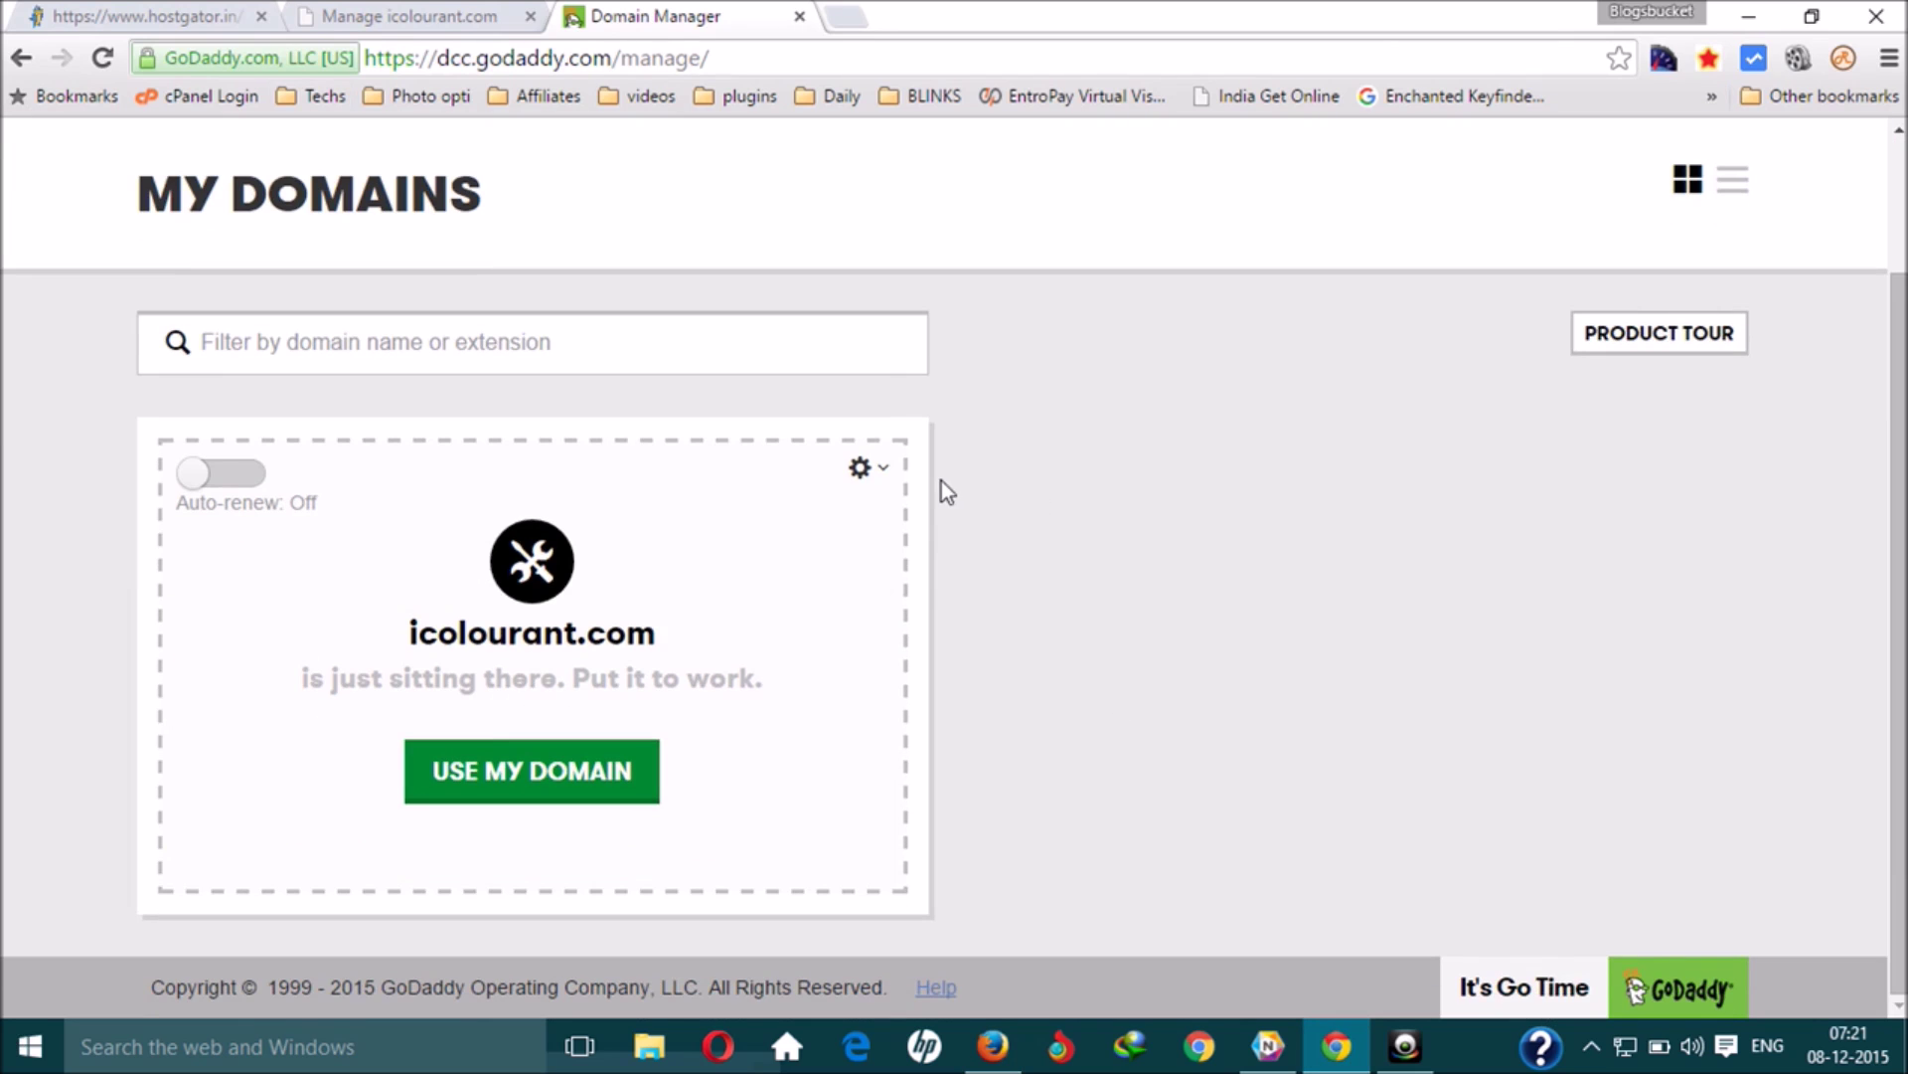
pyautogui.click(861, 468)
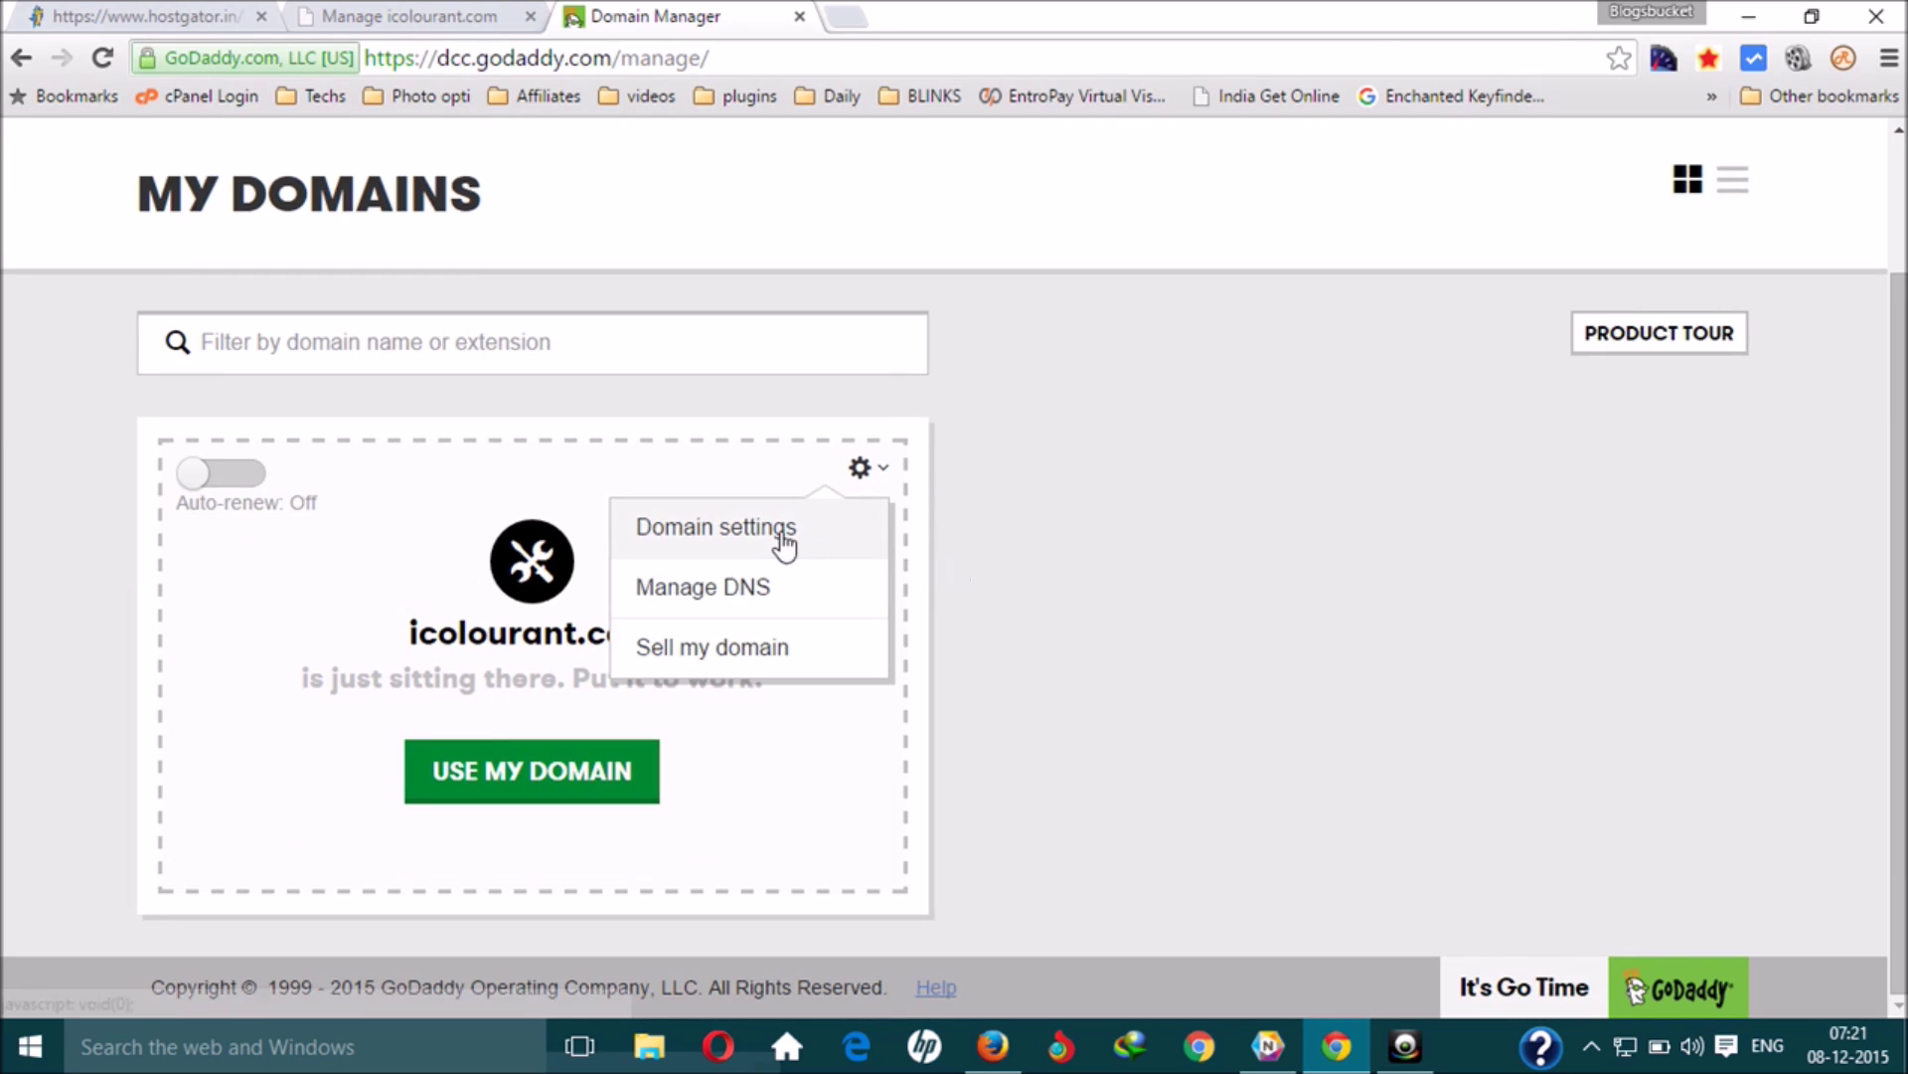
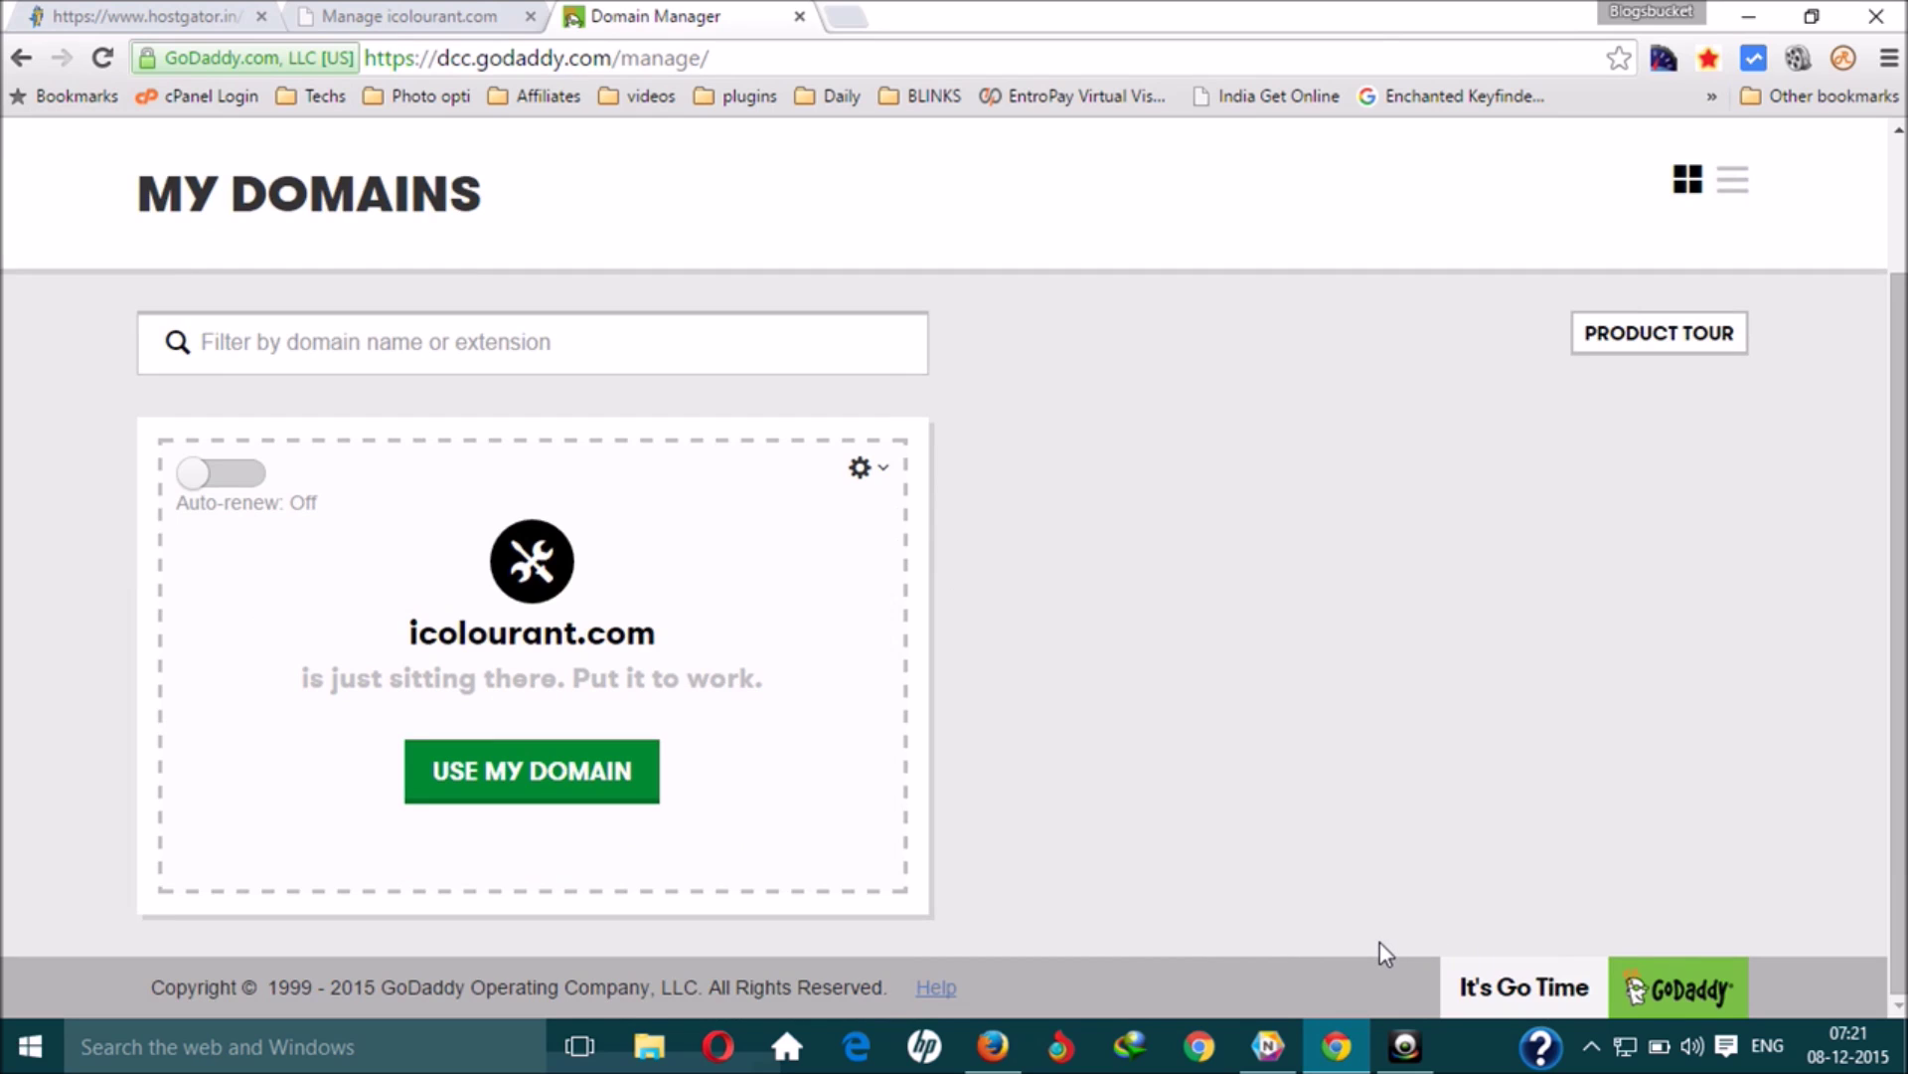
# Bring up the HostGator order email listing icolourant.com's new nameservers in Gmail
pyautogui.click(1404, 1042)
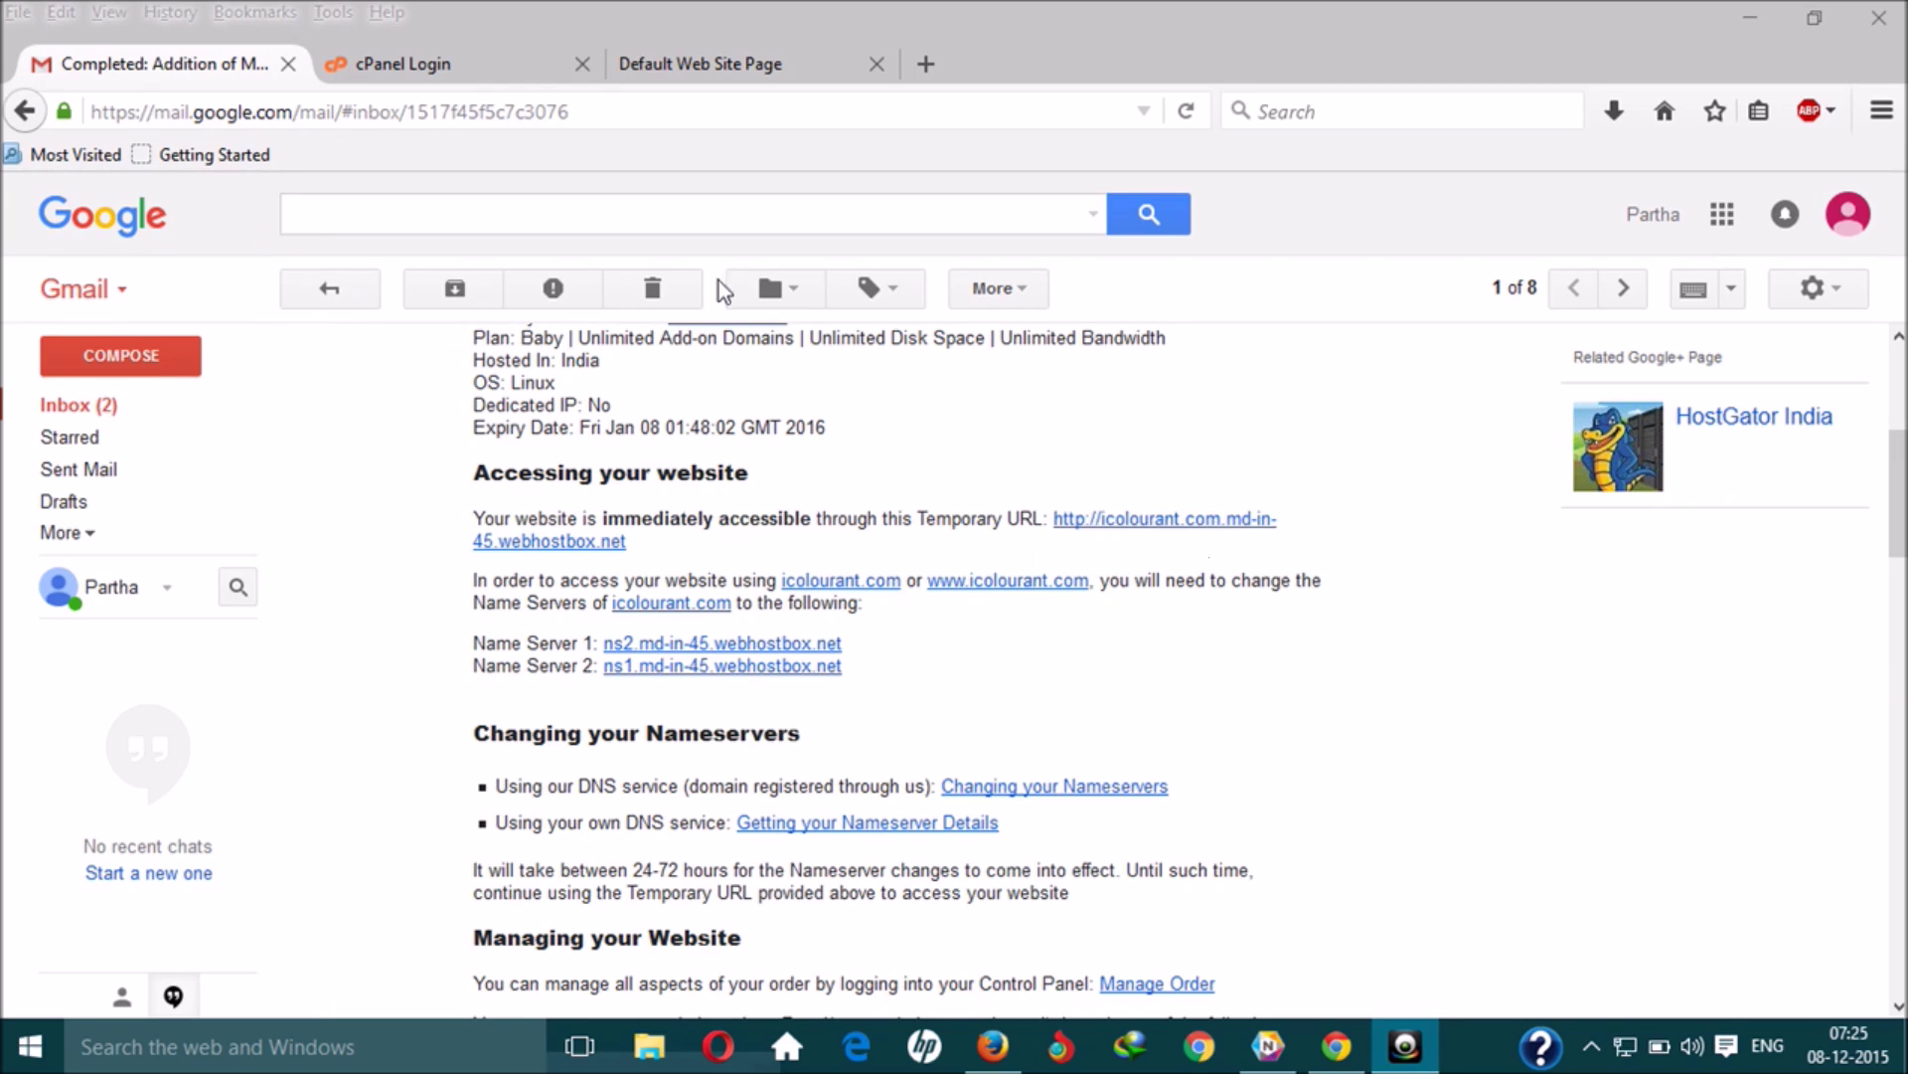
# Check the order email against the filled cPanel login form, then log in to the icolourant.com account
pyautogui.click(490, 63)
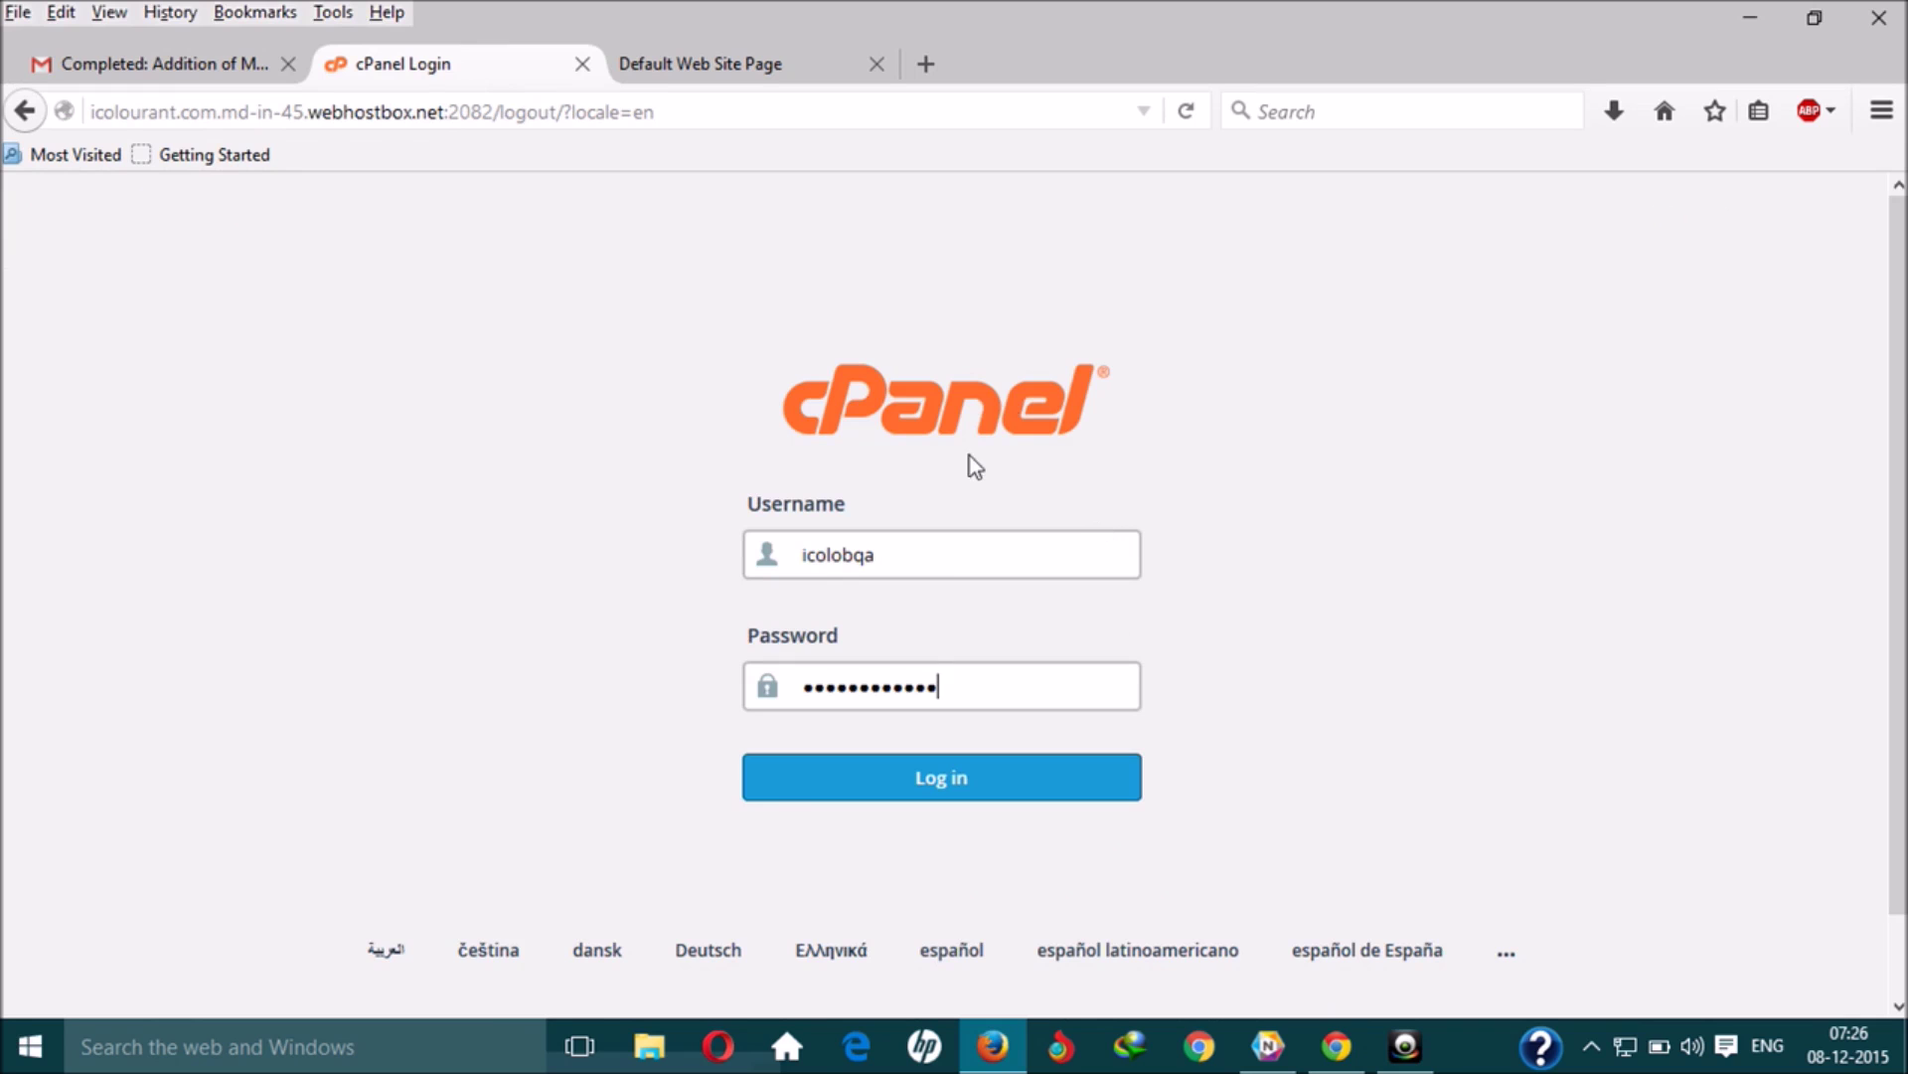
pyautogui.click(73, 66)
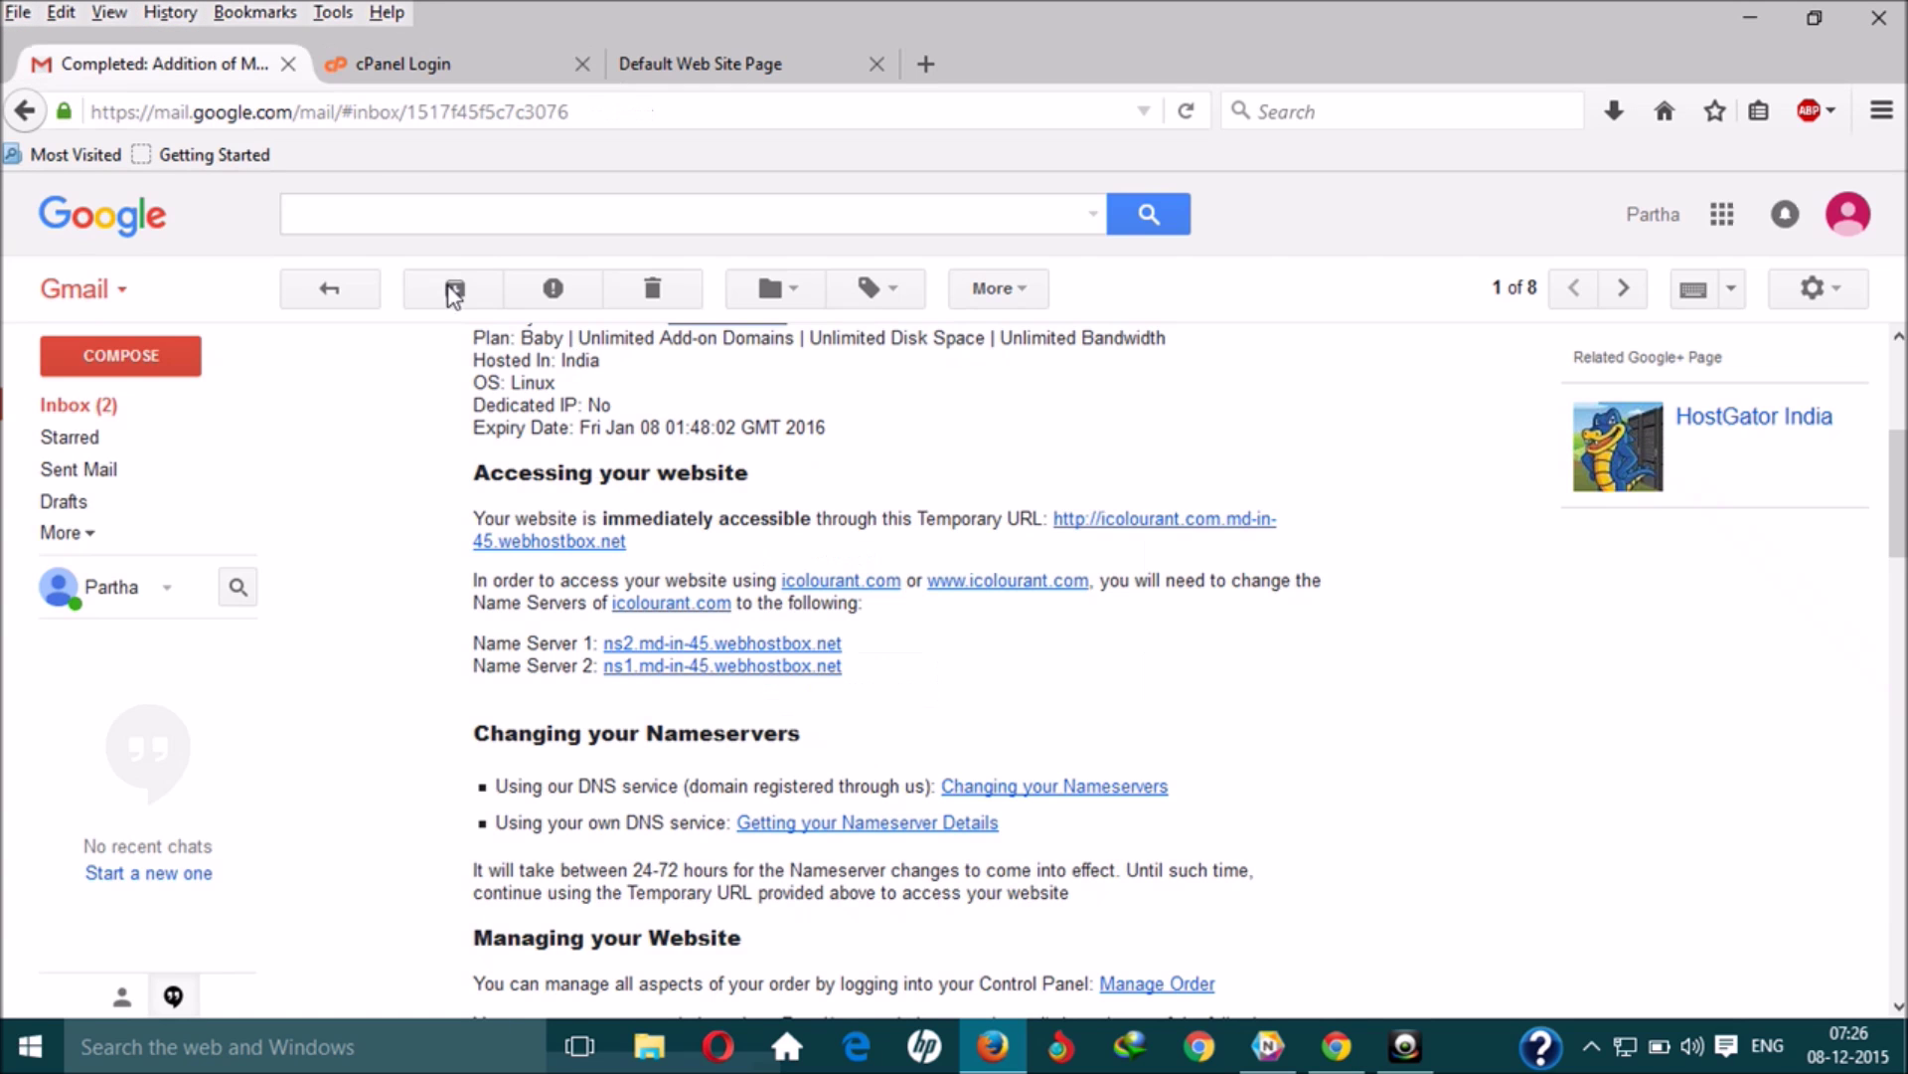
pyautogui.click(423, 71)
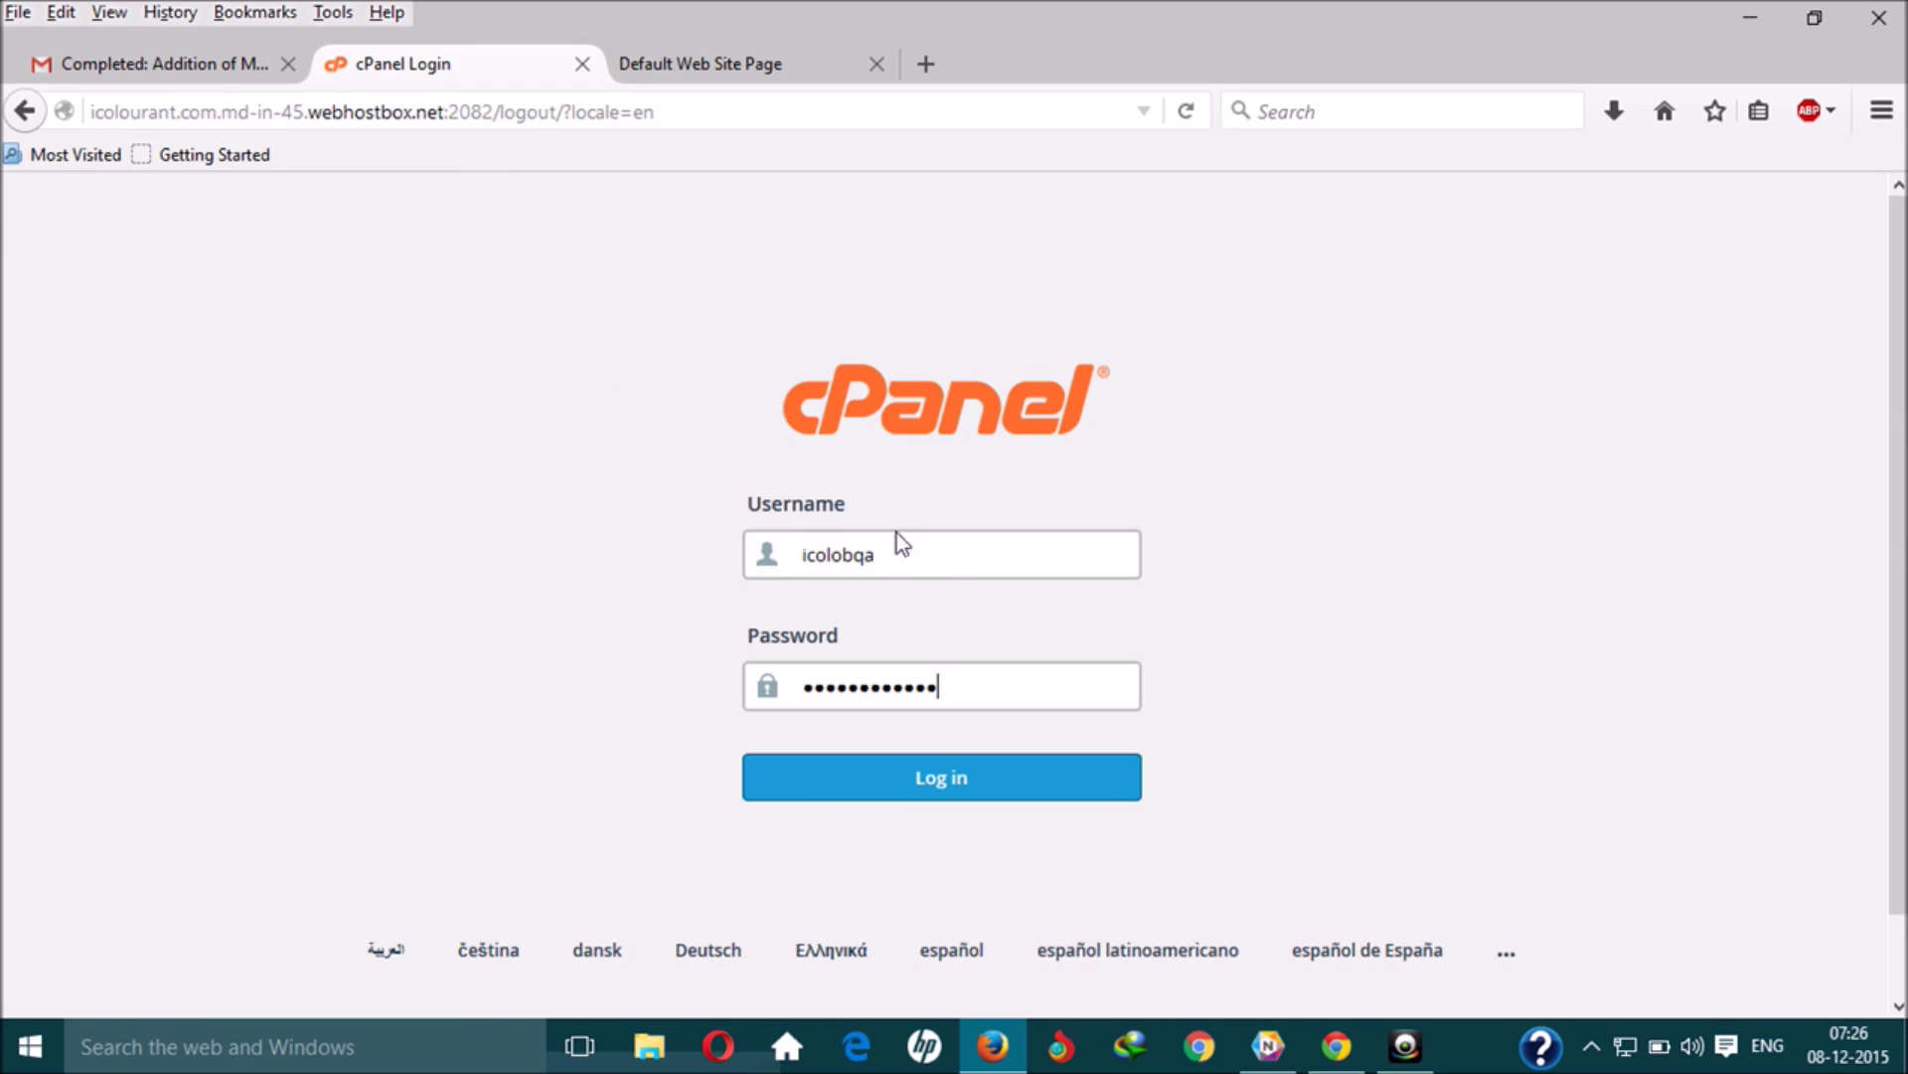
pyautogui.click(194, 62)
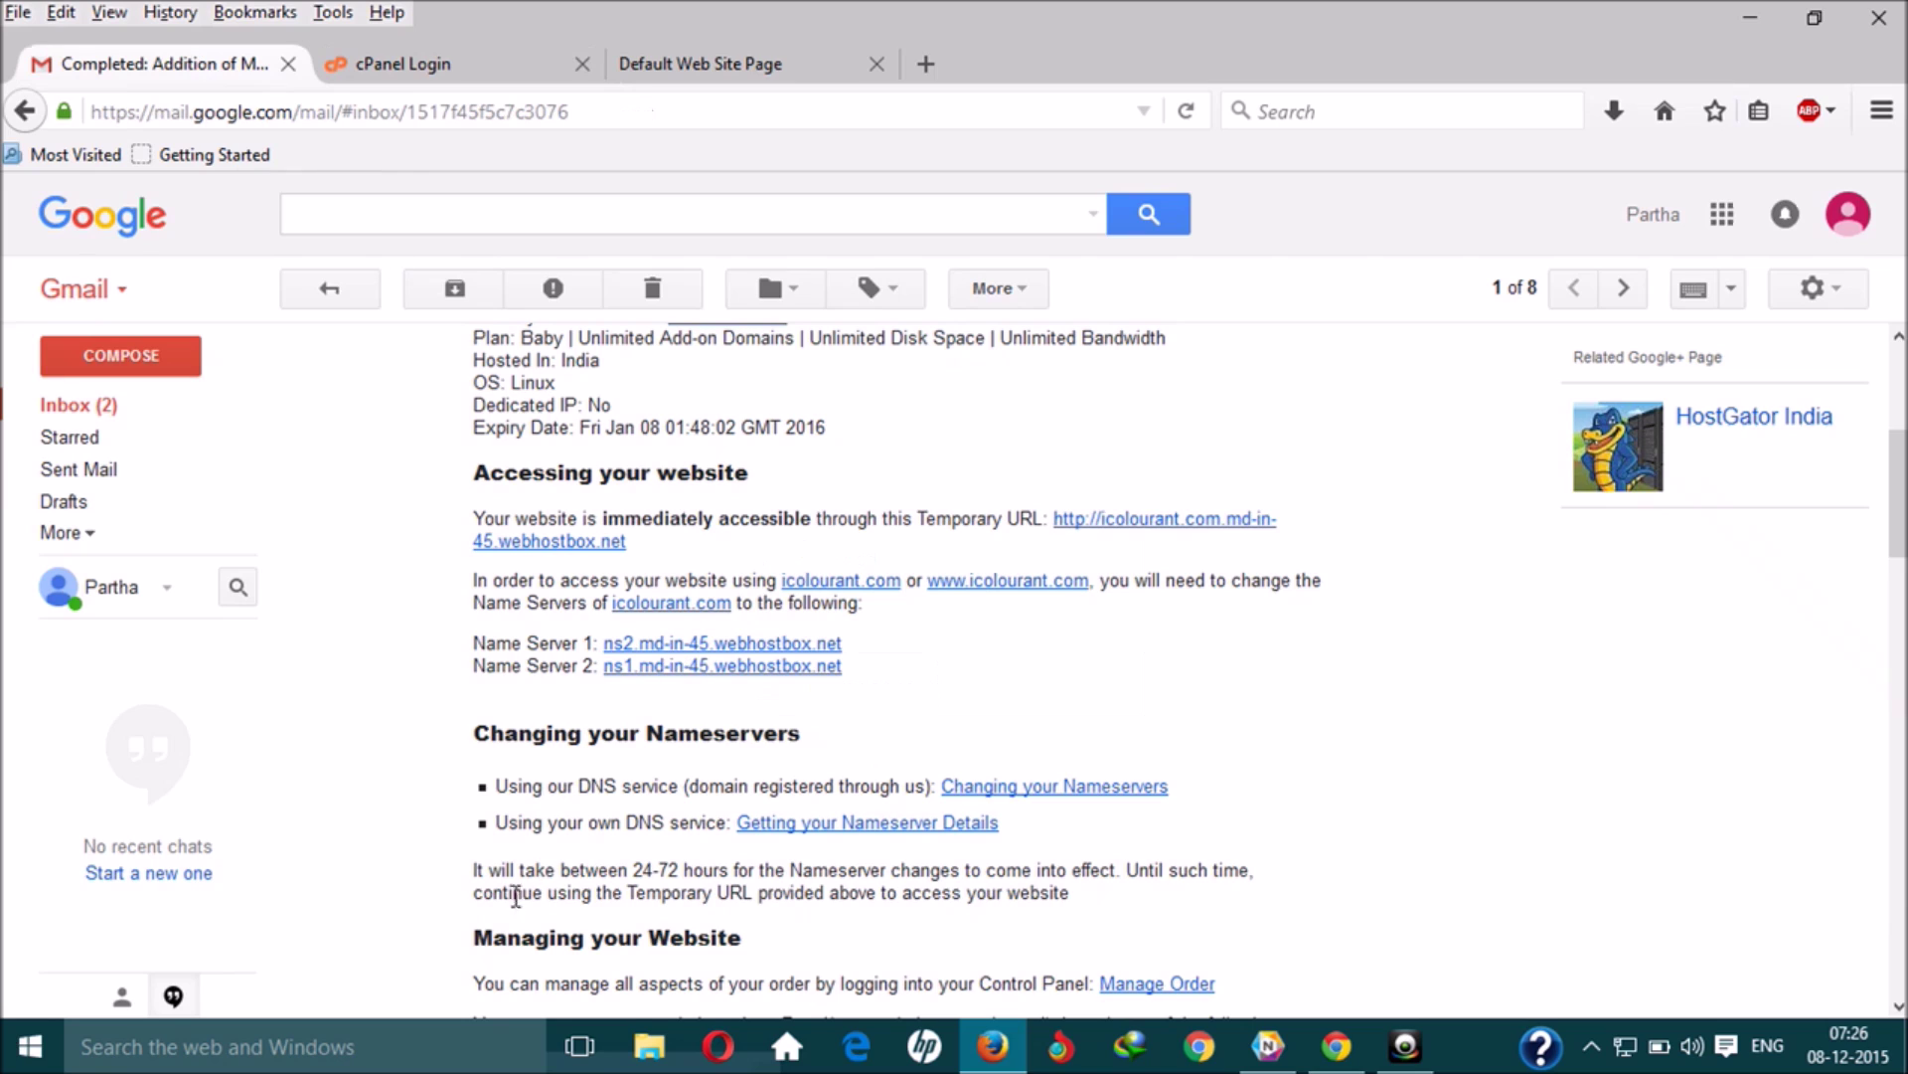
pyautogui.moveTo(475, 943); pyautogui.dragTo(769, 955)
pyautogui.click(769, 954)
pyautogui.click(456, 43)
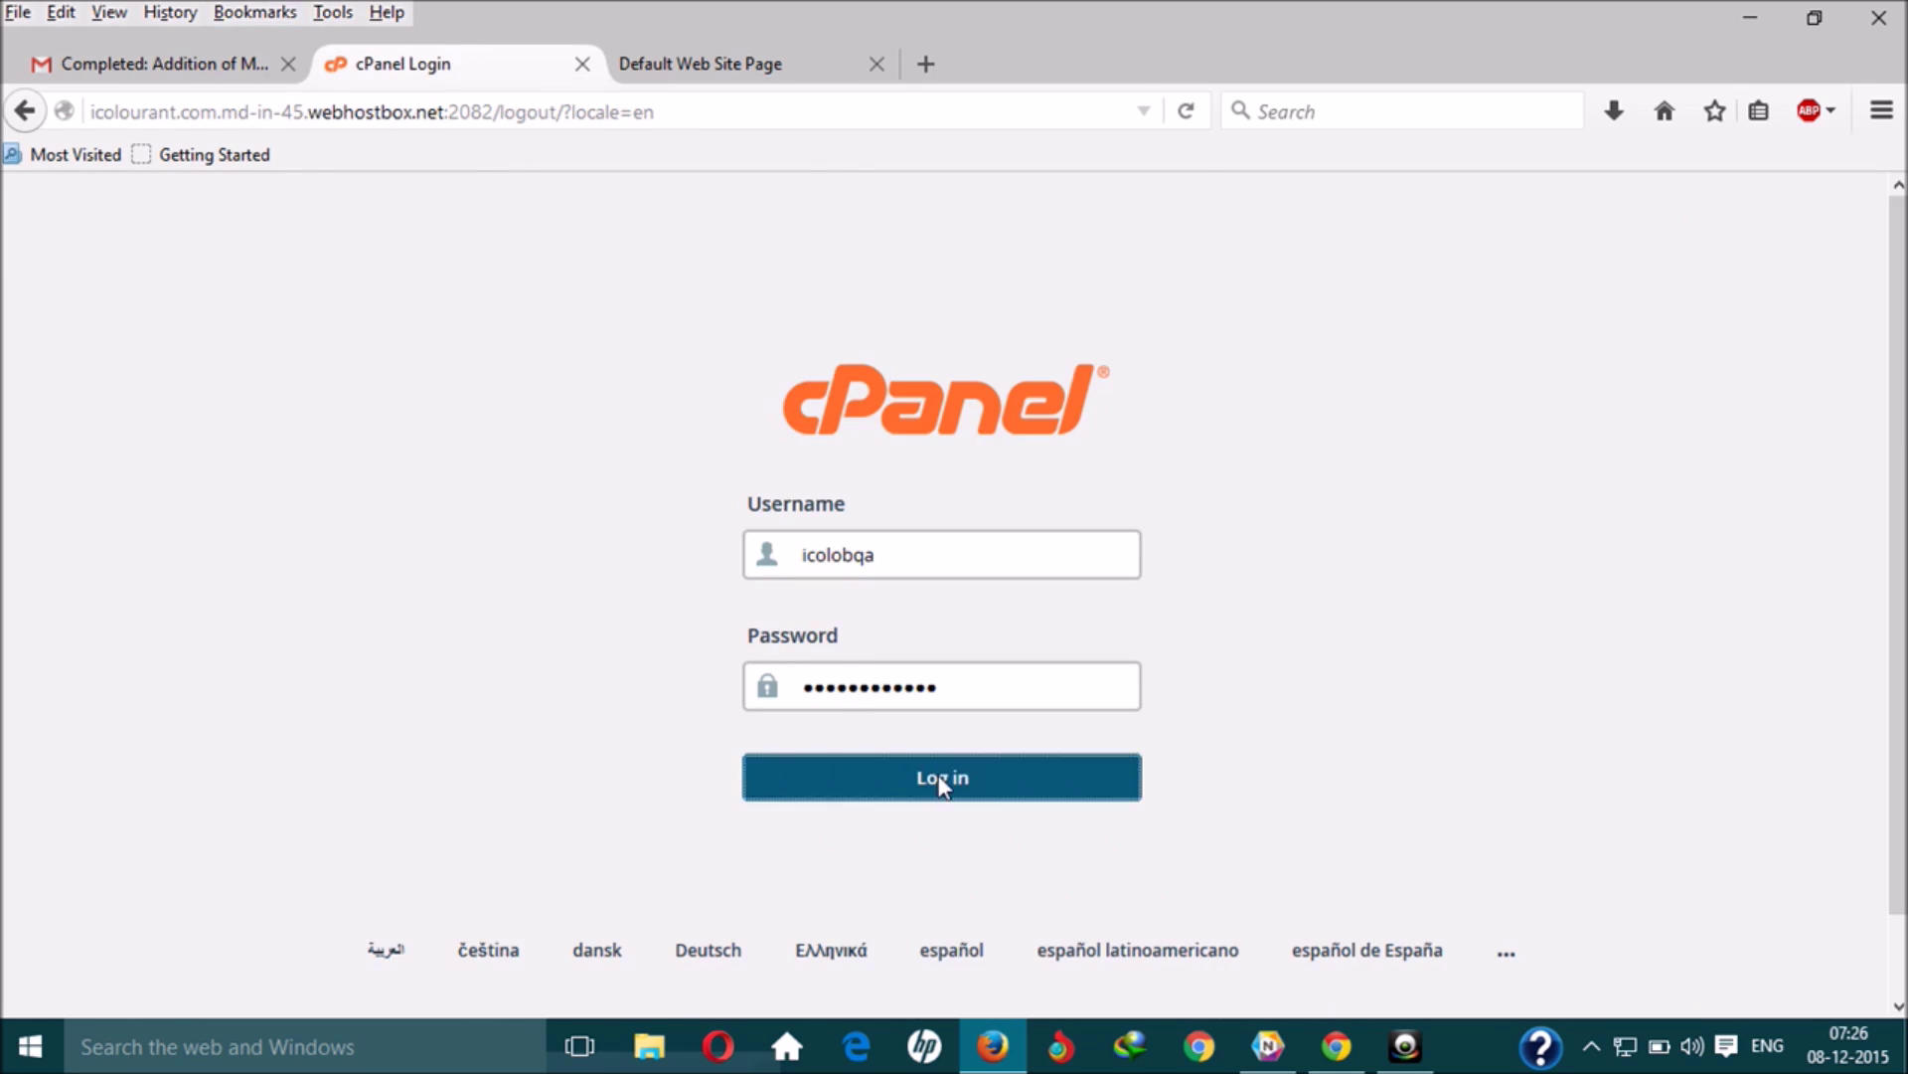
pyautogui.click(934, 777)
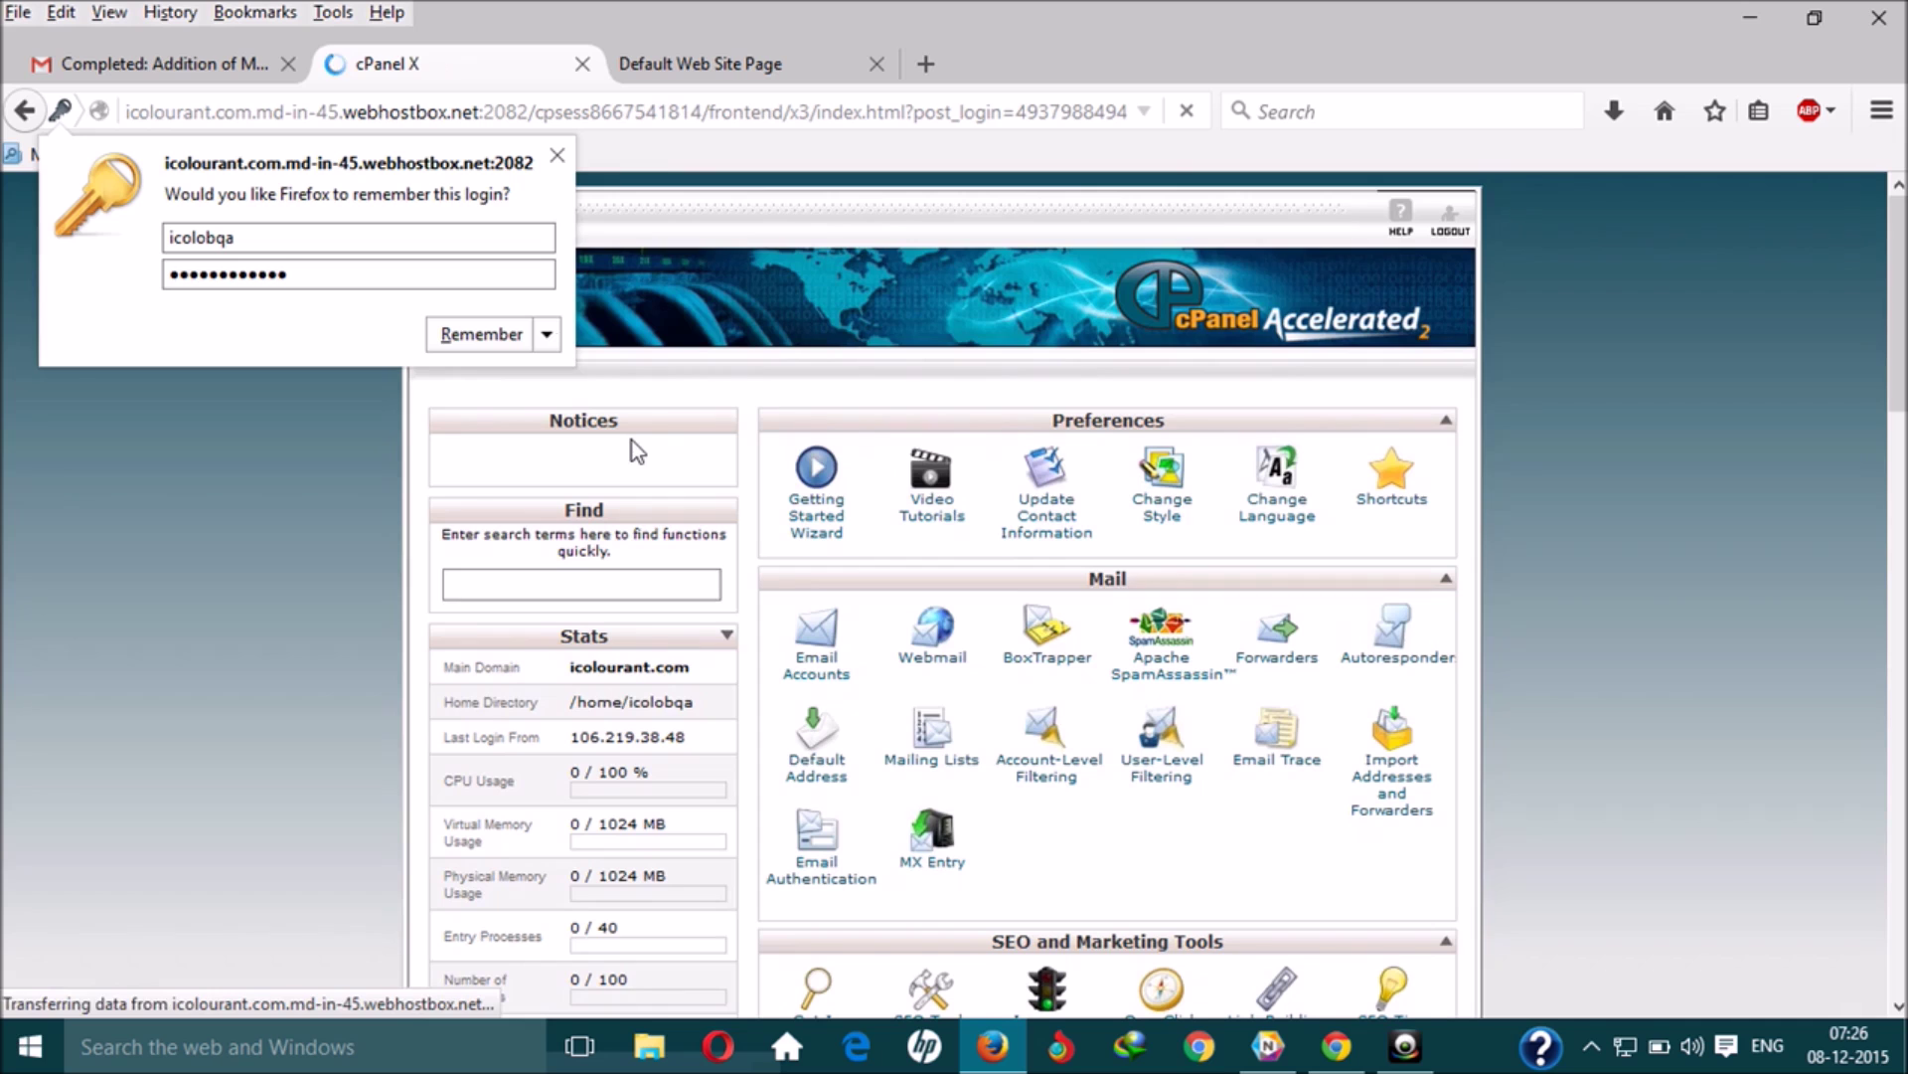
# Dismiss the cPanel welcome and save-login pop-ups, look over the dashboard, and return to the order email
pyautogui.click(820, 418)
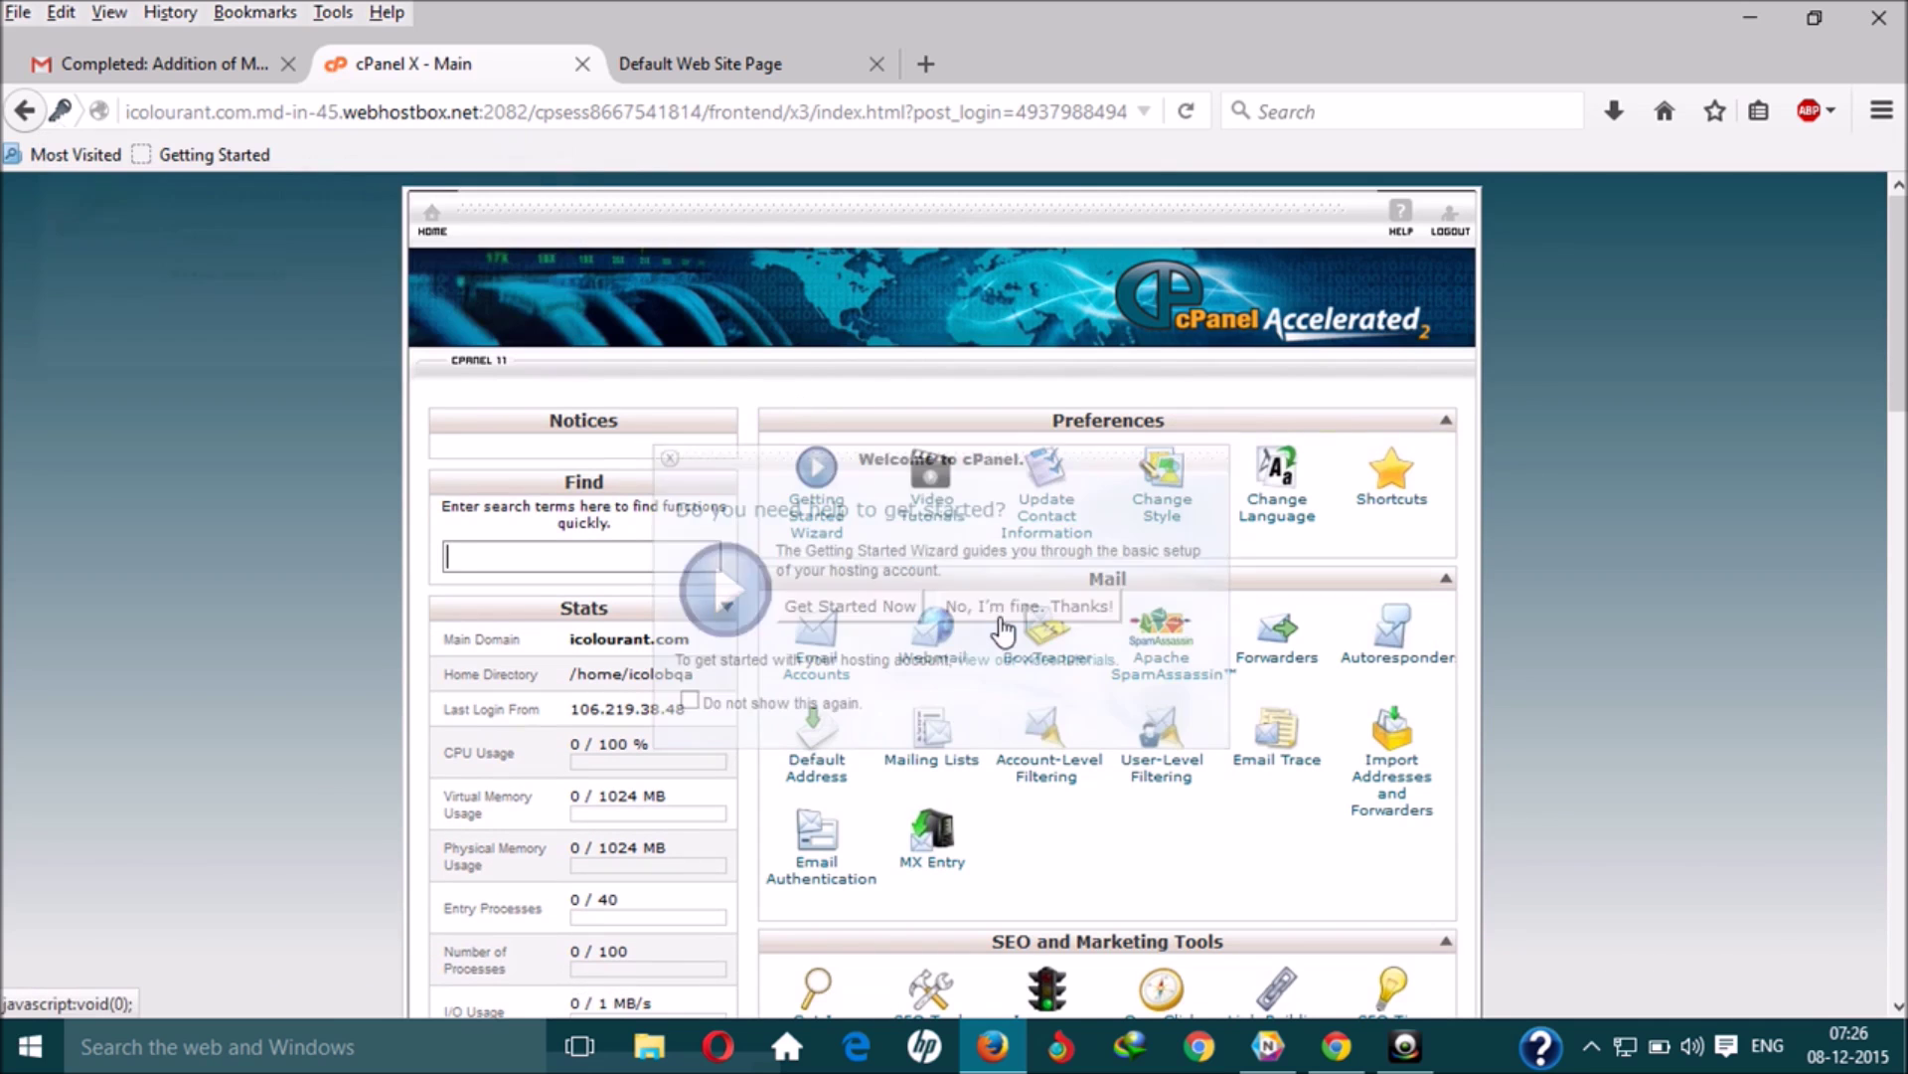
pyautogui.scroll(-3, 895, 477)
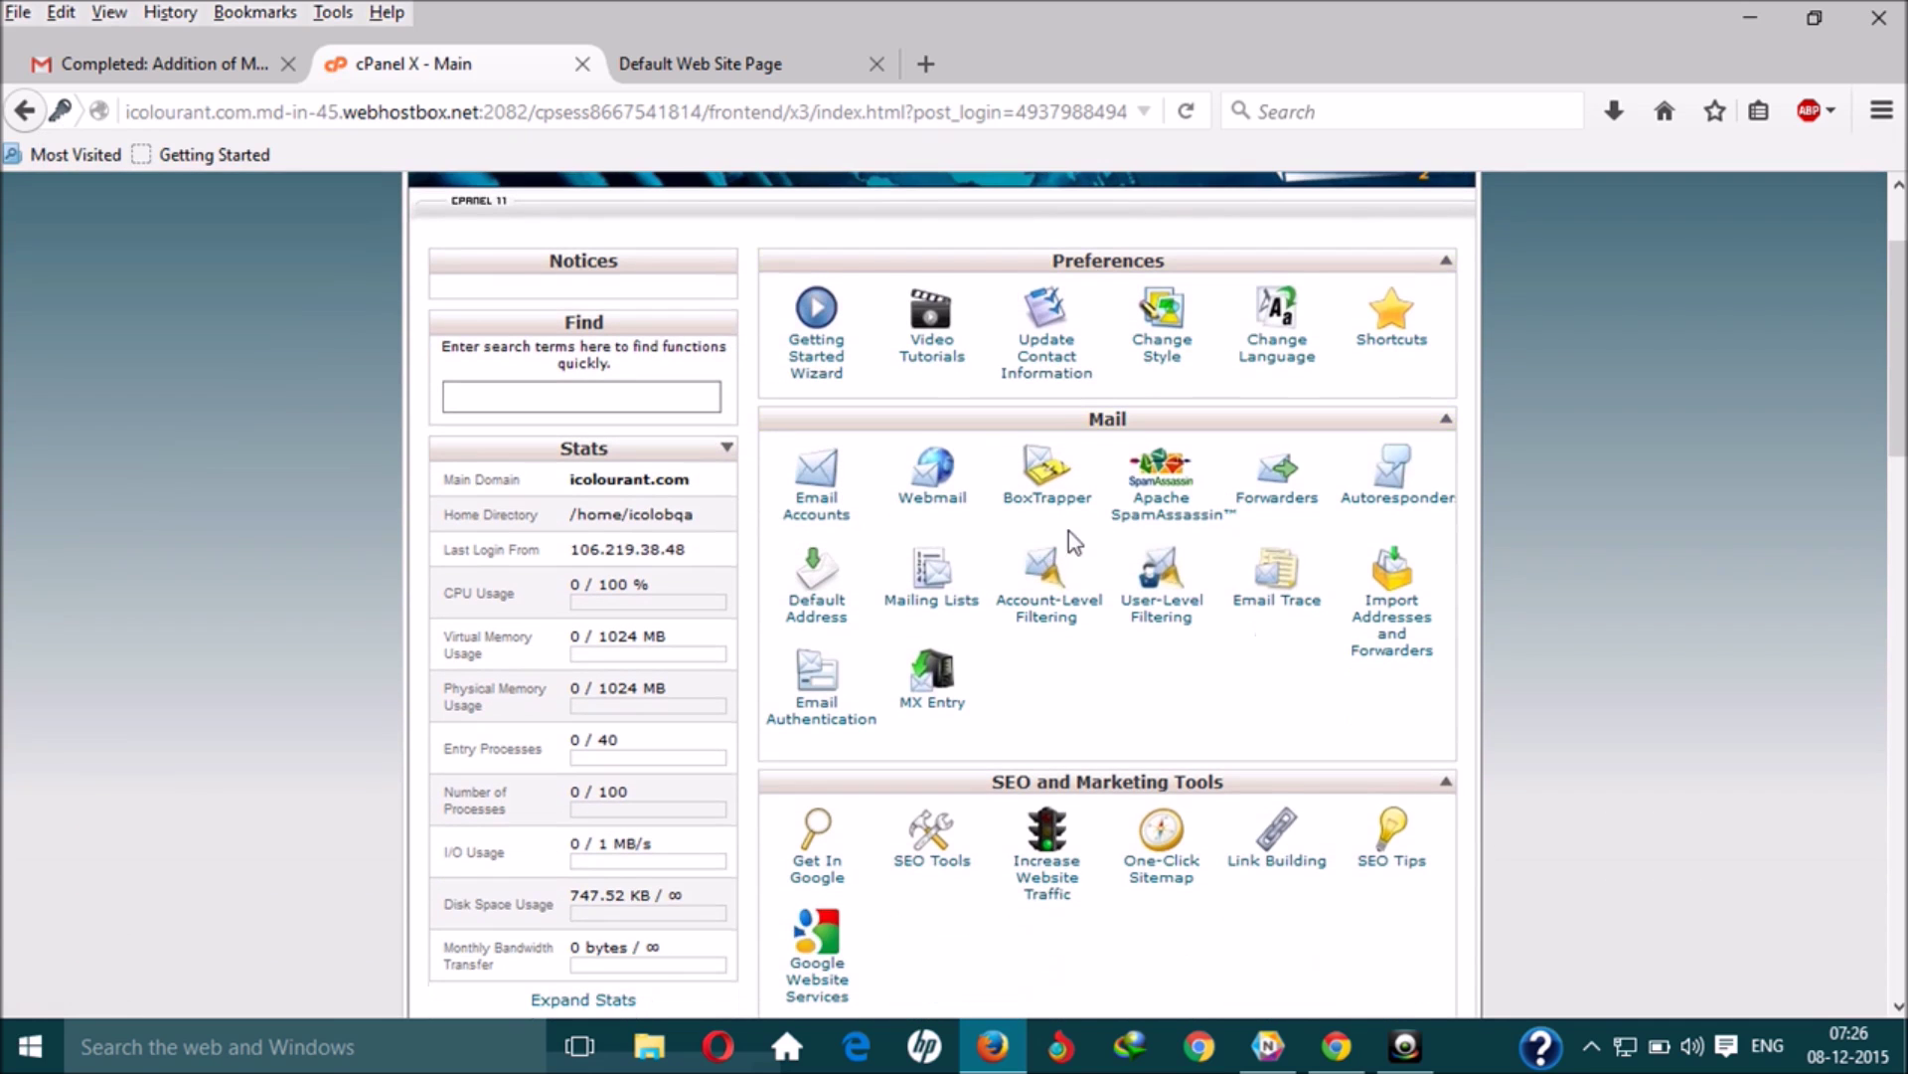
pyautogui.scroll(-3, 1145, 568)
pyautogui.scroll(4, 1204, 610)
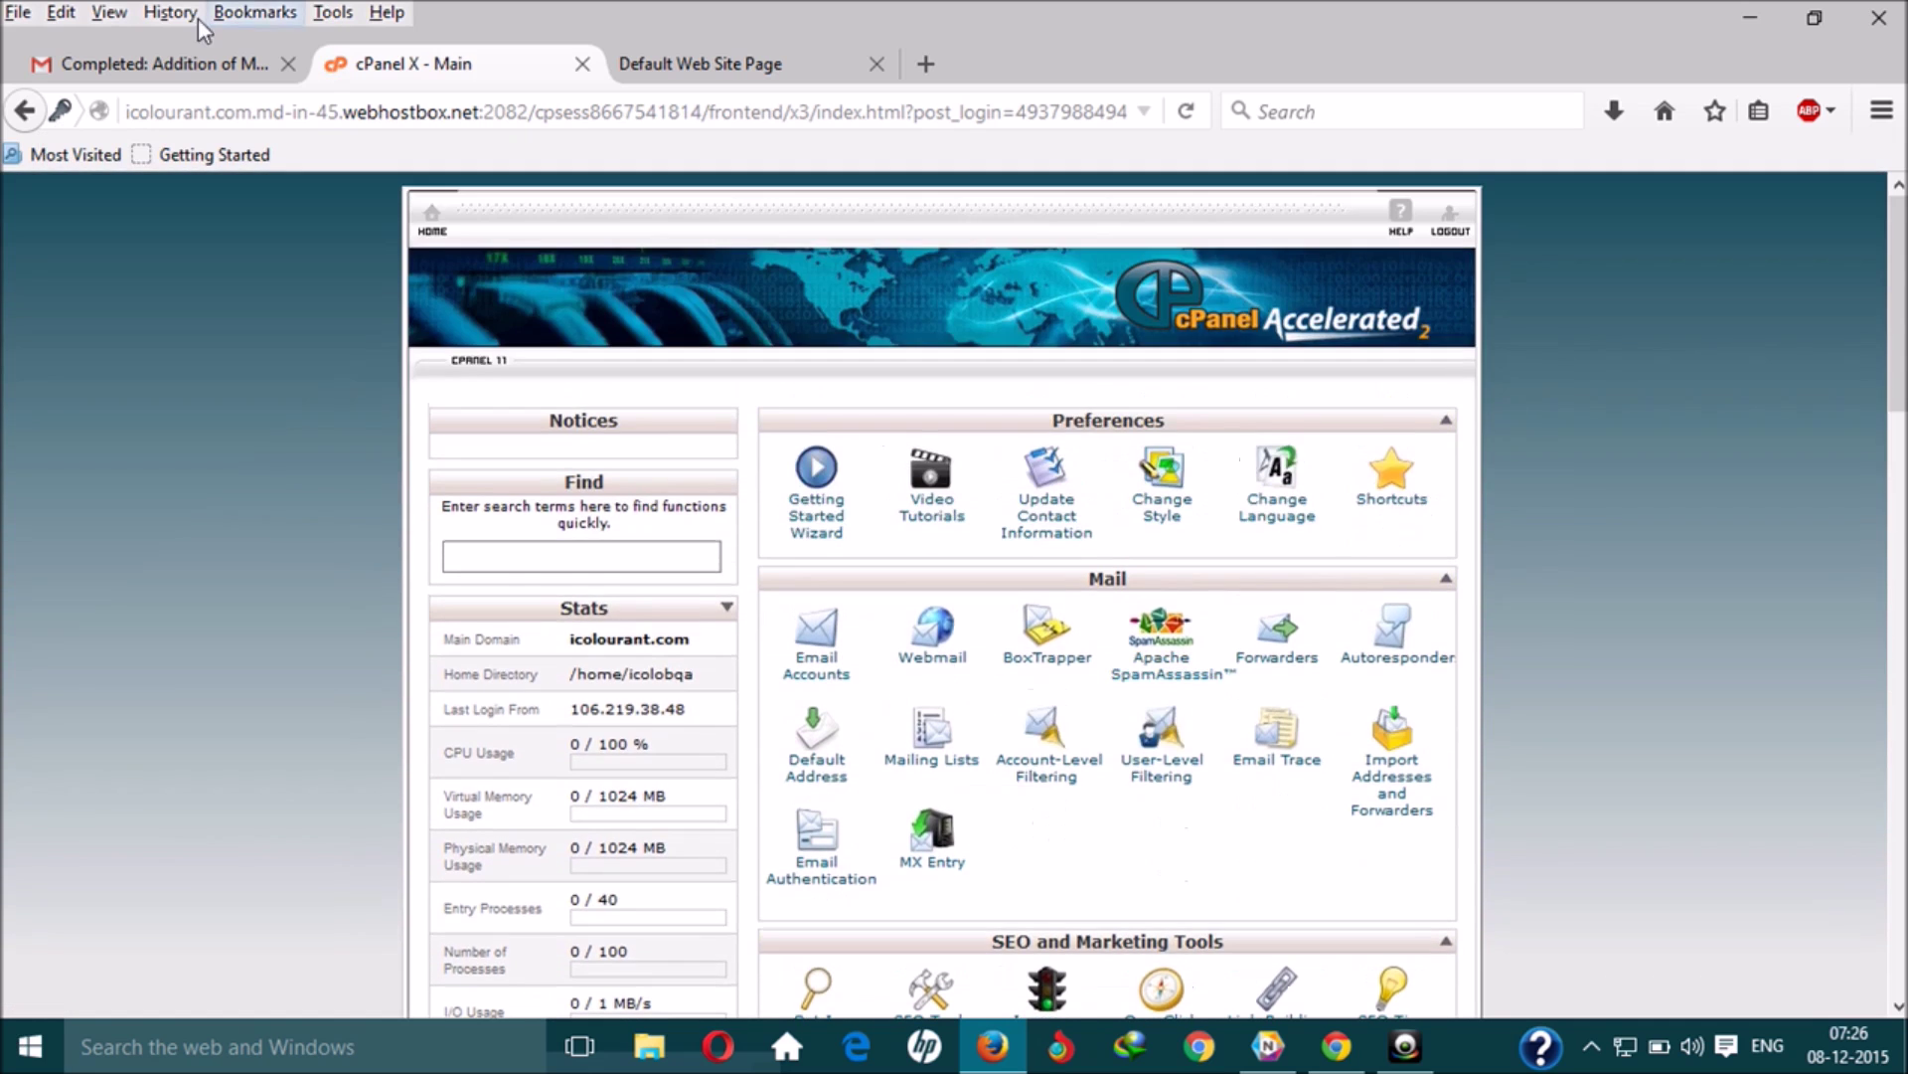
pyautogui.click(207, 64)
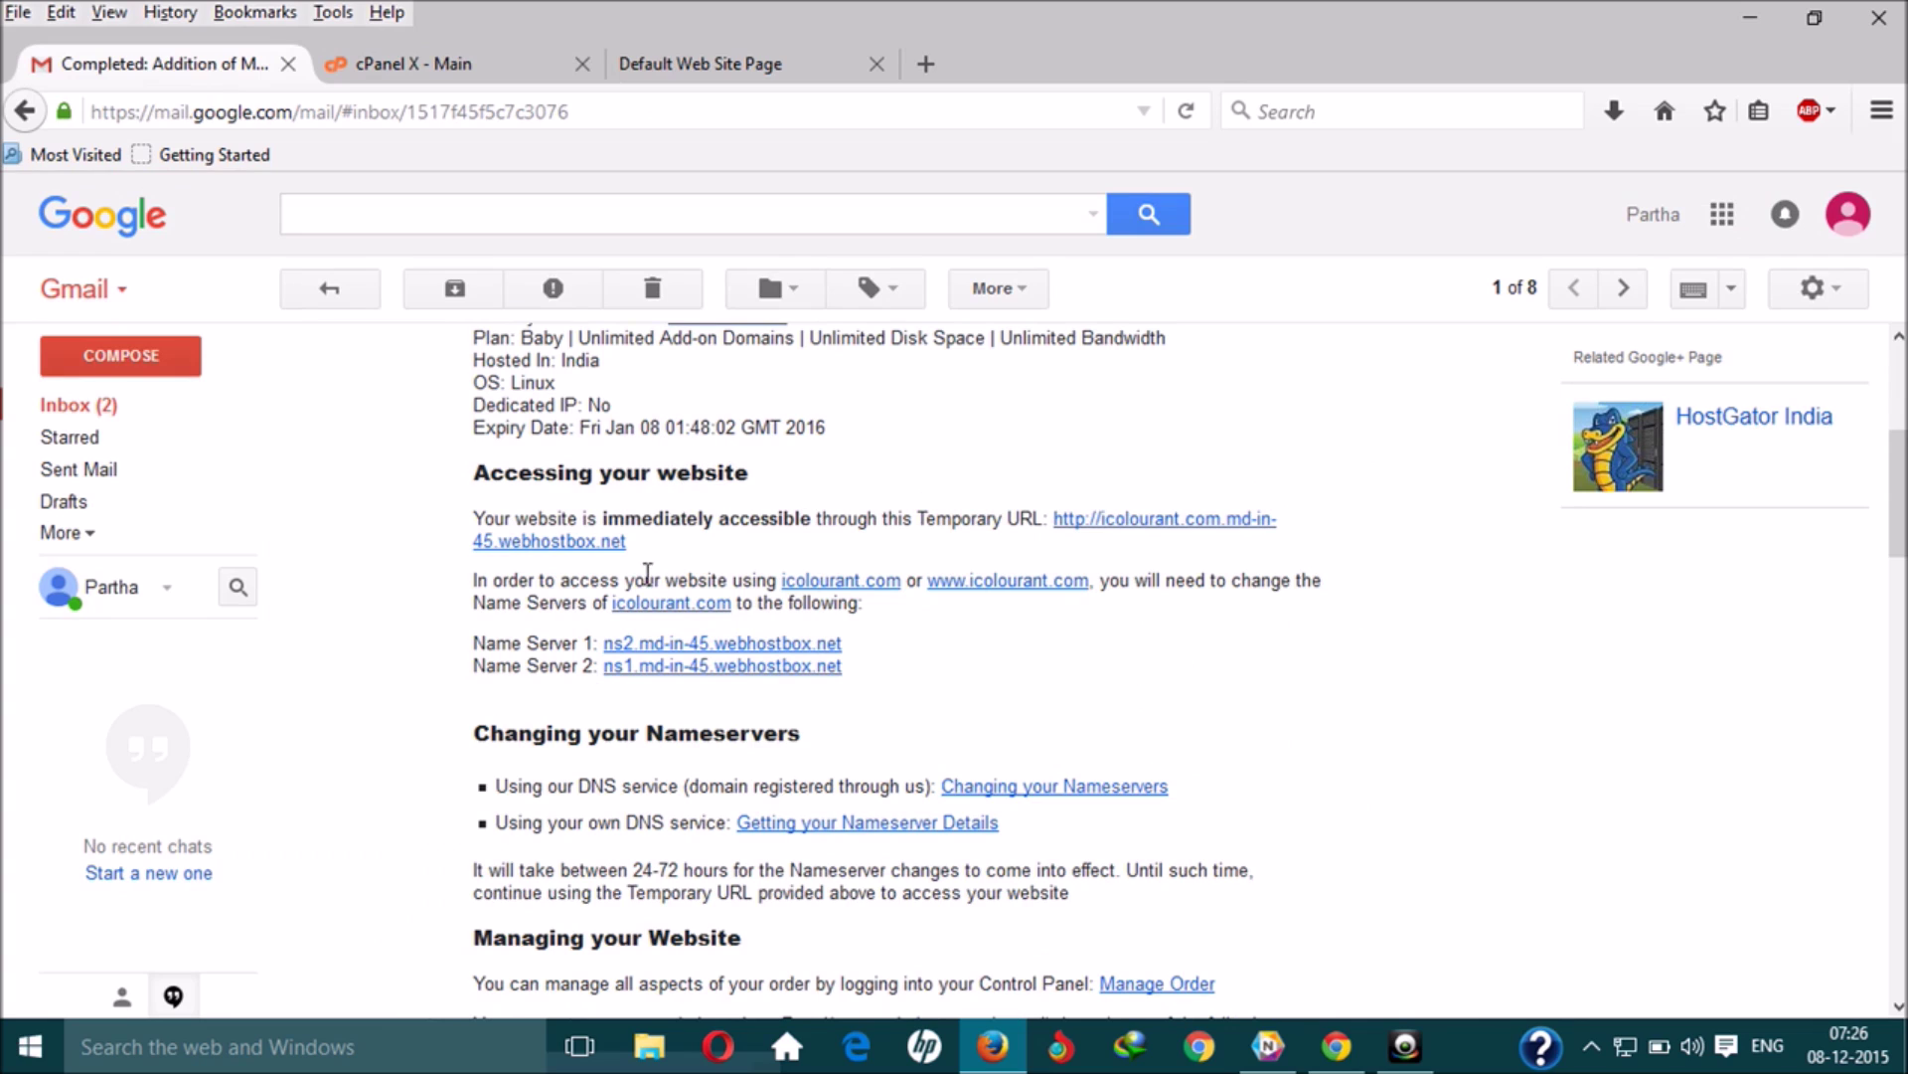
# Note the email's nameservers and reopen GoDaddy's Nameserver Settings for icolourant.com
pyautogui.moveTo(483, 653); pyautogui.dragTo(585, 658)
pyautogui.click(577, 664)
pyautogui.click(1338, 1044)
pyautogui.hotkey('alt', 'Left')
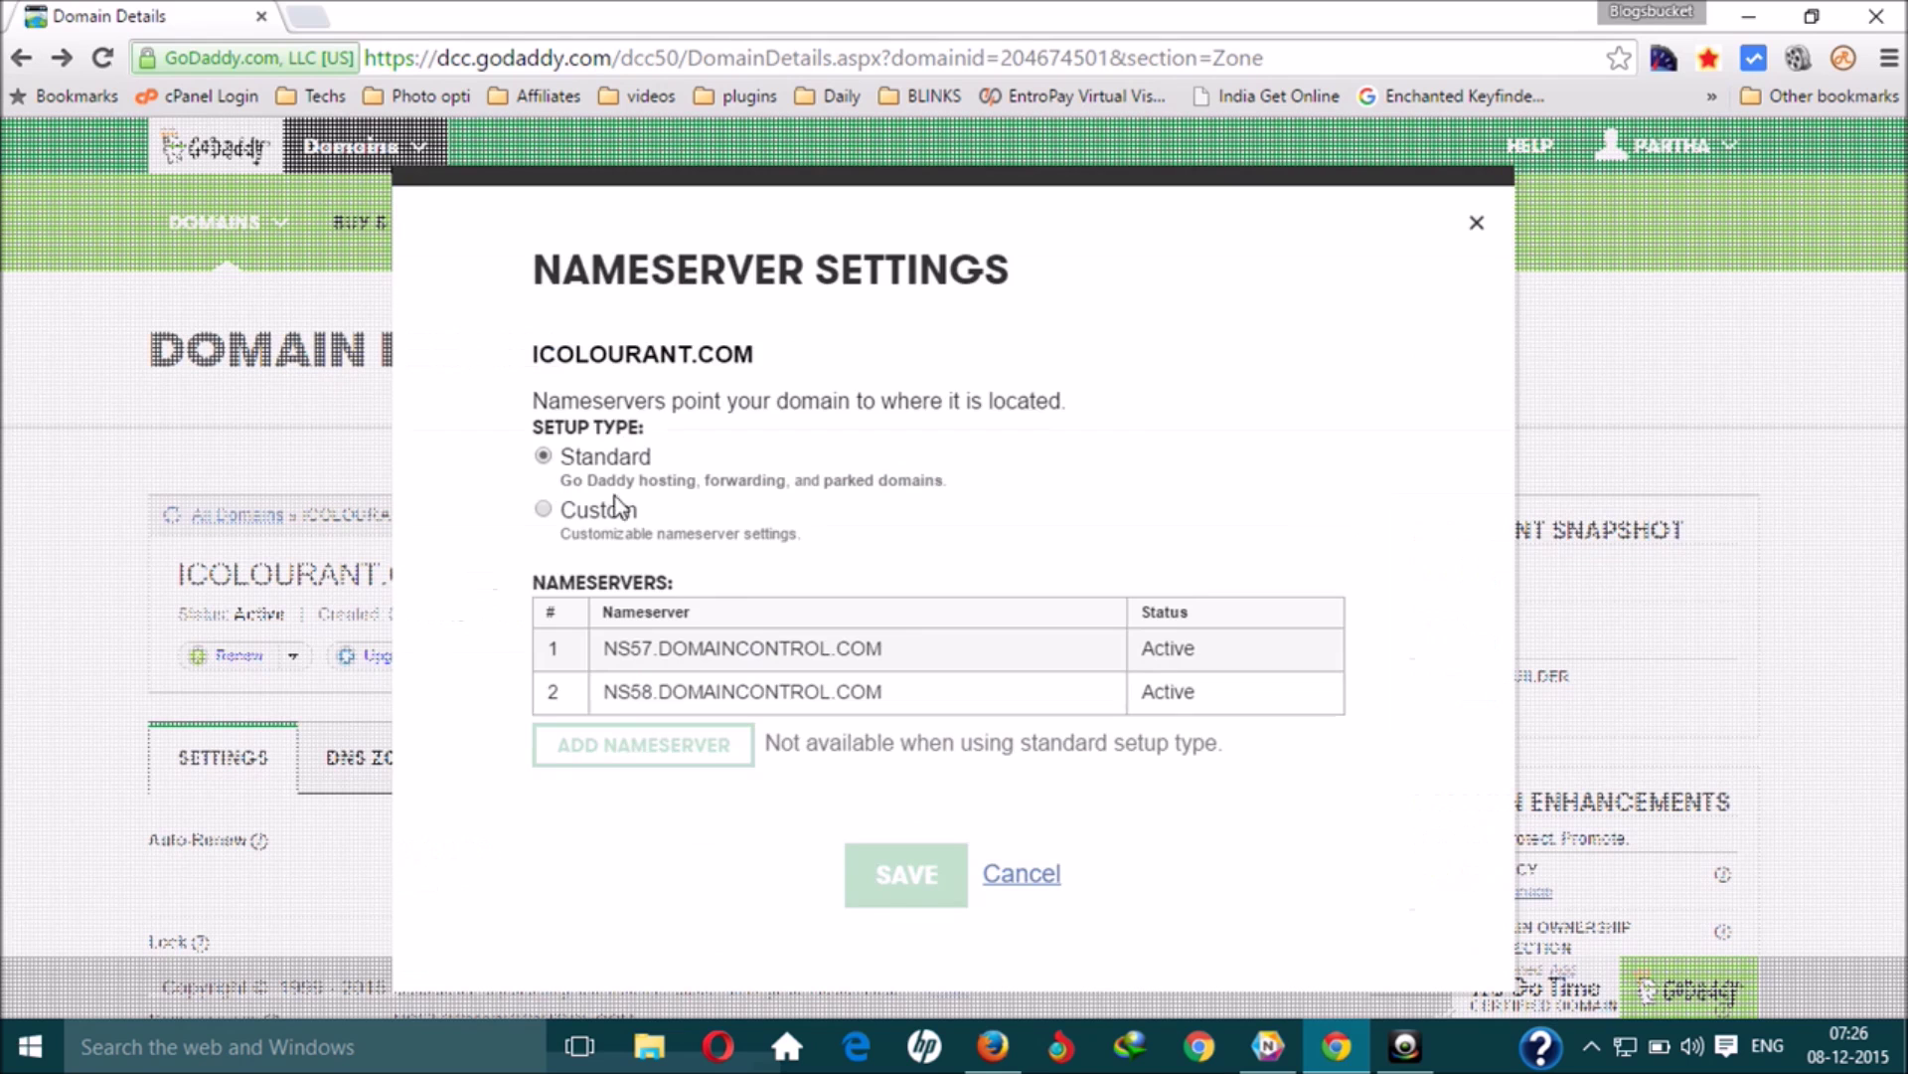
pyautogui.click(1477, 223)
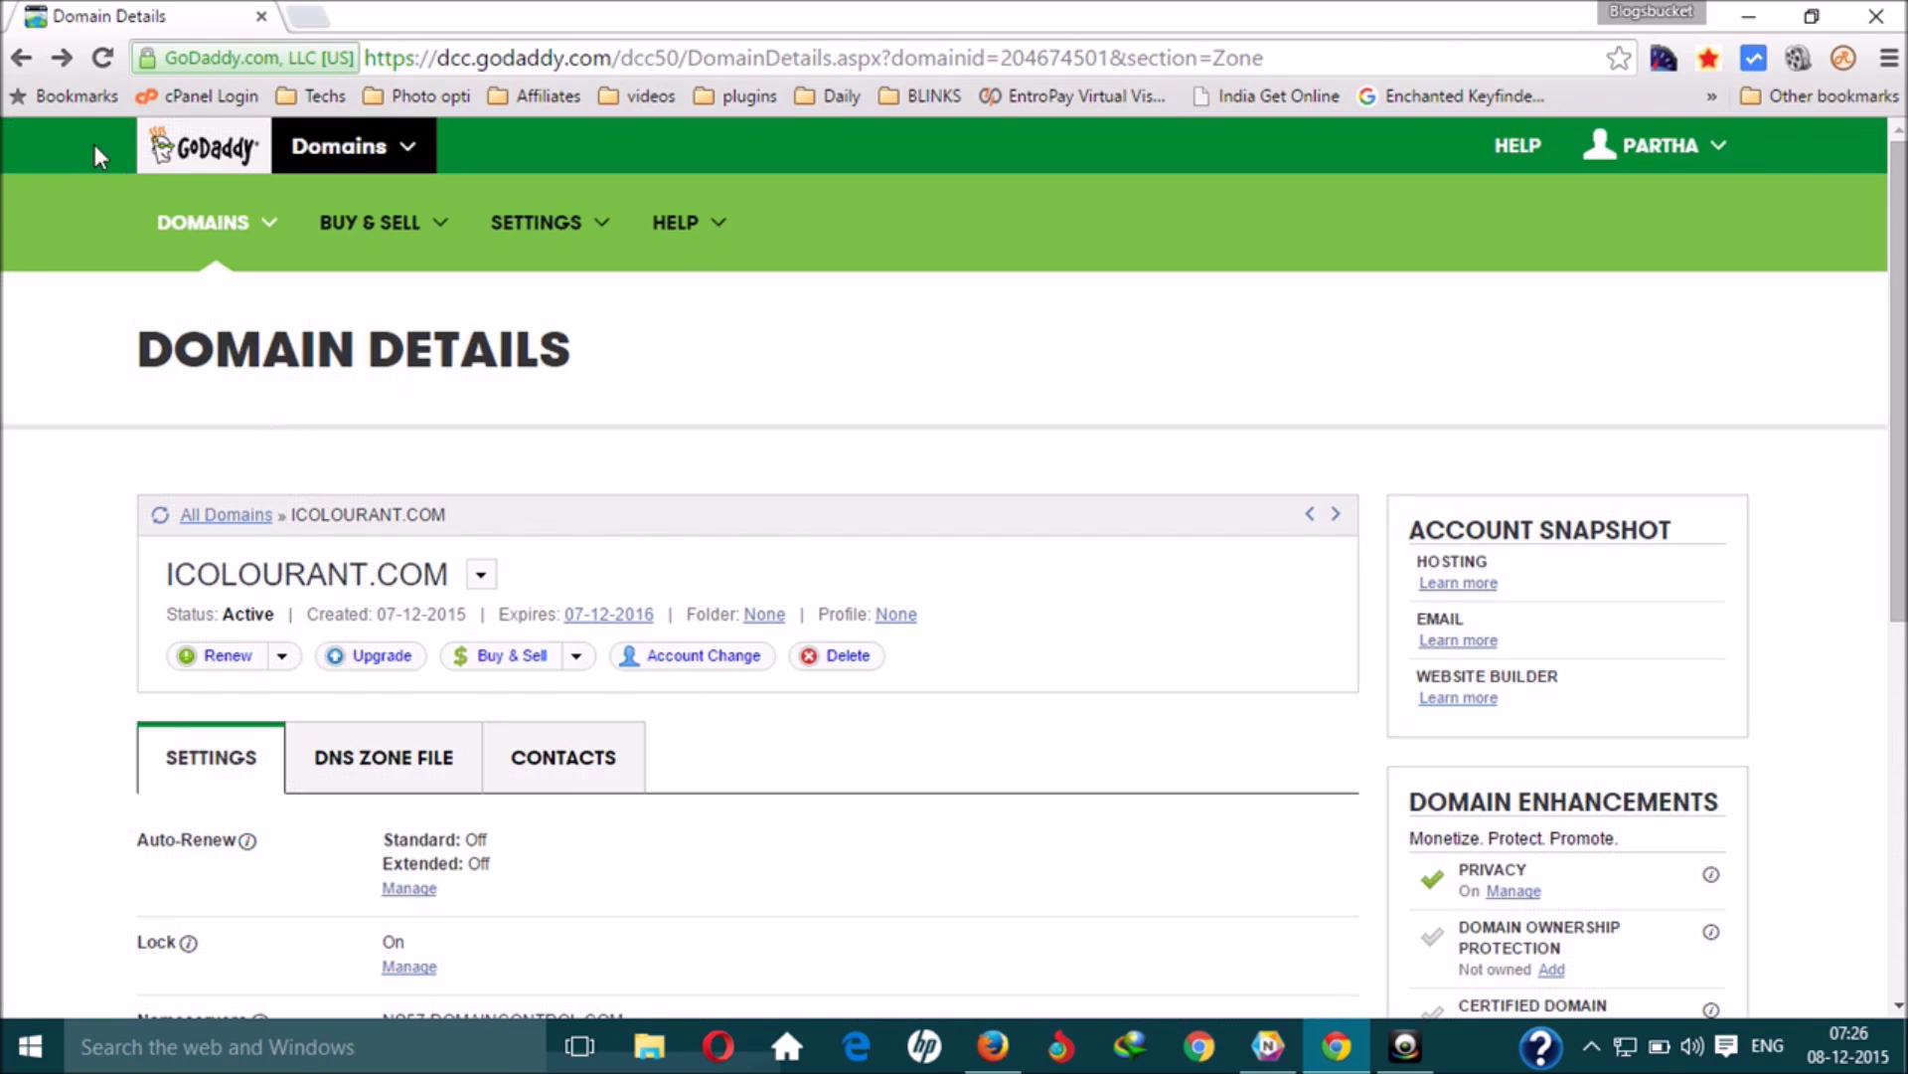
pyautogui.click(21, 57)
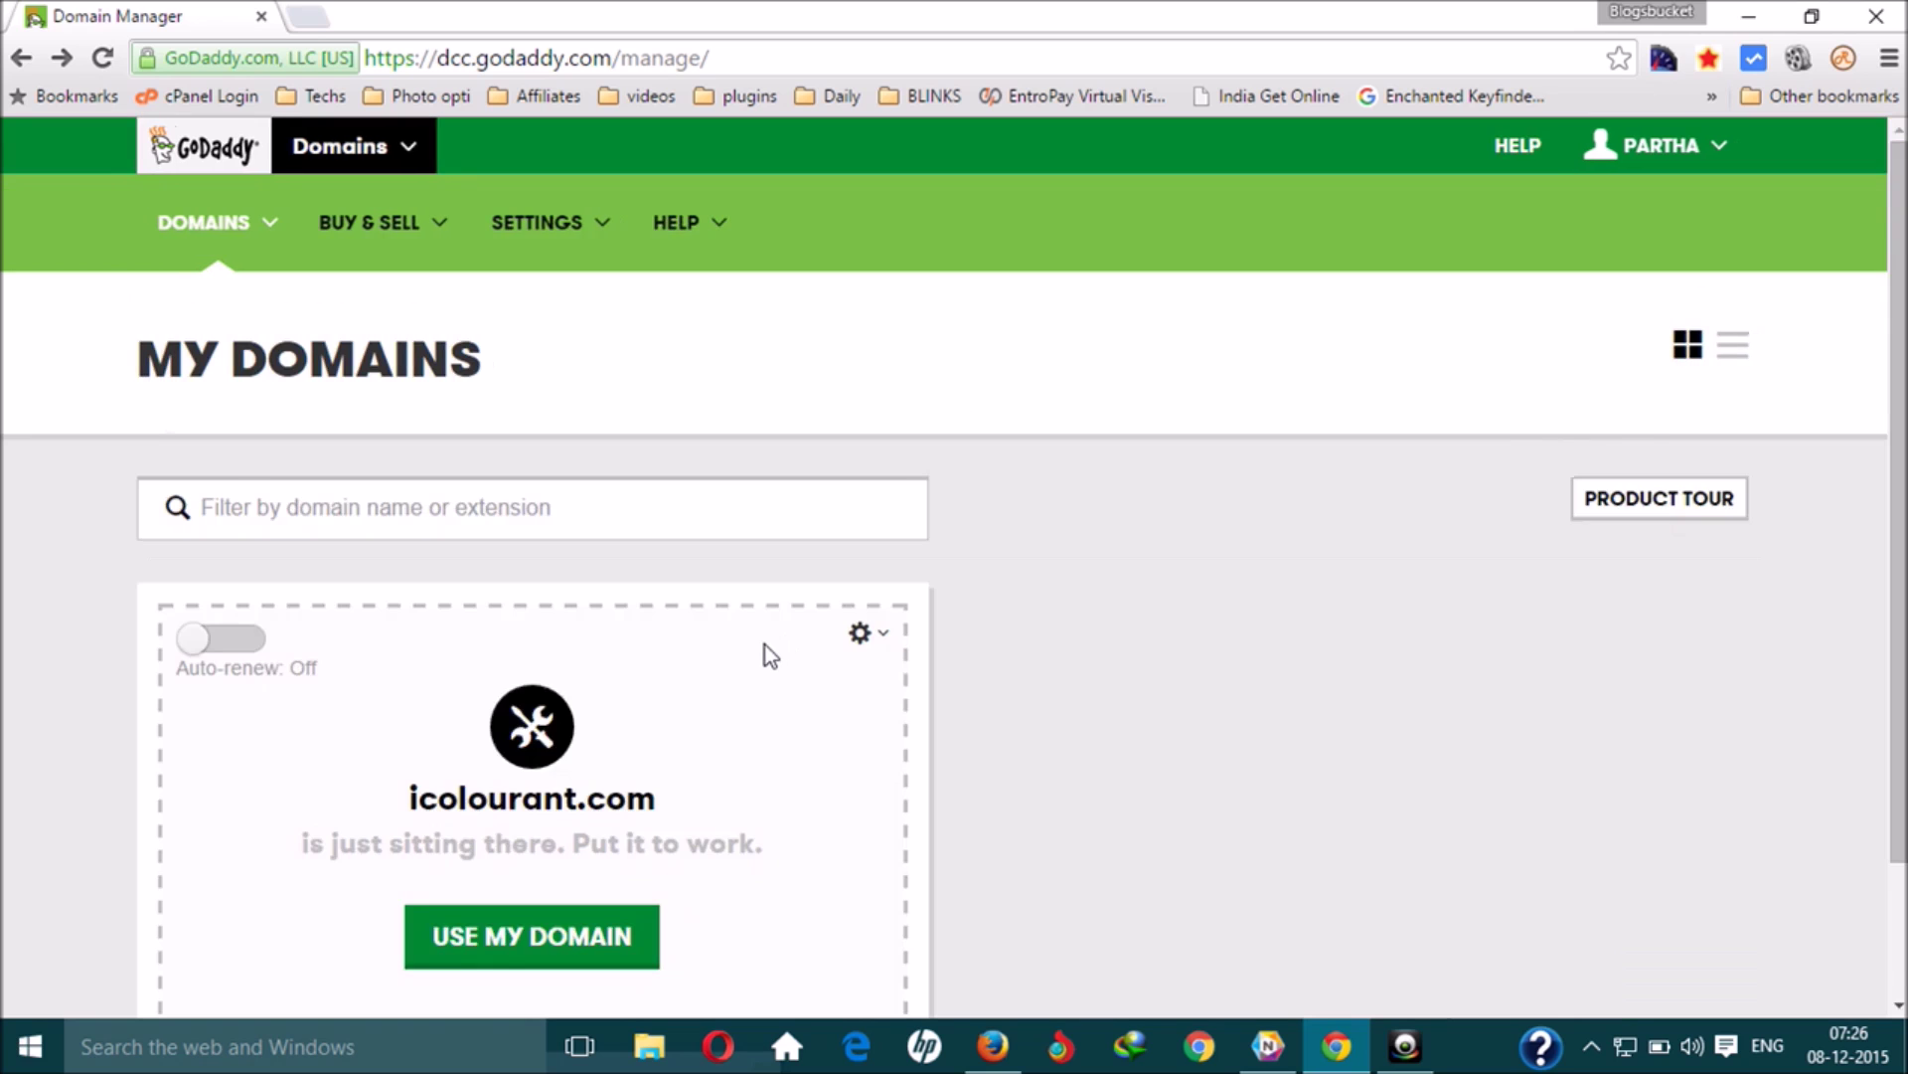
pyautogui.scroll(-2, 611, 610)
pyautogui.click(876, 508)
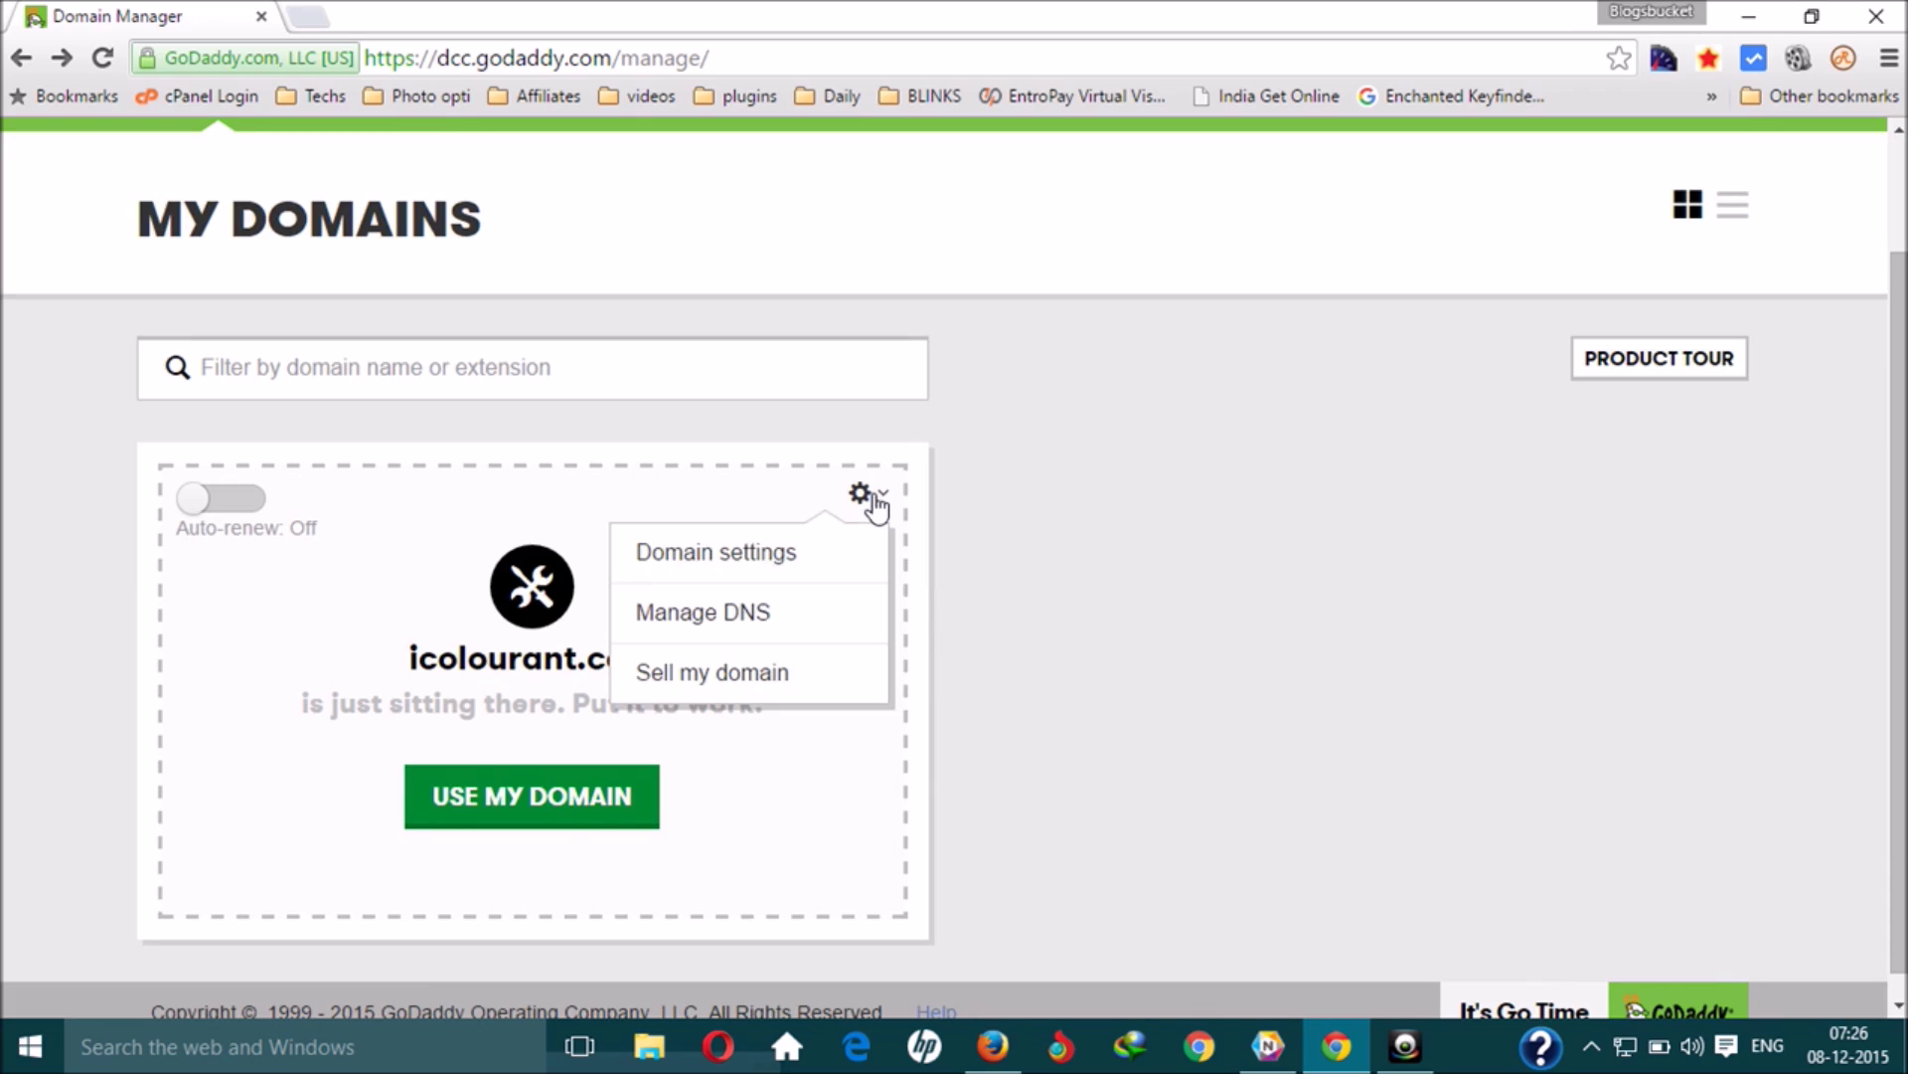
pyautogui.click(694, 624)
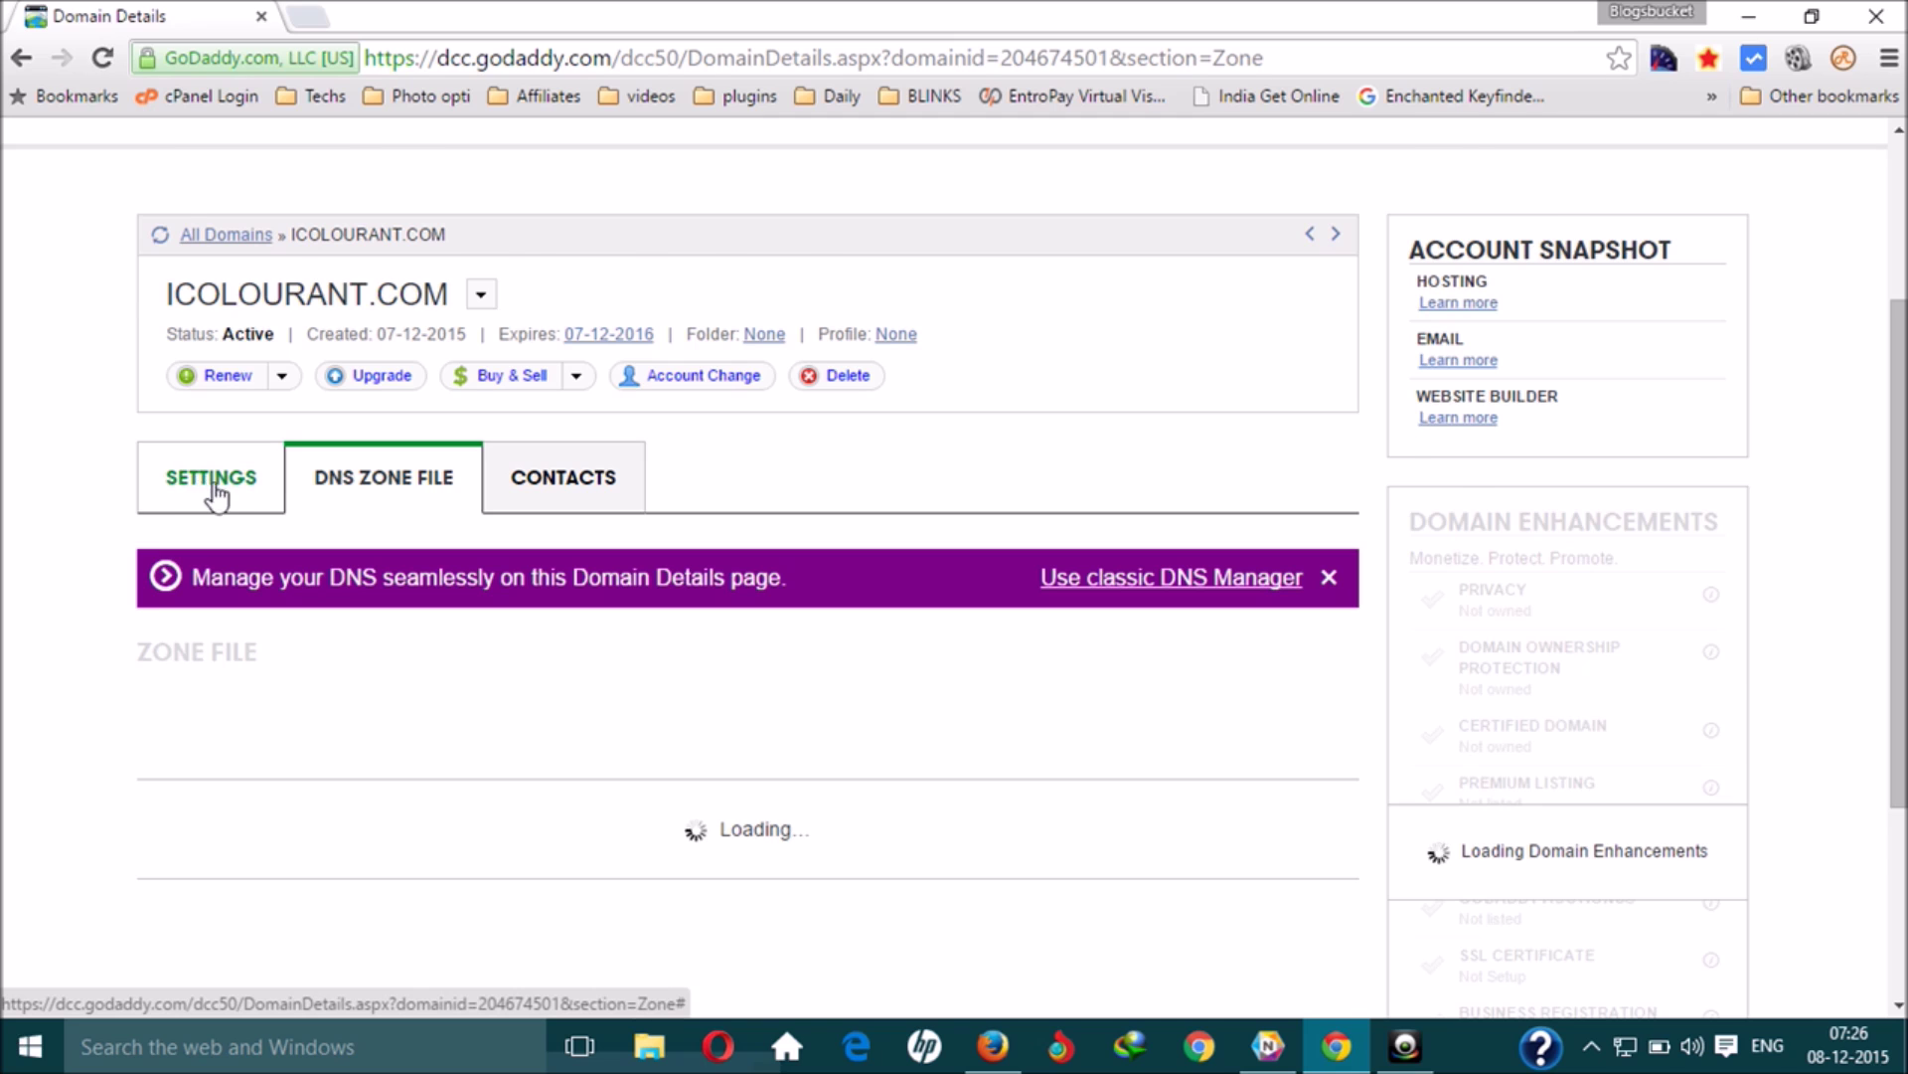
pyautogui.scroll(-1, 214, 494)
pyautogui.click(213, 346)
pyautogui.scroll(-3, 199, 333)
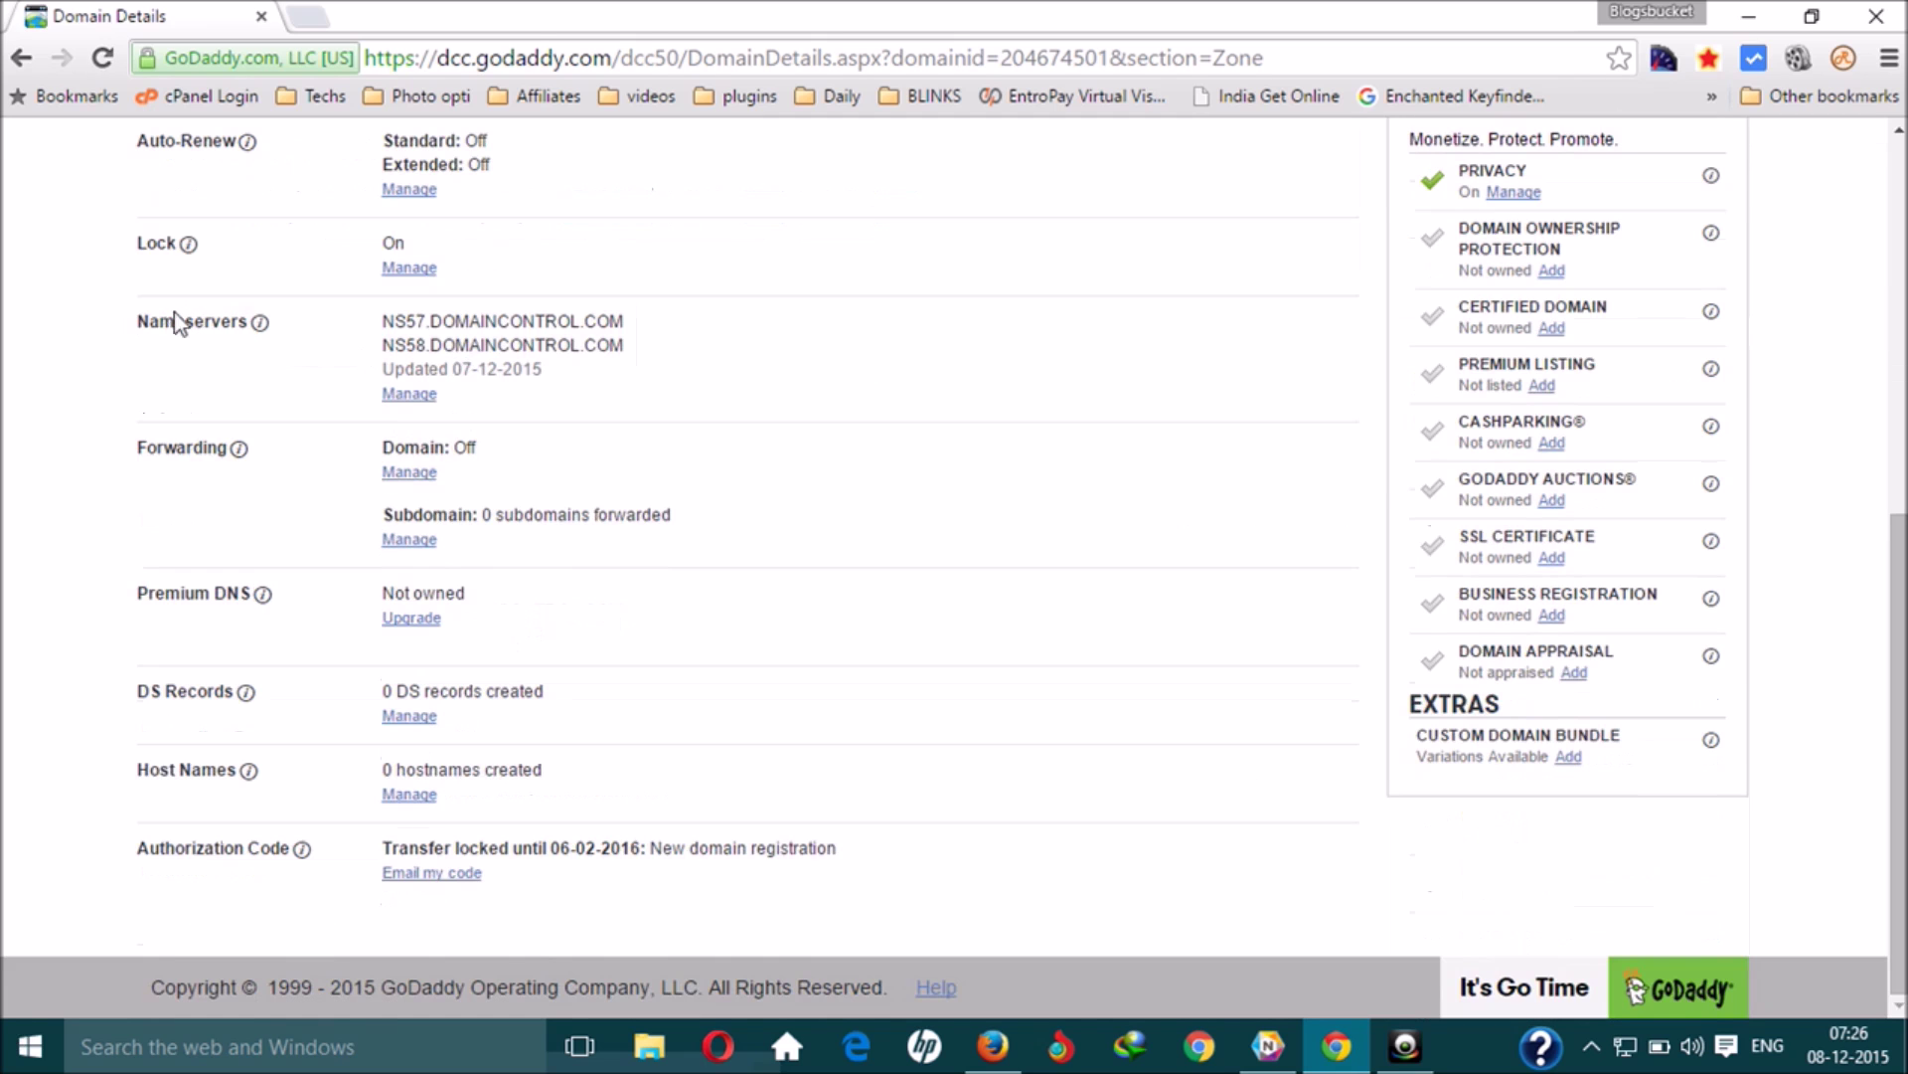
pyautogui.moveTo(139, 321); pyautogui.dragTo(257, 321)
pyautogui.click(380, 357)
pyautogui.click(406, 395)
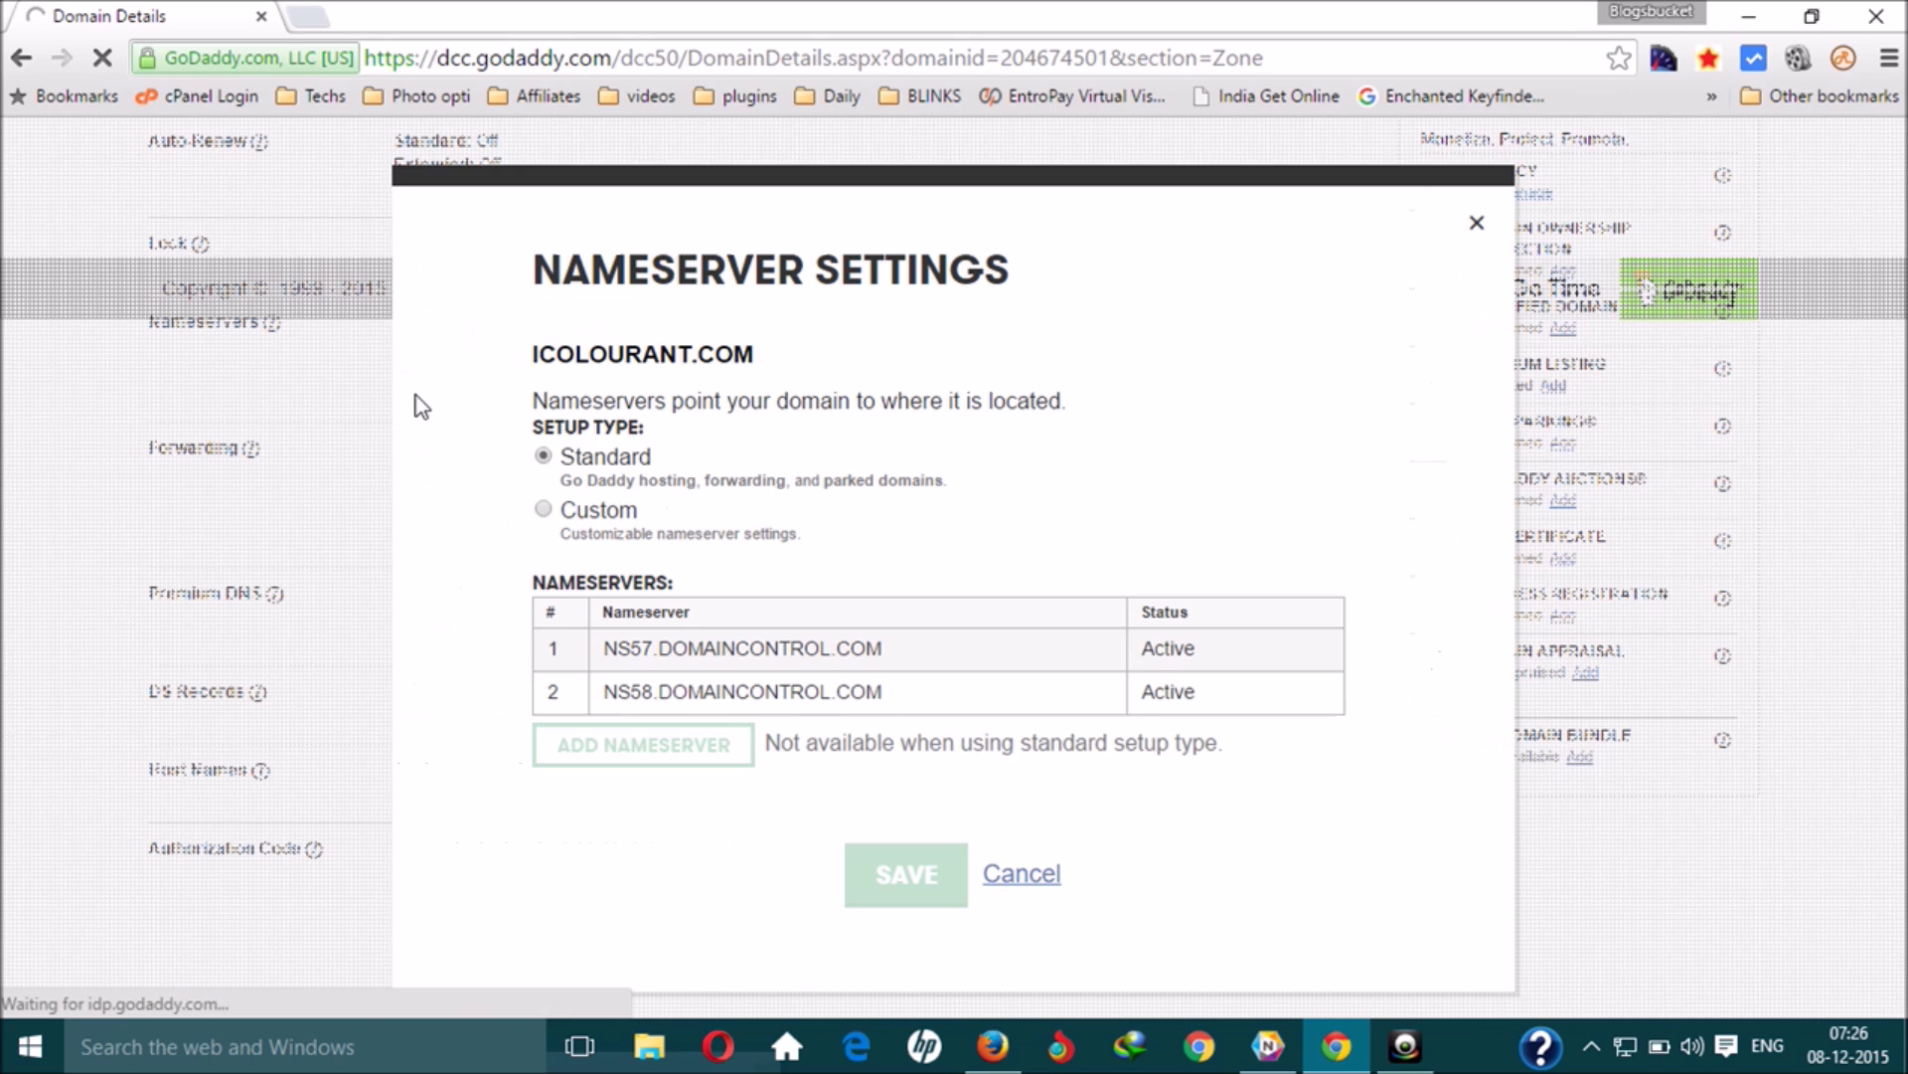
# Switch to custom nameservers and paste ns2.md-in-45.webhostbox.net from the email as the first
pyautogui.click(545, 509)
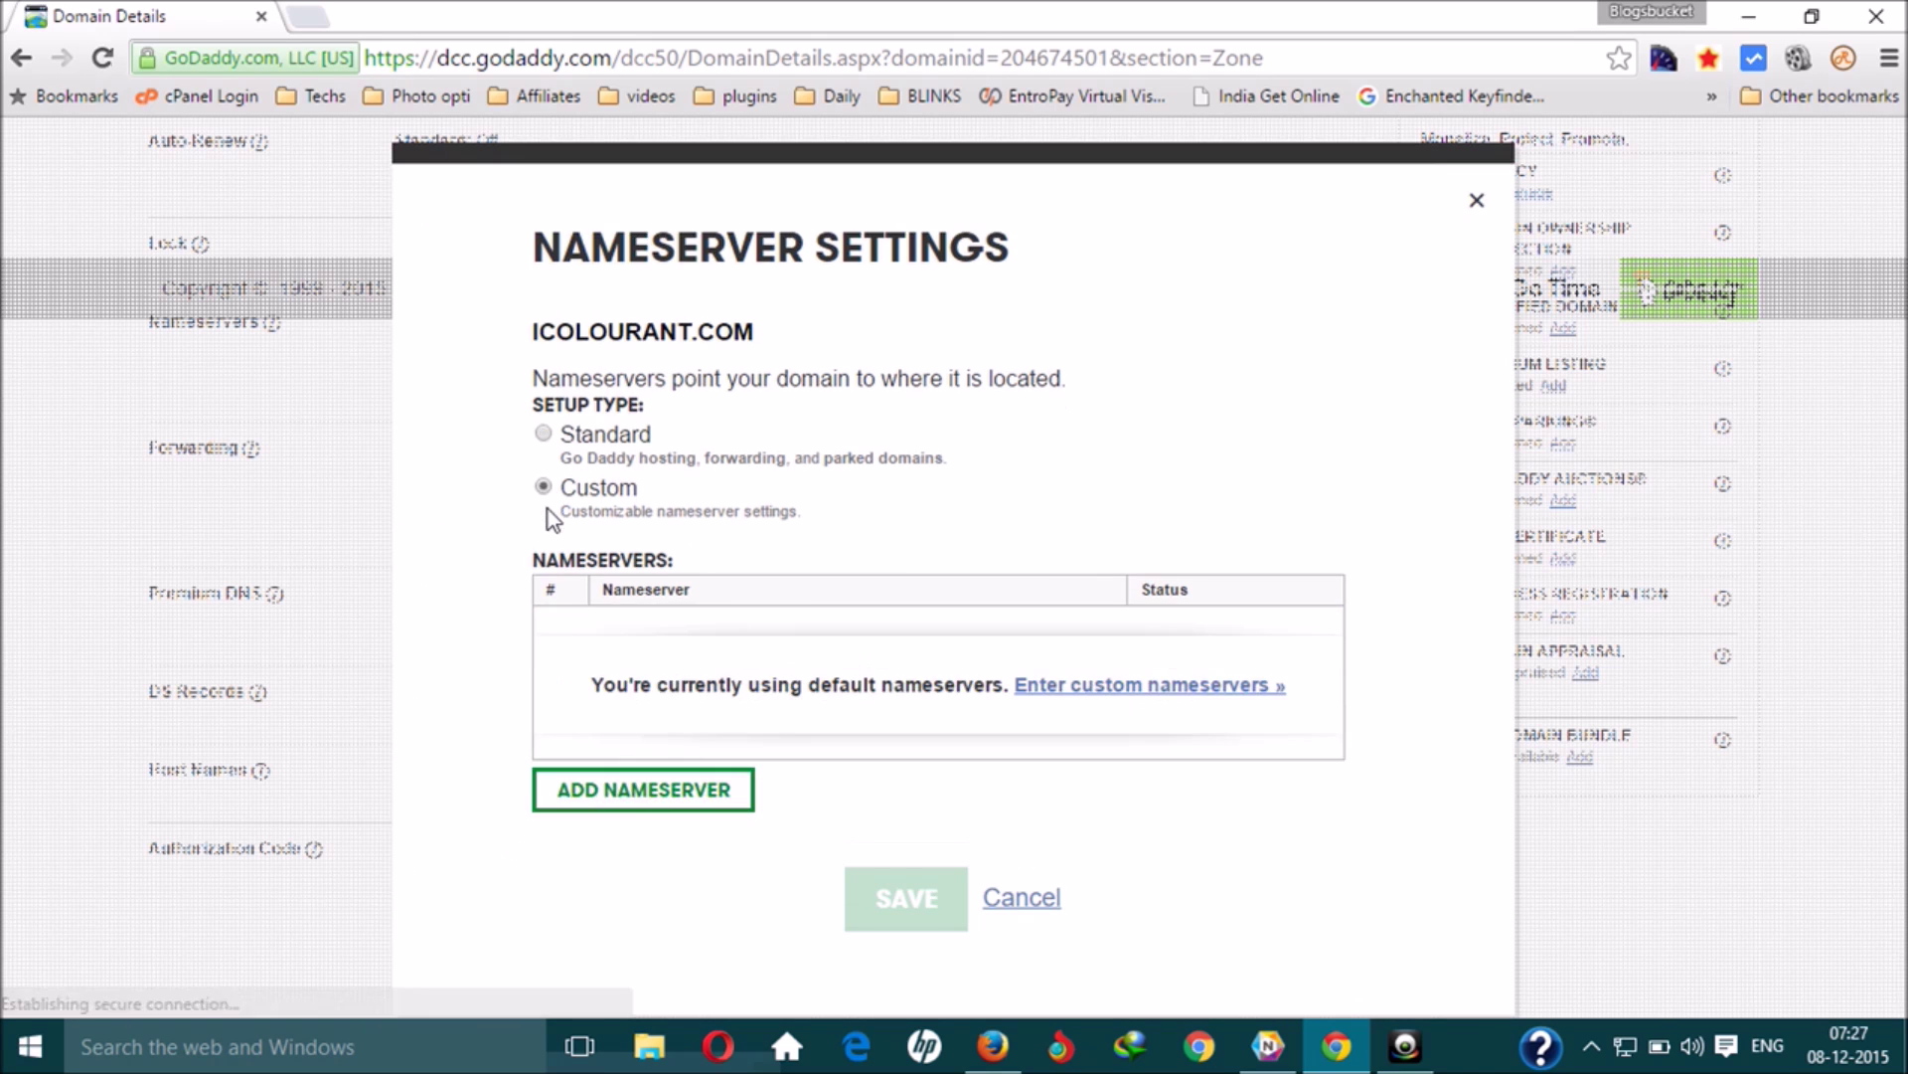
pyautogui.click(664, 796)
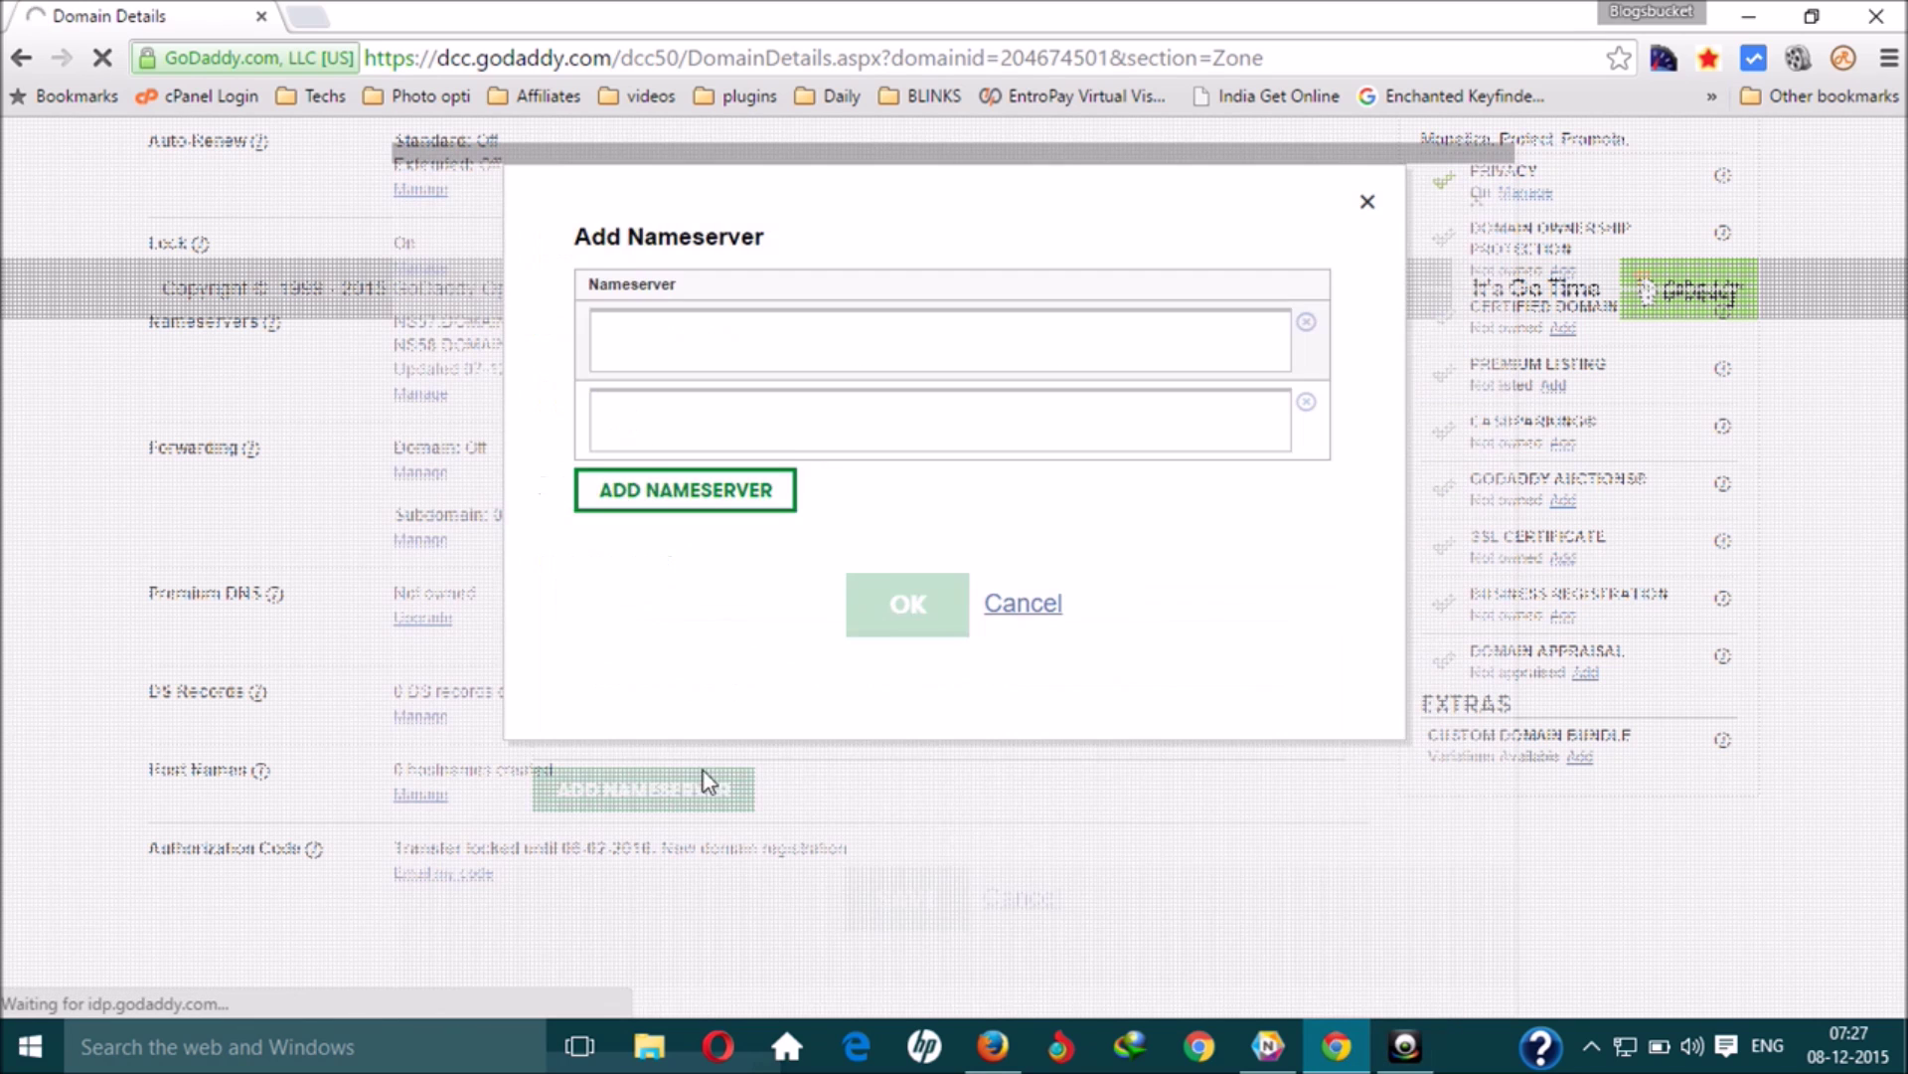
pyautogui.click(994, 1043)
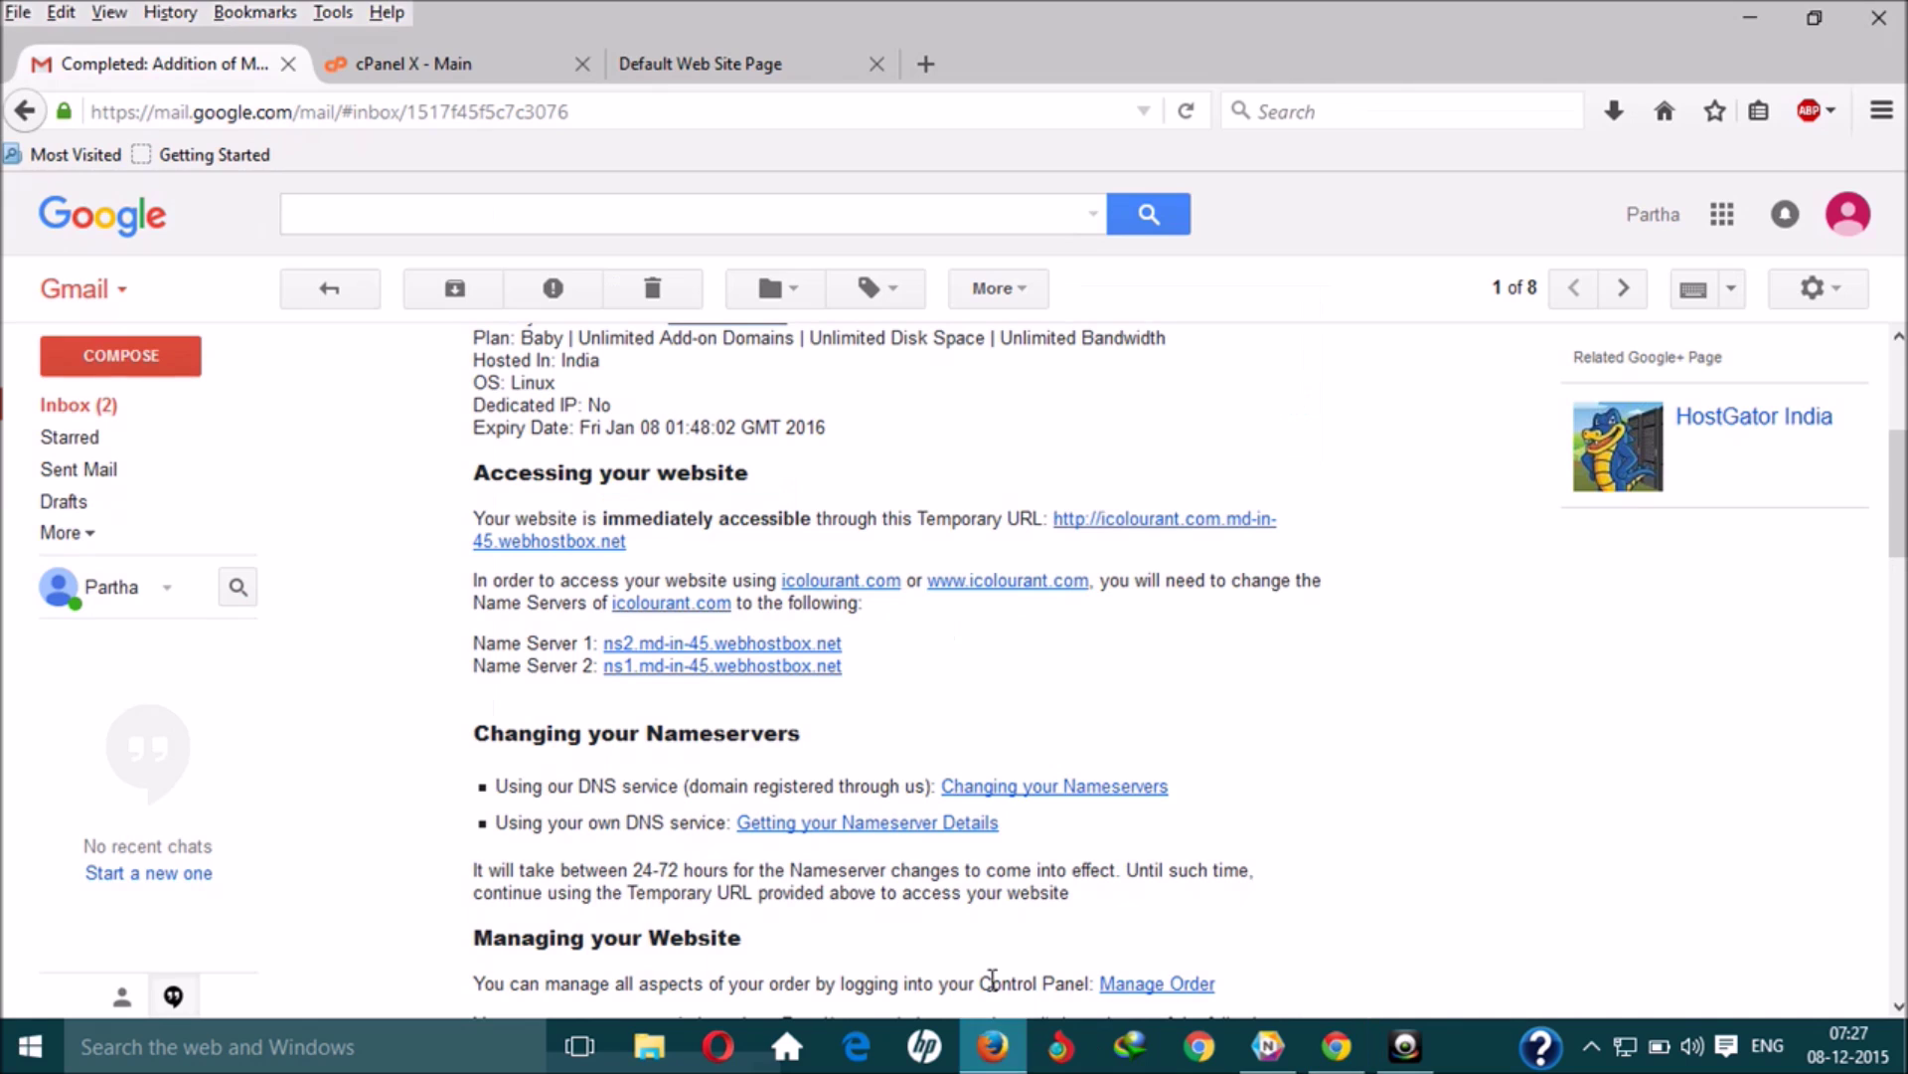
pyautogui.moveTo(845, 644); pyautogui.dragTo(604, 644)
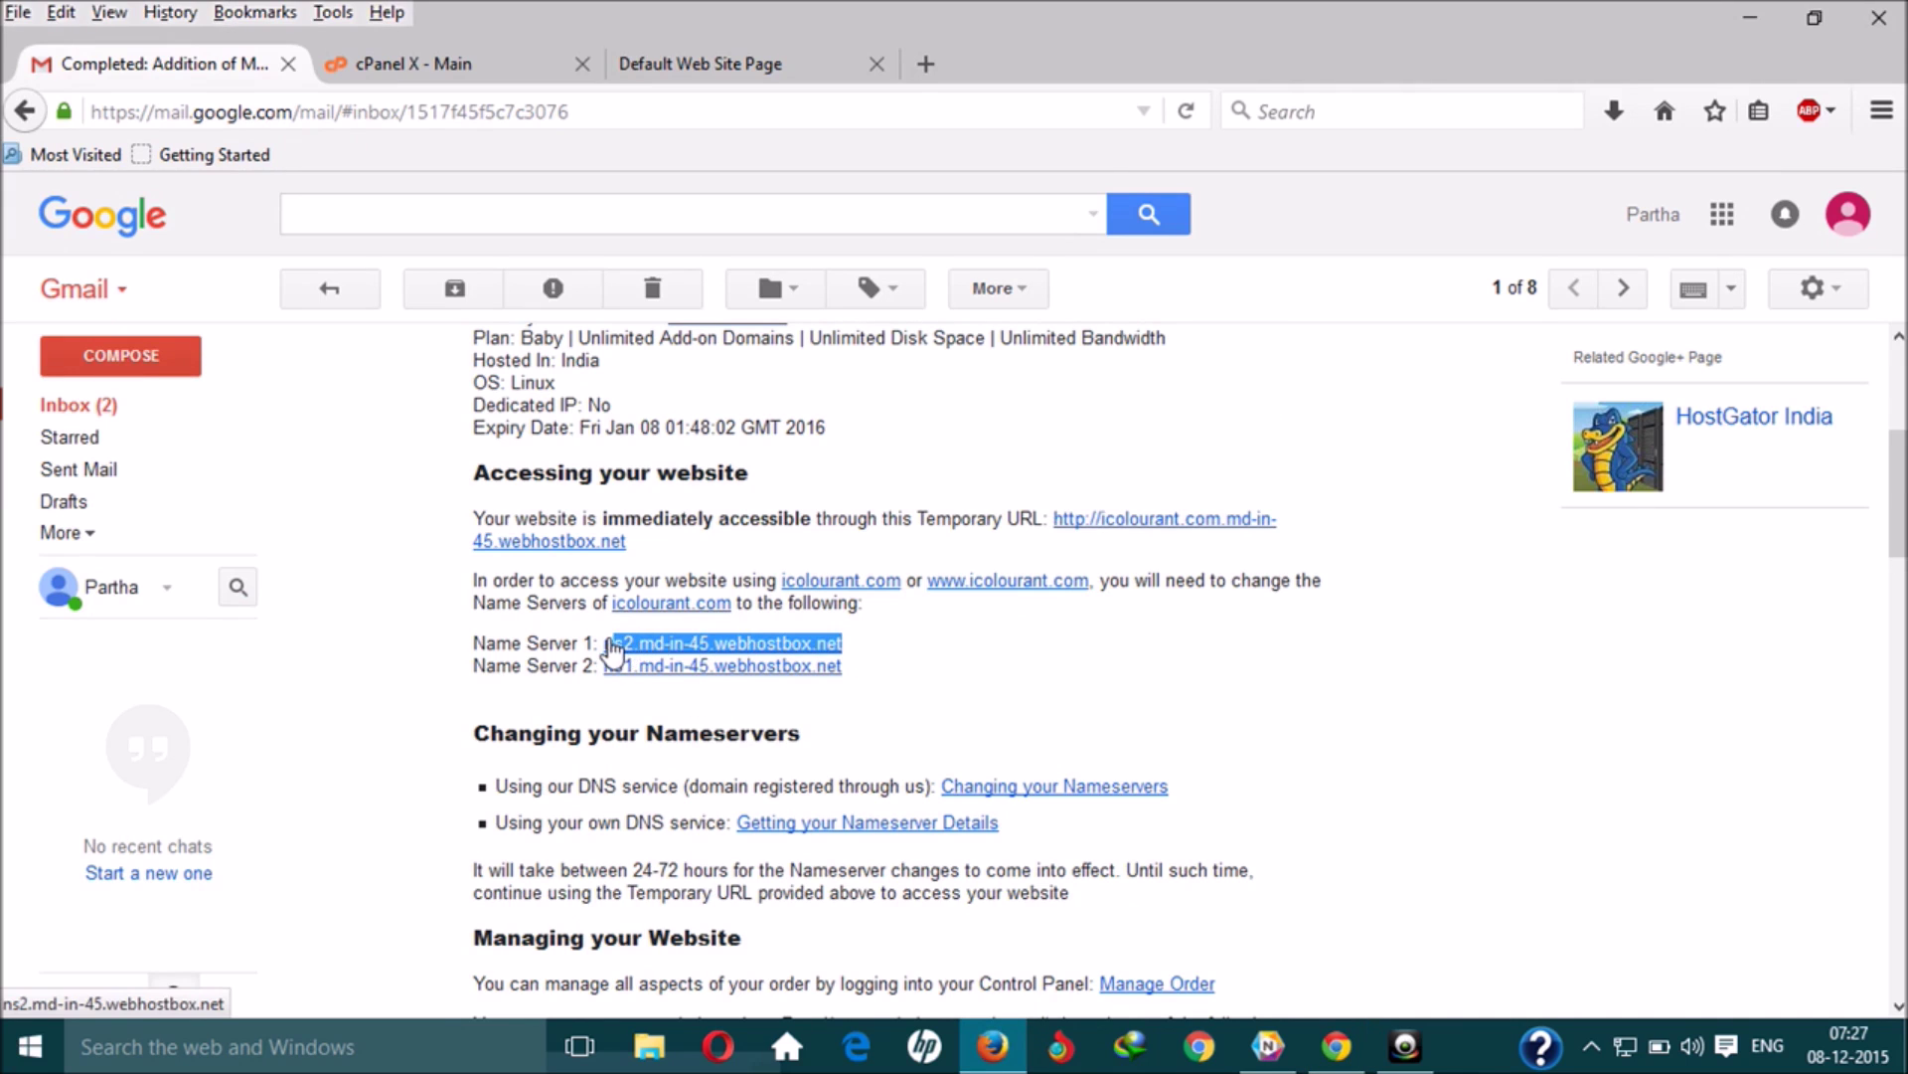
pyautogui.rightClick(648, 651)
pyautogui.click(743, 854)
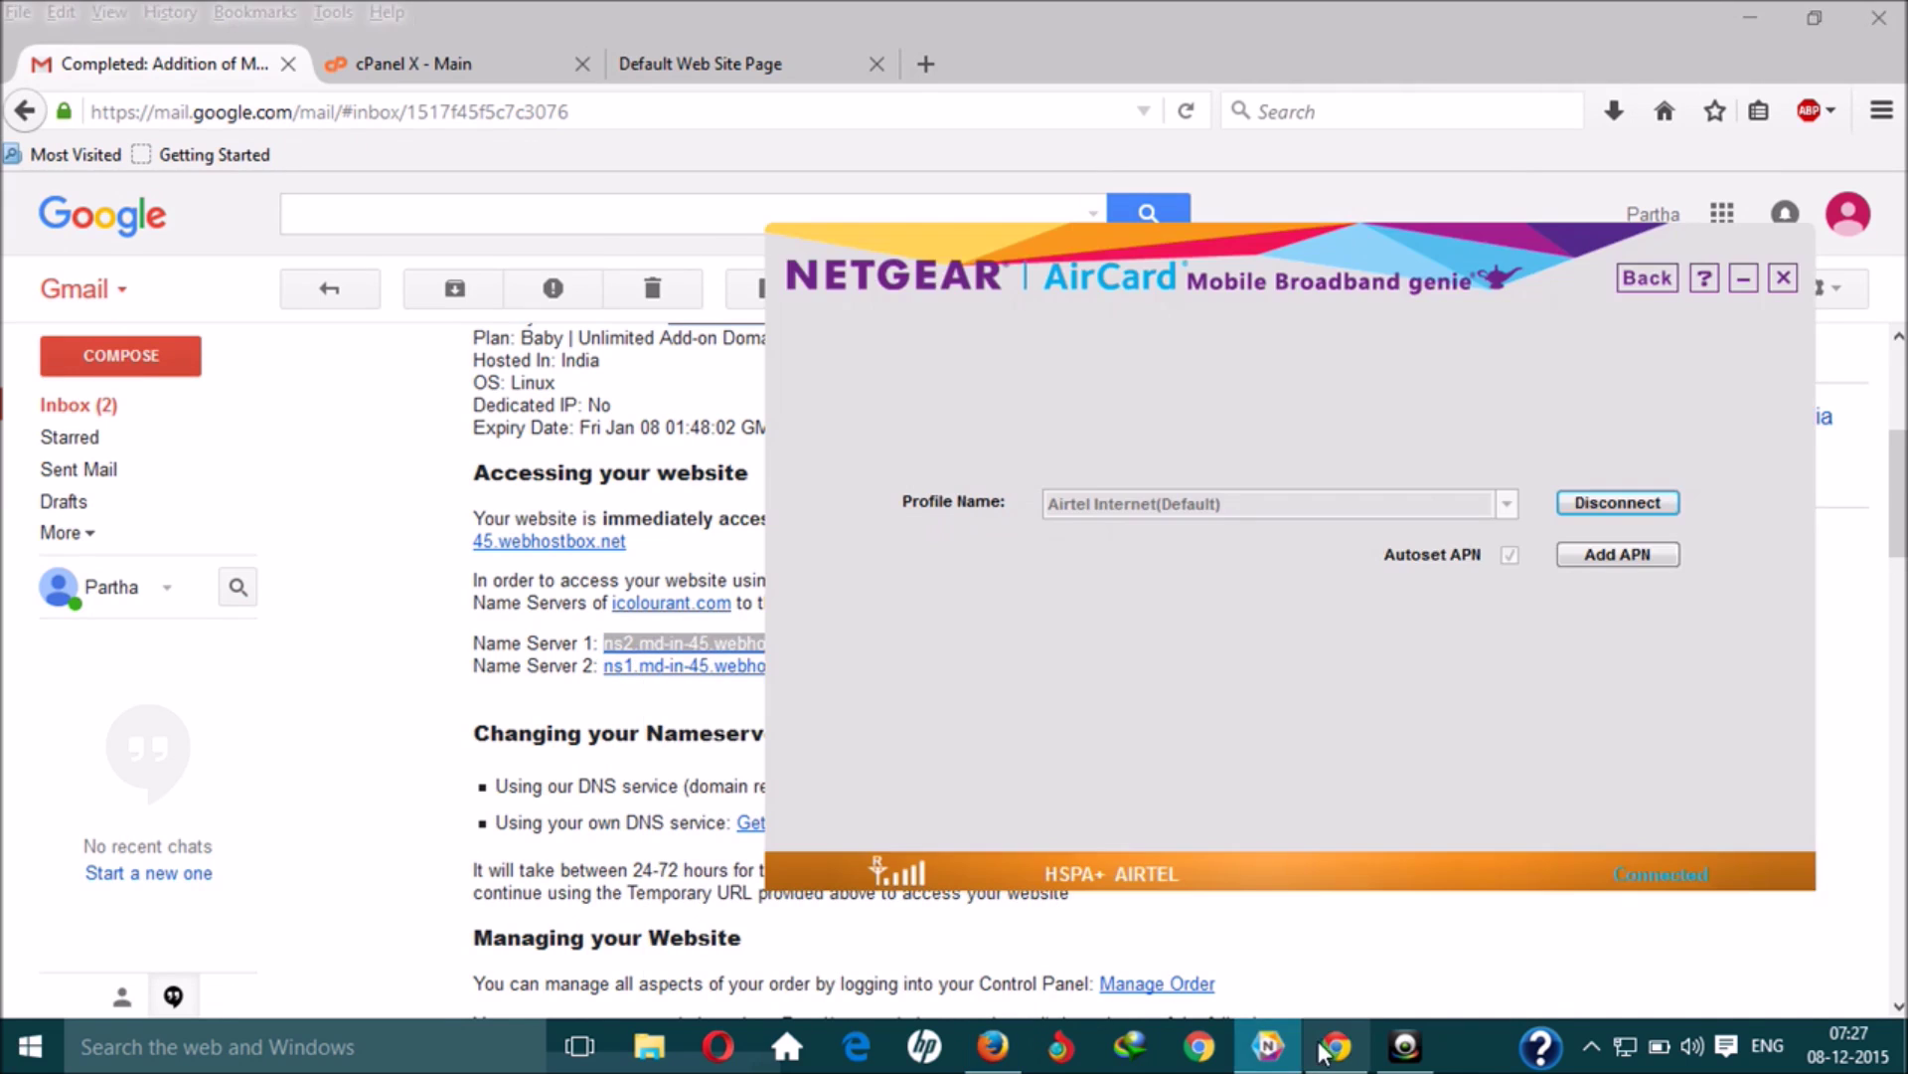
pyautogui.click(1336, 1046)
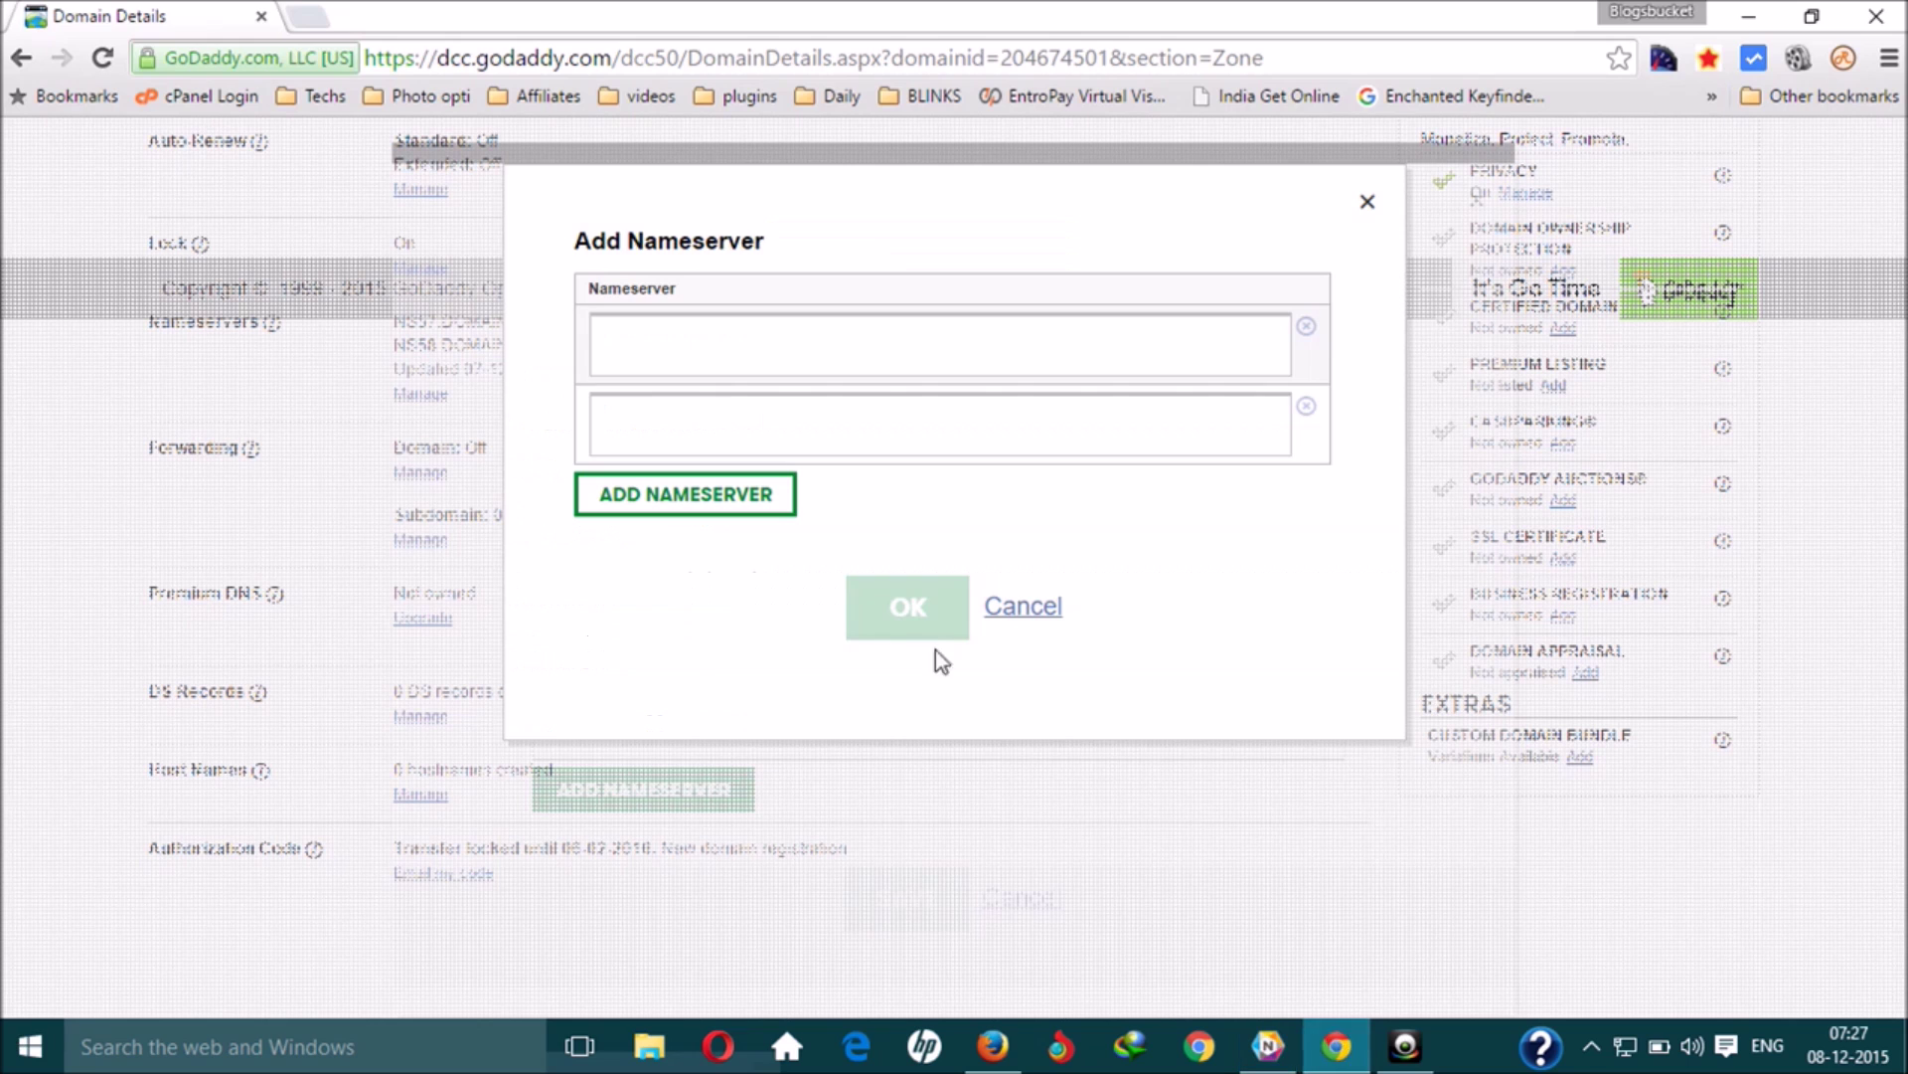
pyautogui.rightClick(792, 361)
pyautogui.click(885, 534)
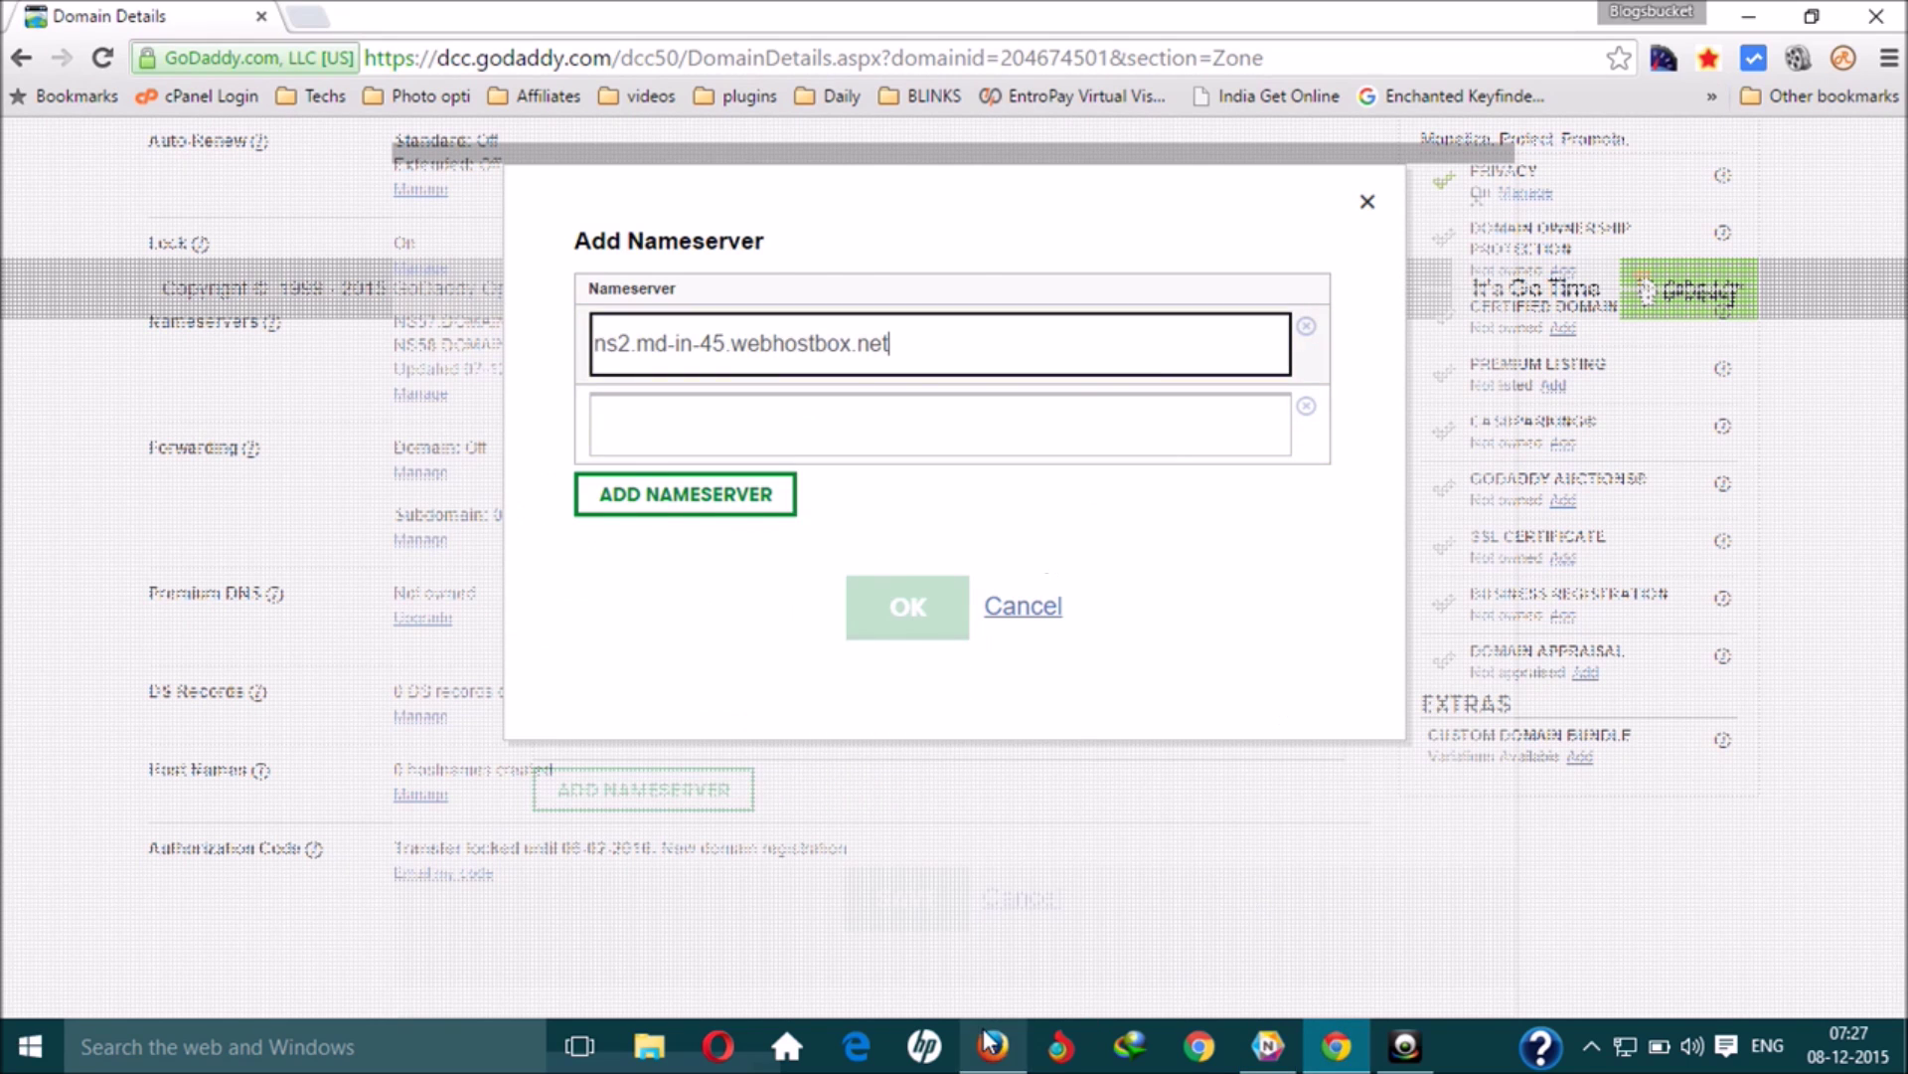
# Paste ns1.md-in-45.webhostbox.net as the second nameserver and confirm the list
pyautogui.click(992, 1046)
pyautogui.moveTo(857, 671); pyautogui.dragTo(602, 667)
pyautogui.hotkey('ctrl', 'c')
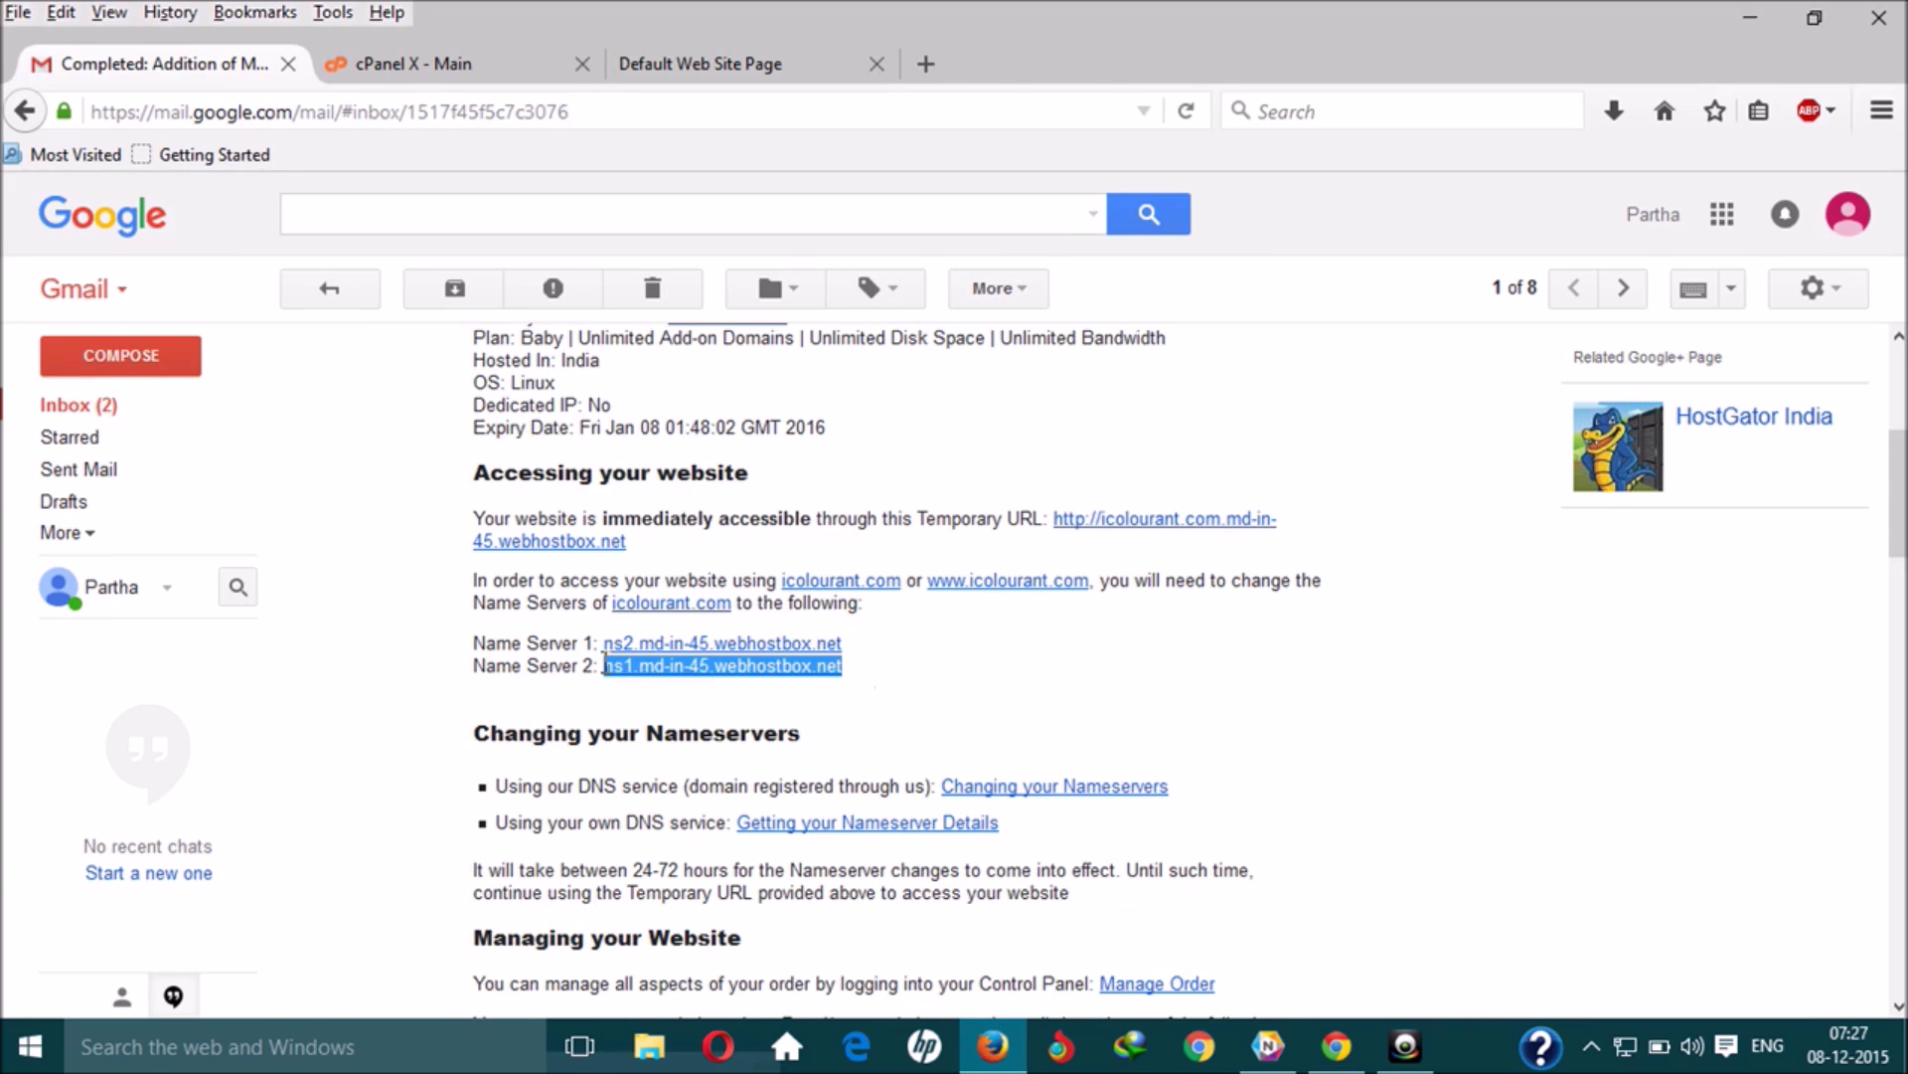
pyautogui.rightClick(639, 669)
pyautogui.click(752, 884)
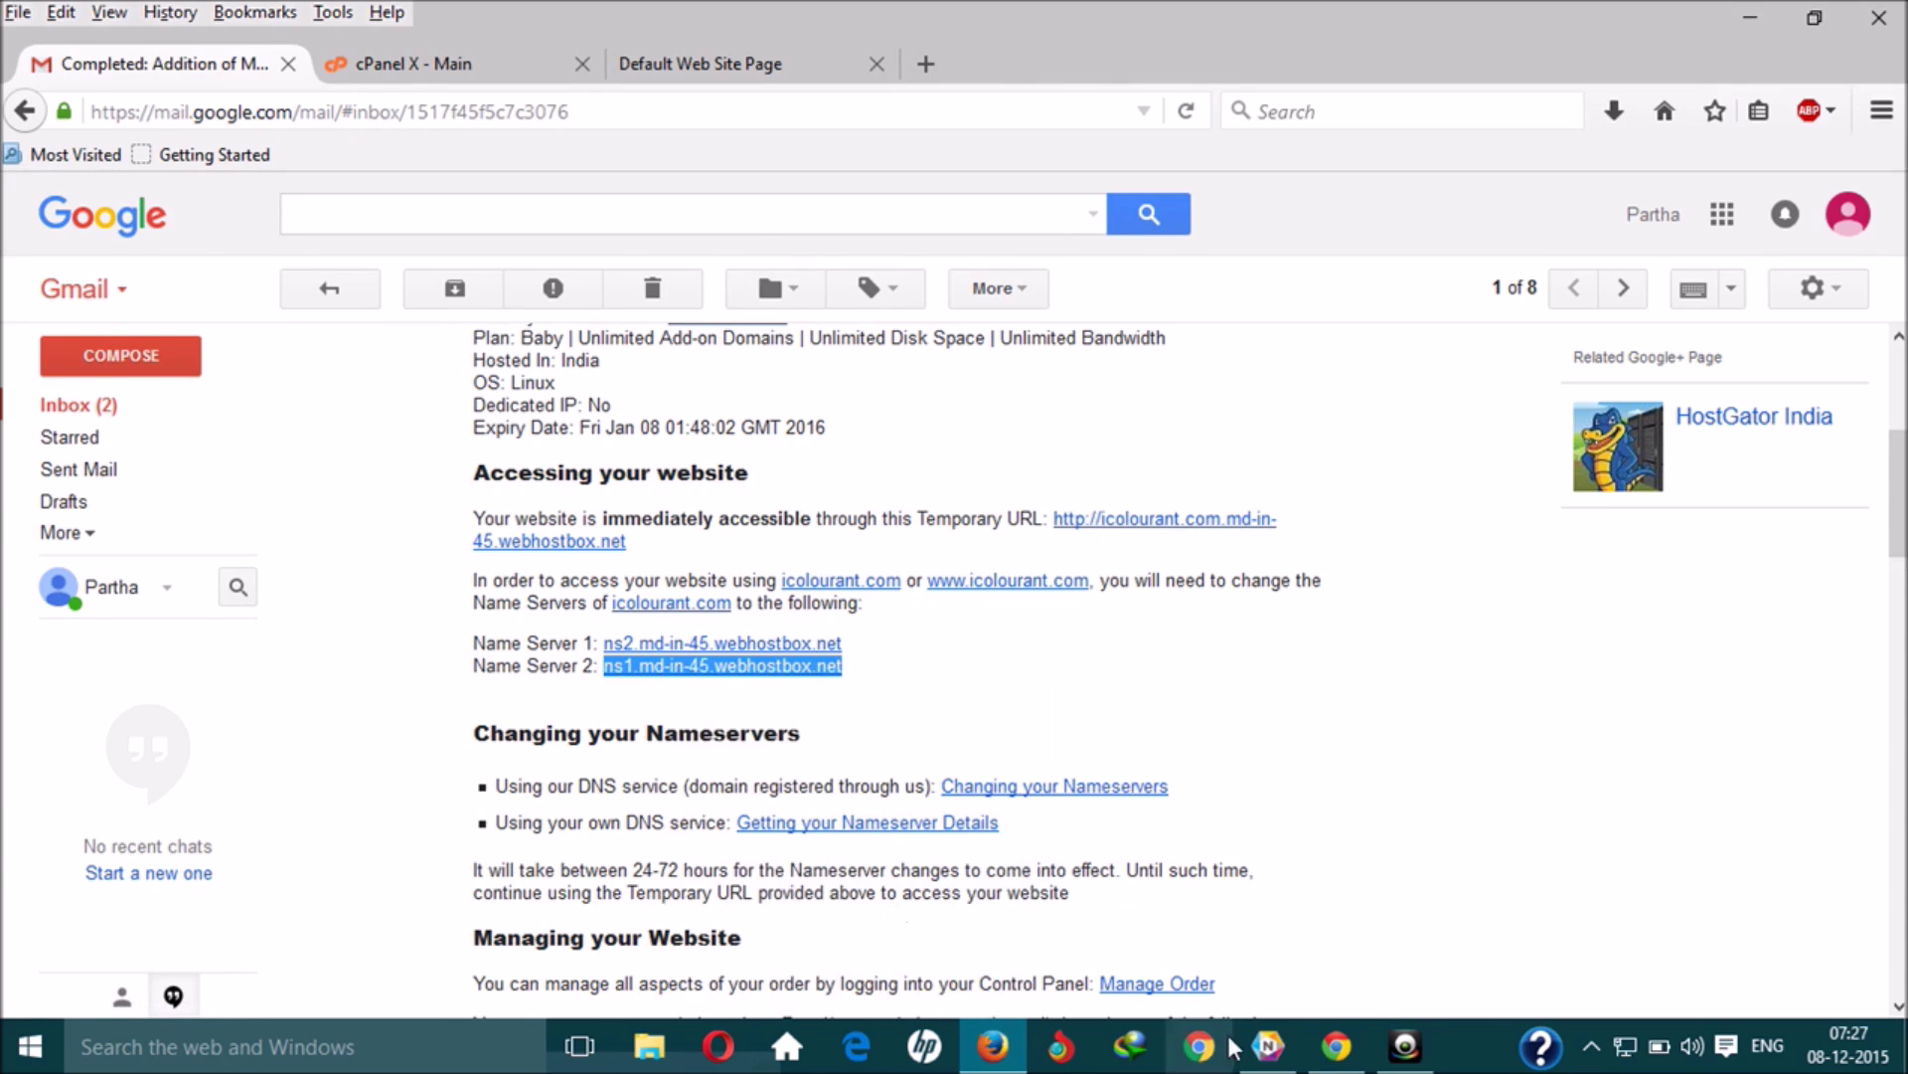
pyautogui.click(1335, 1046)
pyautogui.rightClick(856, 434)
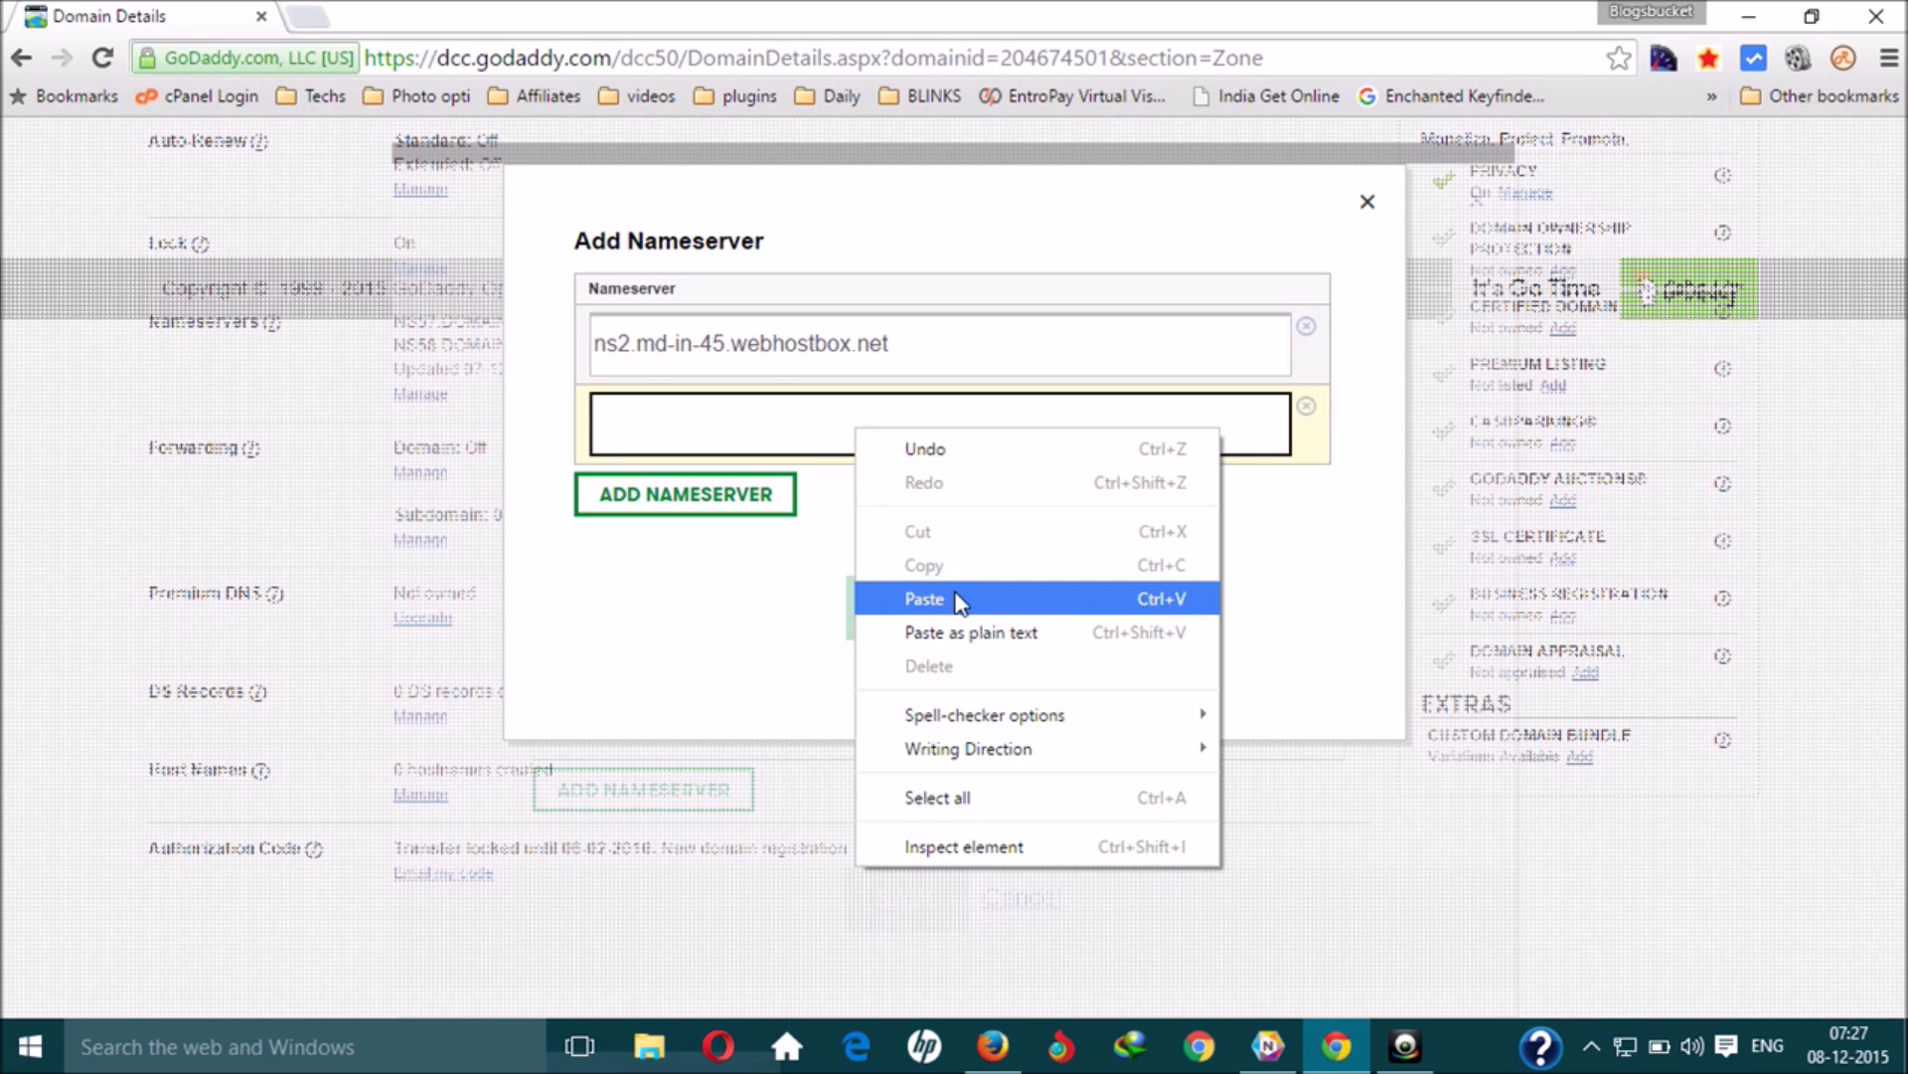
pyautogui.click(929, 598)
pyautogui.click(785, 489)
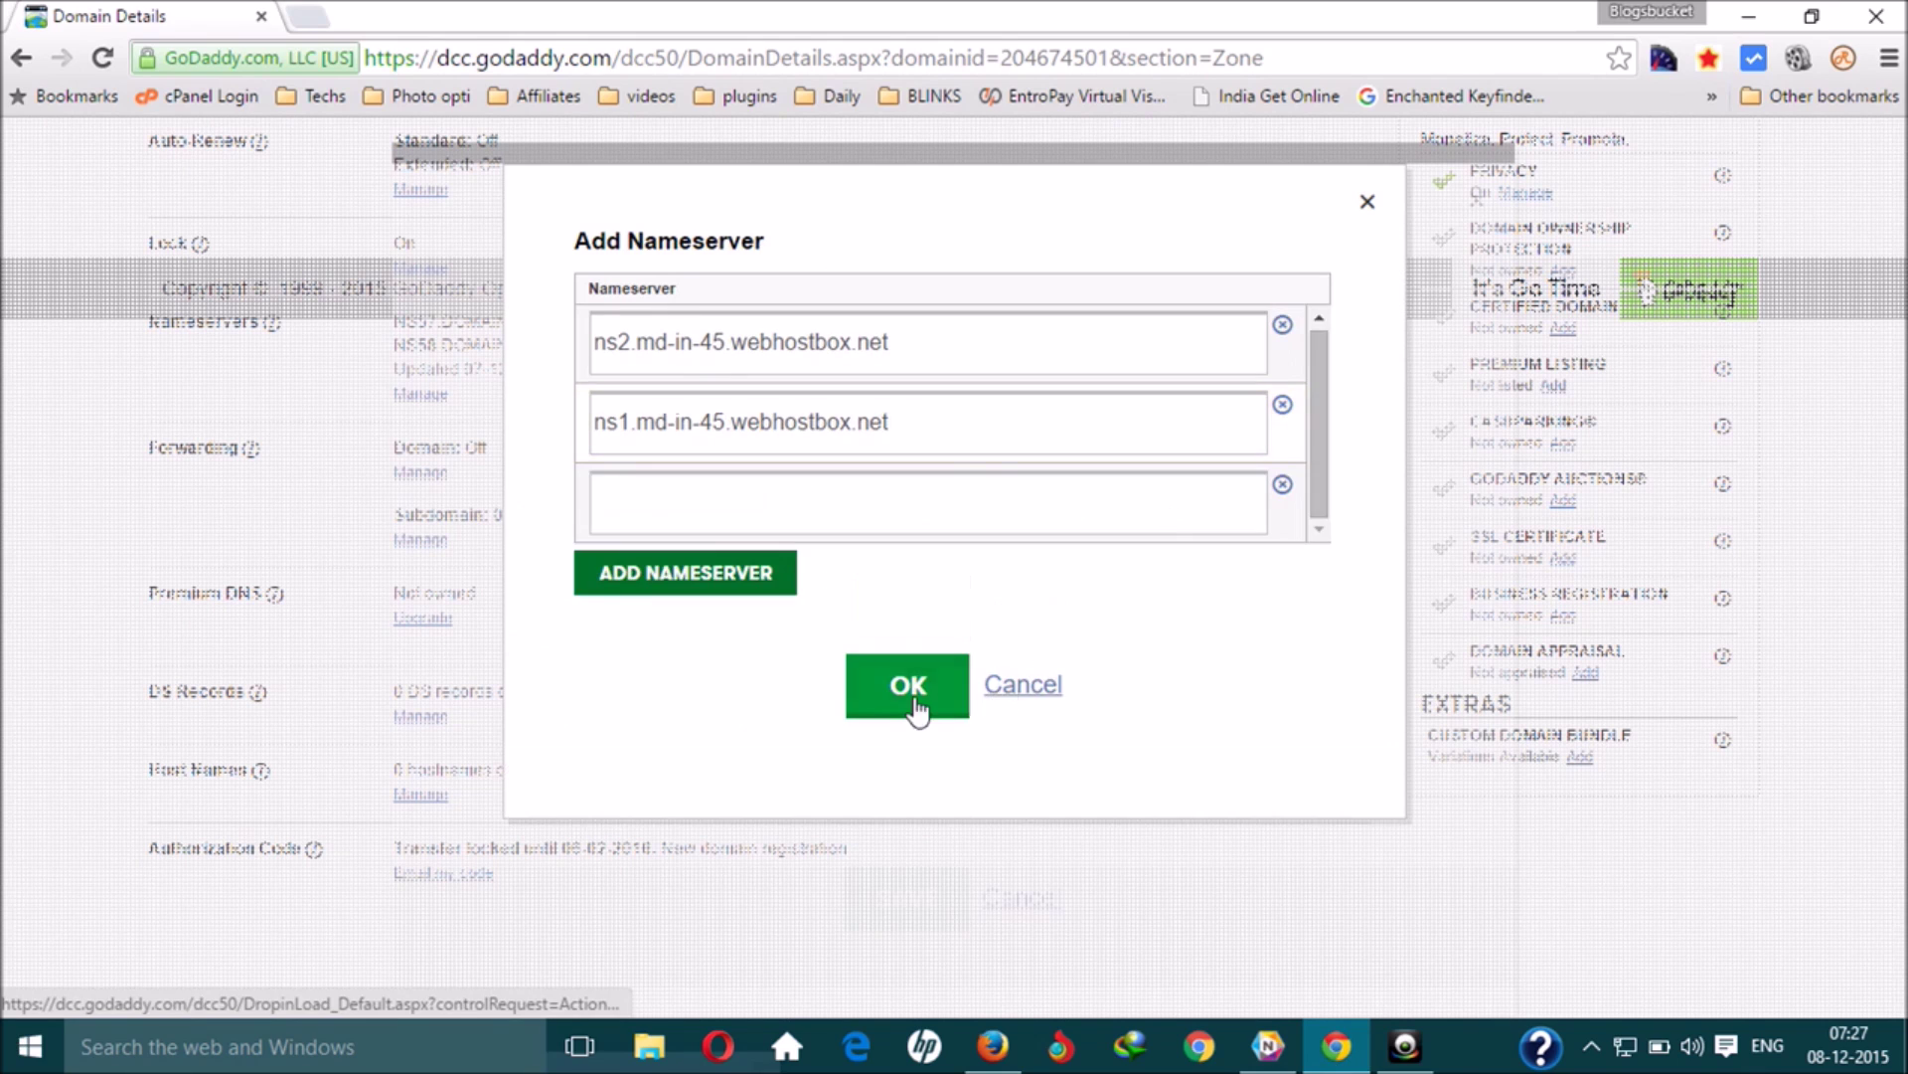
pyautogui.click(908, 682)
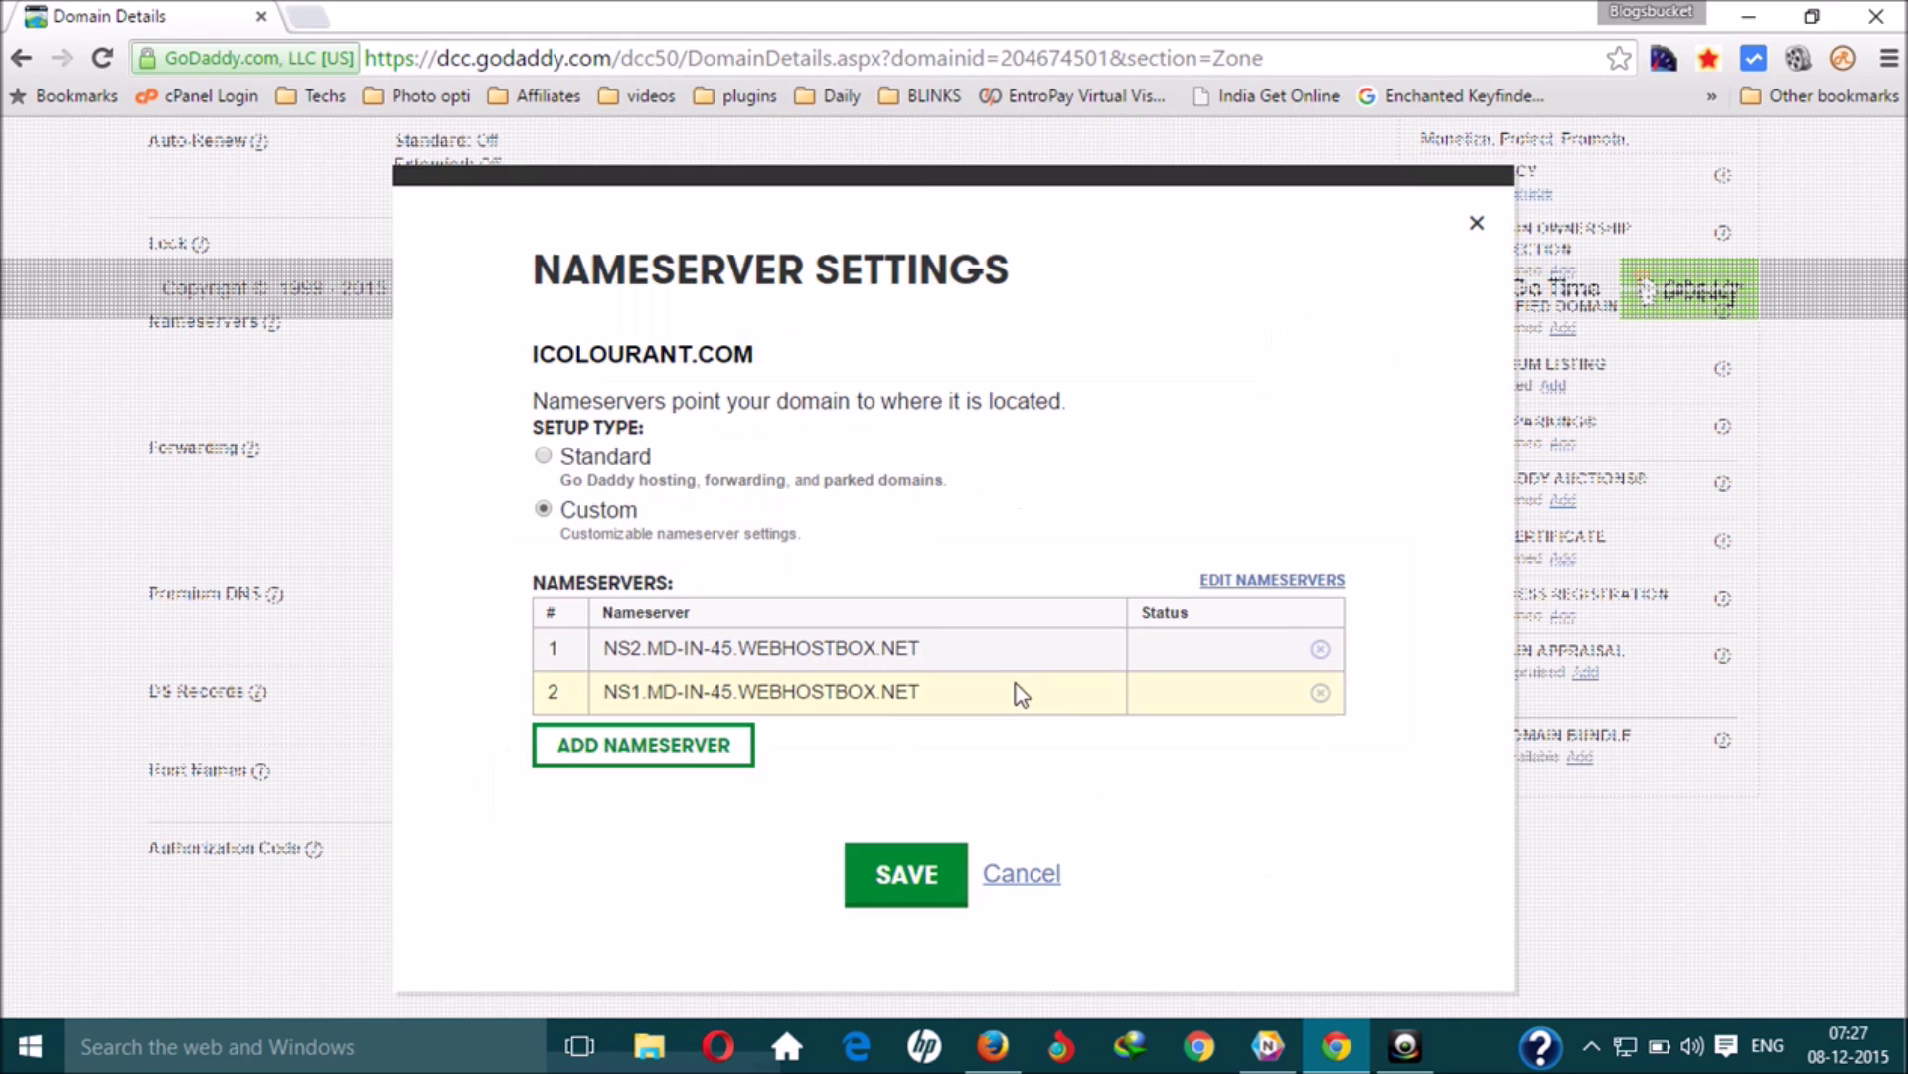
# Save the custom webhostbox nameservers and review the still-pending NS57/NS58 domaincontrol entries
pyautogui.click(909, 877)
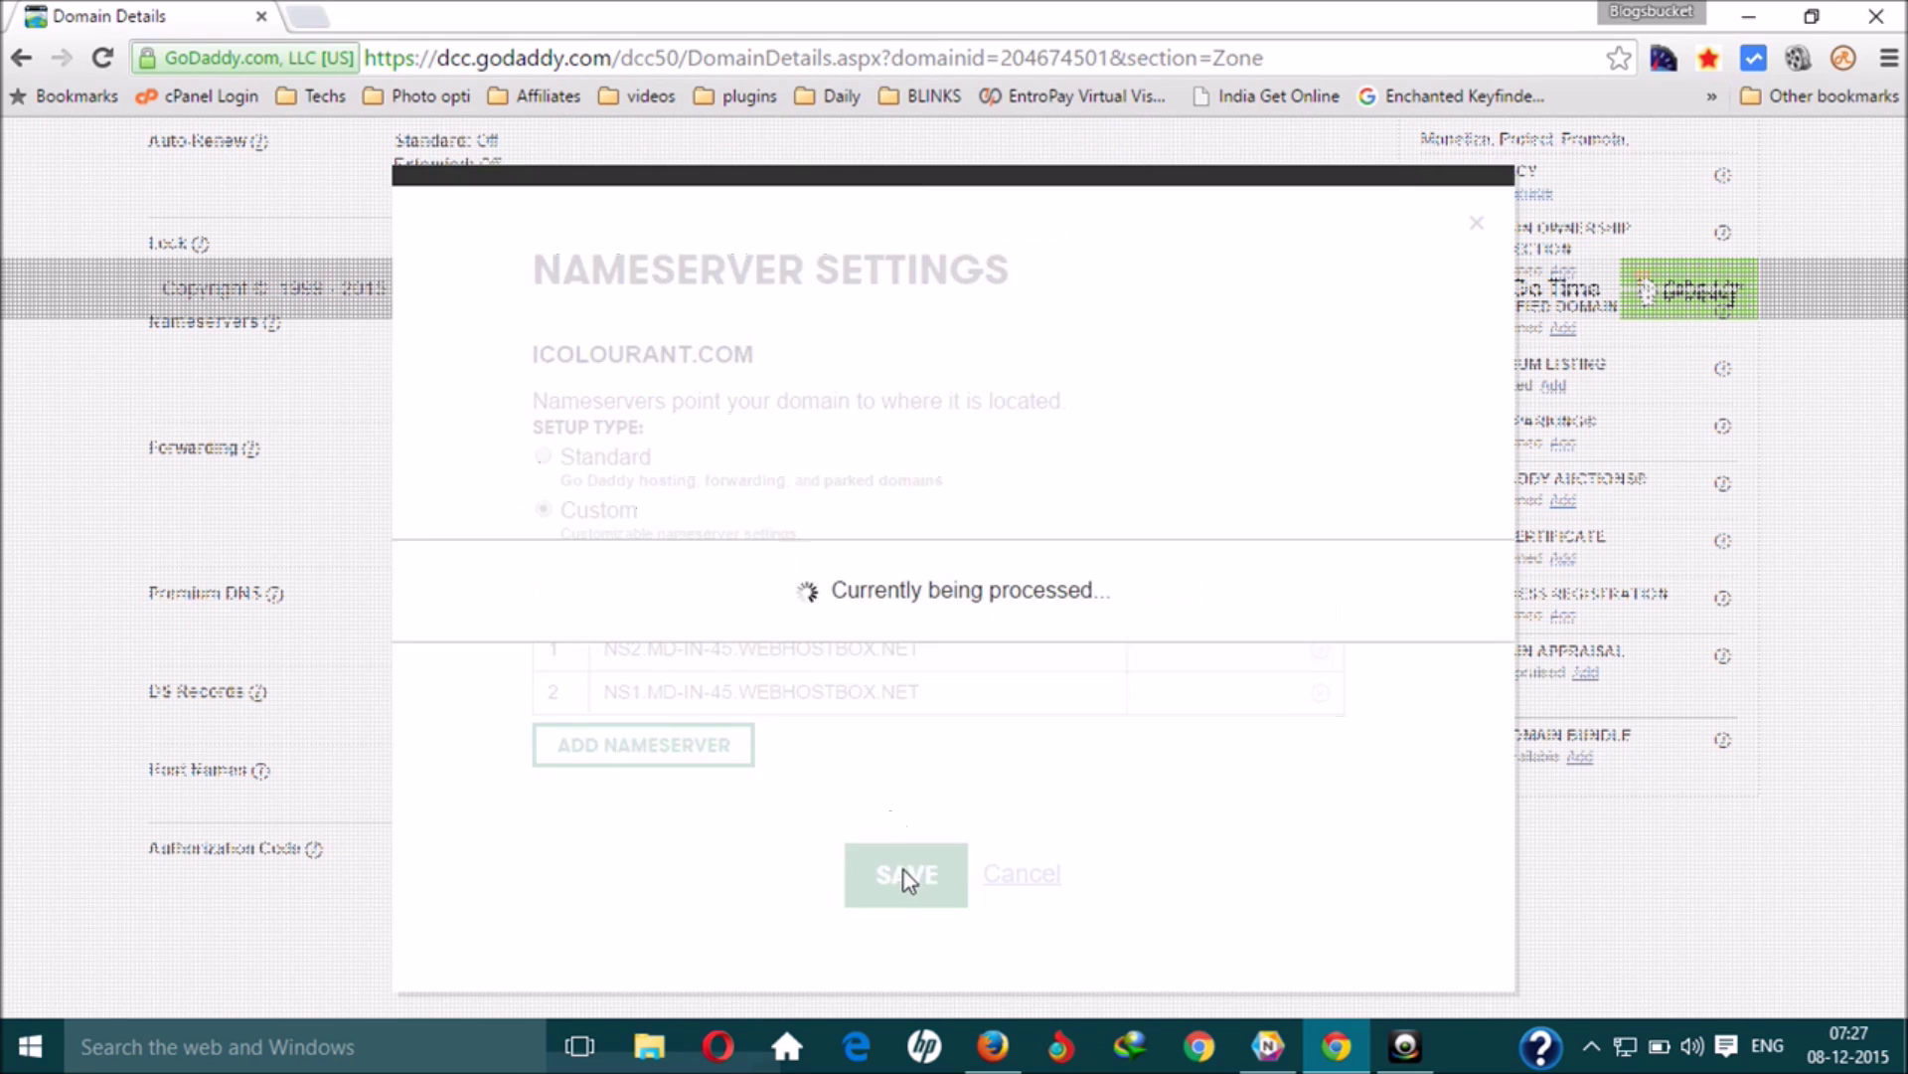
pyautogui.scroll(3, 969, 665)
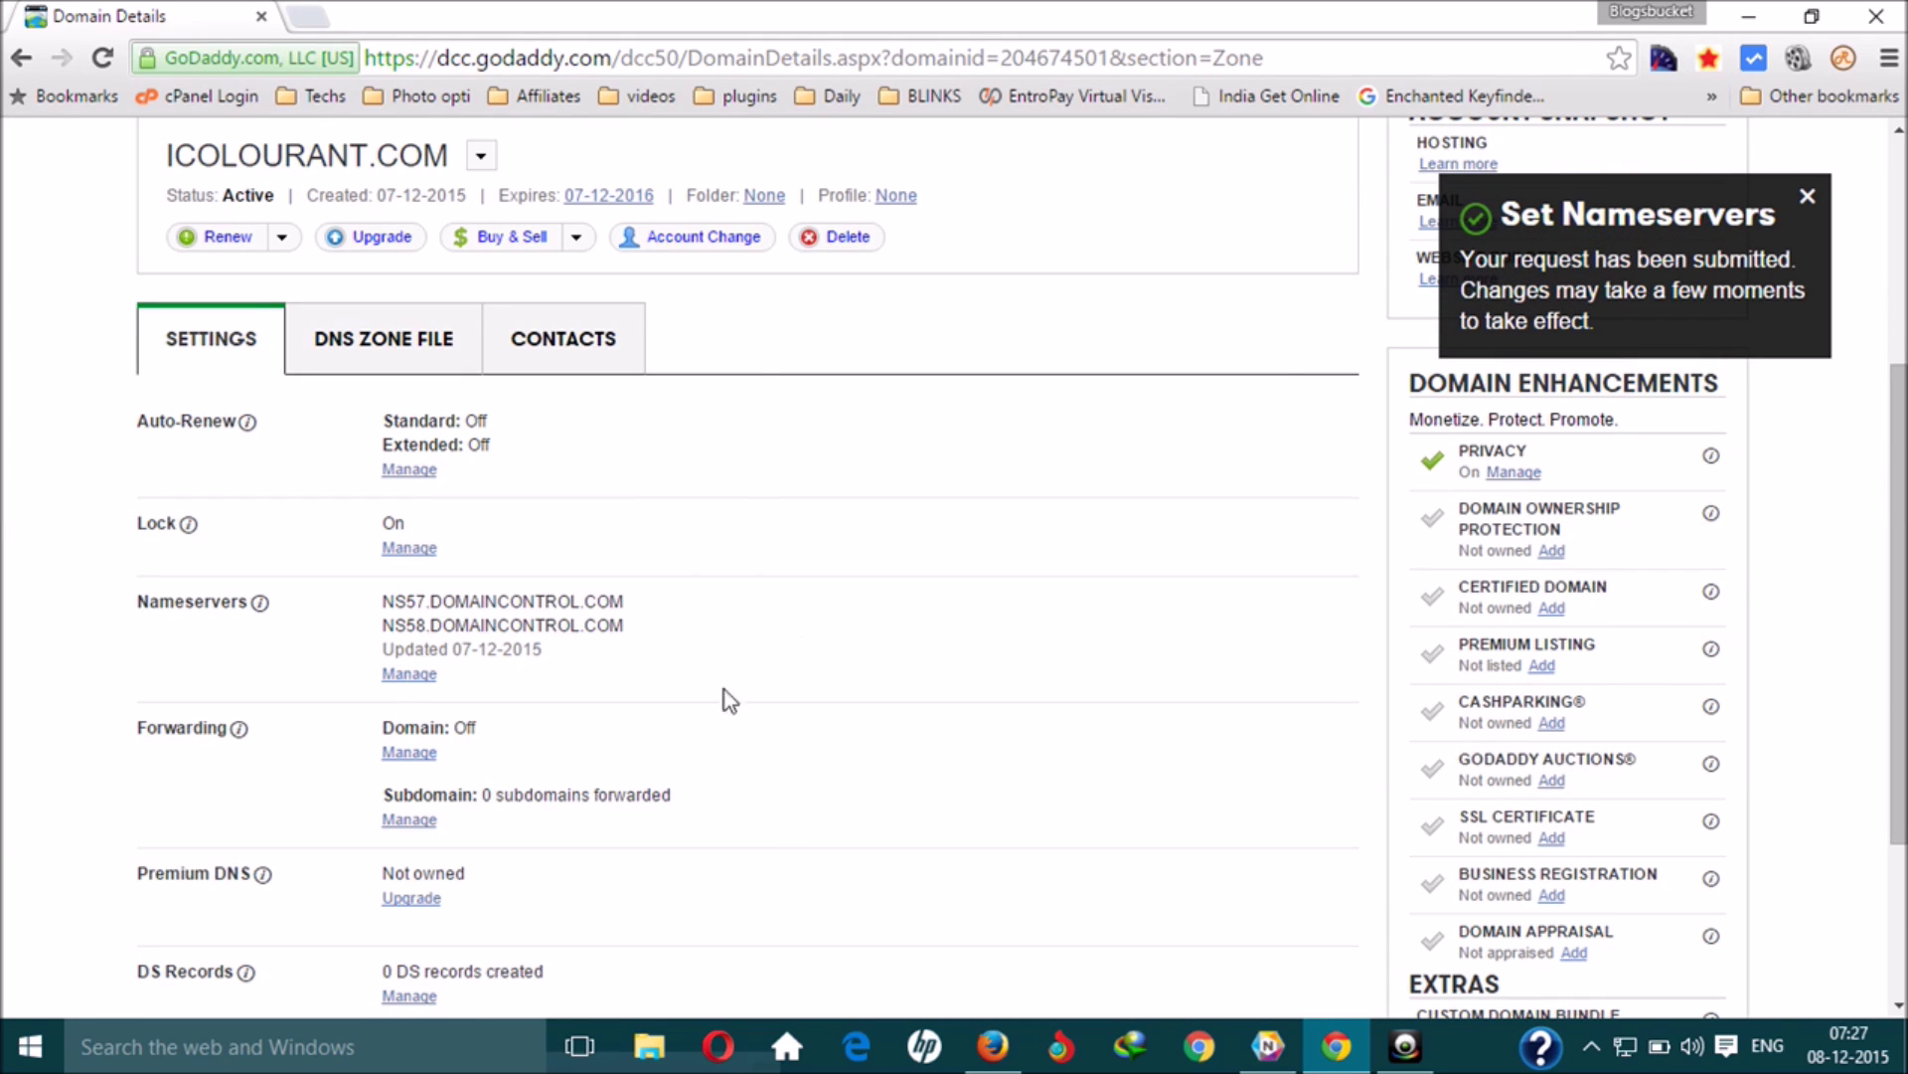
pyautogui.moveTo(664, 604)
pyautogui.mouseDown()
pyautogui.moveTo(386, 607)
pyautogui.moveTo(650, 615)
pyautogui.mouseUp()
pyautogui.click(389, 606)
pyautogui.click(651, 625)
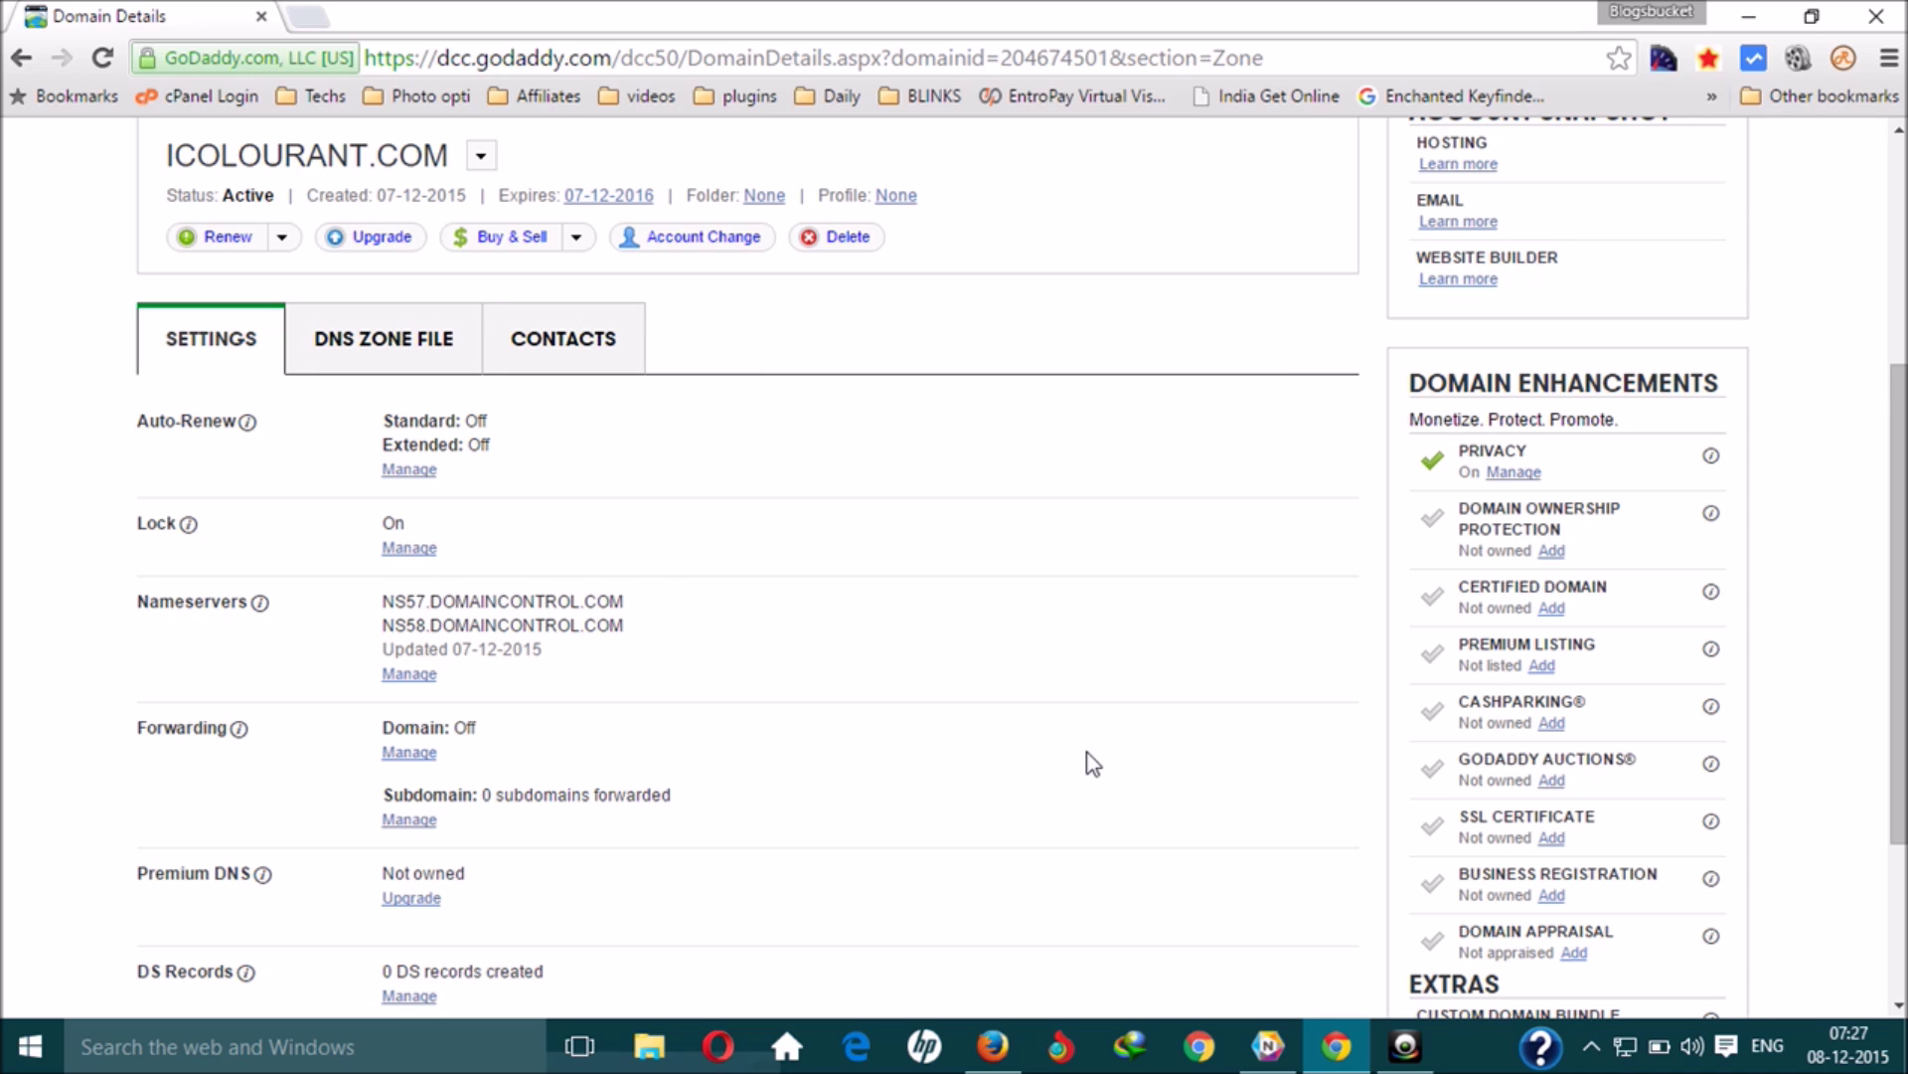
# Review the cPanel main page down to Domains, then load icolourant.com's Under Construction page
pyautogui.click(977, 1032)
pyautogui.click(1028, 636)
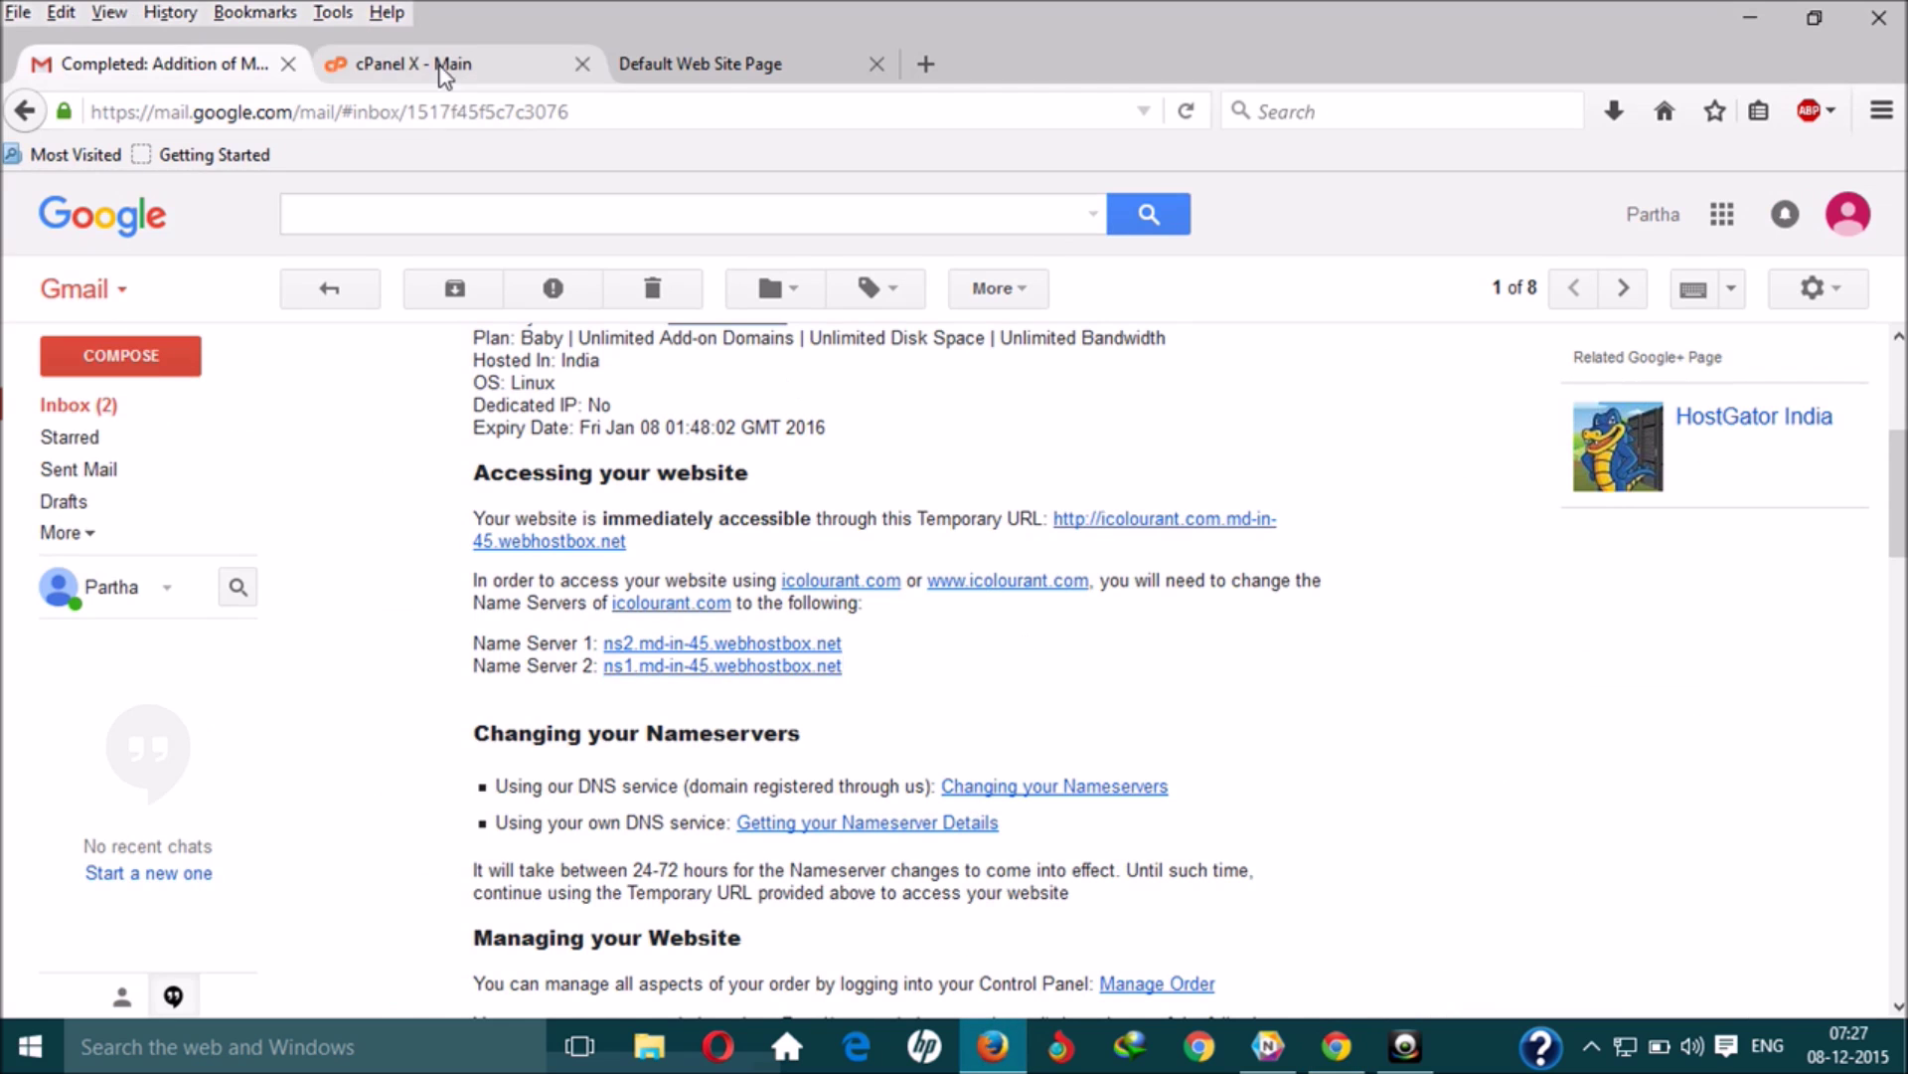
pyautogui.click(444, 72)
pyautogui.scroll(-3, 992, 644)
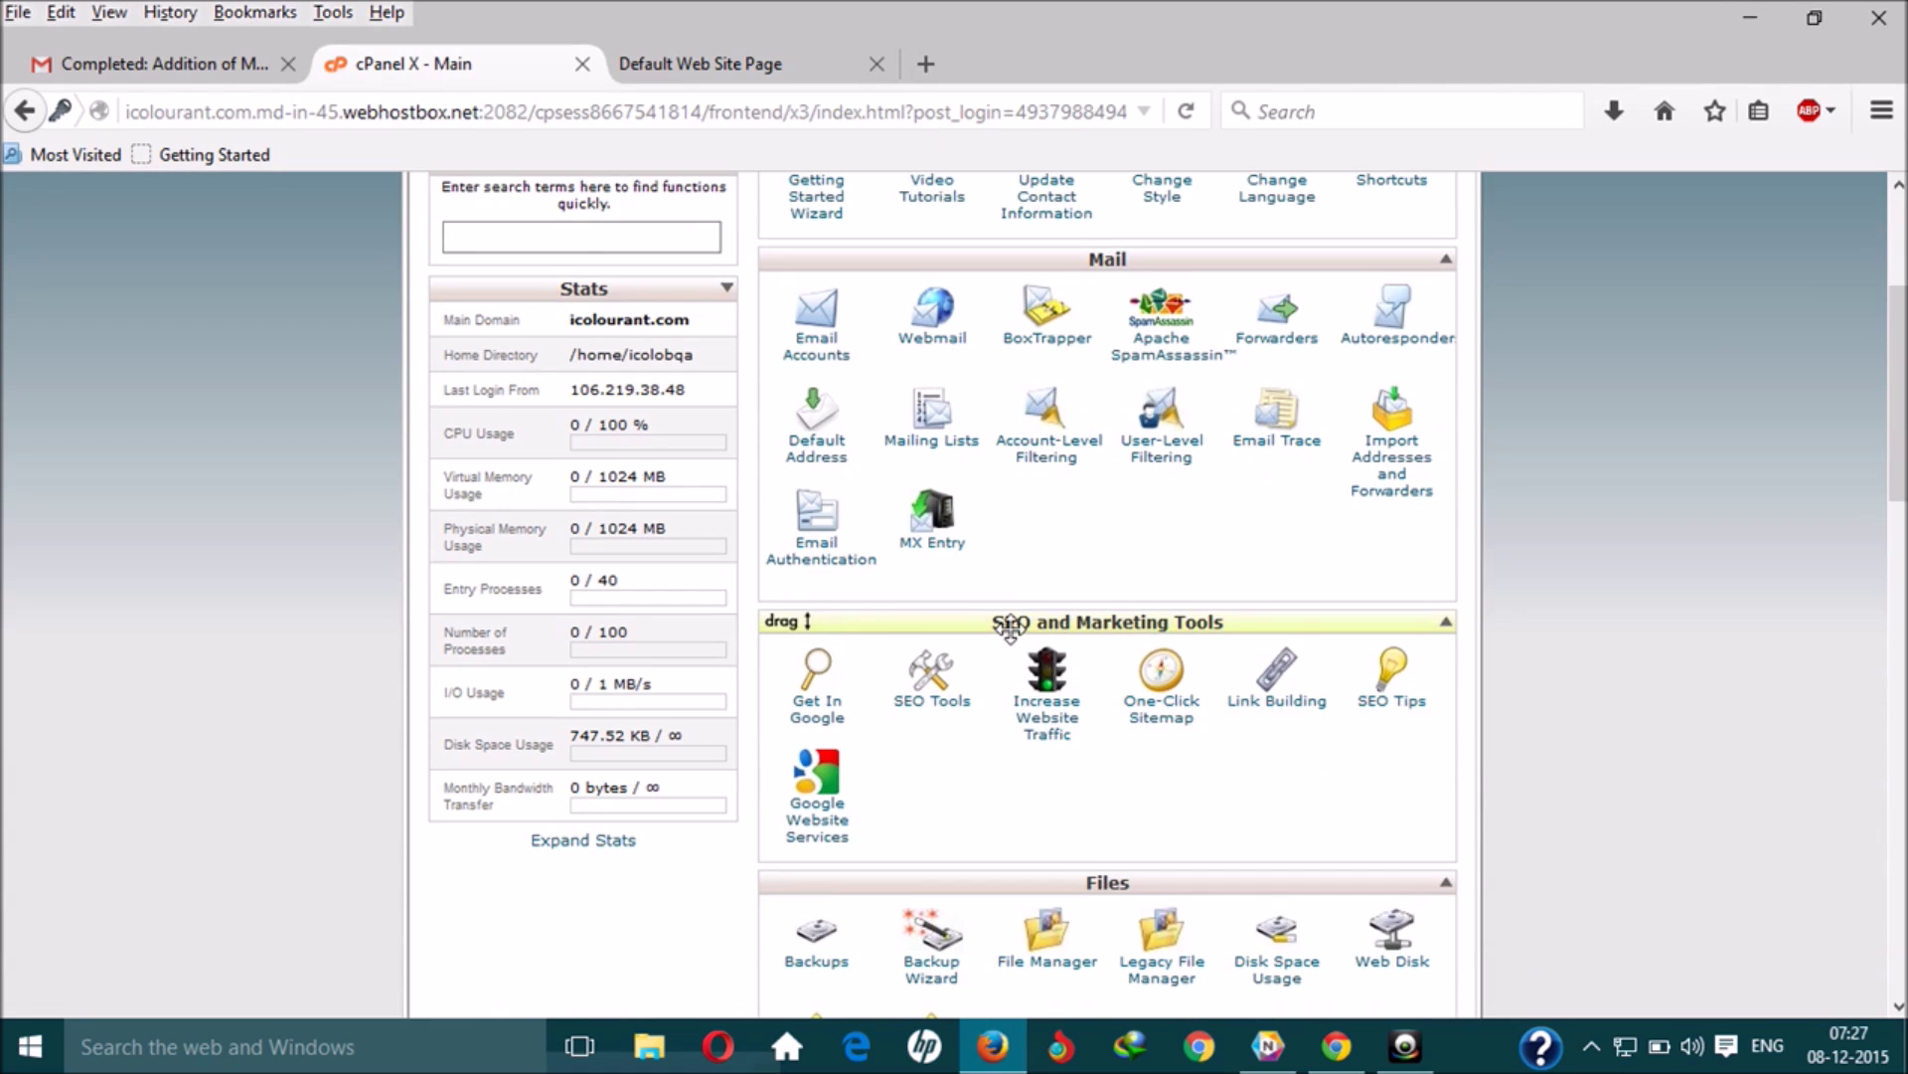
pyautogui.scroll(-2, 1008, 632)
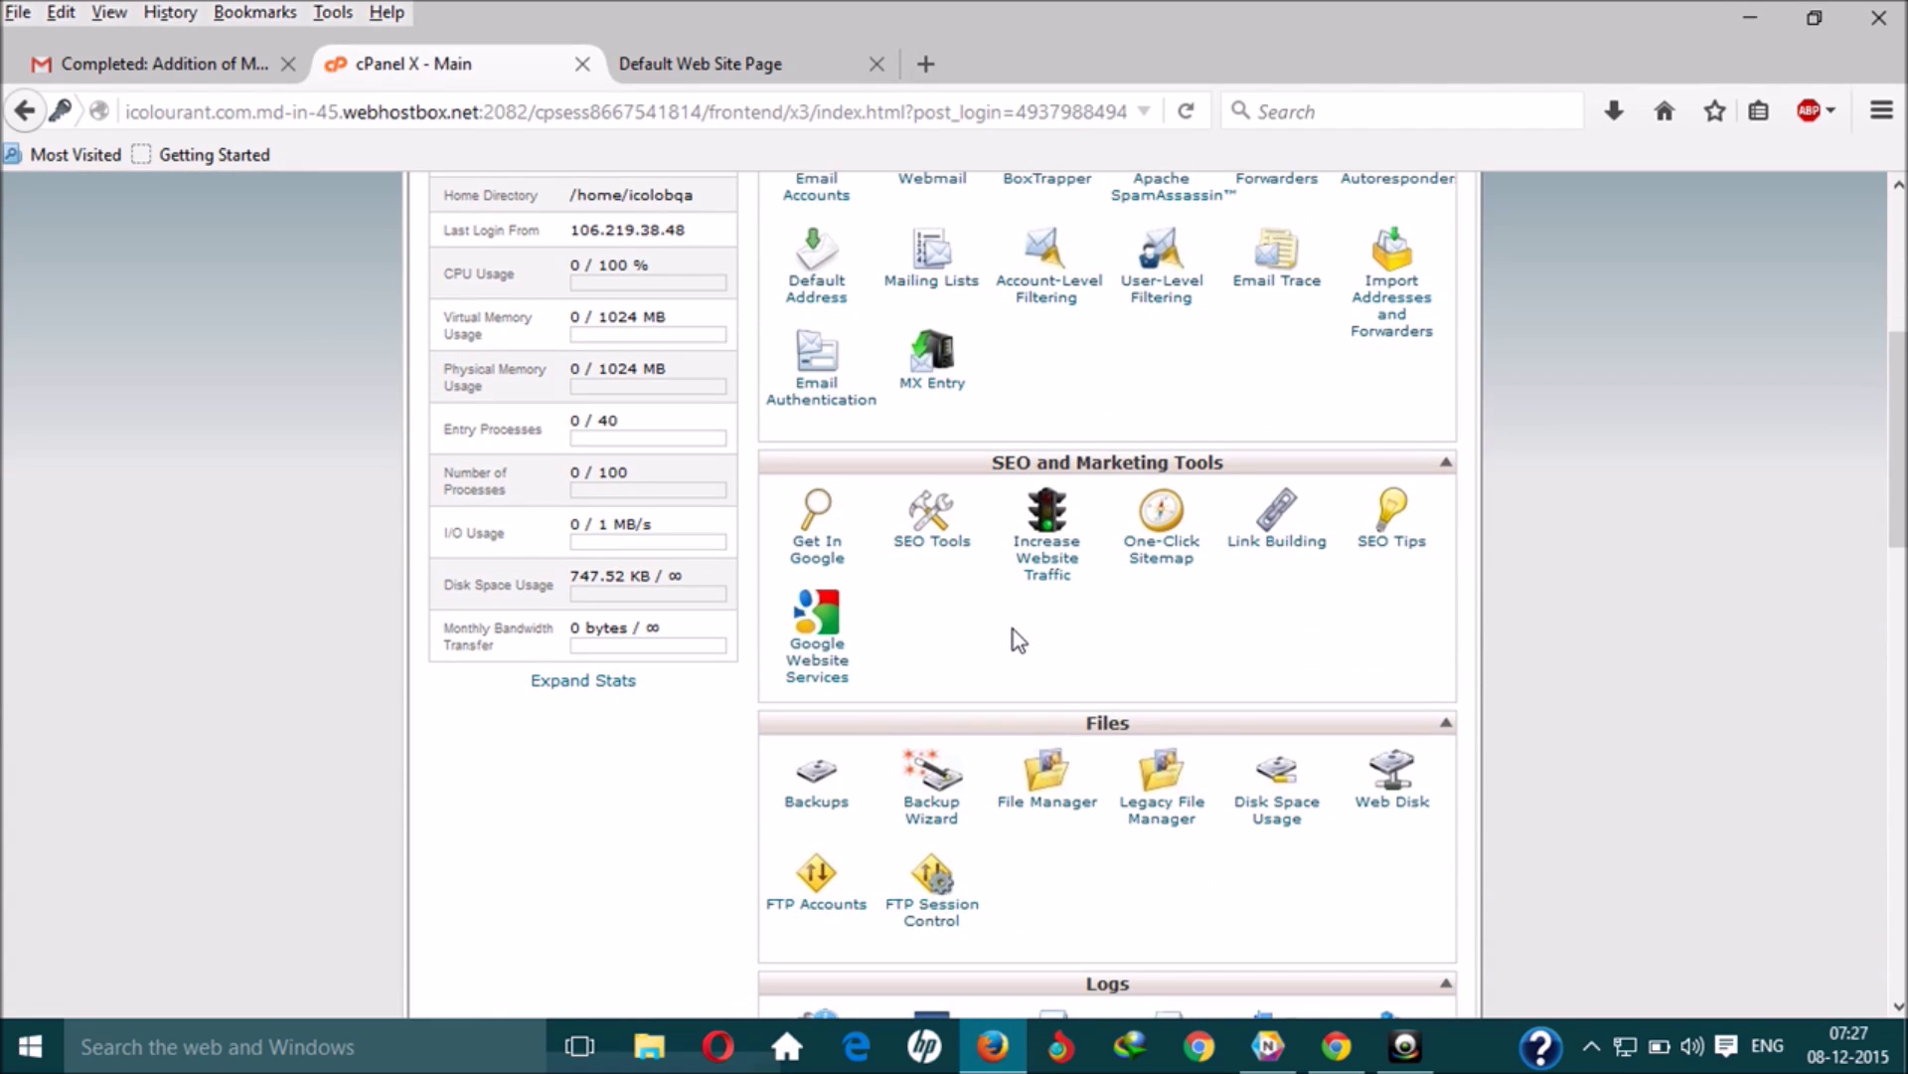
pyautogui.scroll(-3, 1012, 629)
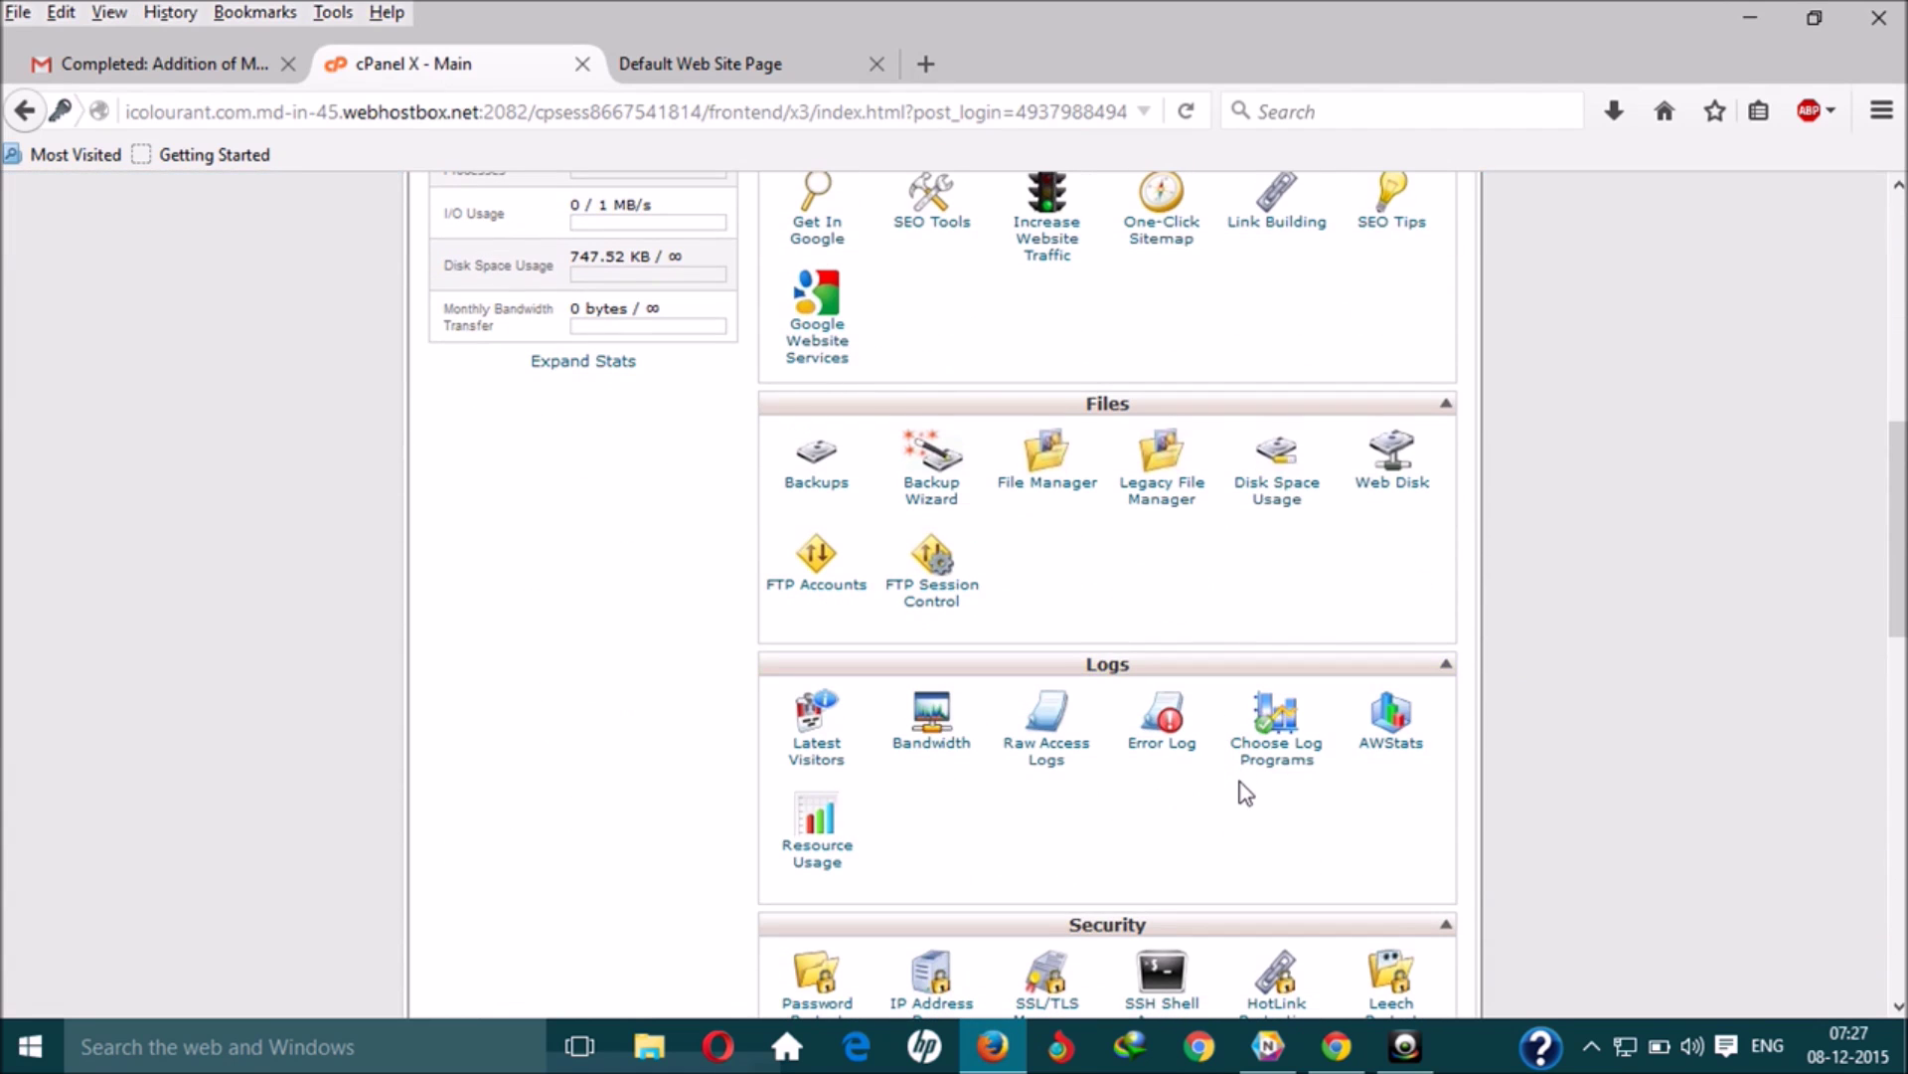
pyautogui.scroll(-2, 1241, 784)
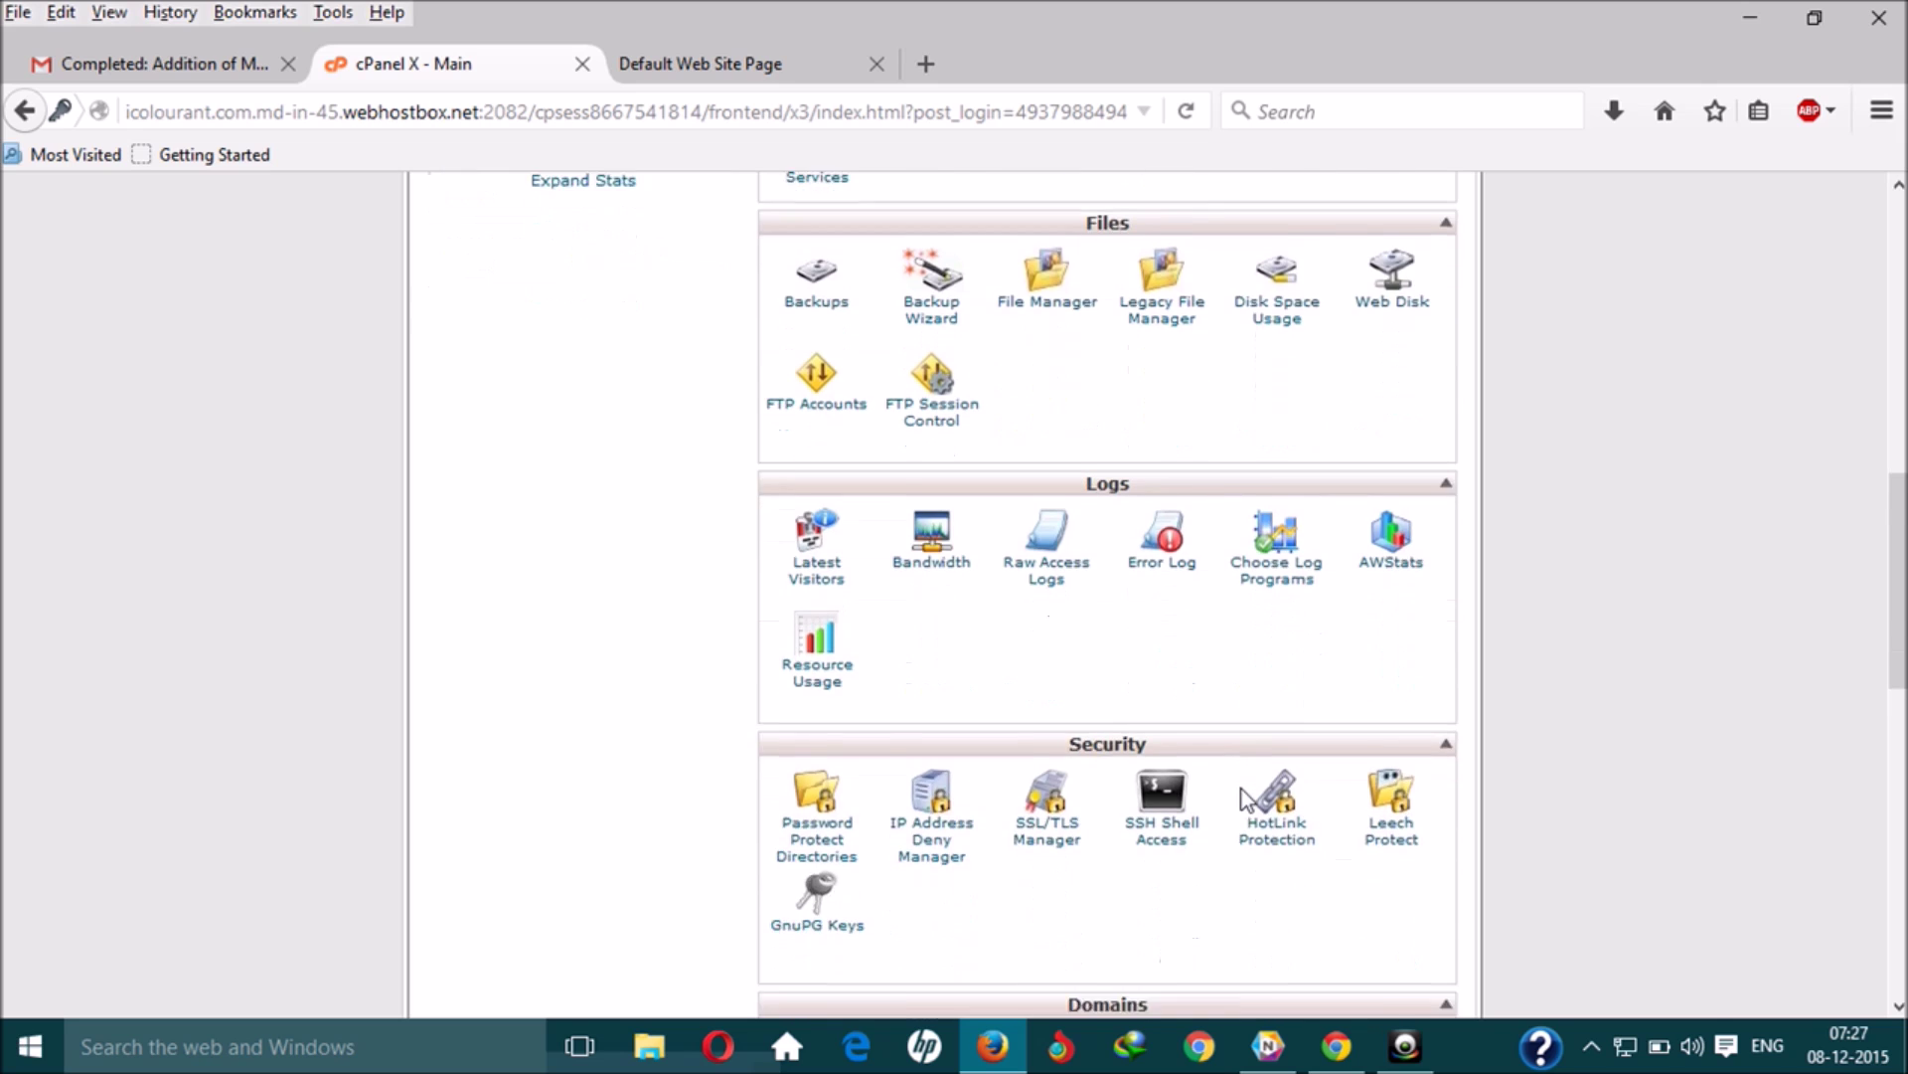
pyautogui.scroll(-2, 1245, 798)
pyautogui.click(1405, 1046)
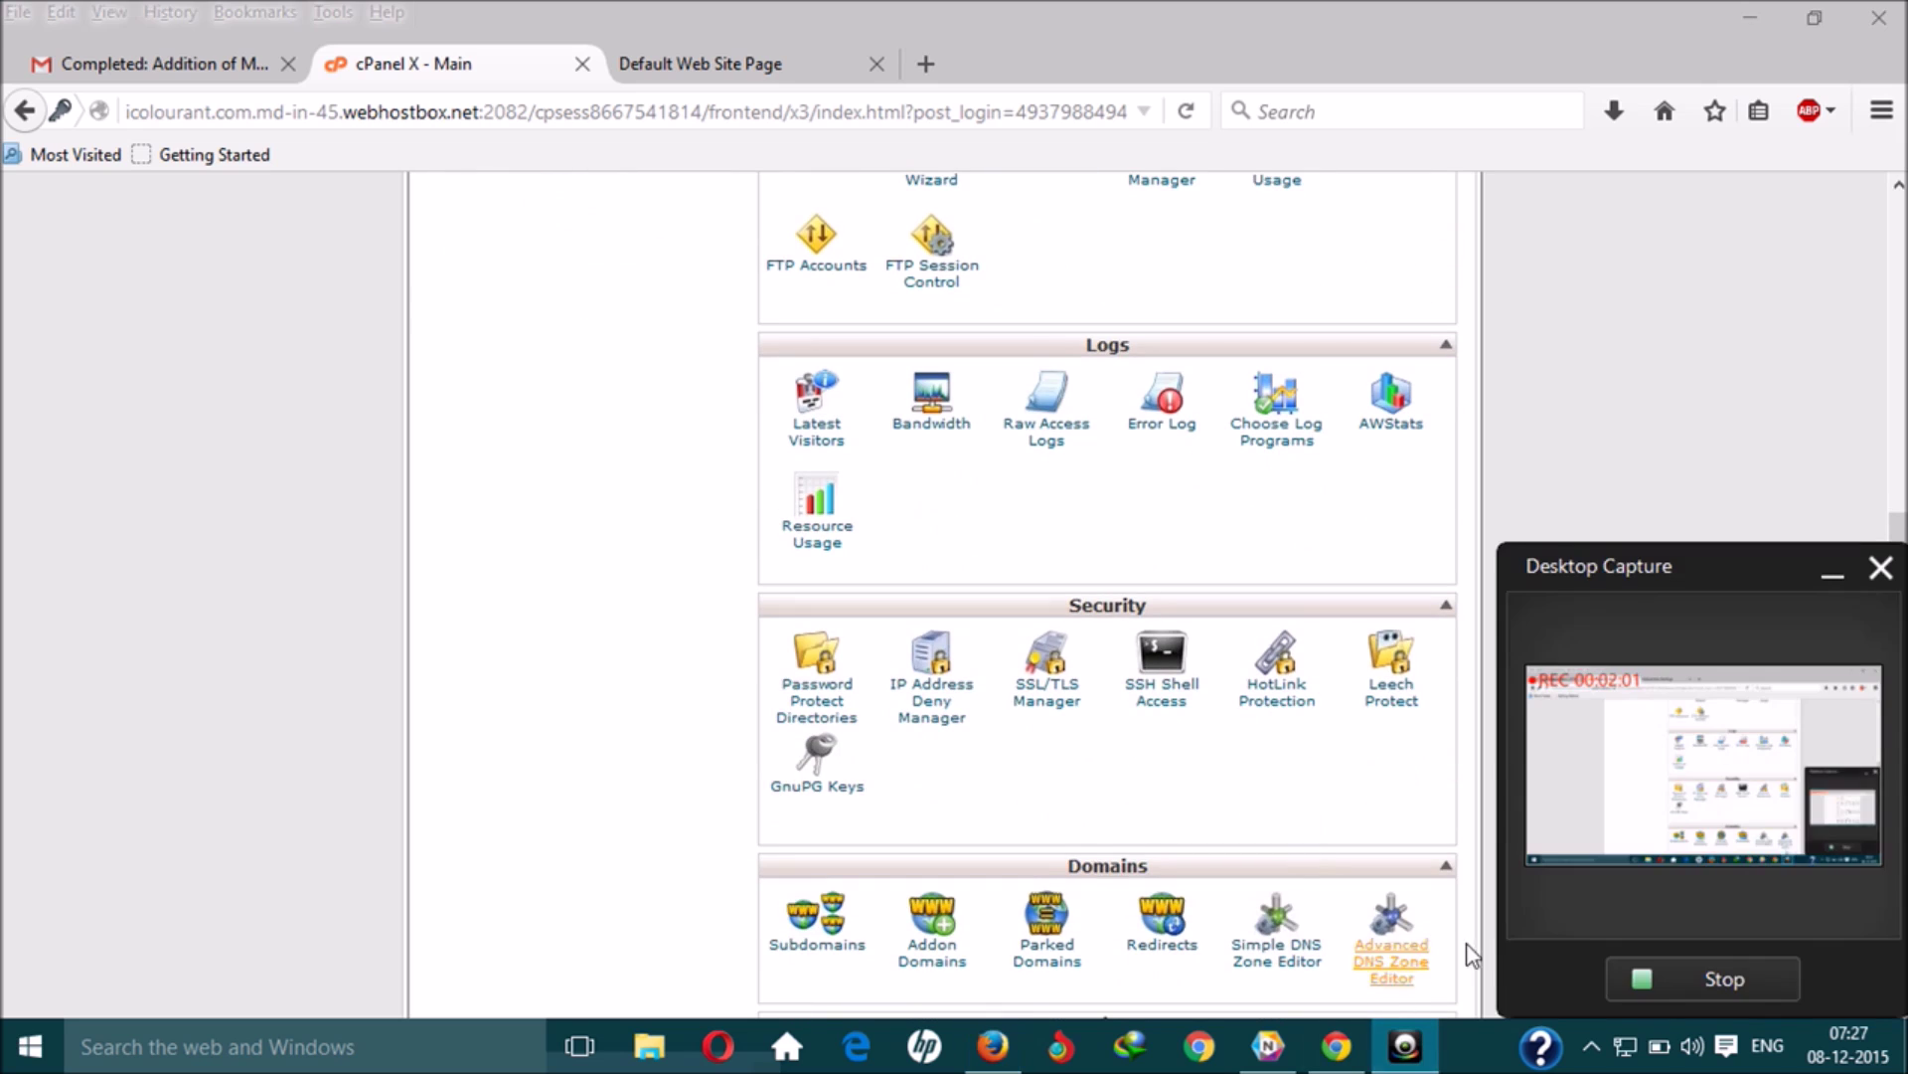
pyautogui.click(1642, 974)
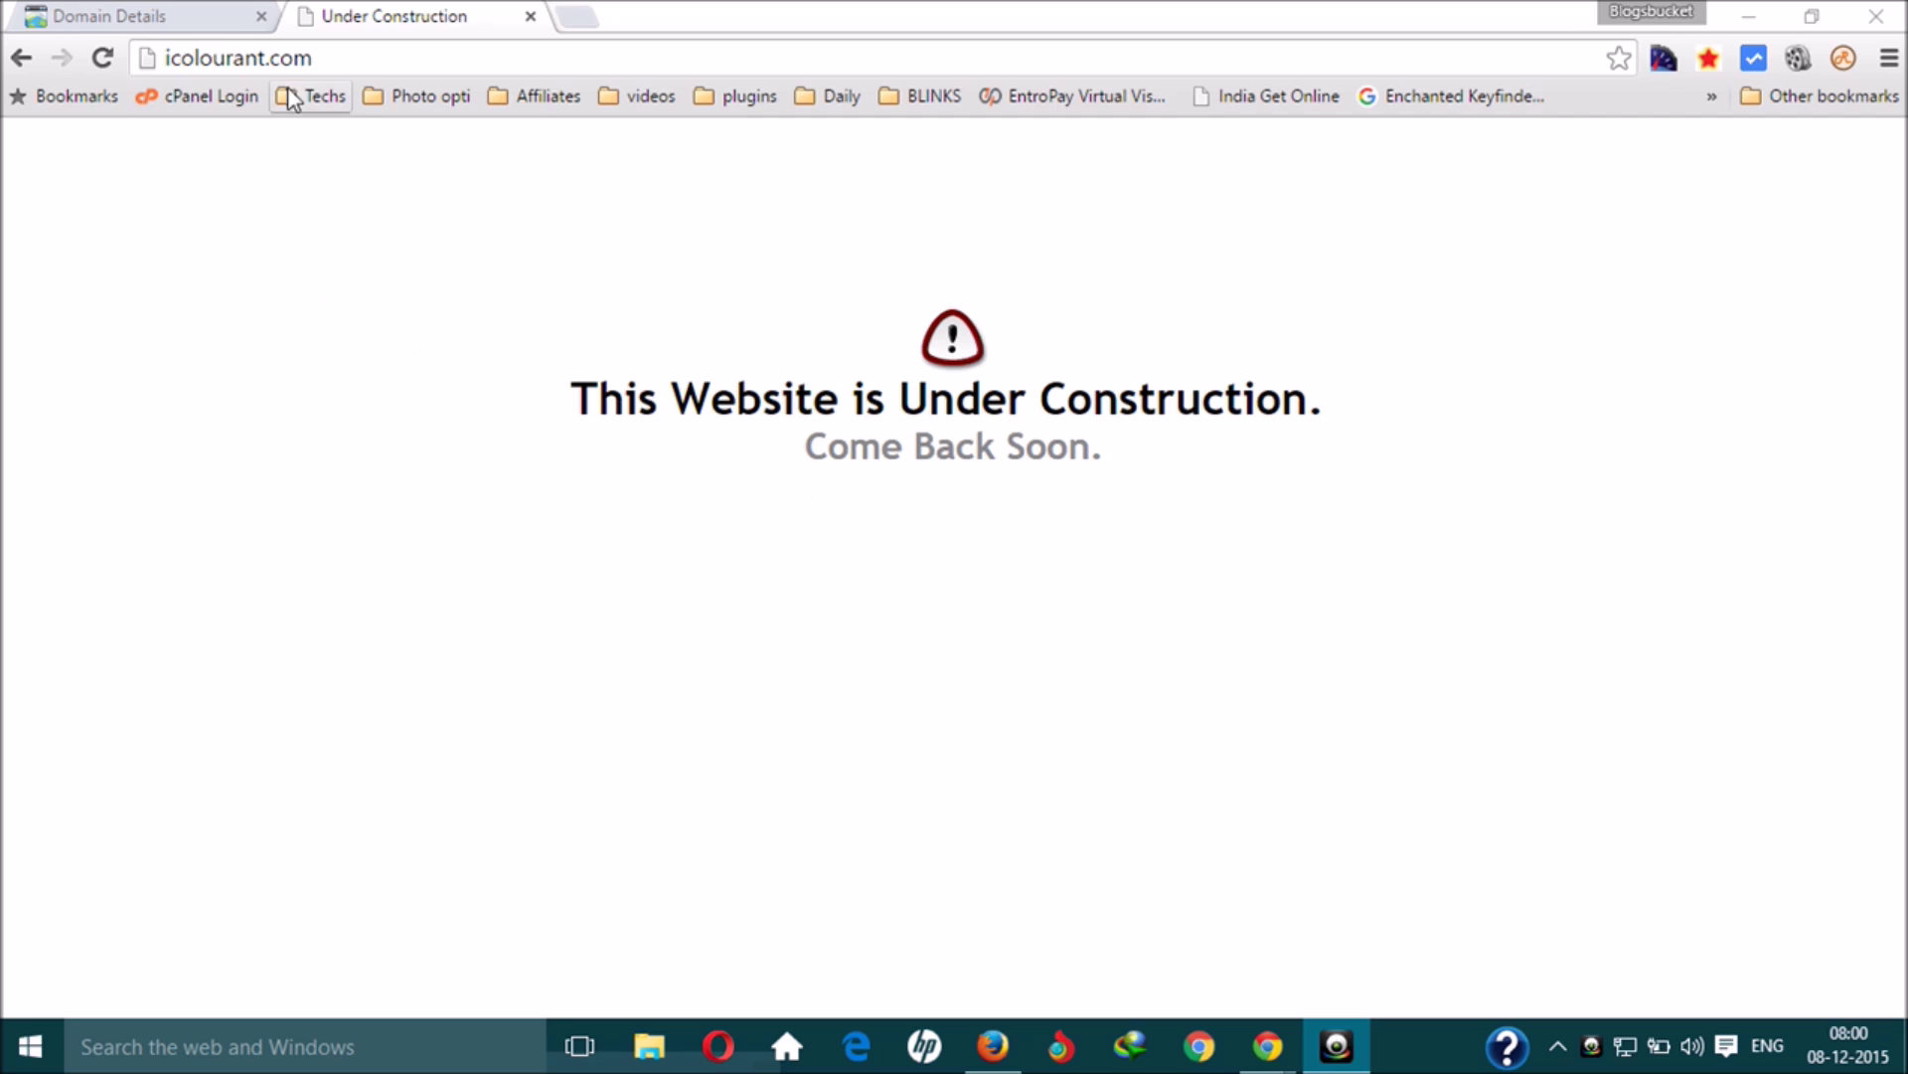
pyautogui.moveTo(323, 58); pyautogui.dragTo(140, 58)
pyautogui.click(574, 407)
pyautogui.moveTo(574, 407); pyautogui.dragTo(1325, 402)
pyautogui.click(1326, 405)
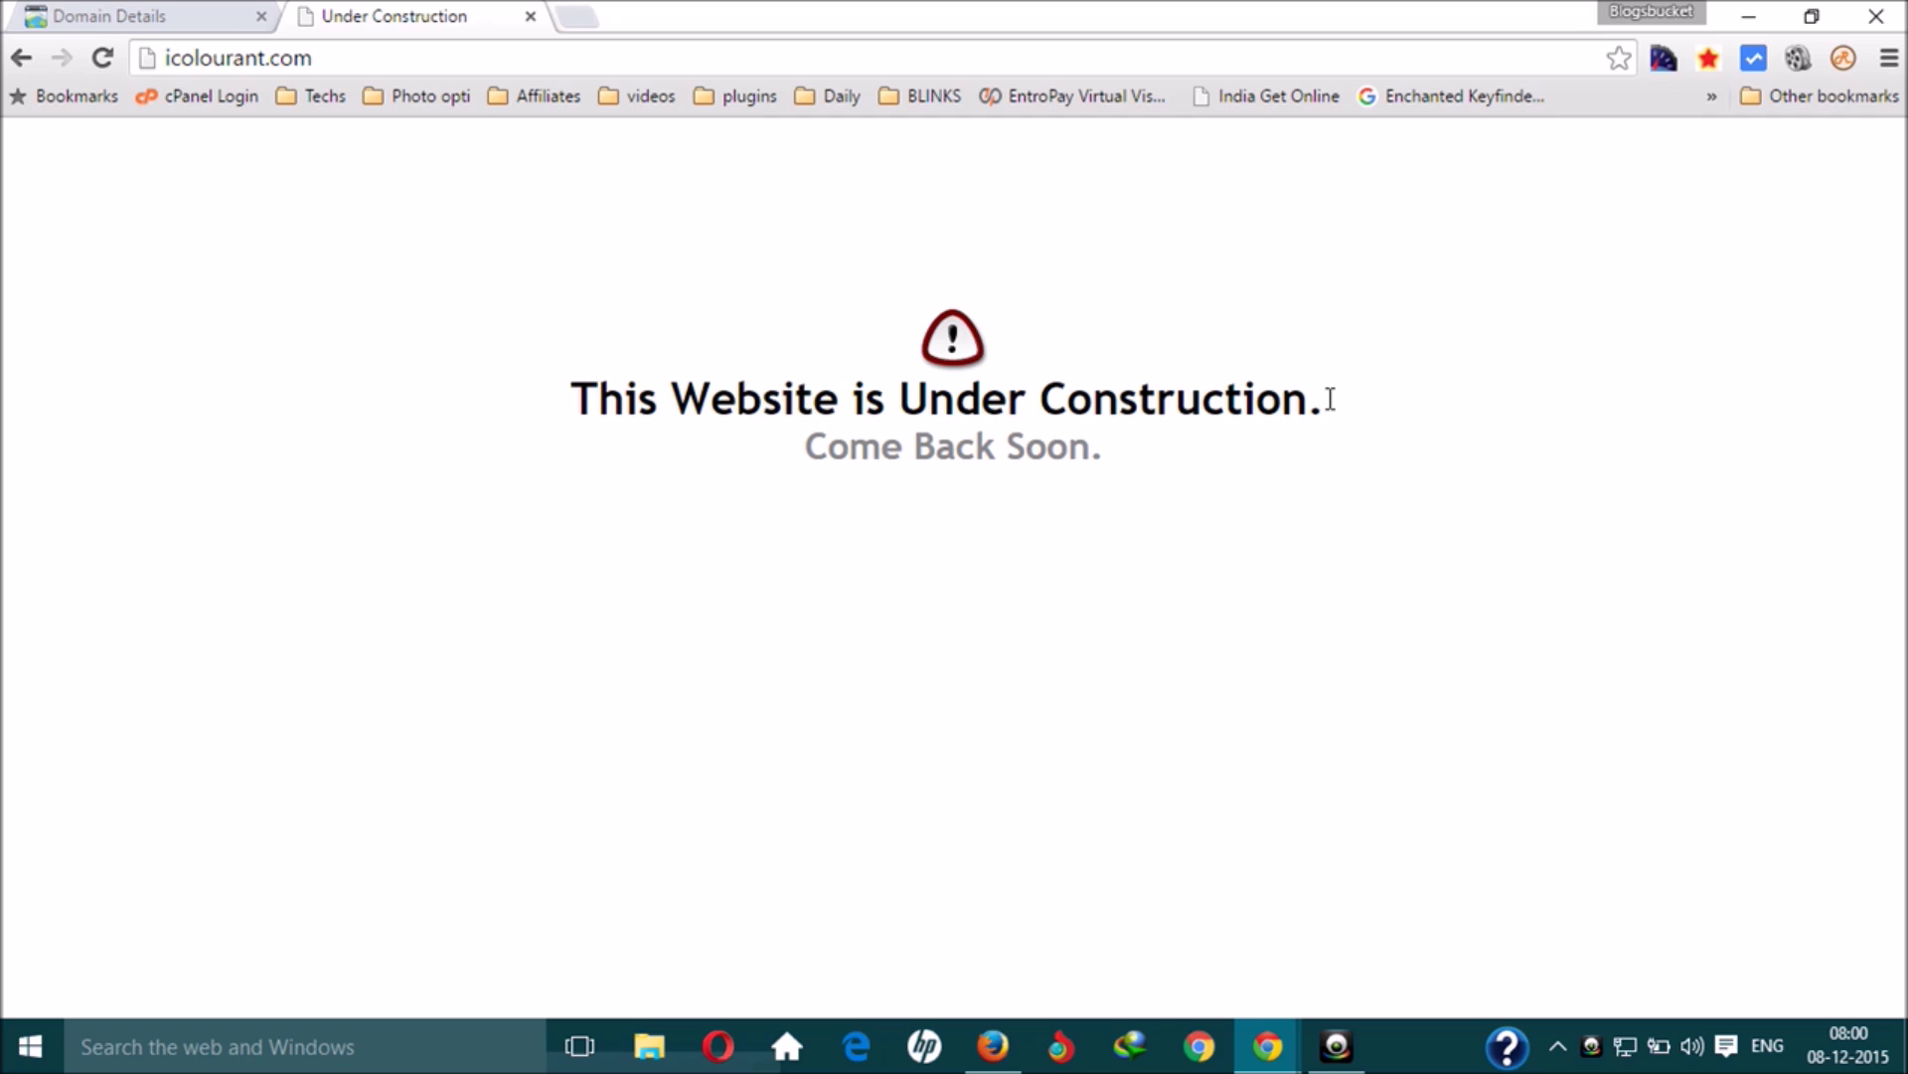
pyautogui.click(992, 1046)
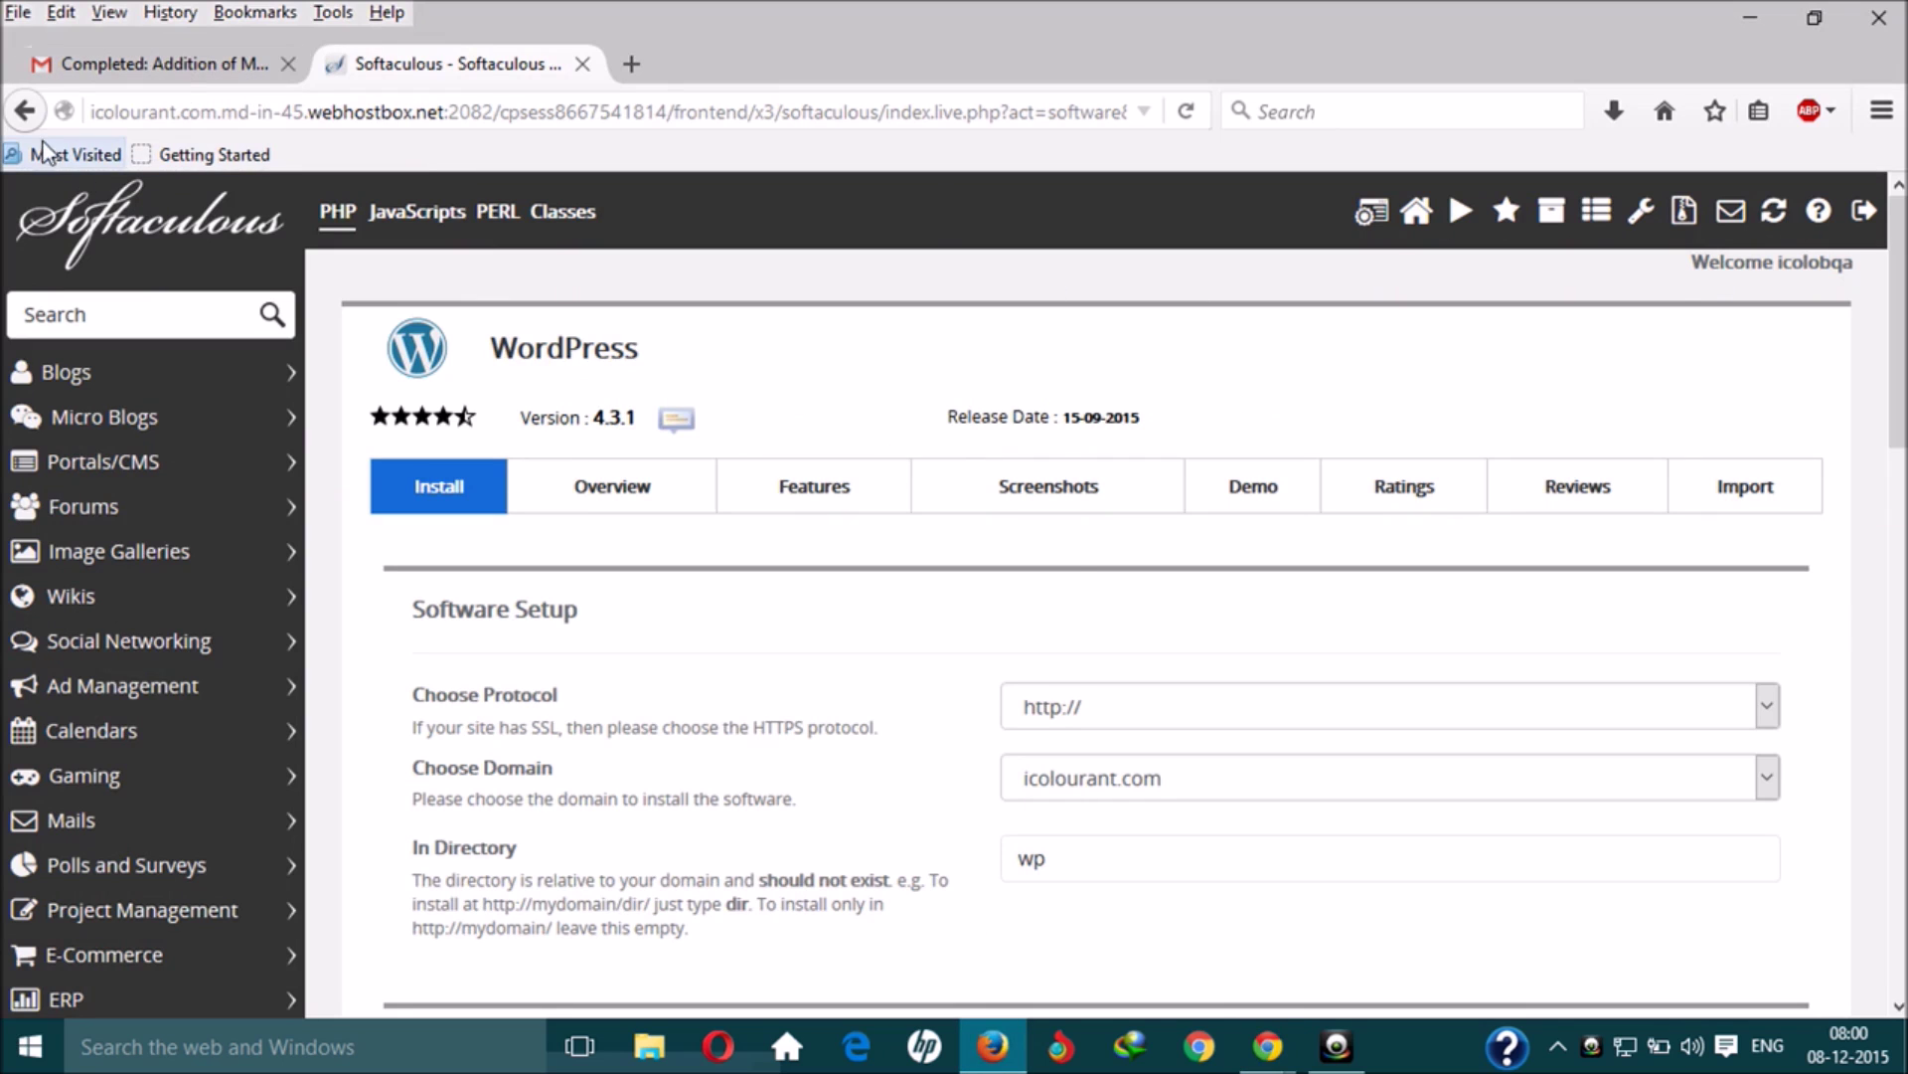
# Return to the cPanel main page and launch Softaculous from Software and Services
pyautogui.click(27, 113)
pyautogui.click(27, 112)
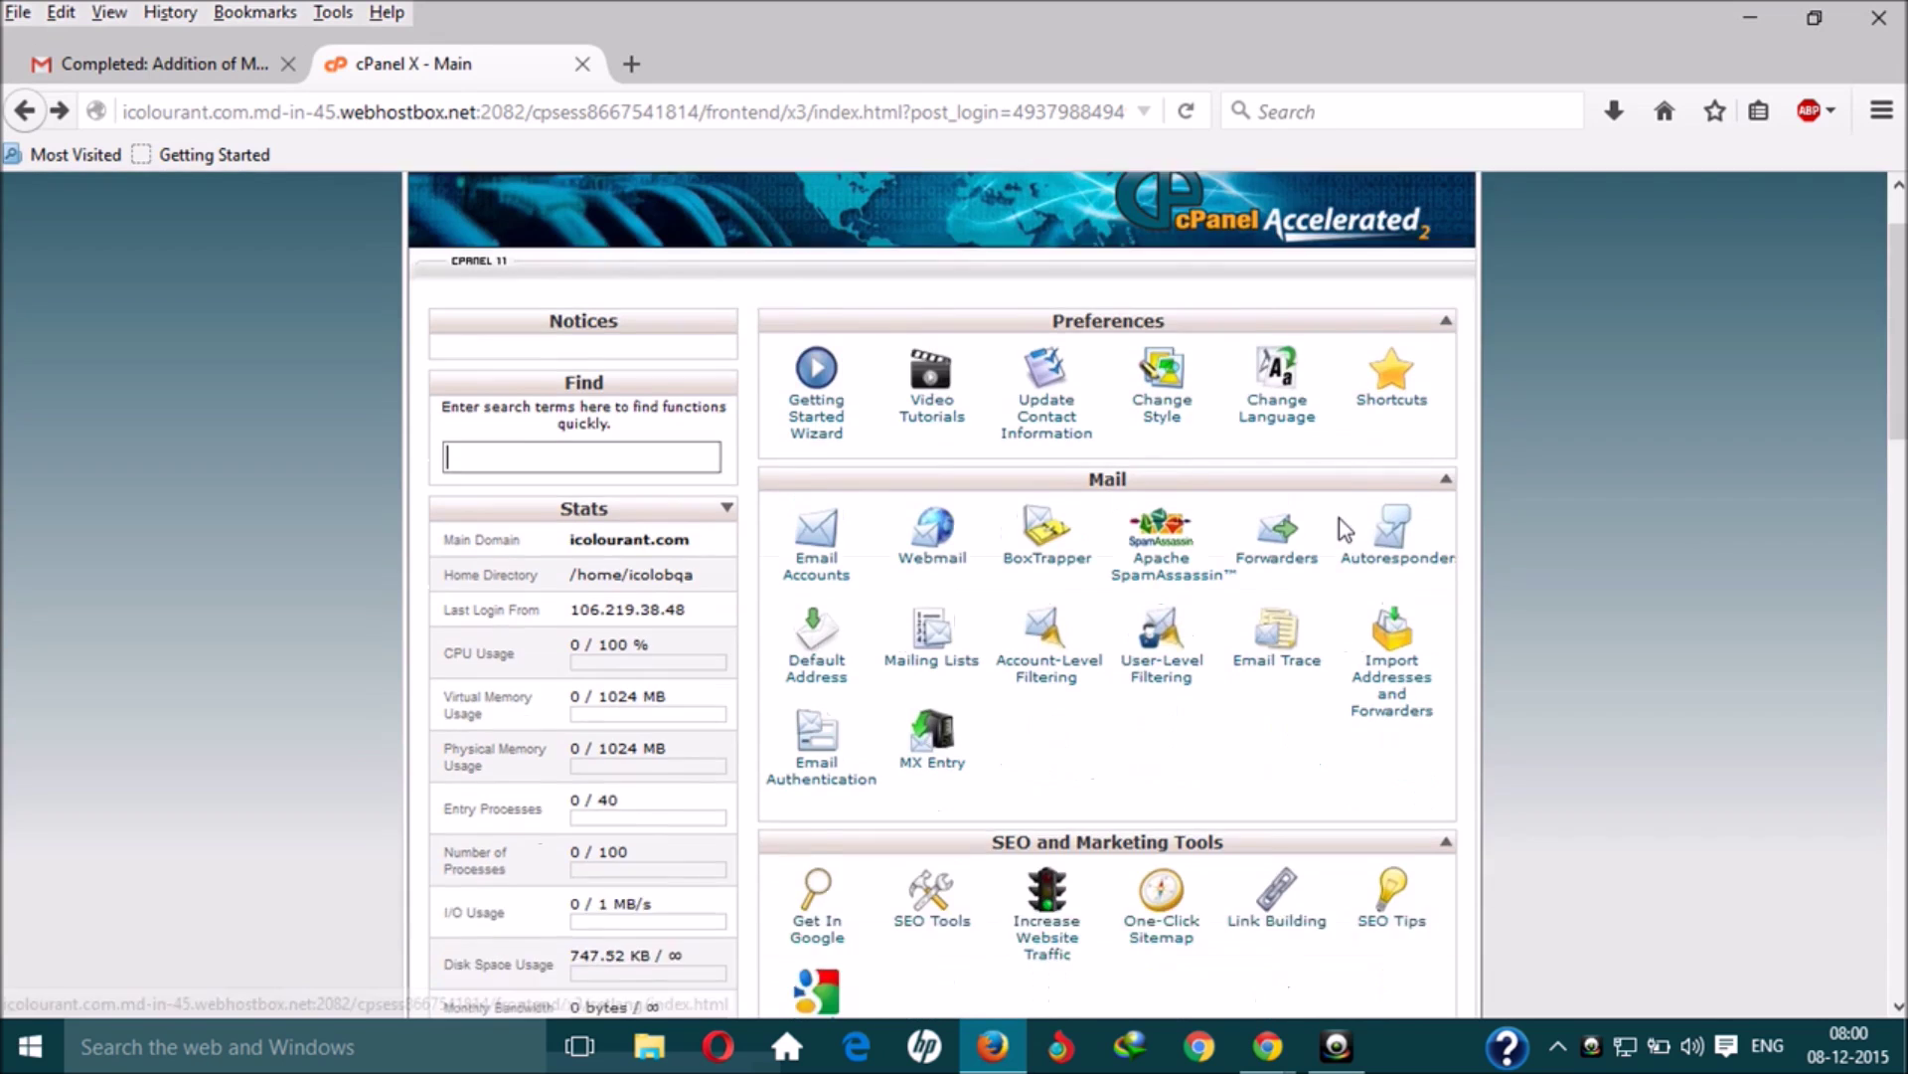
pyautogui.scroll(-5, 1073, 651)
pyautogui.scroll(-8, 1344, 611)
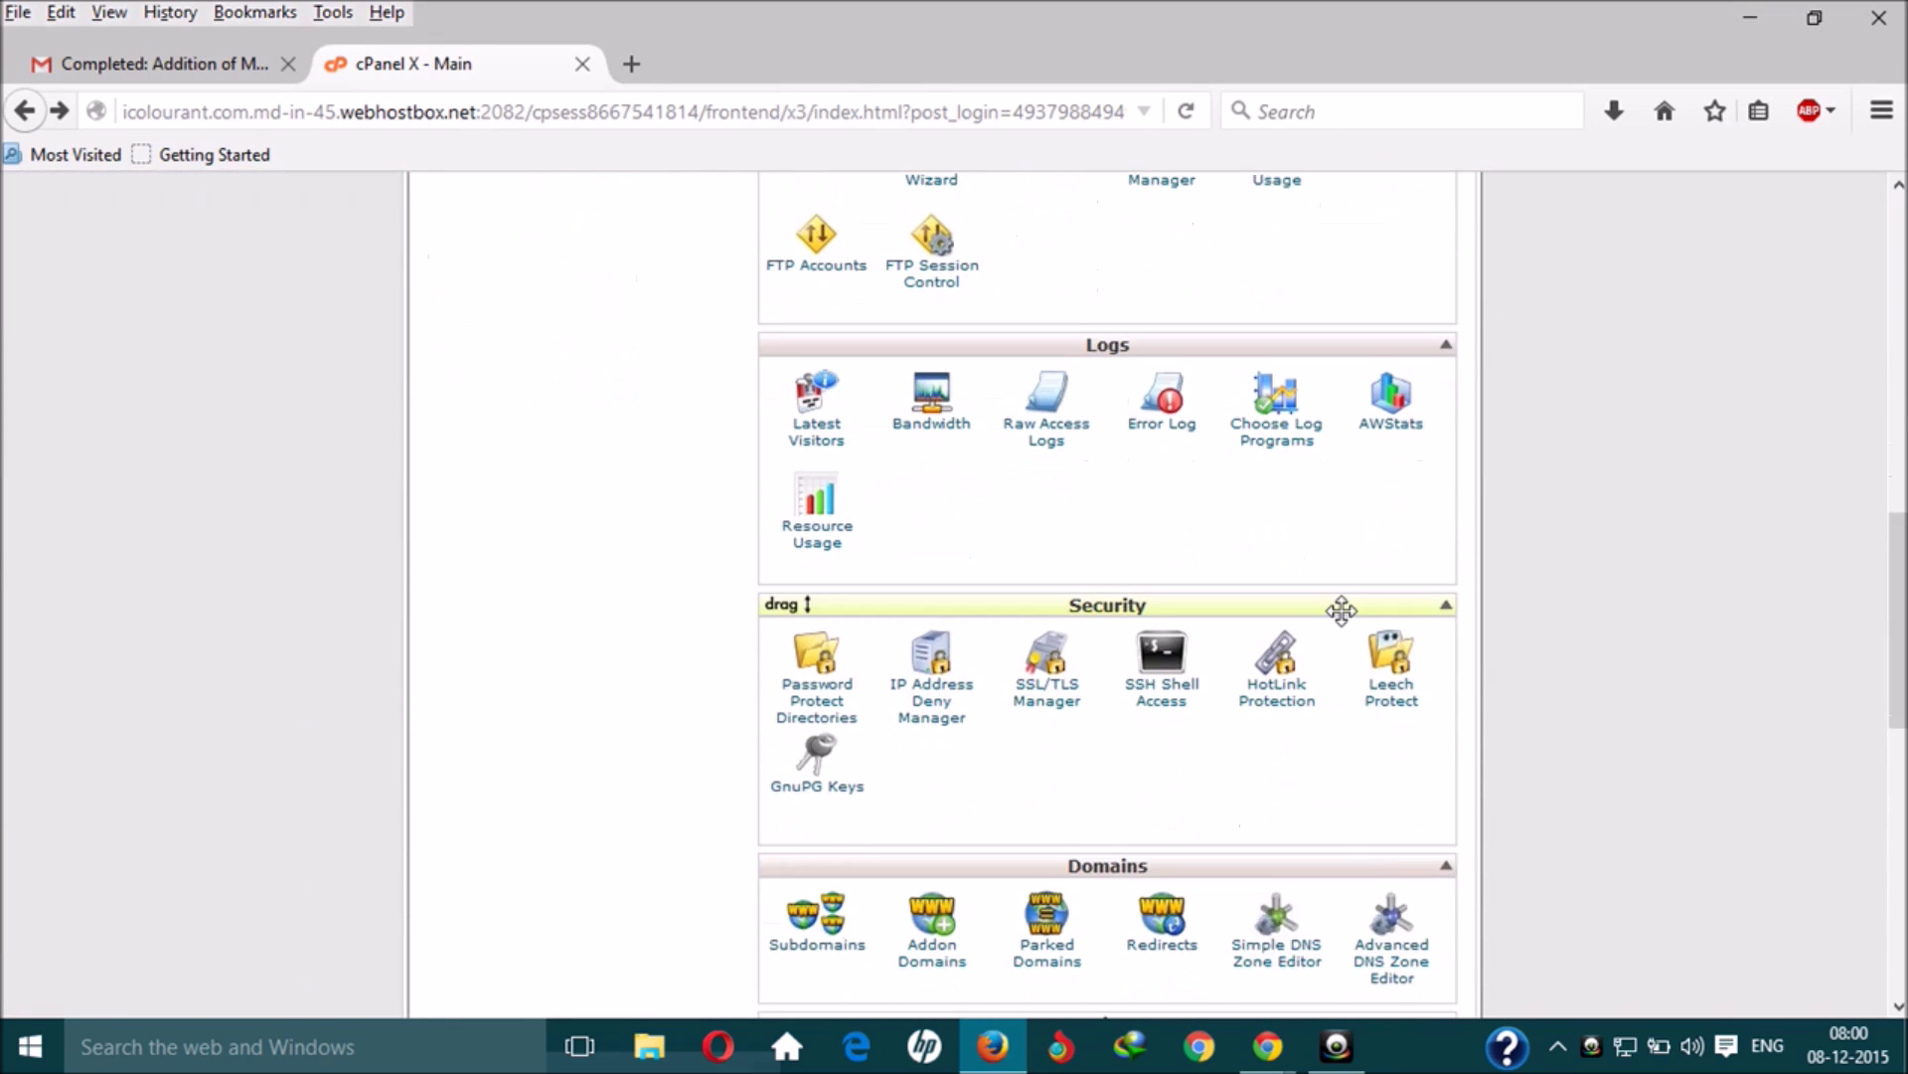
pyautogui.scroll(-6, 1390, 735)
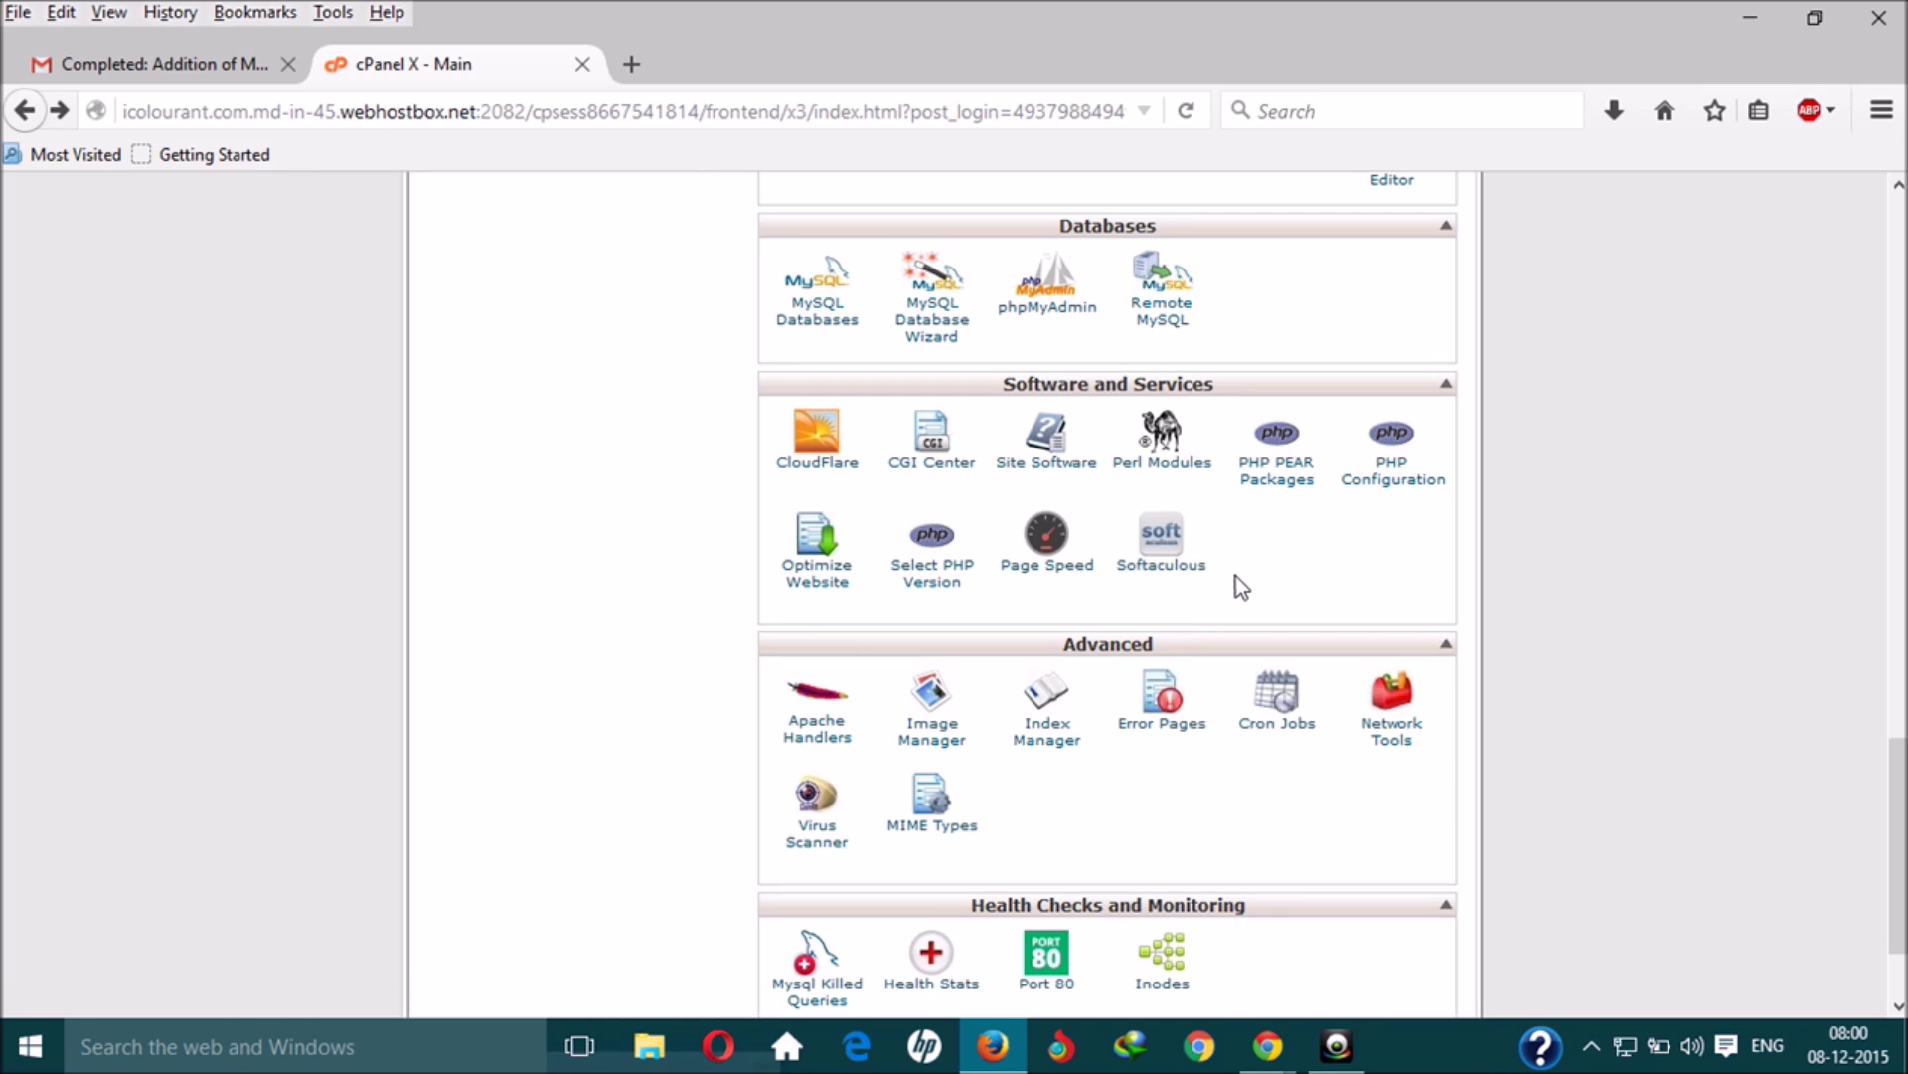
pyautogui.scroll(2, 1188, 581)
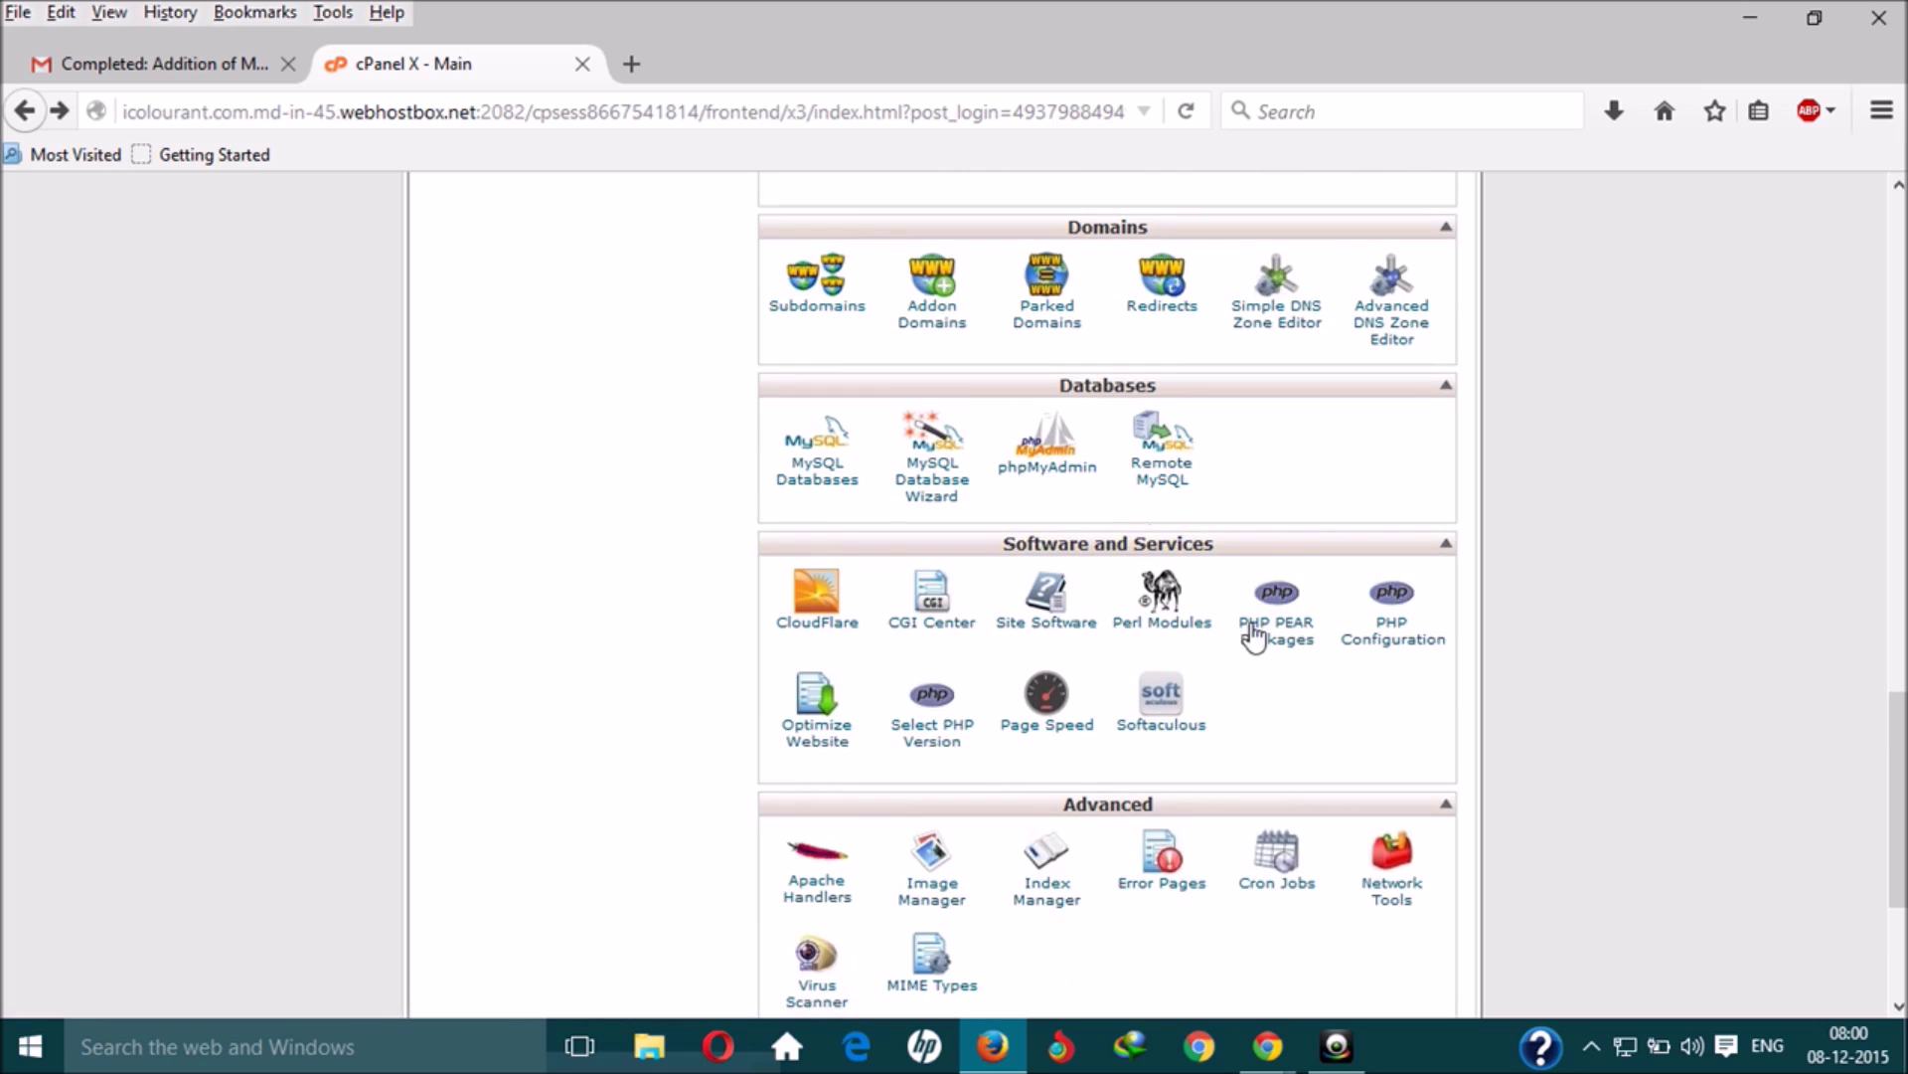
pyautogui.click(1166, 732)
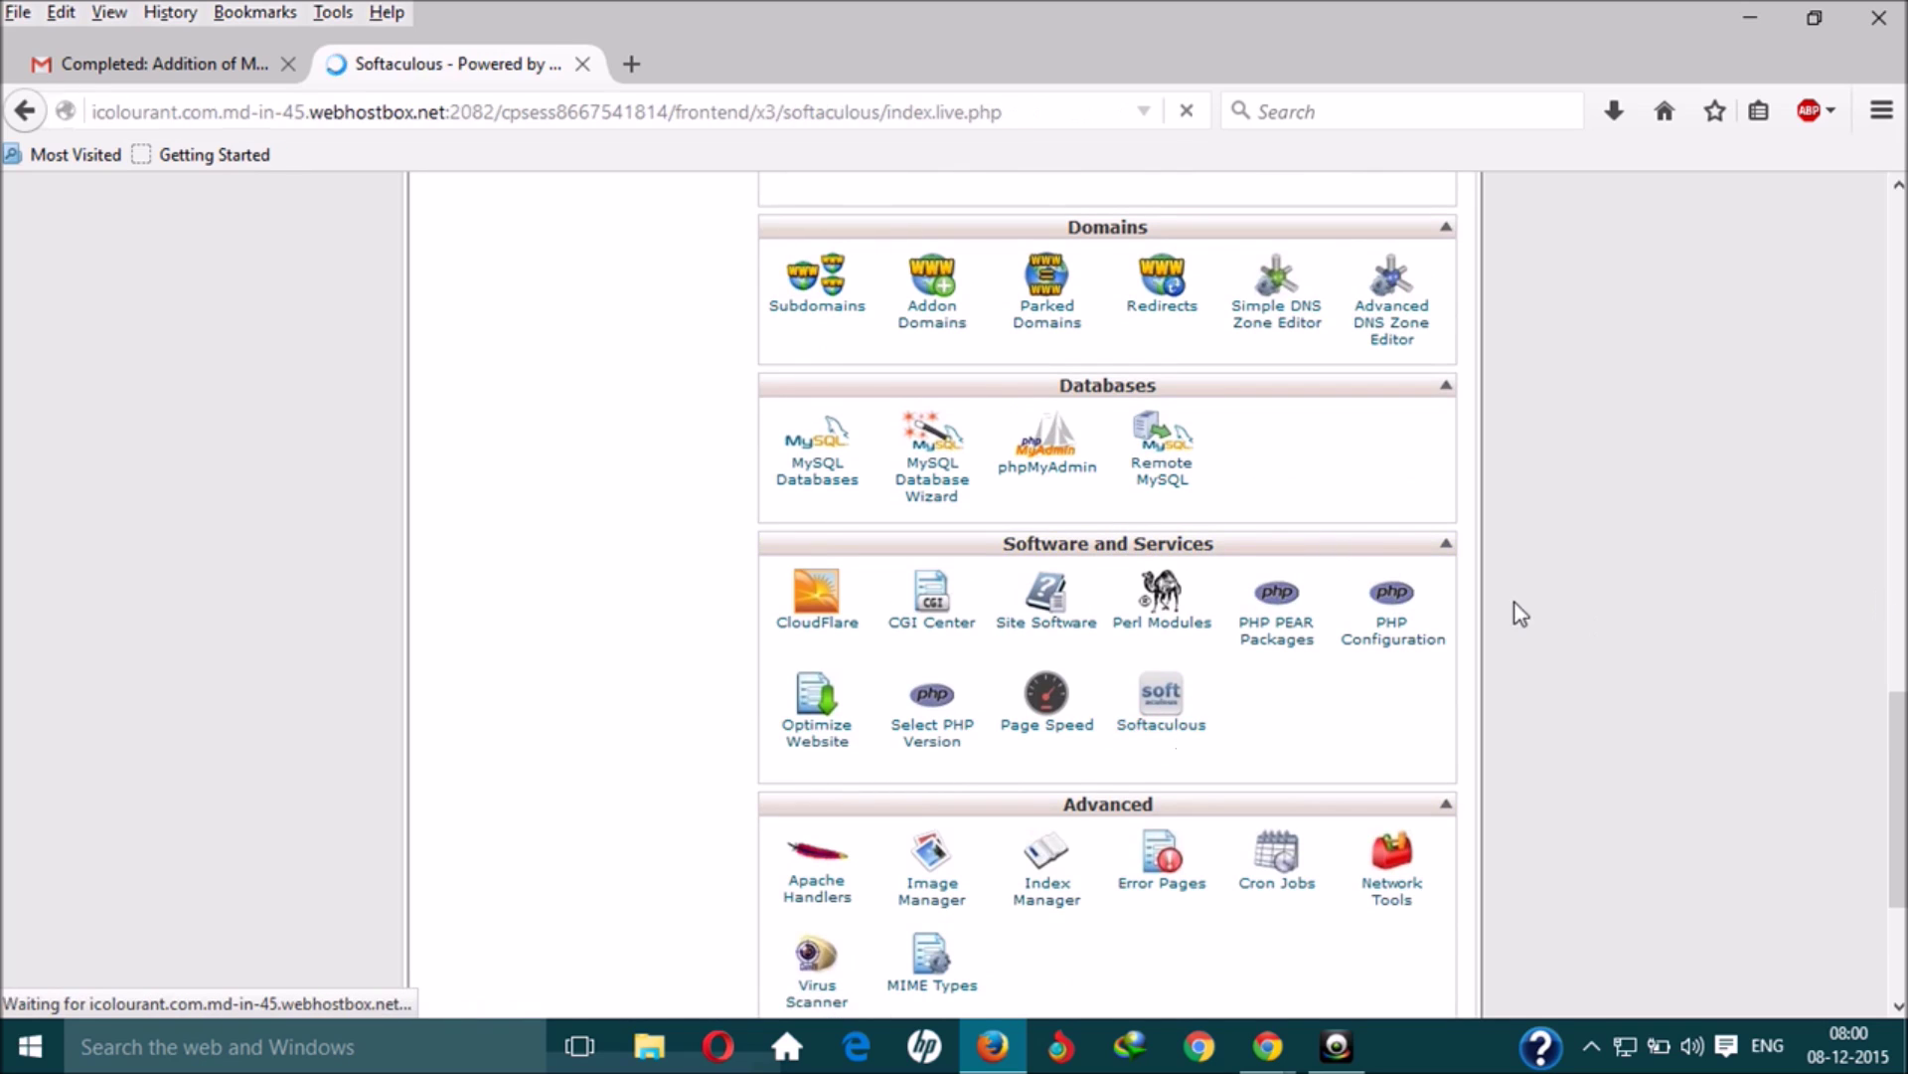
pyautogui.scroll(-10, 927, 679)
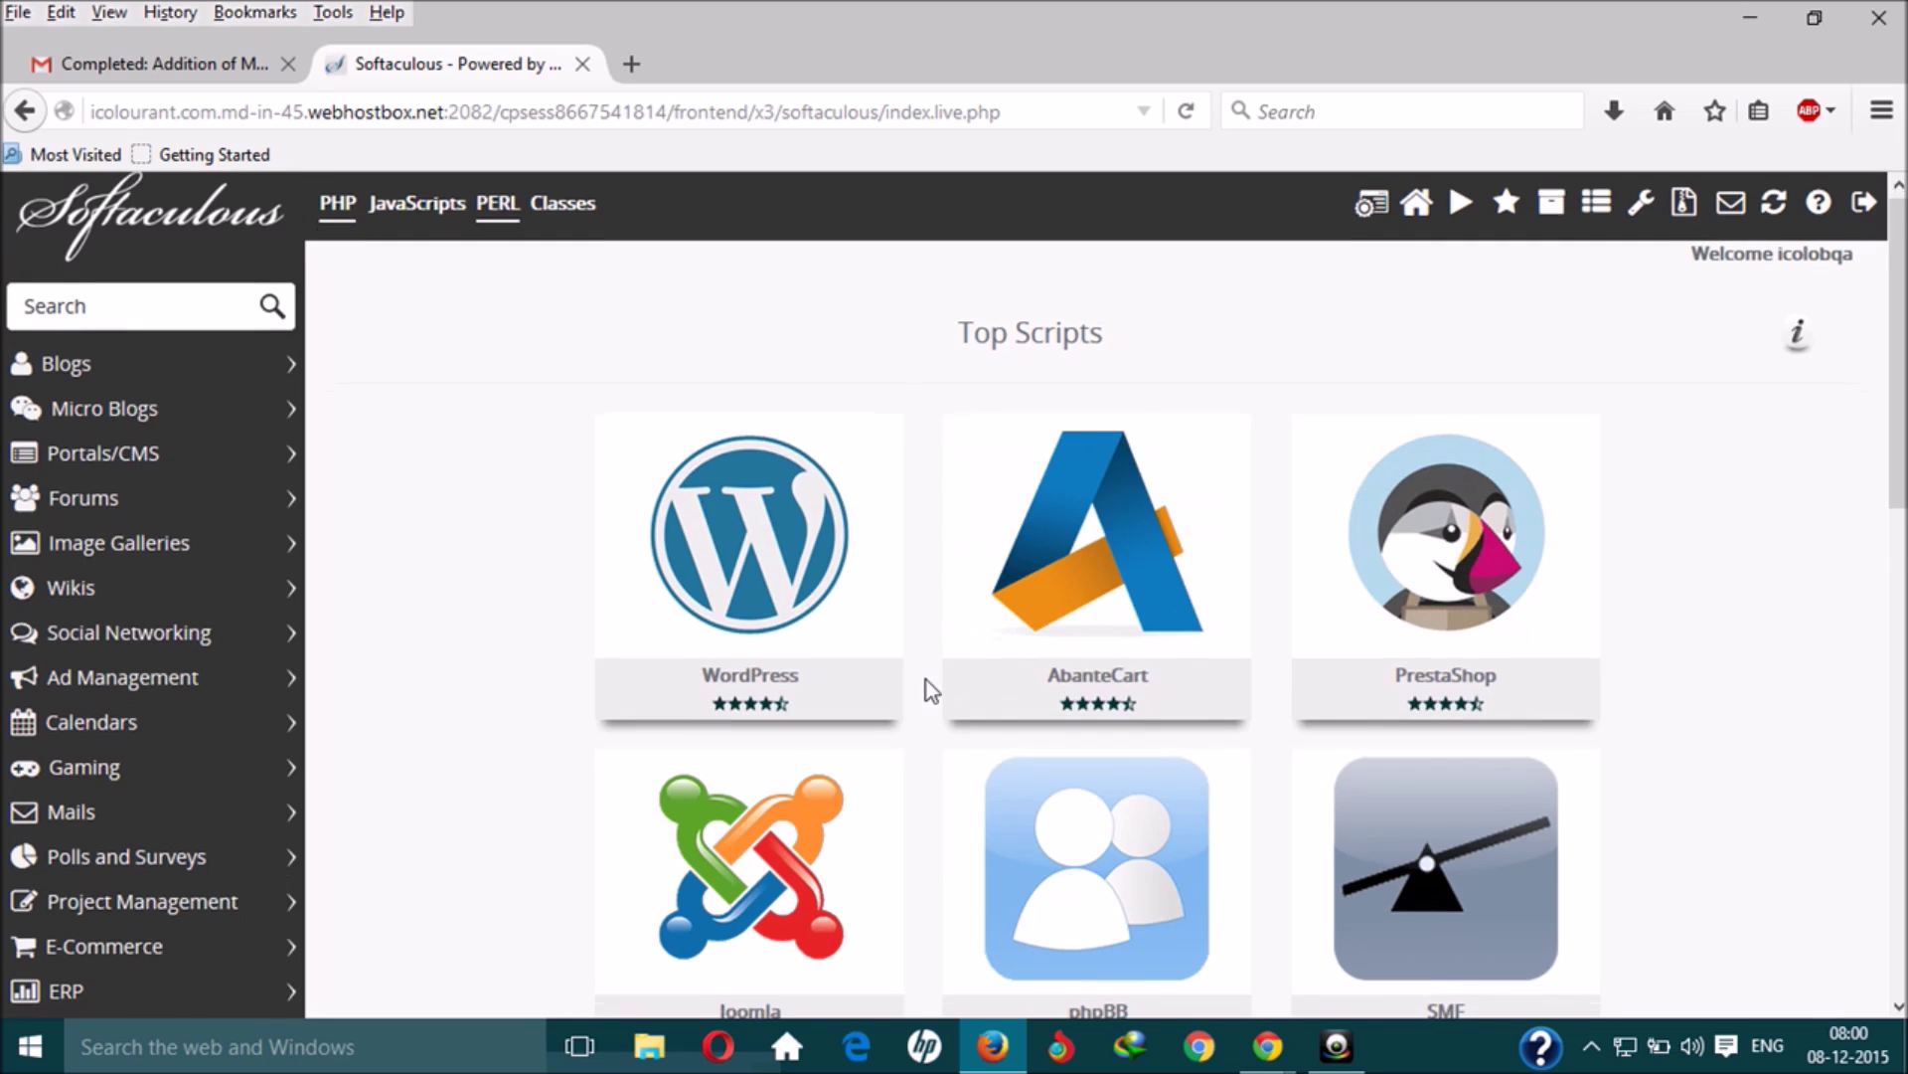
pyautogui.scroll(-2, 926, 682)
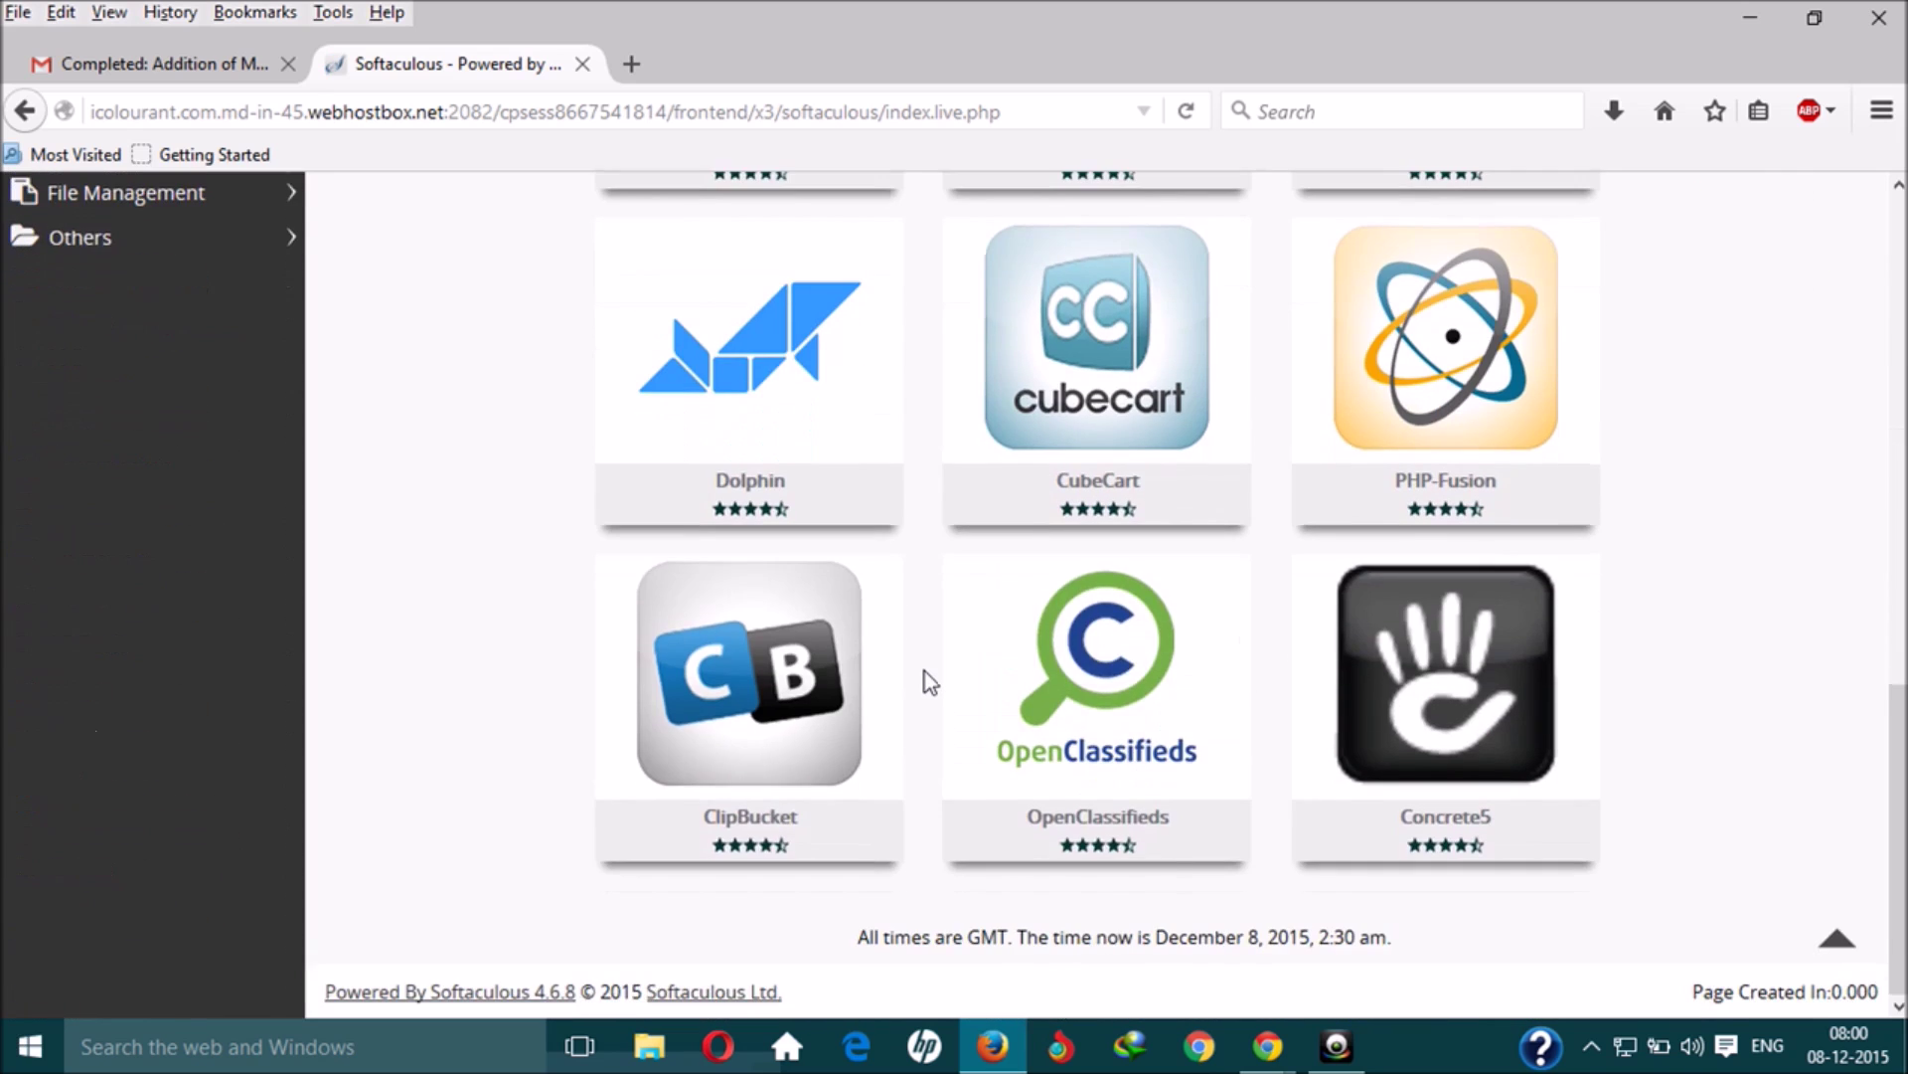
pyautogui.scroll(12, 926, 671)
# Open the WordPress install form and keep icolourant.com as the install domain
pyautogui.moveTo(781, 612)
pyautogui.click(717, 529)
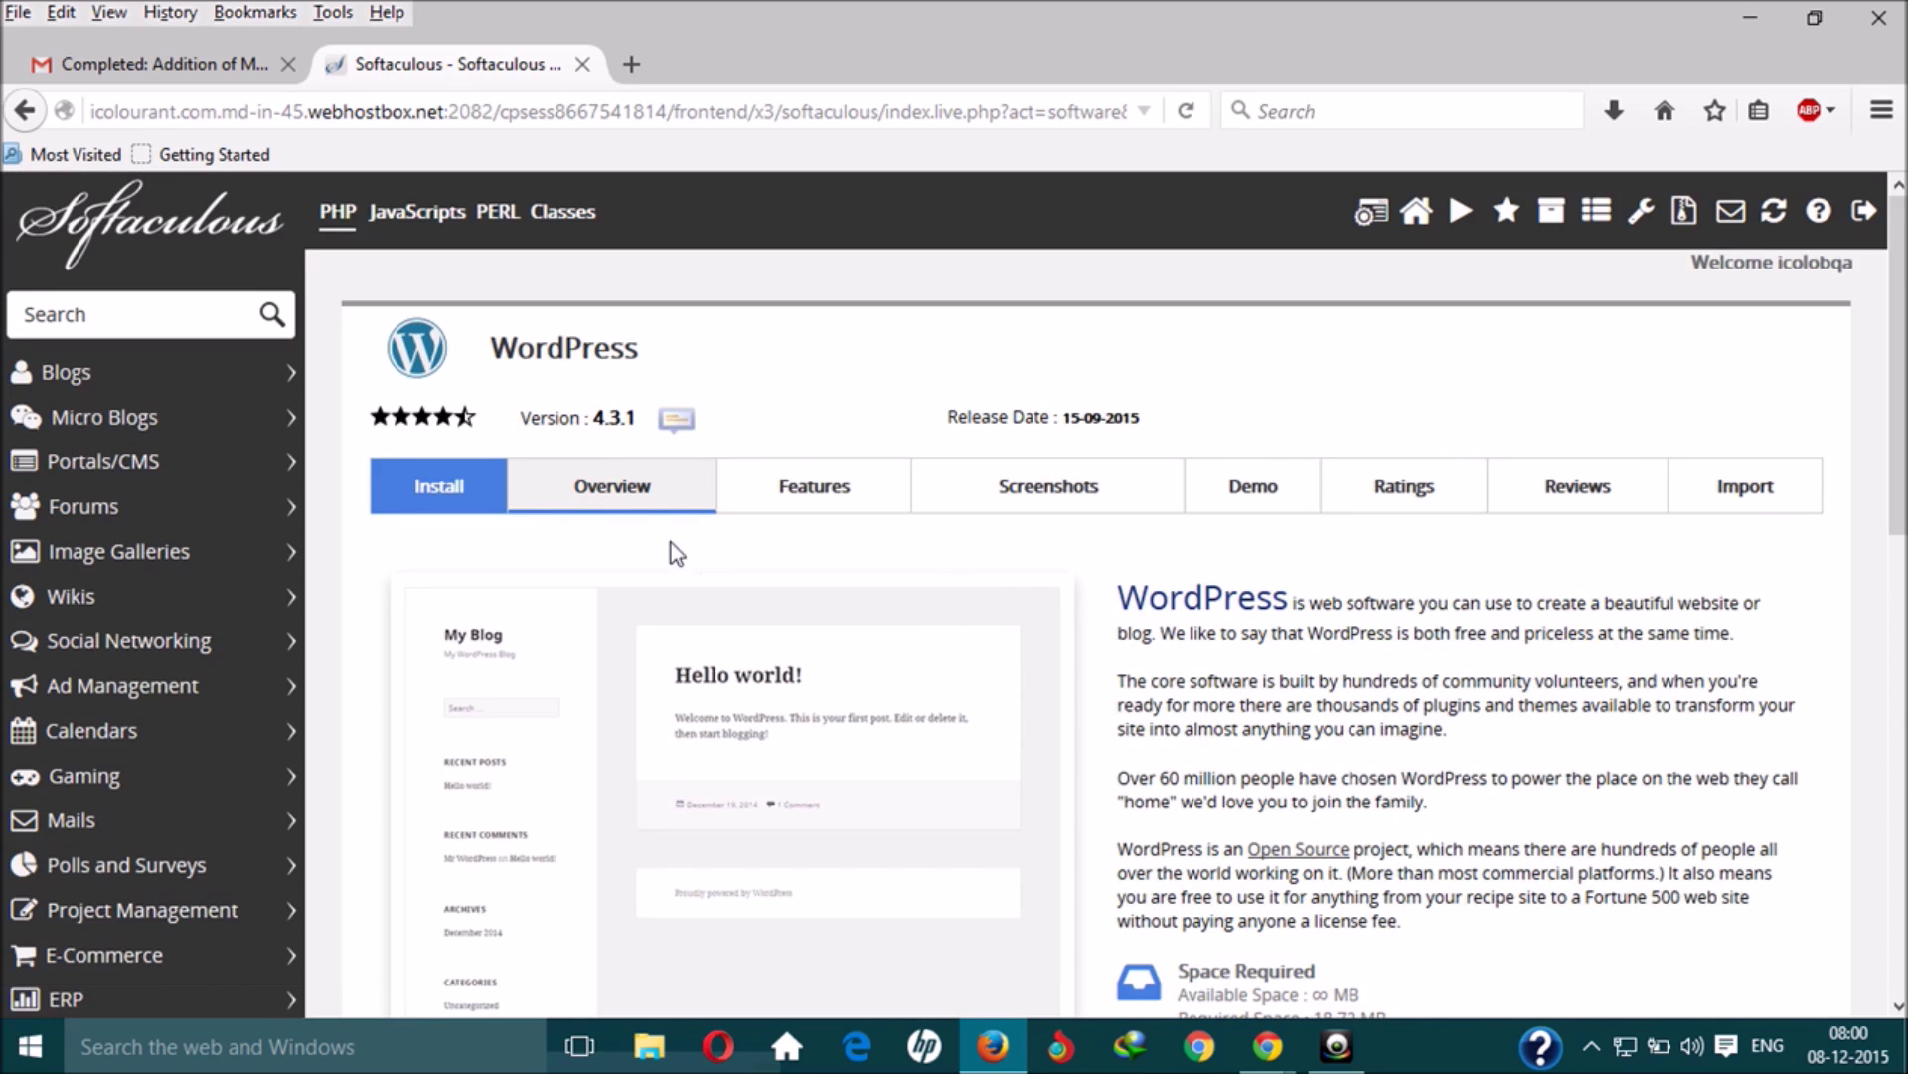
pyautogui.click(438, 485)
pyautogui.scroll(-3, 875, 347)
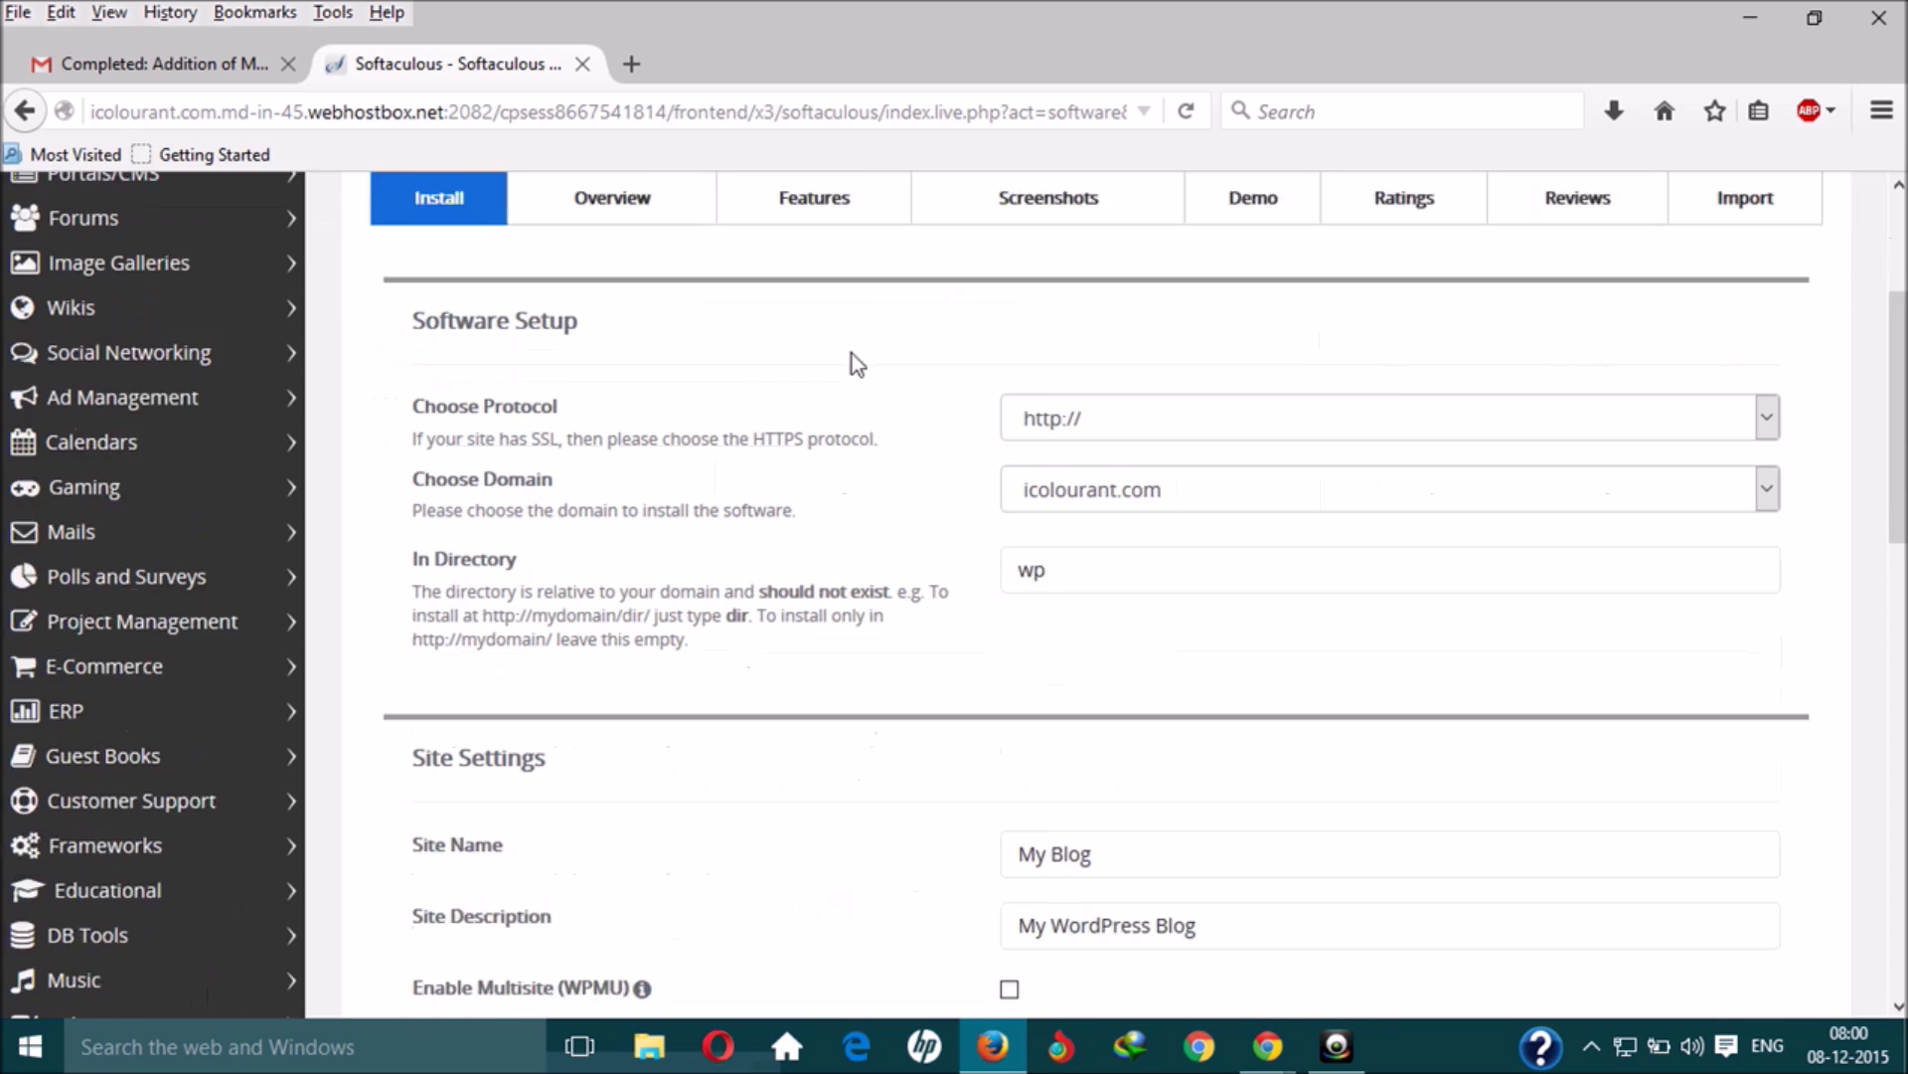
pyautogui.click(1148, 471)
pyautogui.click(1094, 494)
# Clear 'wp' from In Directory so WordPress installs at the domain root
pyautogui.moveTo(1047, 539); pyautogui.dragTo(970, 539)
pyautogui.click(1065, 540)
pyautogui.press('BackSpace')
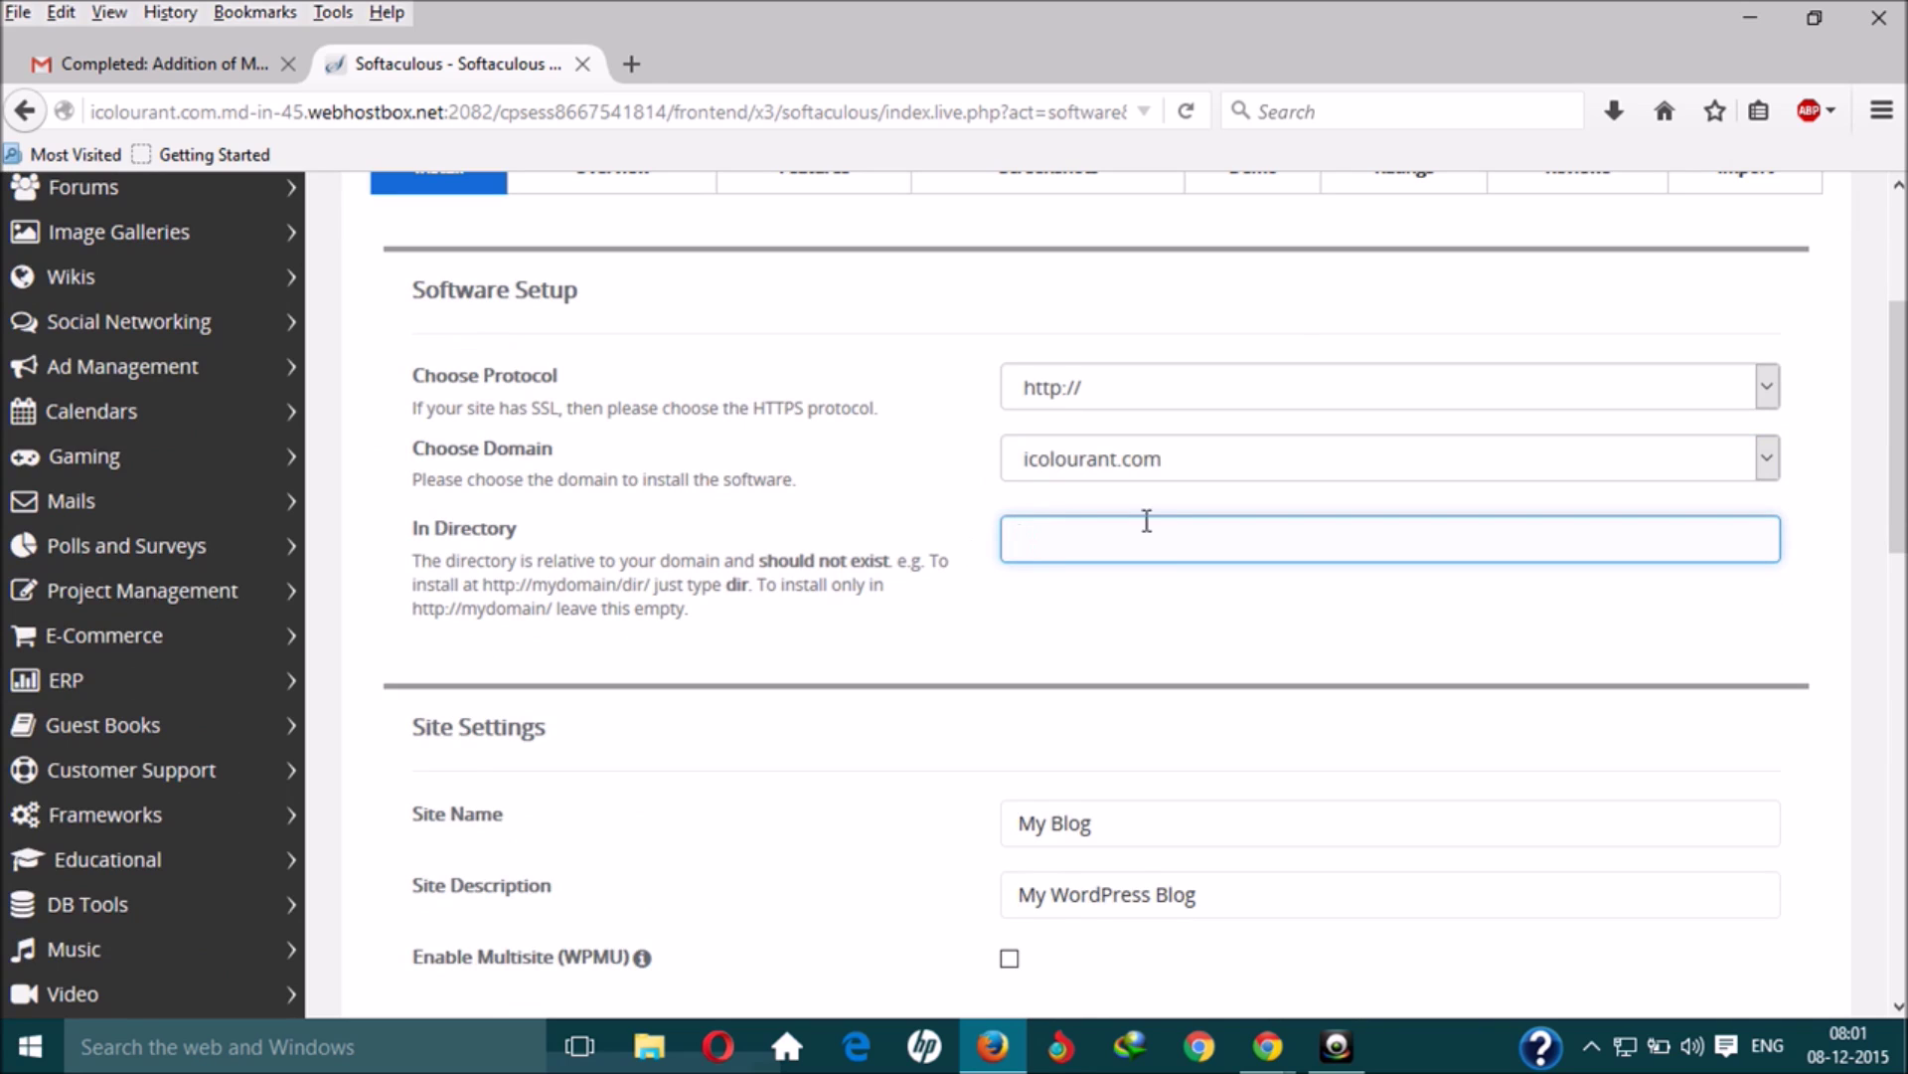
pyautogui.moveTo(410, 529); pyautogui.dragTo(535, 539)
pyautogui.click(693, 540)
pyautogui.click(1192, 531)
pyautogui.click(1079, 608)
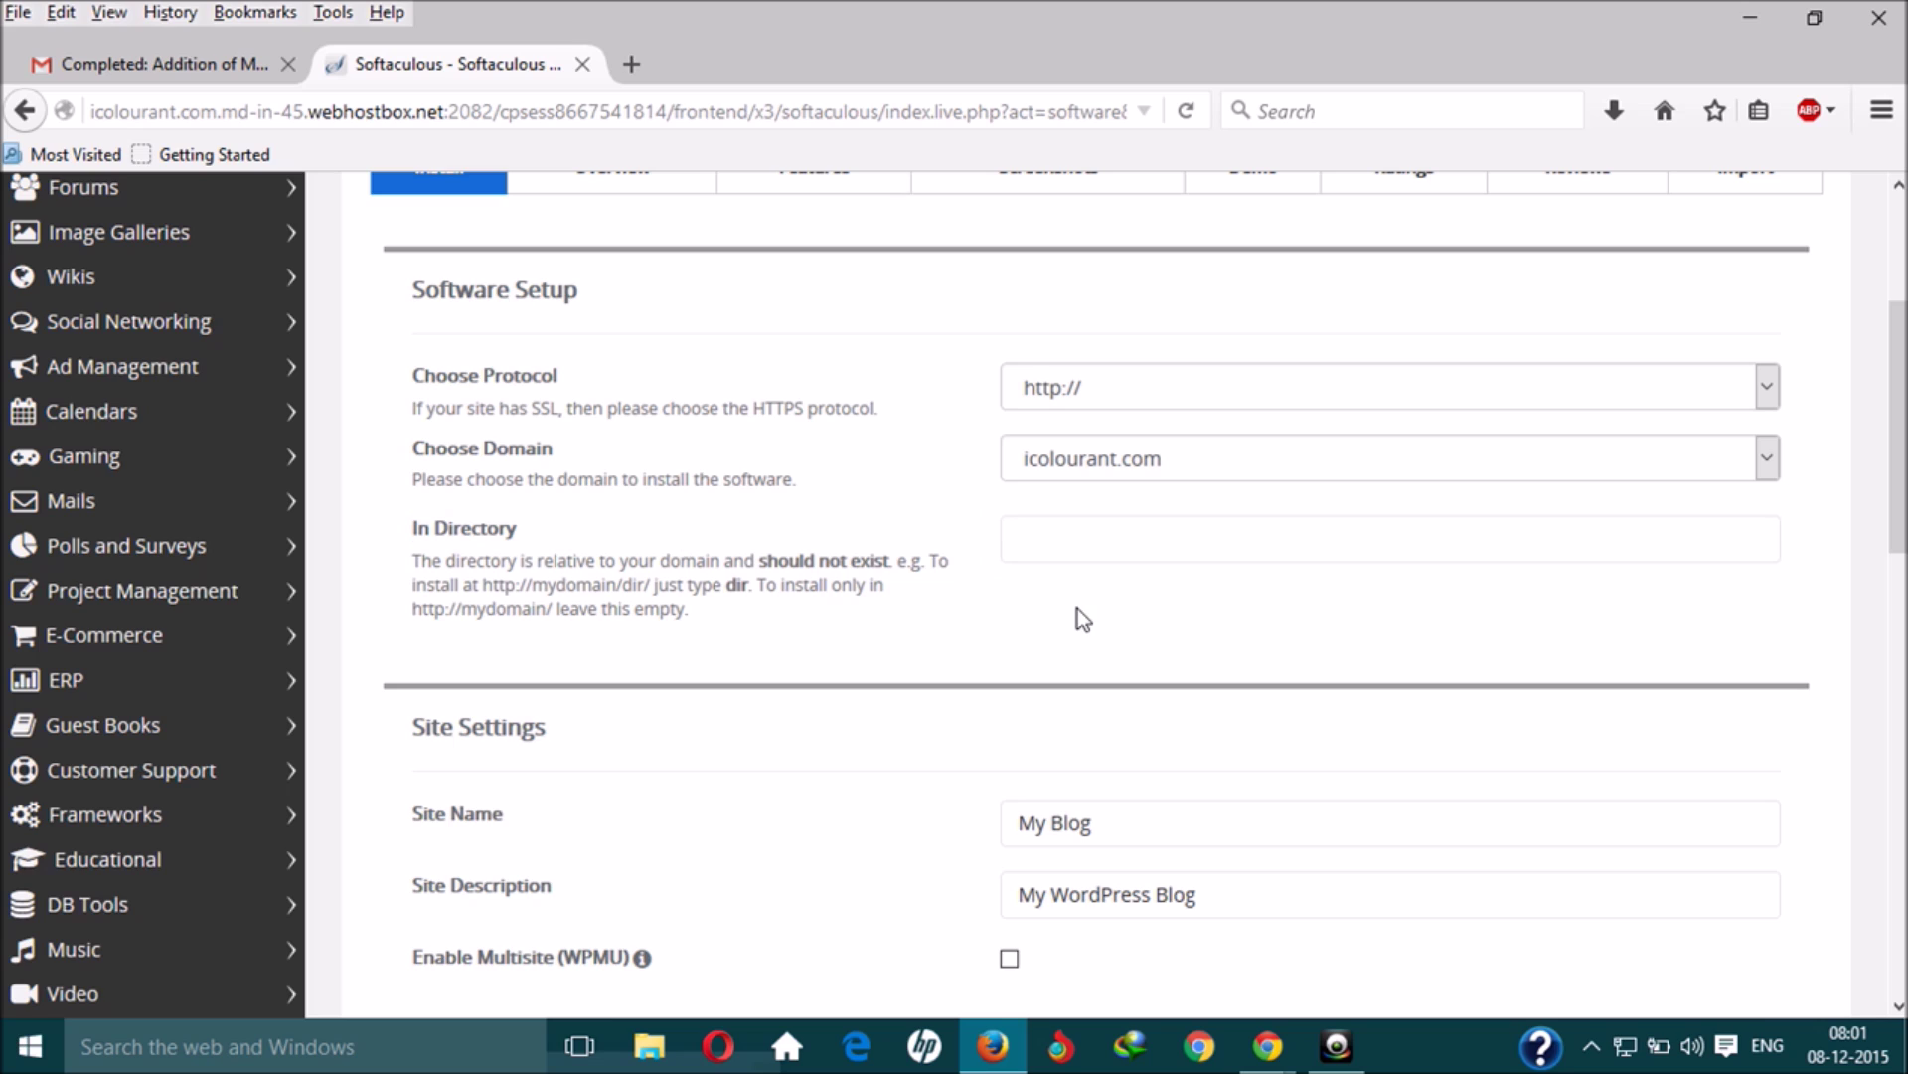
pyautogui.click(1104, 552)
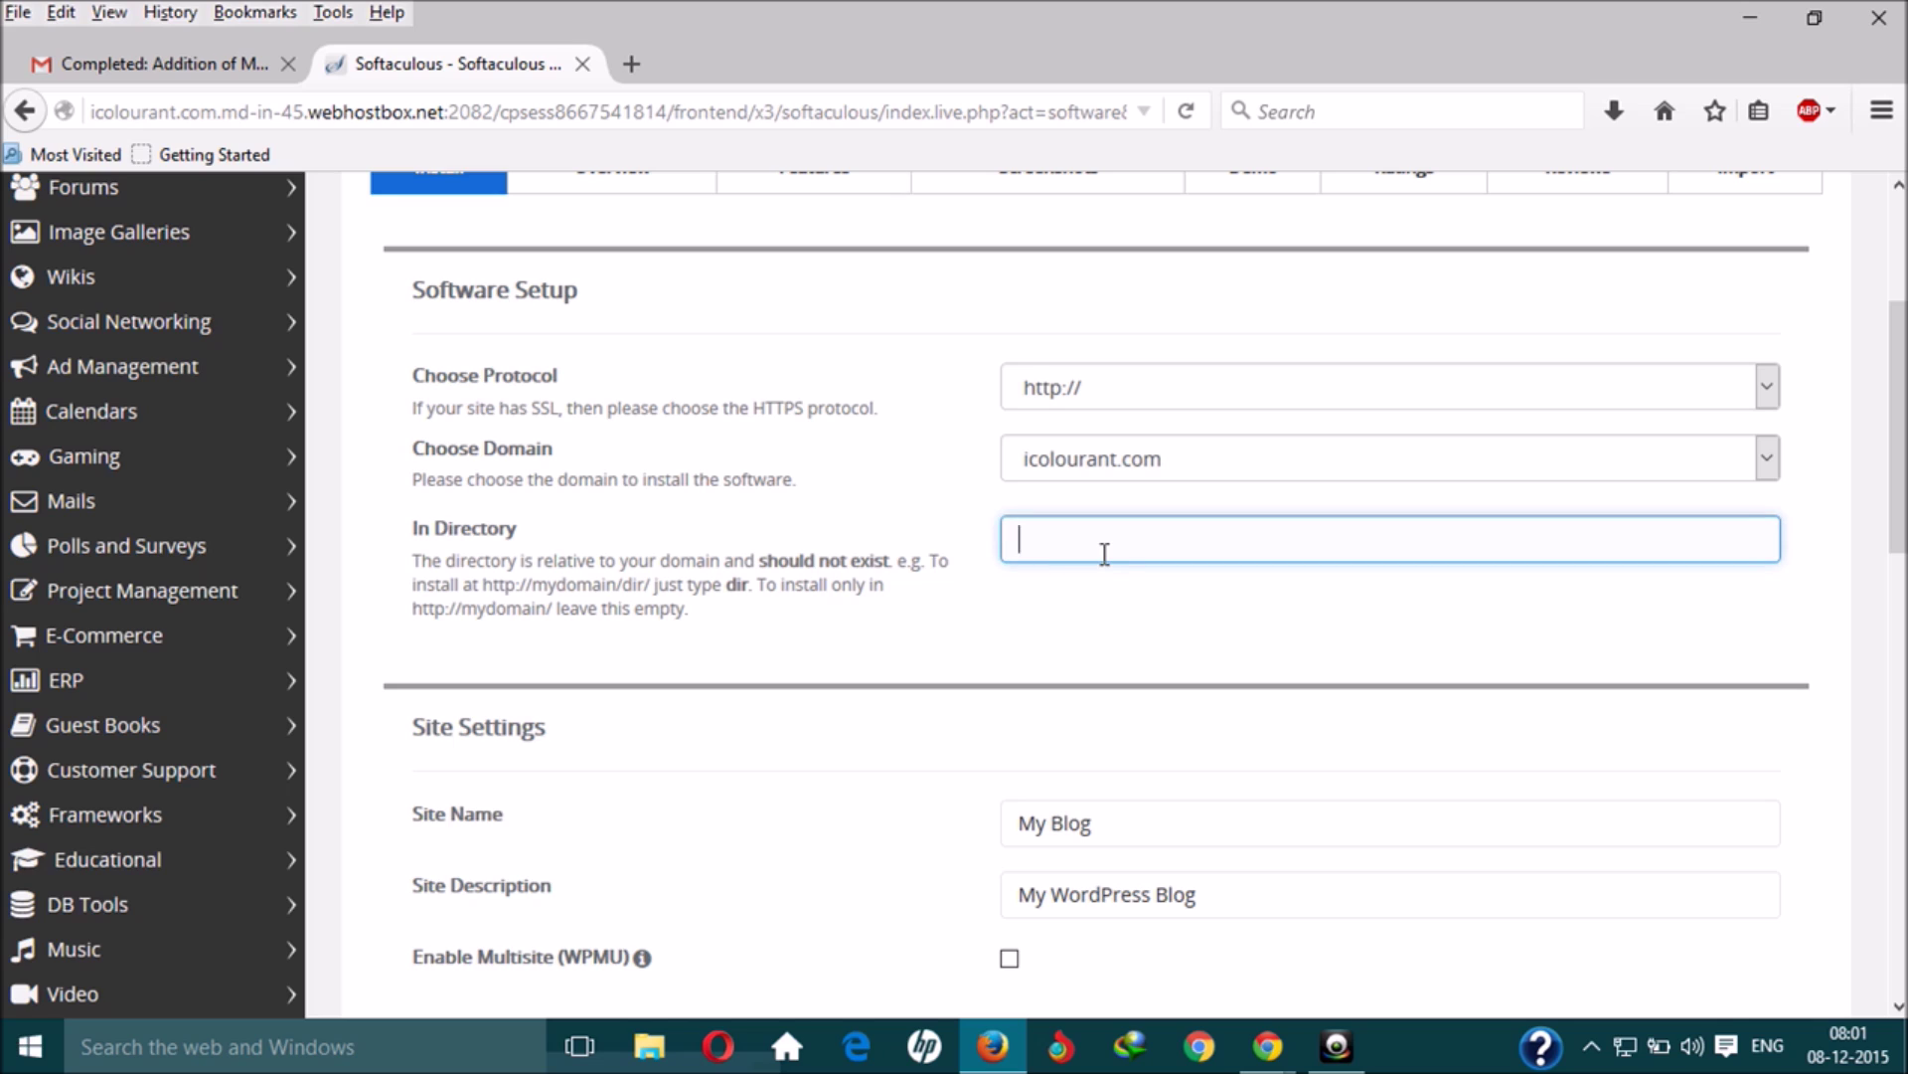
pyautogui.scroll(-3, 1077, 582)
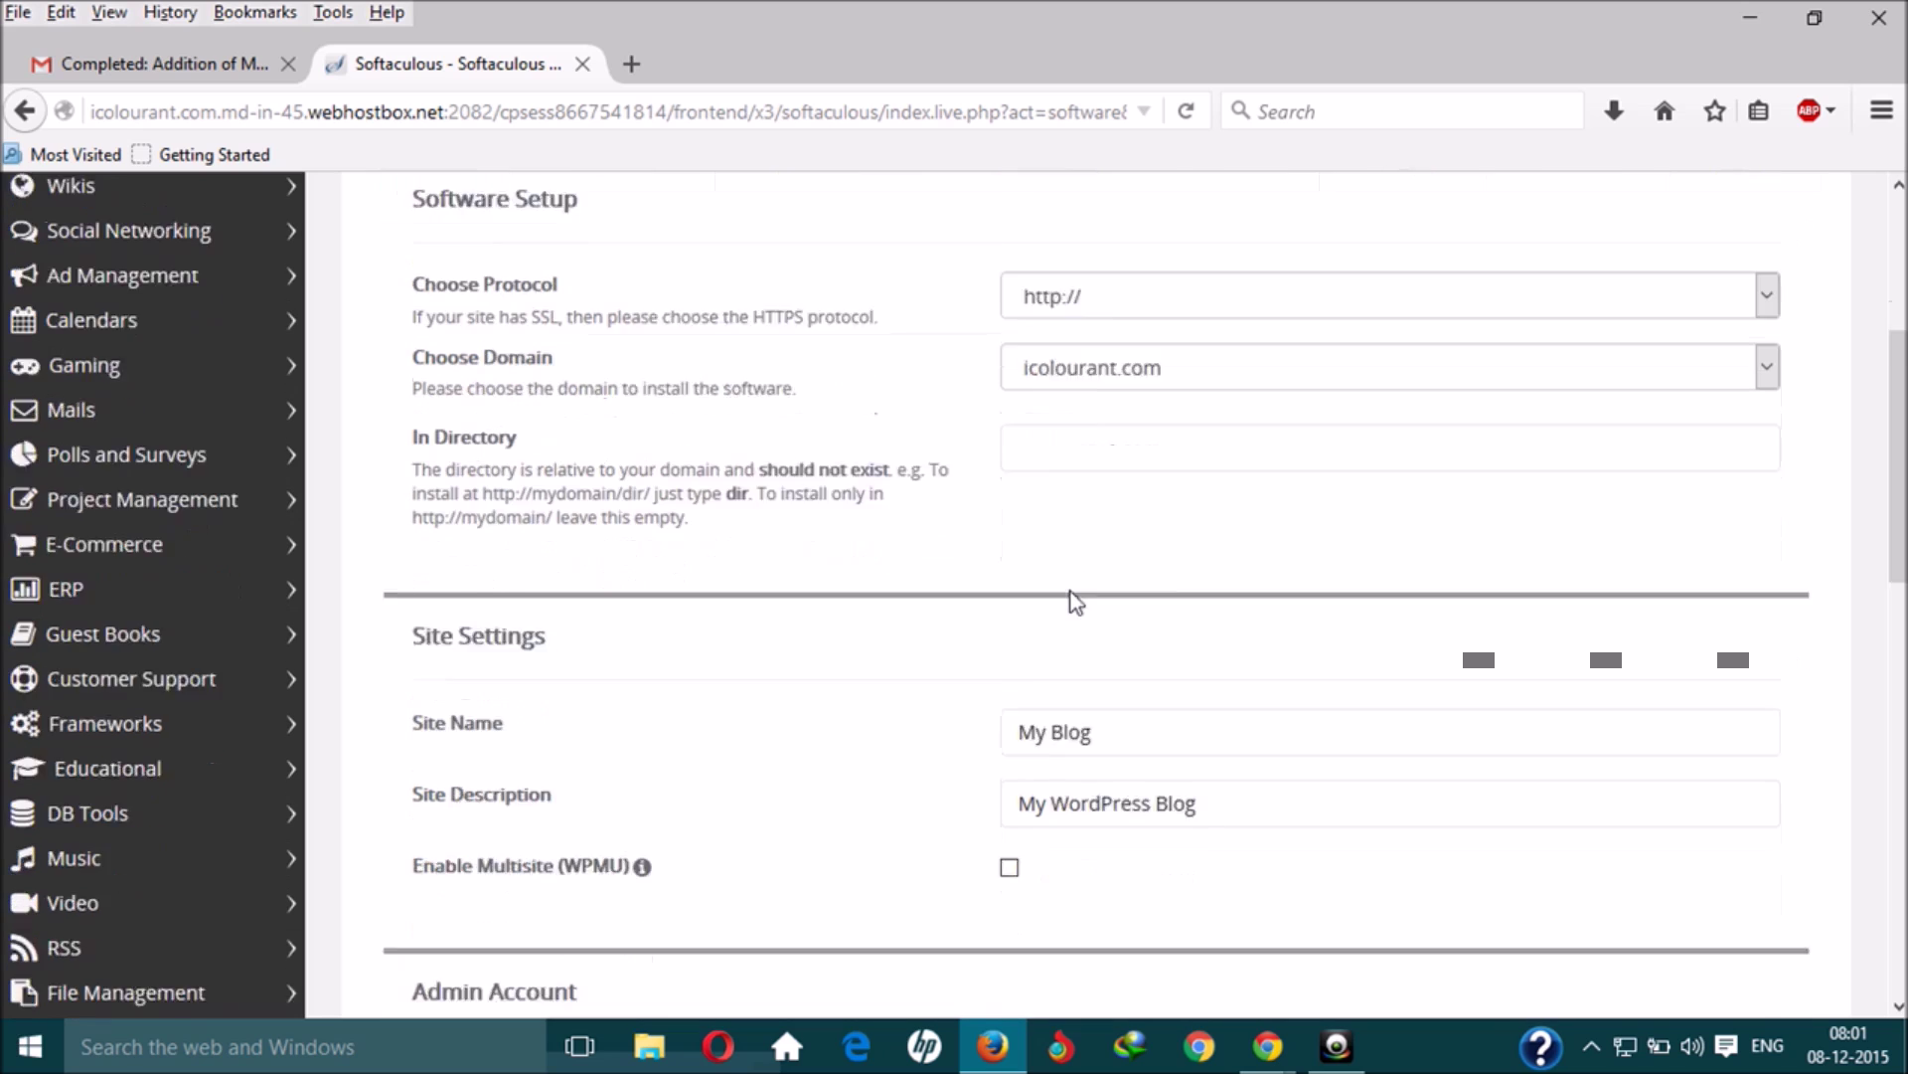
# Set the site name to 'icolourant' and the description to 'Information everywhere'
pyautogui.click(1106, 661)
pyautogui.hotkey('ctrl', 'a')
pyautogui.write('i')
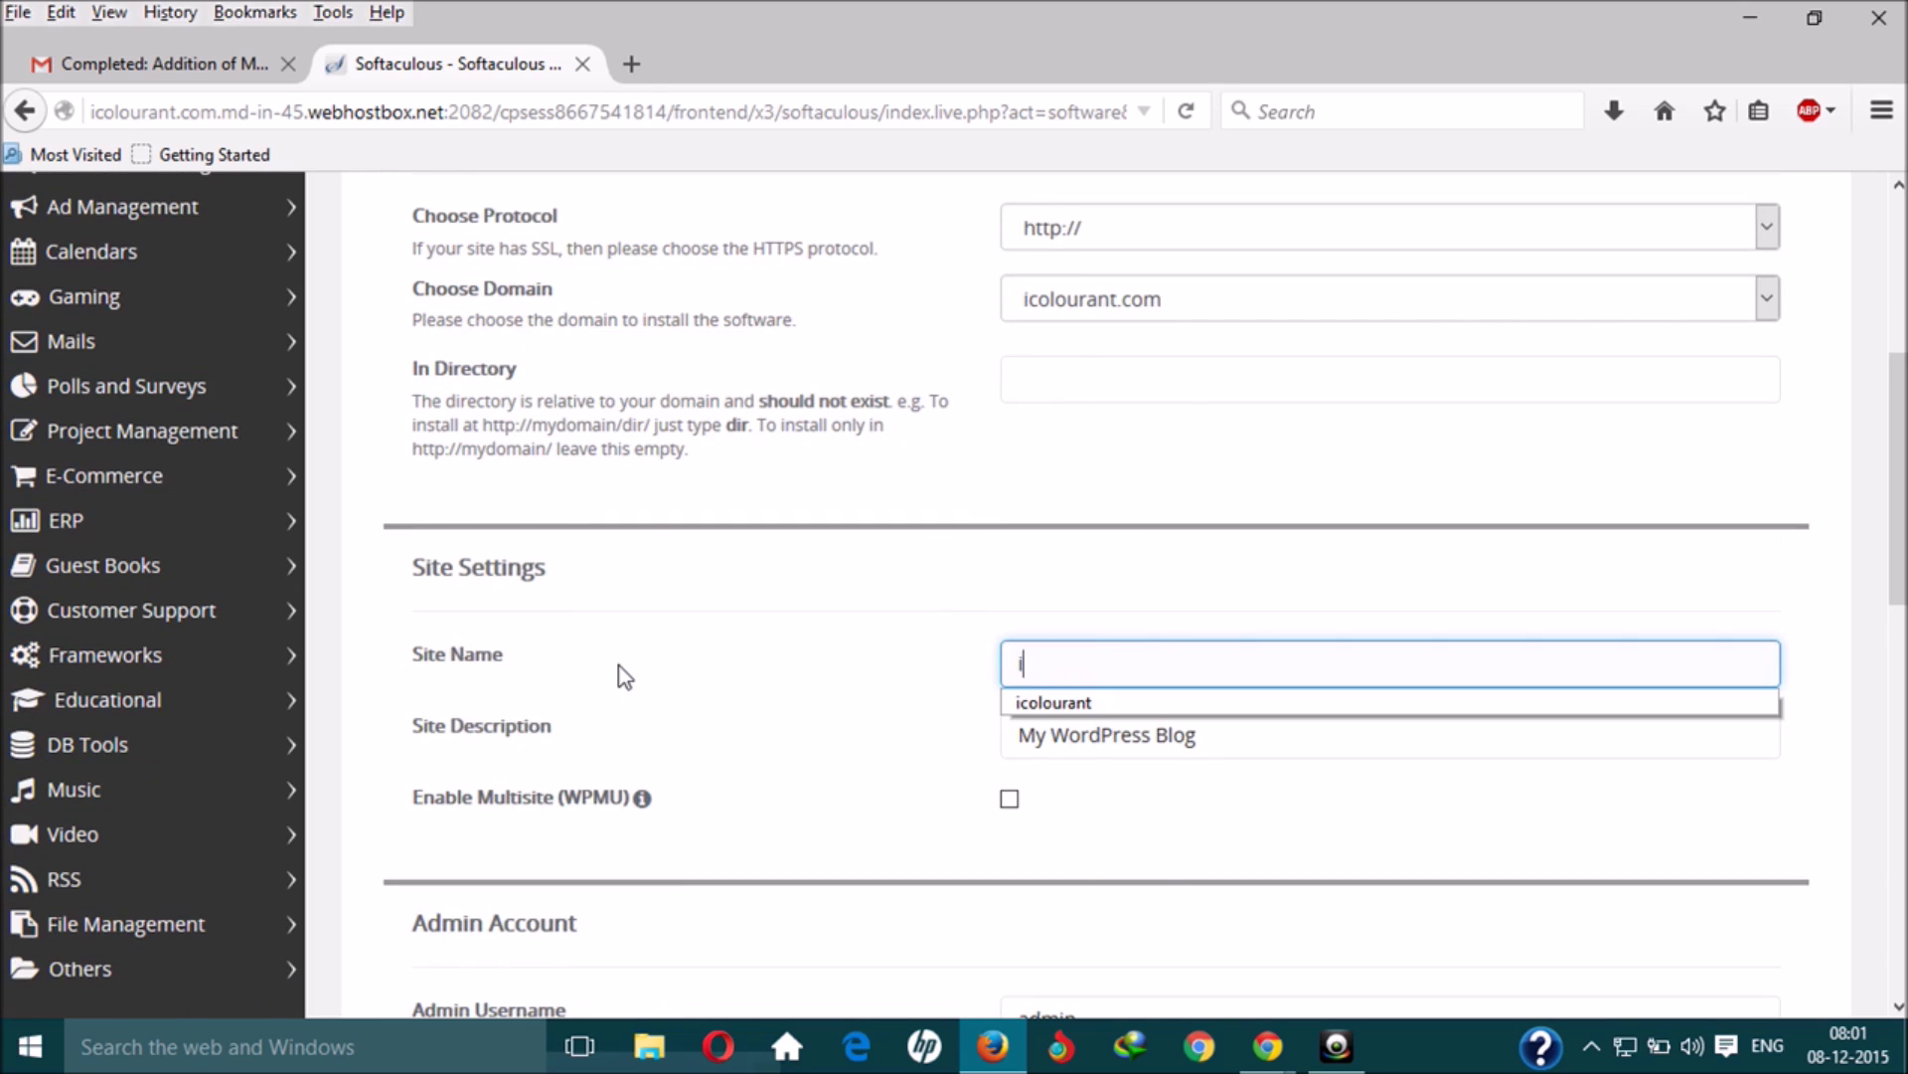
pyautogui.write('colourant')
pyautogui.click(1062, 734)
pyautogui.tripleClick(1061, 733)
pyautogui.press('BackSpace')
pyautogui.click(1070, 733)
pyautogui.click(1090, 785)
# Copy the generated admin password for later login
pyautogui.scroll(-3, 815, 666)
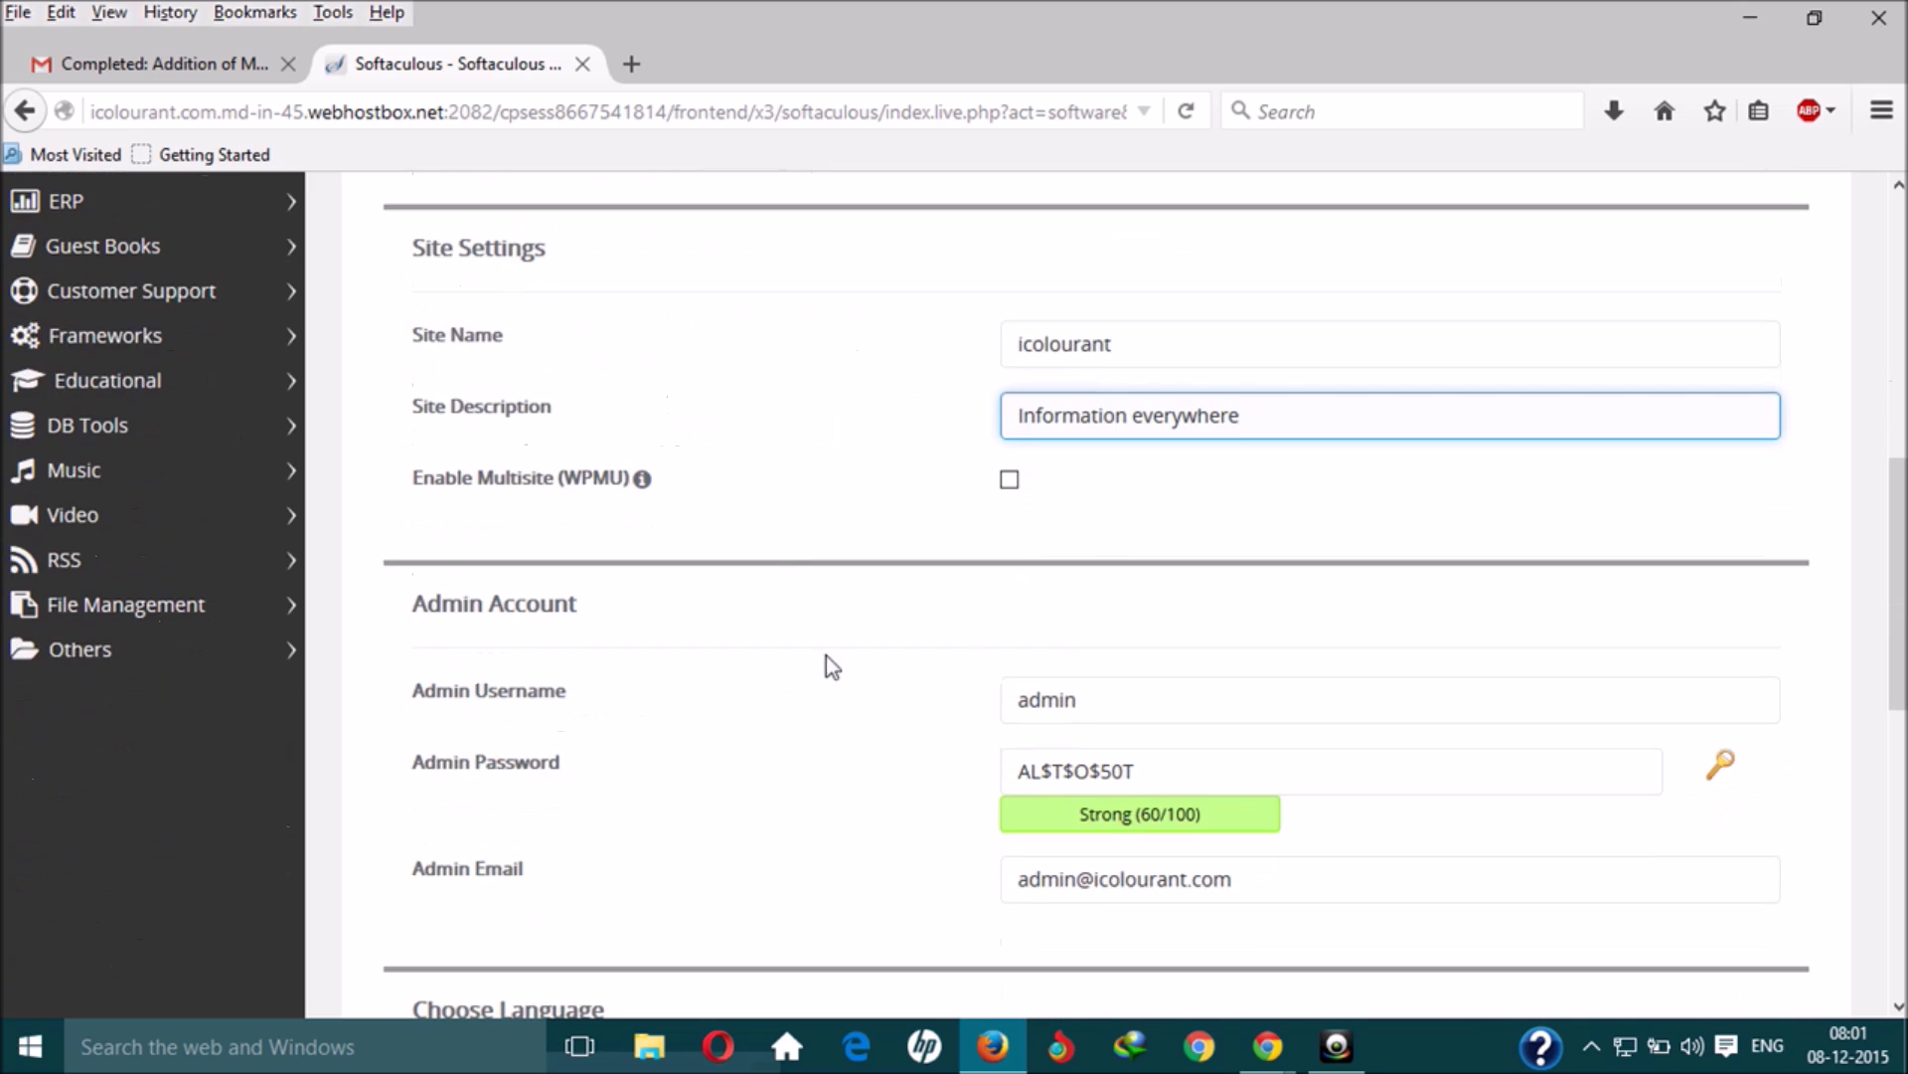
pyautogui.scroll(-3, 894, 549)
pyautogui.click(1154, 453)
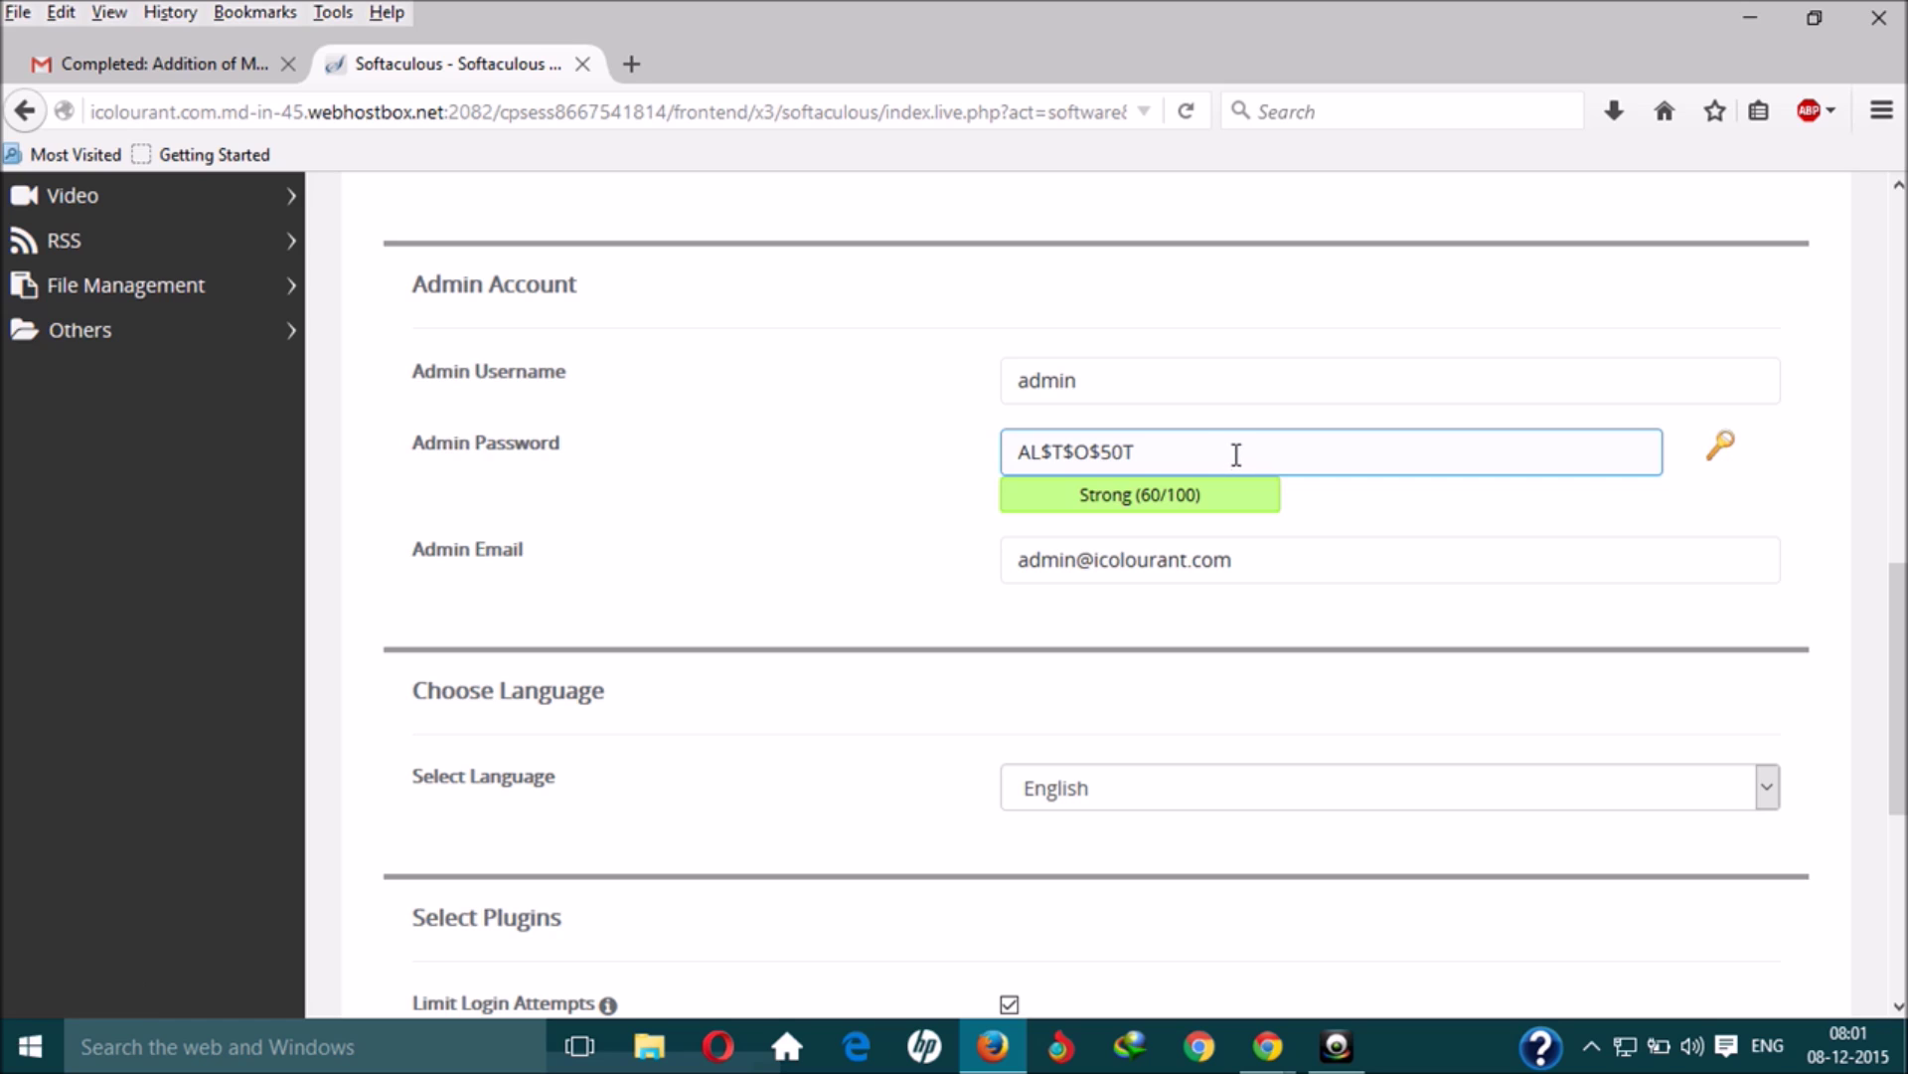
pyautogui.moveTo(1232, 453); pyautogui.dragTo(954, 451)
pyautogui.rightClick(1072, 465)
pyautogui.click(1139, 553)
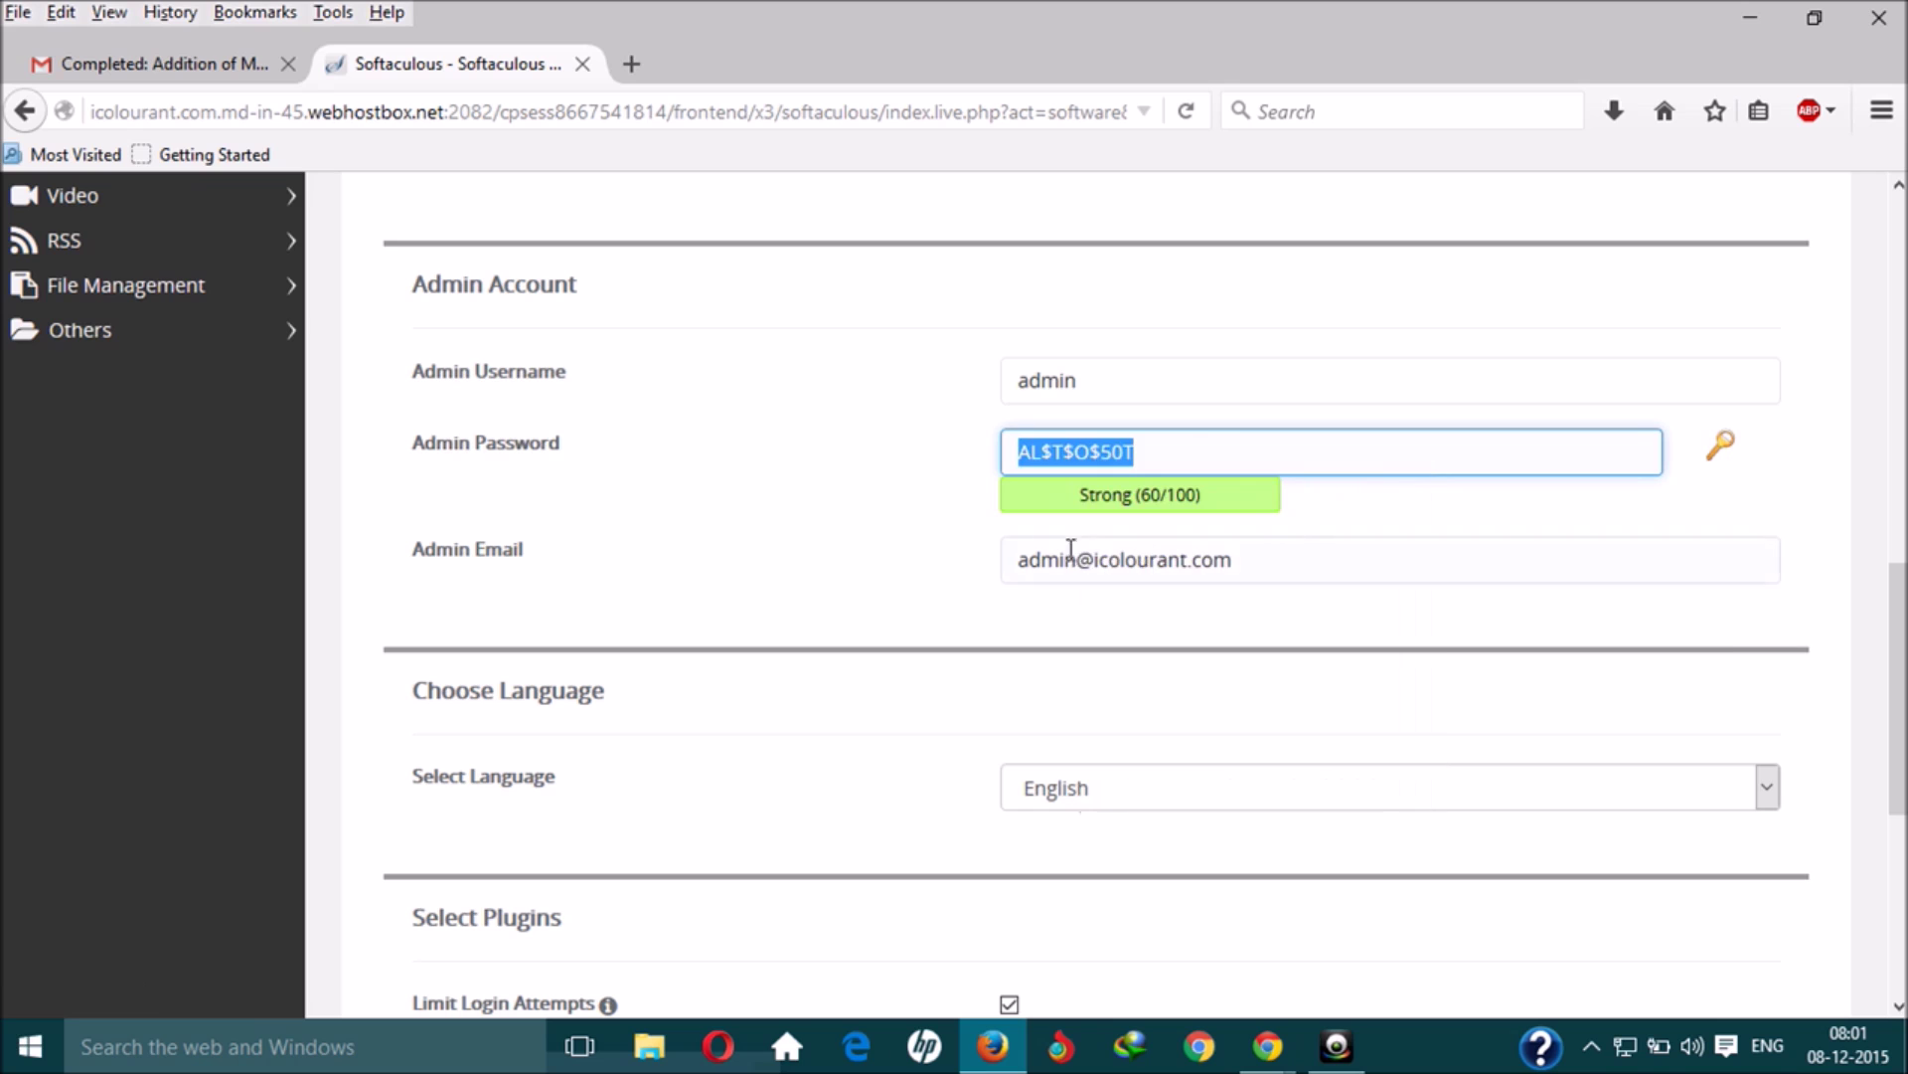
# Expand the Advanced Options database settings of the install form
pyautogui.scroll(-3, 874, 517)
pyautogui.scroll(-5, 735, 574)
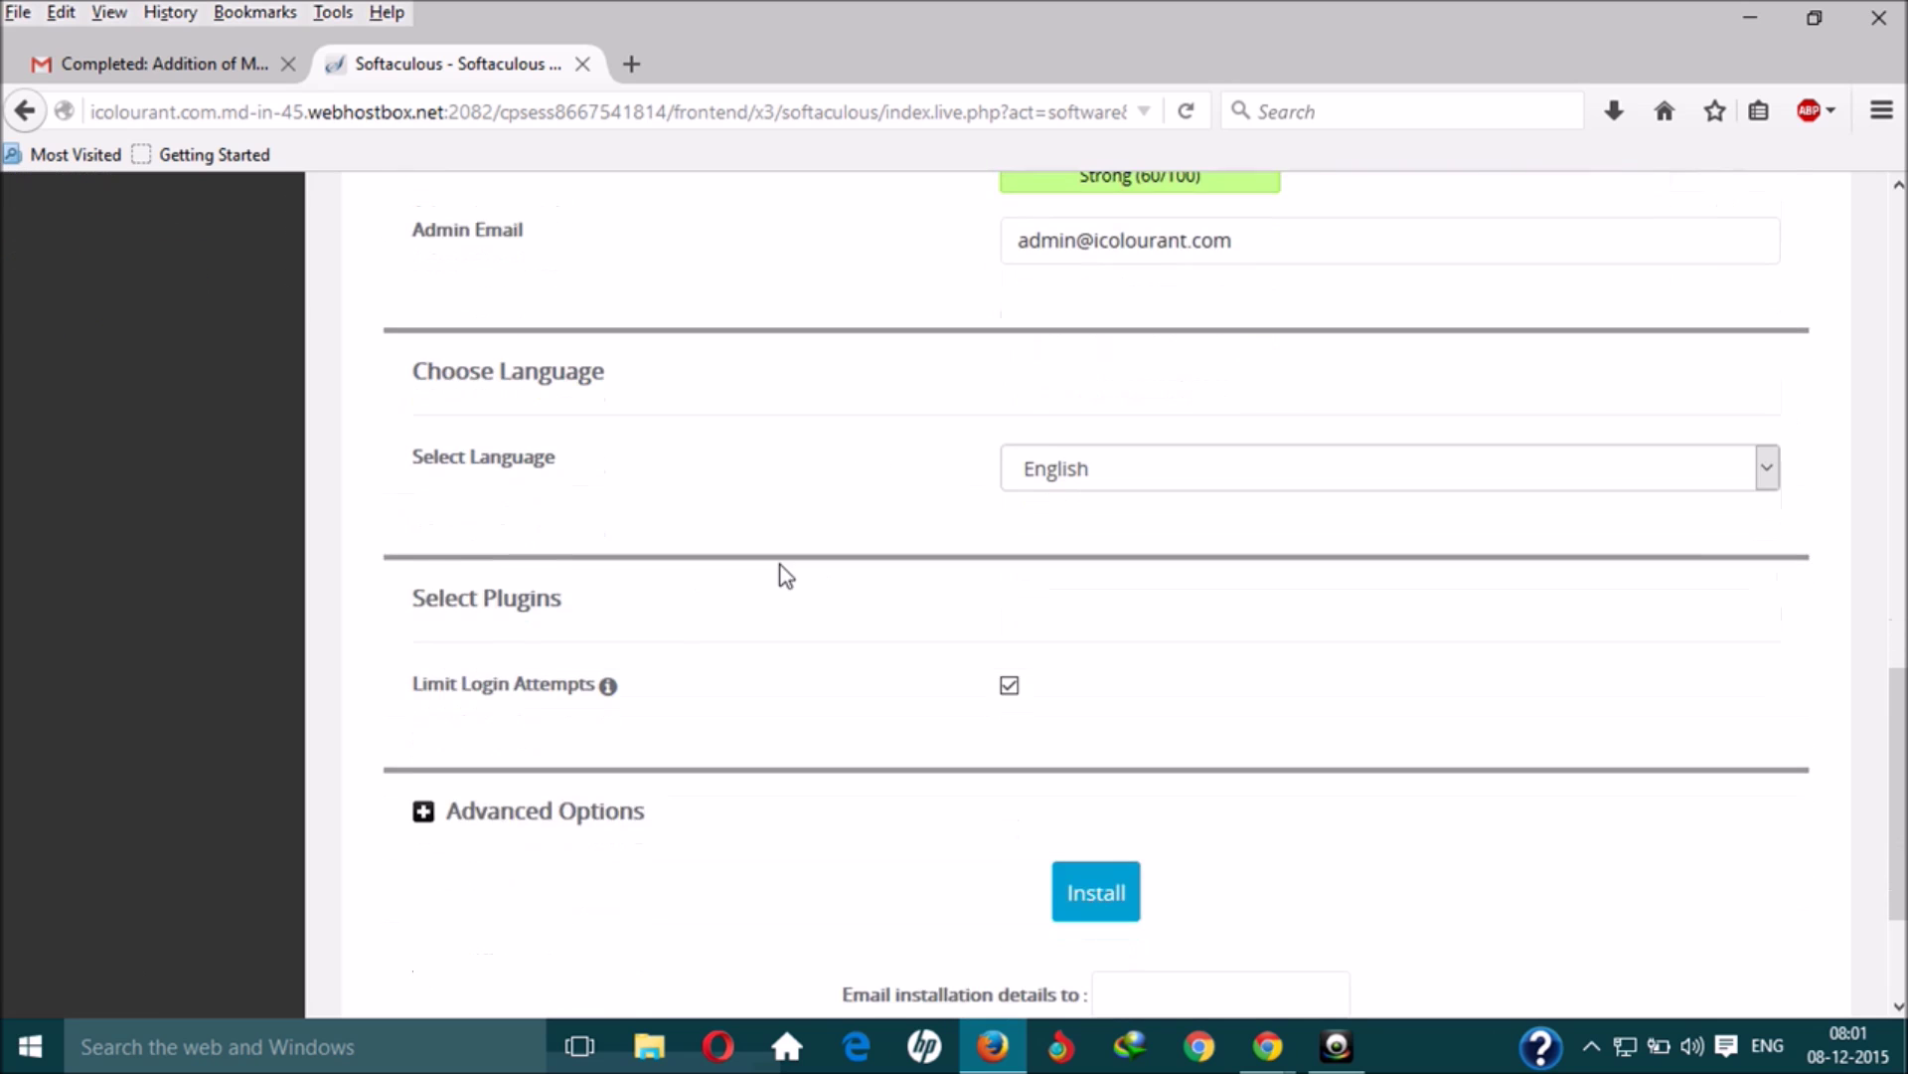
pyautogui.click(468, 656)
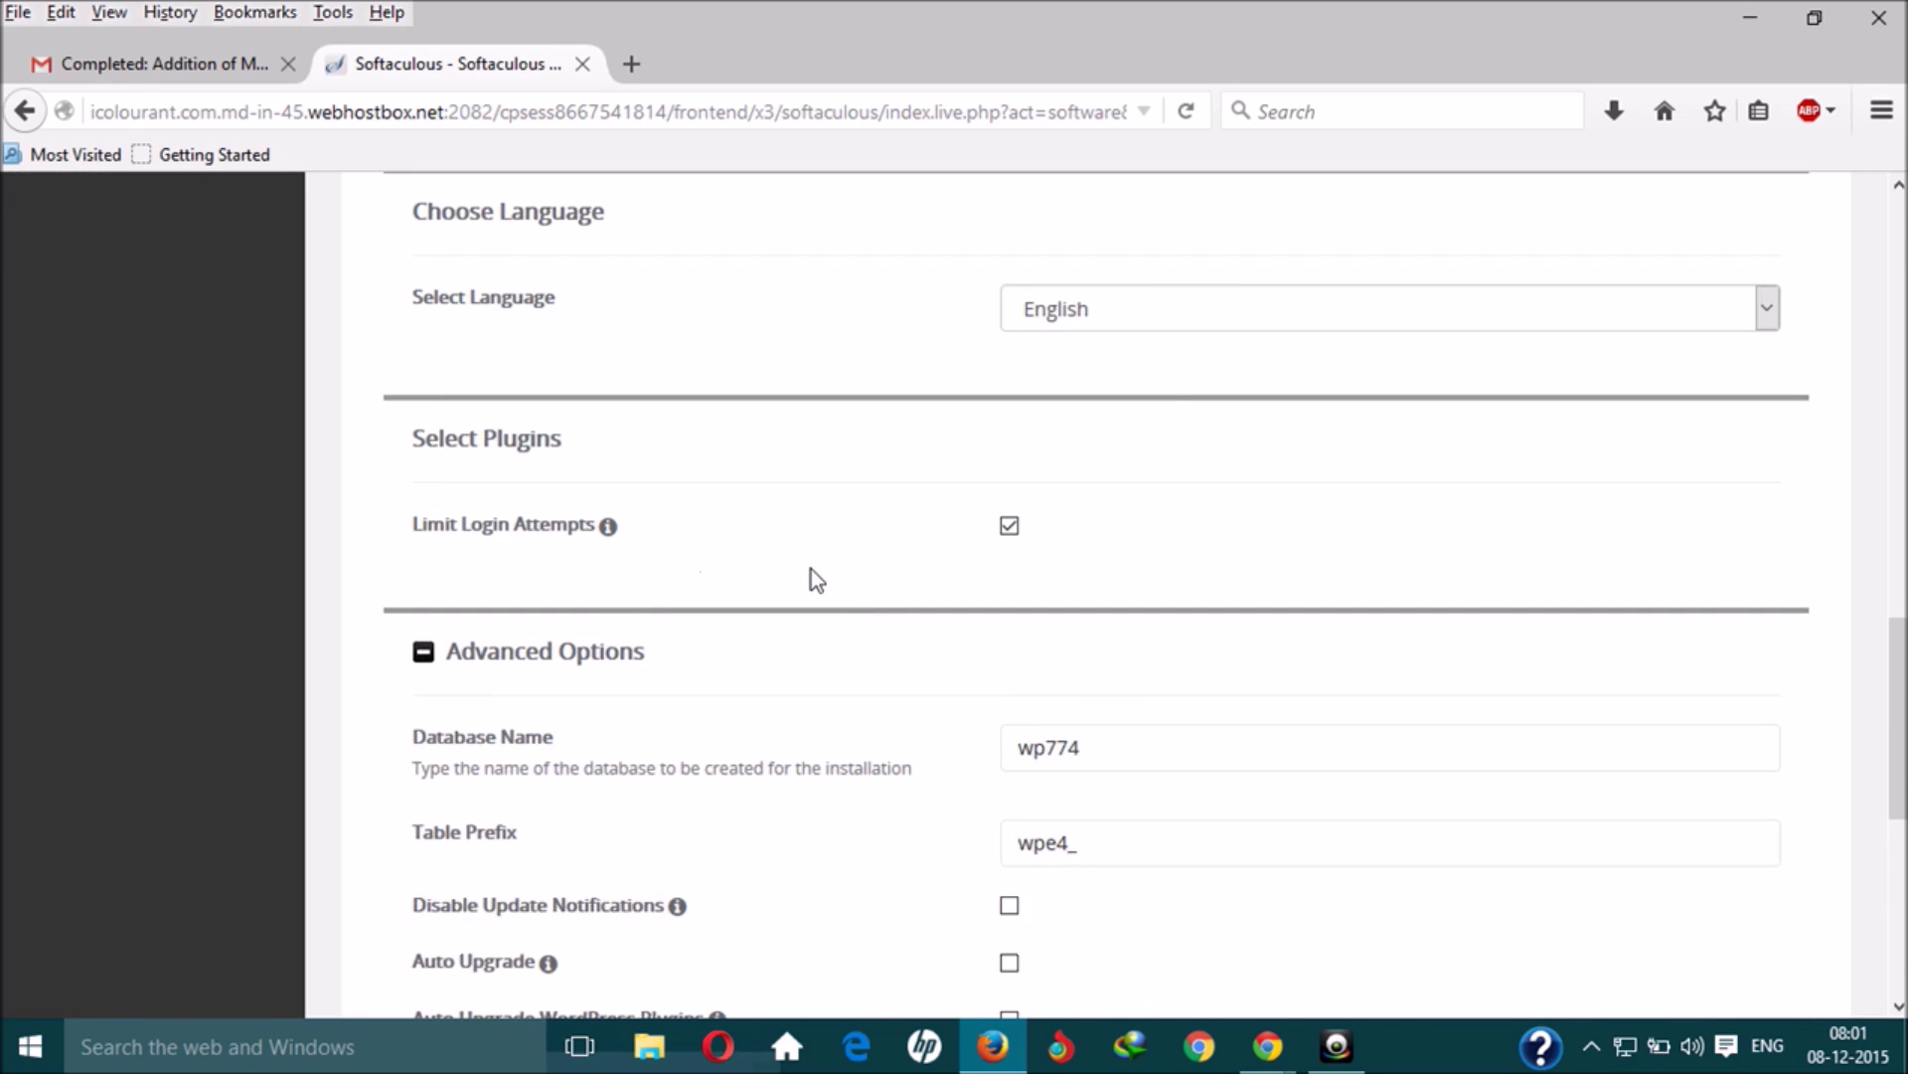
pyautogui.scroll(-3, 874, 573)
pyautogui.scroll(-5, 795, 487)
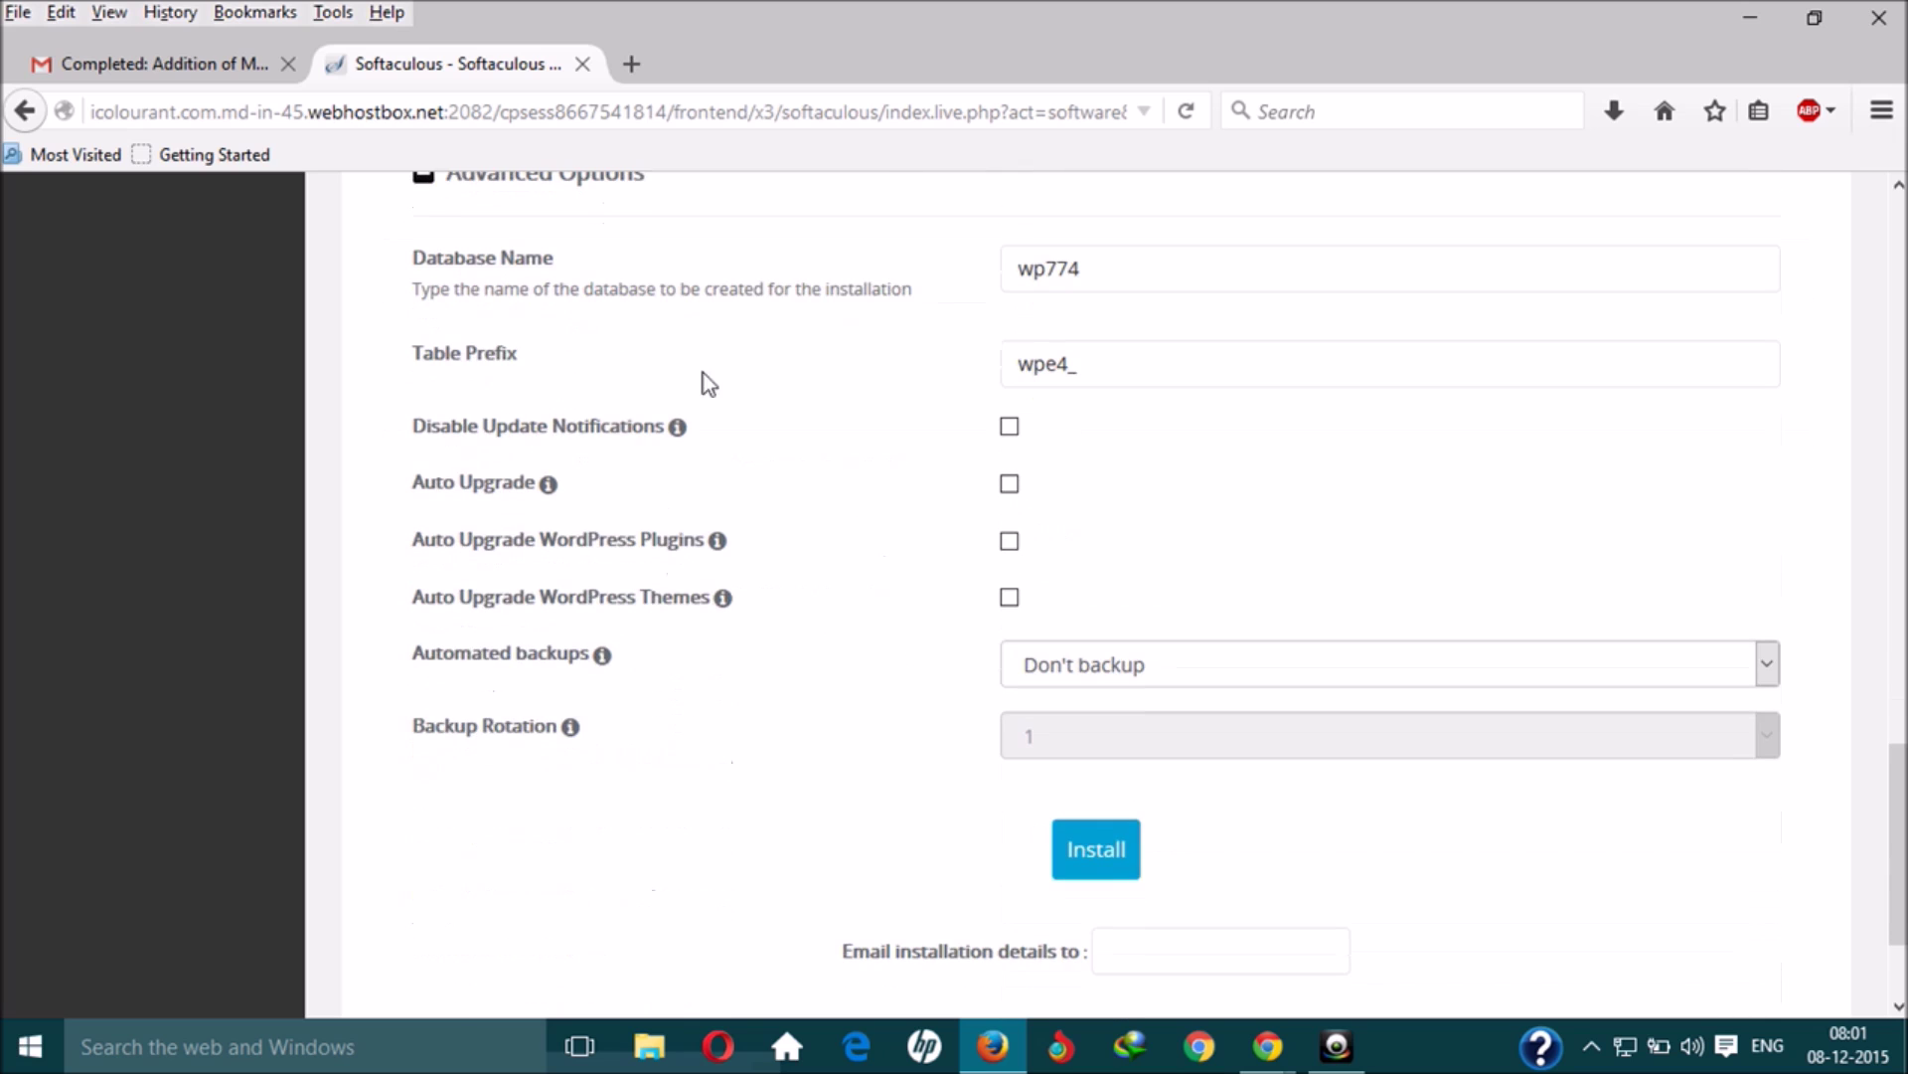
pyautogui.scroll(-3, 811, 604)
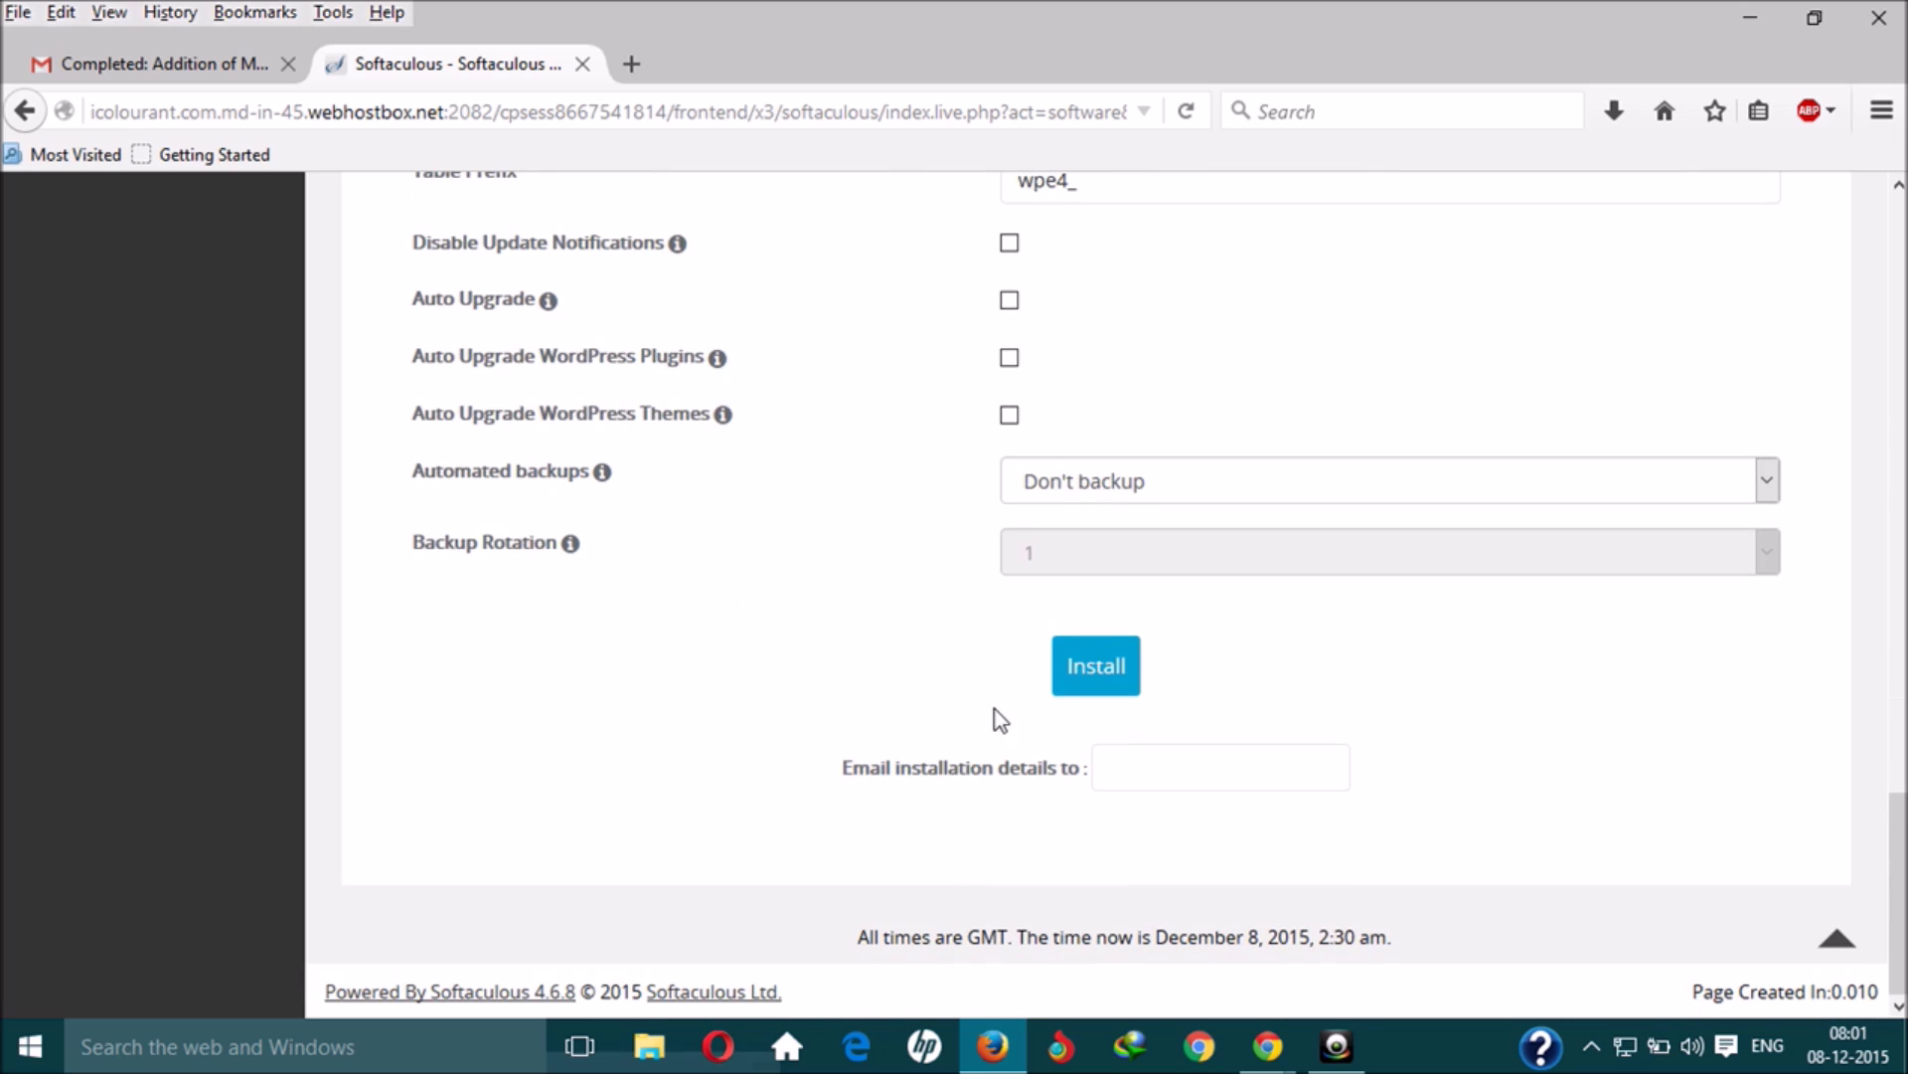
pyautogui.moveTo(874, 774); pyautogui.dragTo(995, 771)
# Leave the installation-details email empty and install WordPress 4.3.1 on icolourant.com
pyautogui.click(997, 775)
pyautogui.click(1099, 767)
pyautogui.click(1010, 749)
pyautogui.scroll(3, 1010, 766)
pyautogui.scroll(-3, 873, 674)
pyautogui.click(1074, 664)
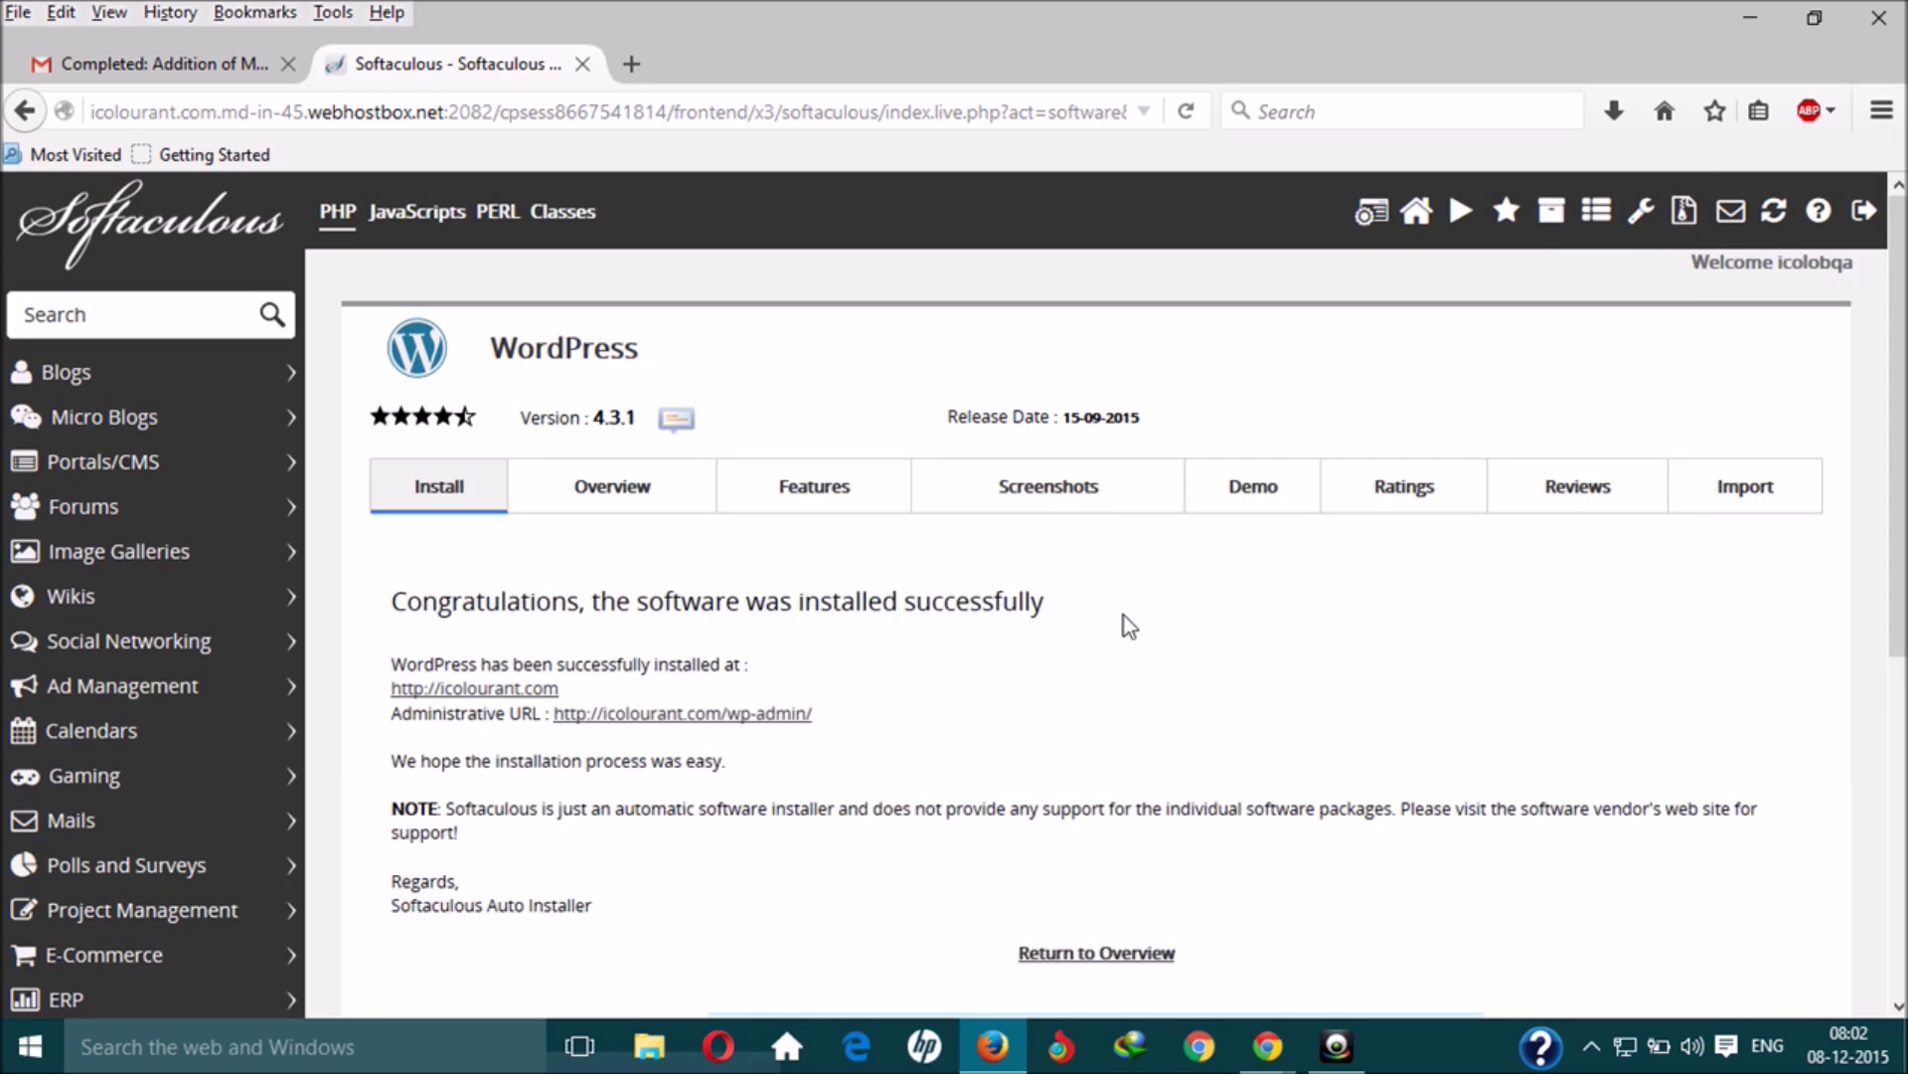
pyautogui.scroll(-2, 1171, 579)
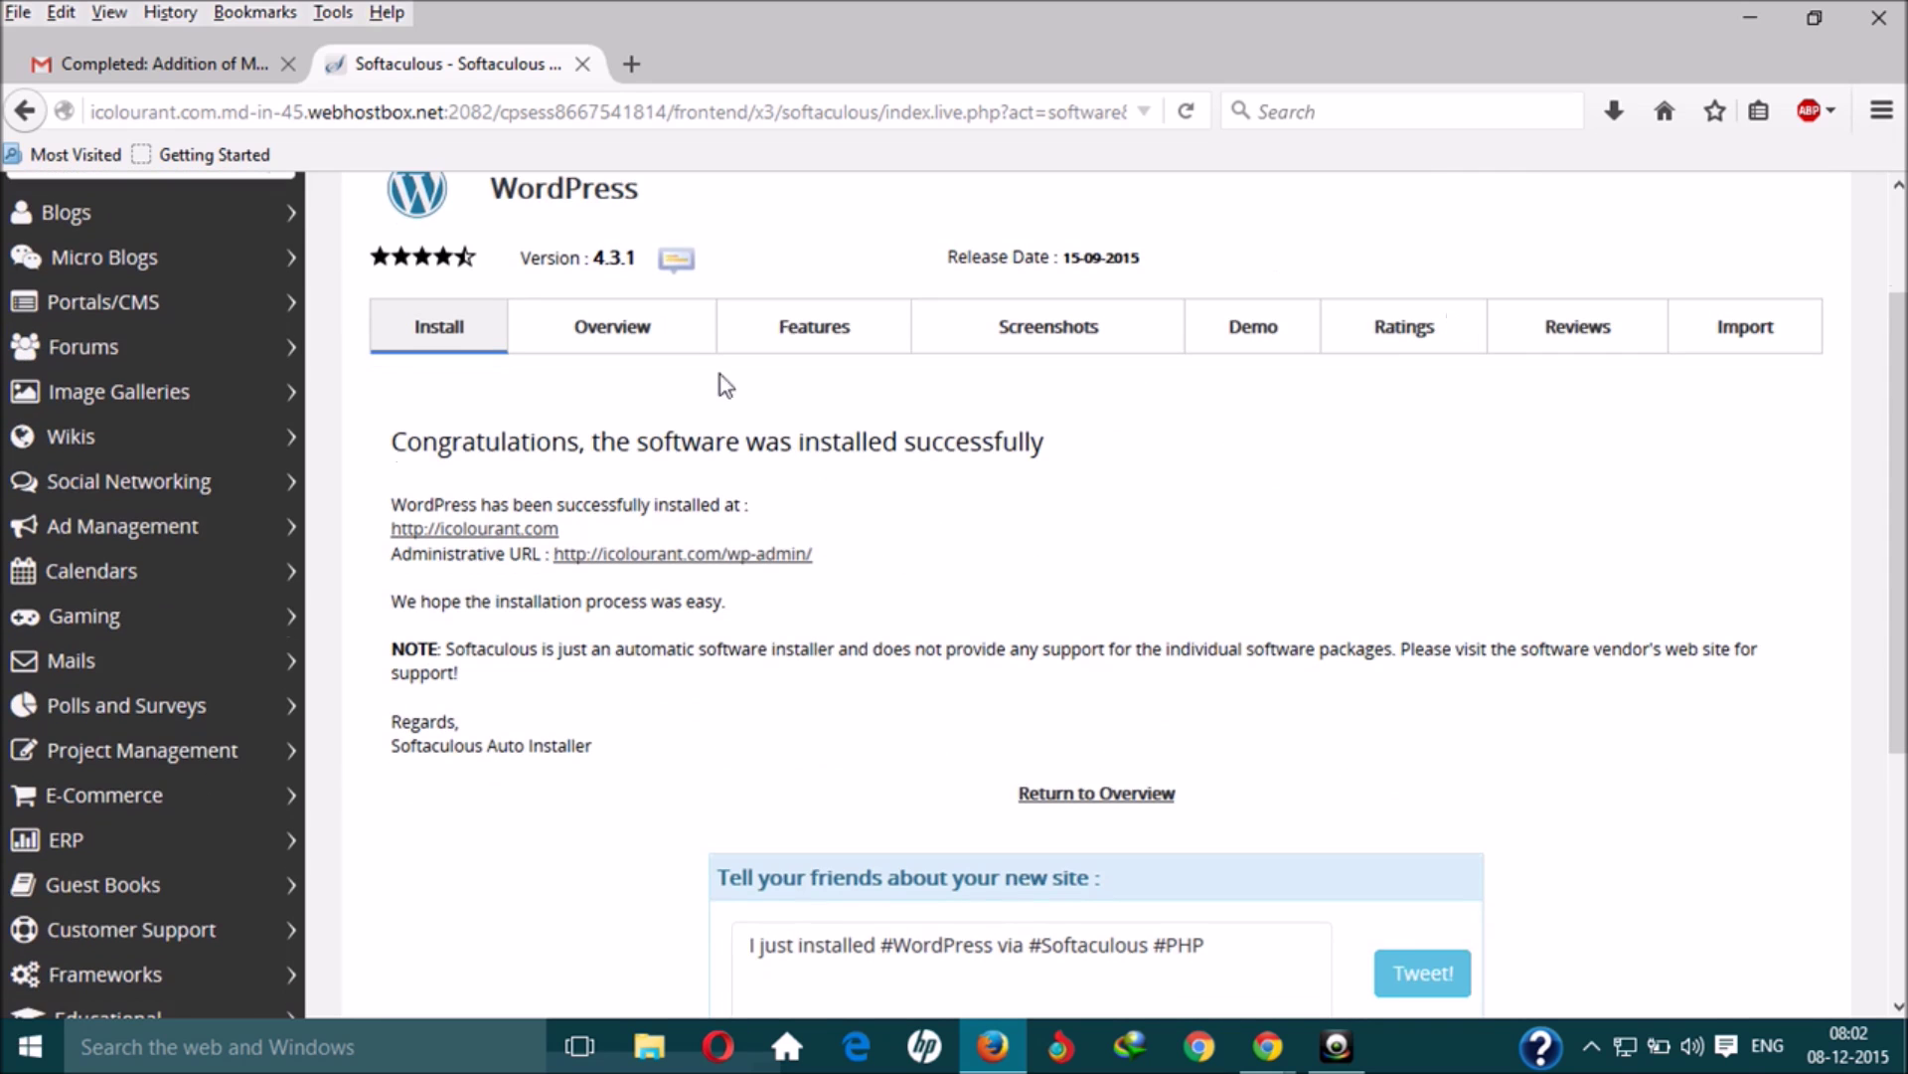
# Check icolourant.com twice in new tabs, then open the administrative URL login page
pyautogui.click(516, 530)
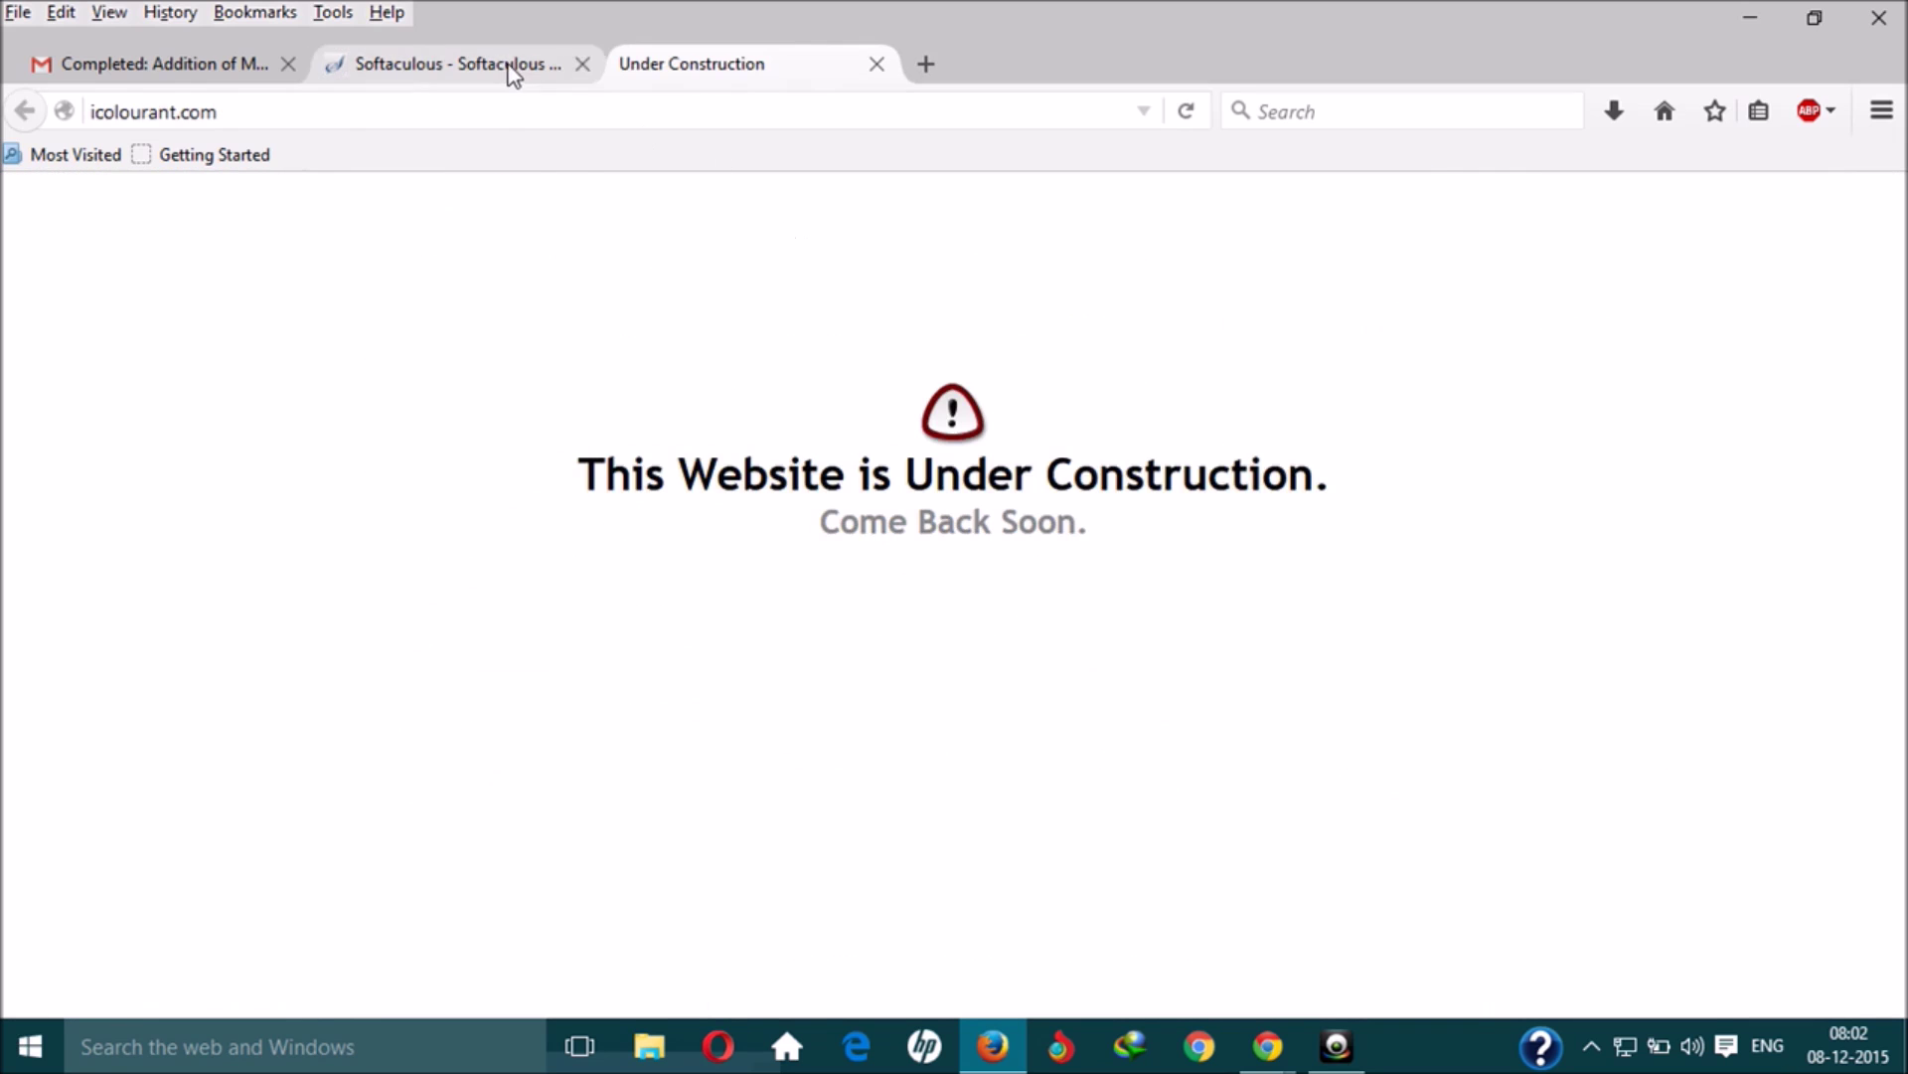
pyautogui.click(511, 71)
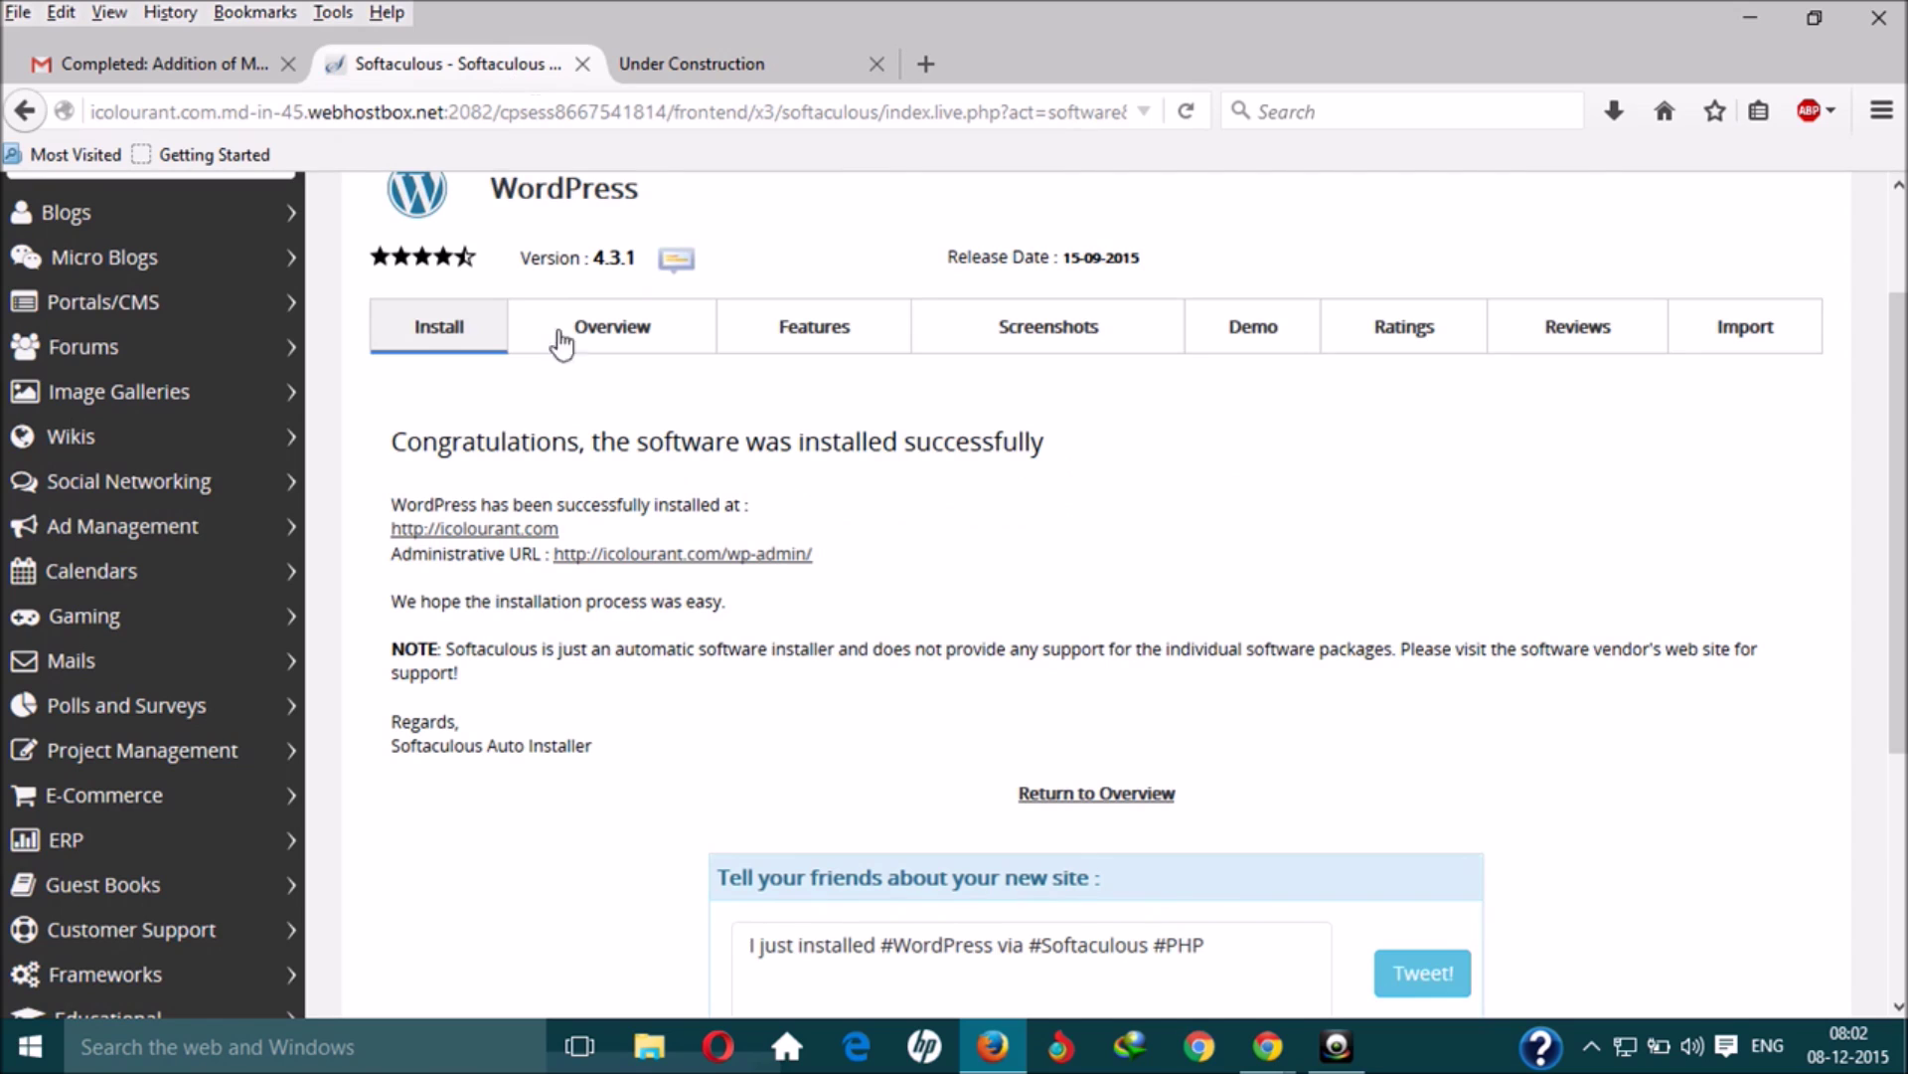
pyautogui.click(477, 530)
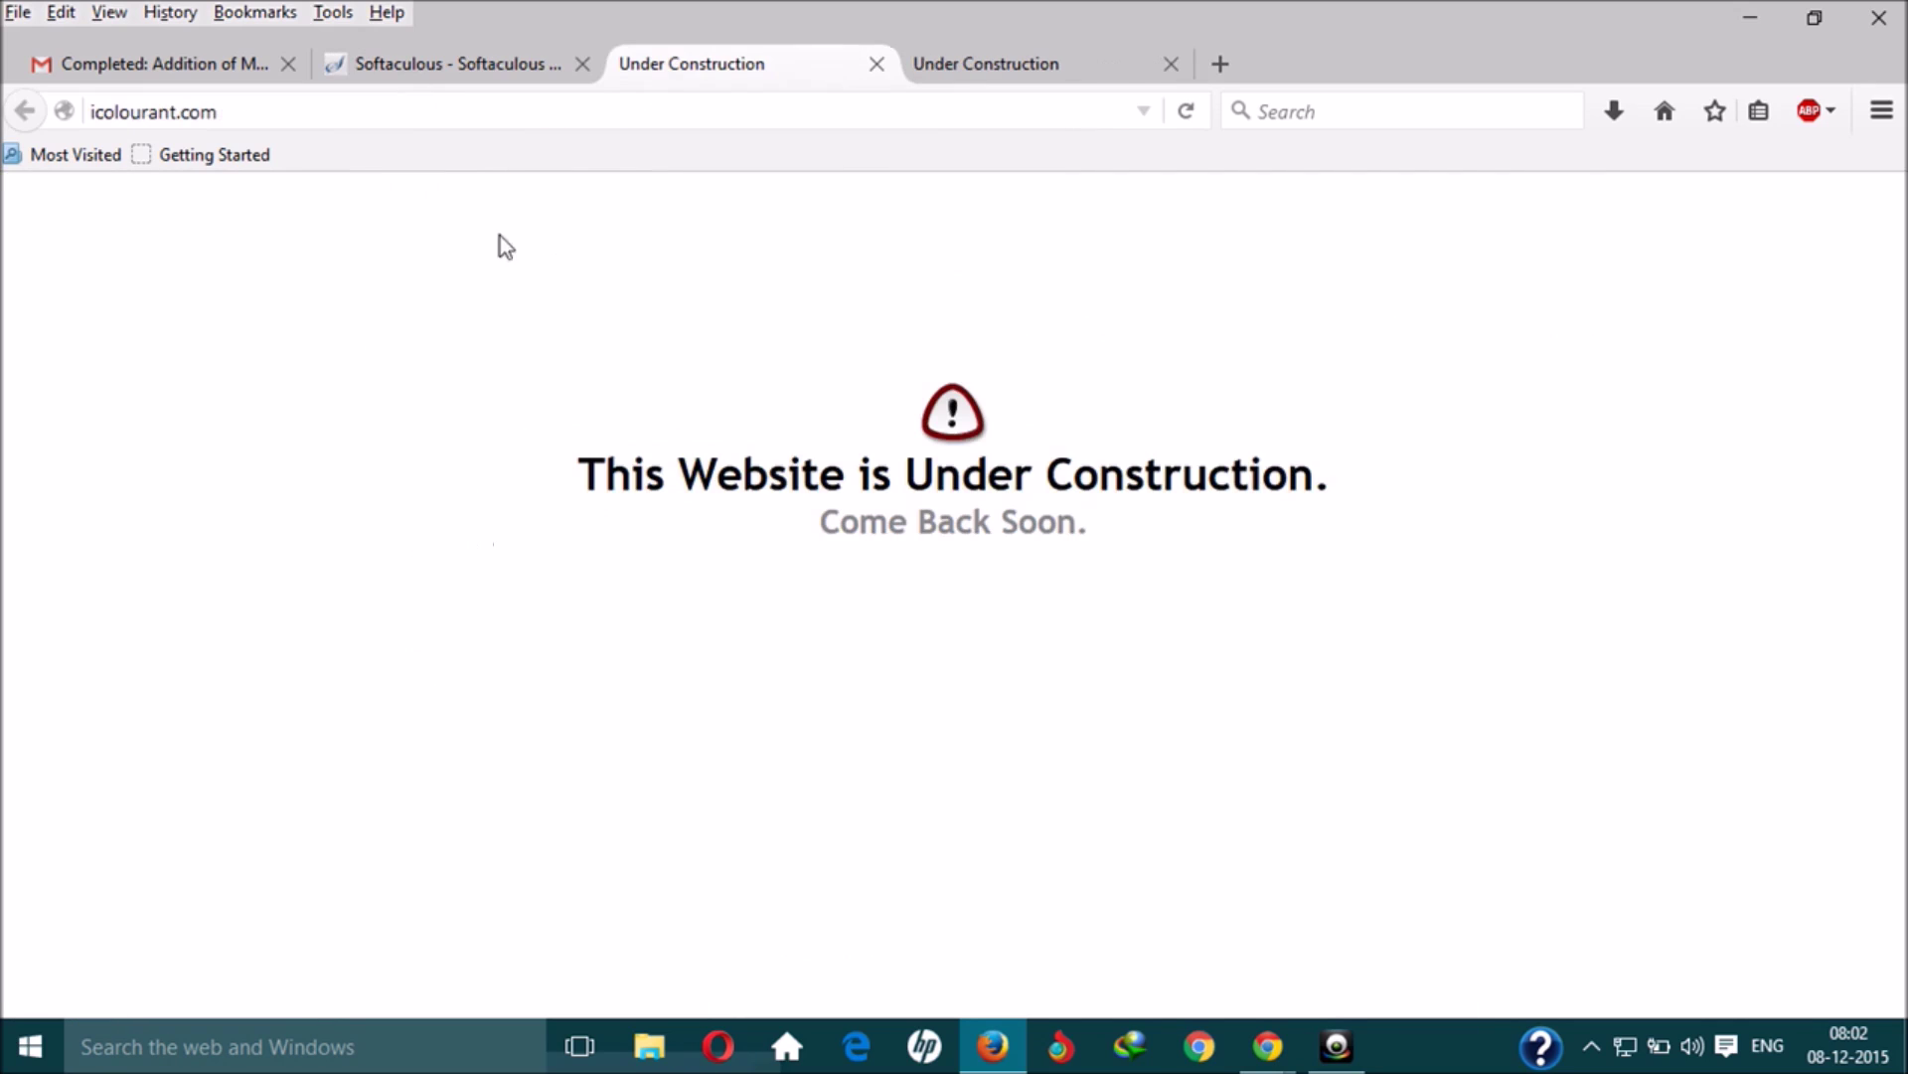
pyautogui.click(460, 71)
pyautogui.click(658, 553)
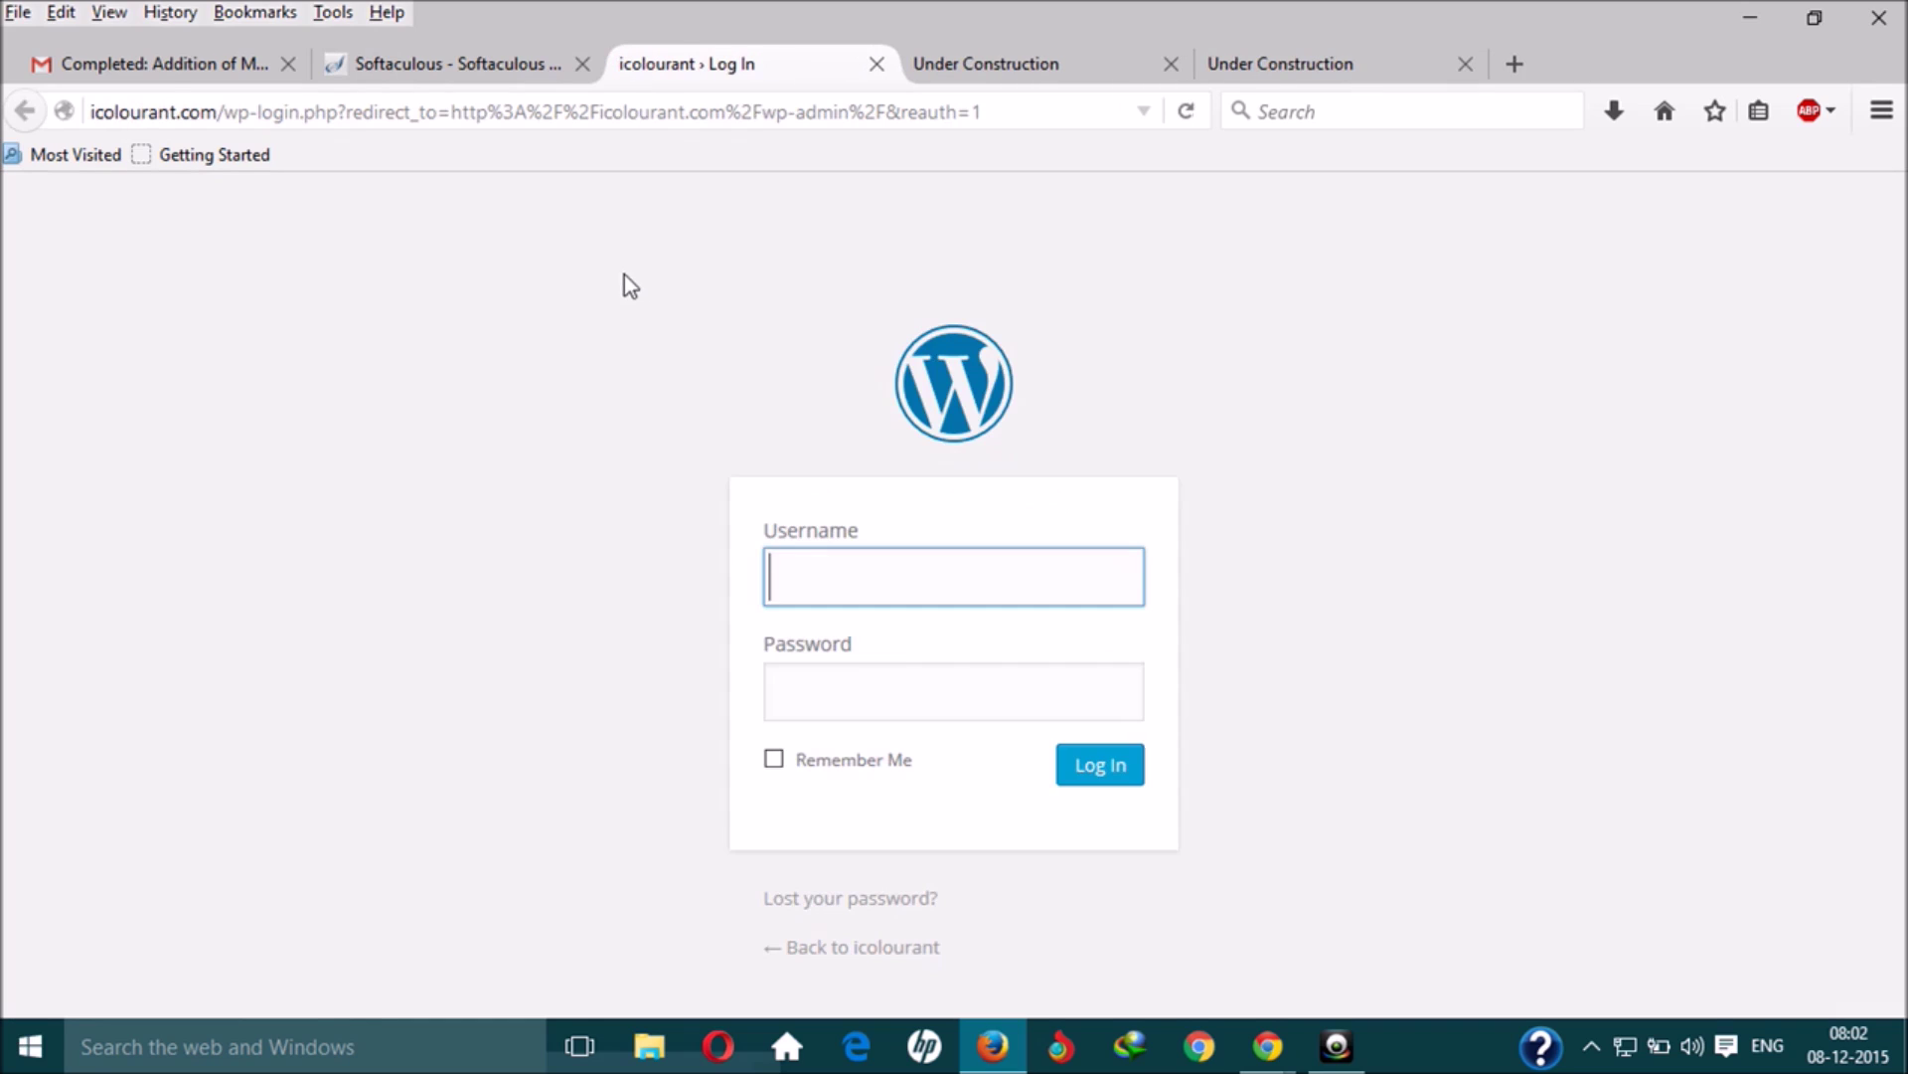
# Log in to WordPress as admin with the pasted password and close a leftover under-construction tab
pyautogui.click(815, 566)
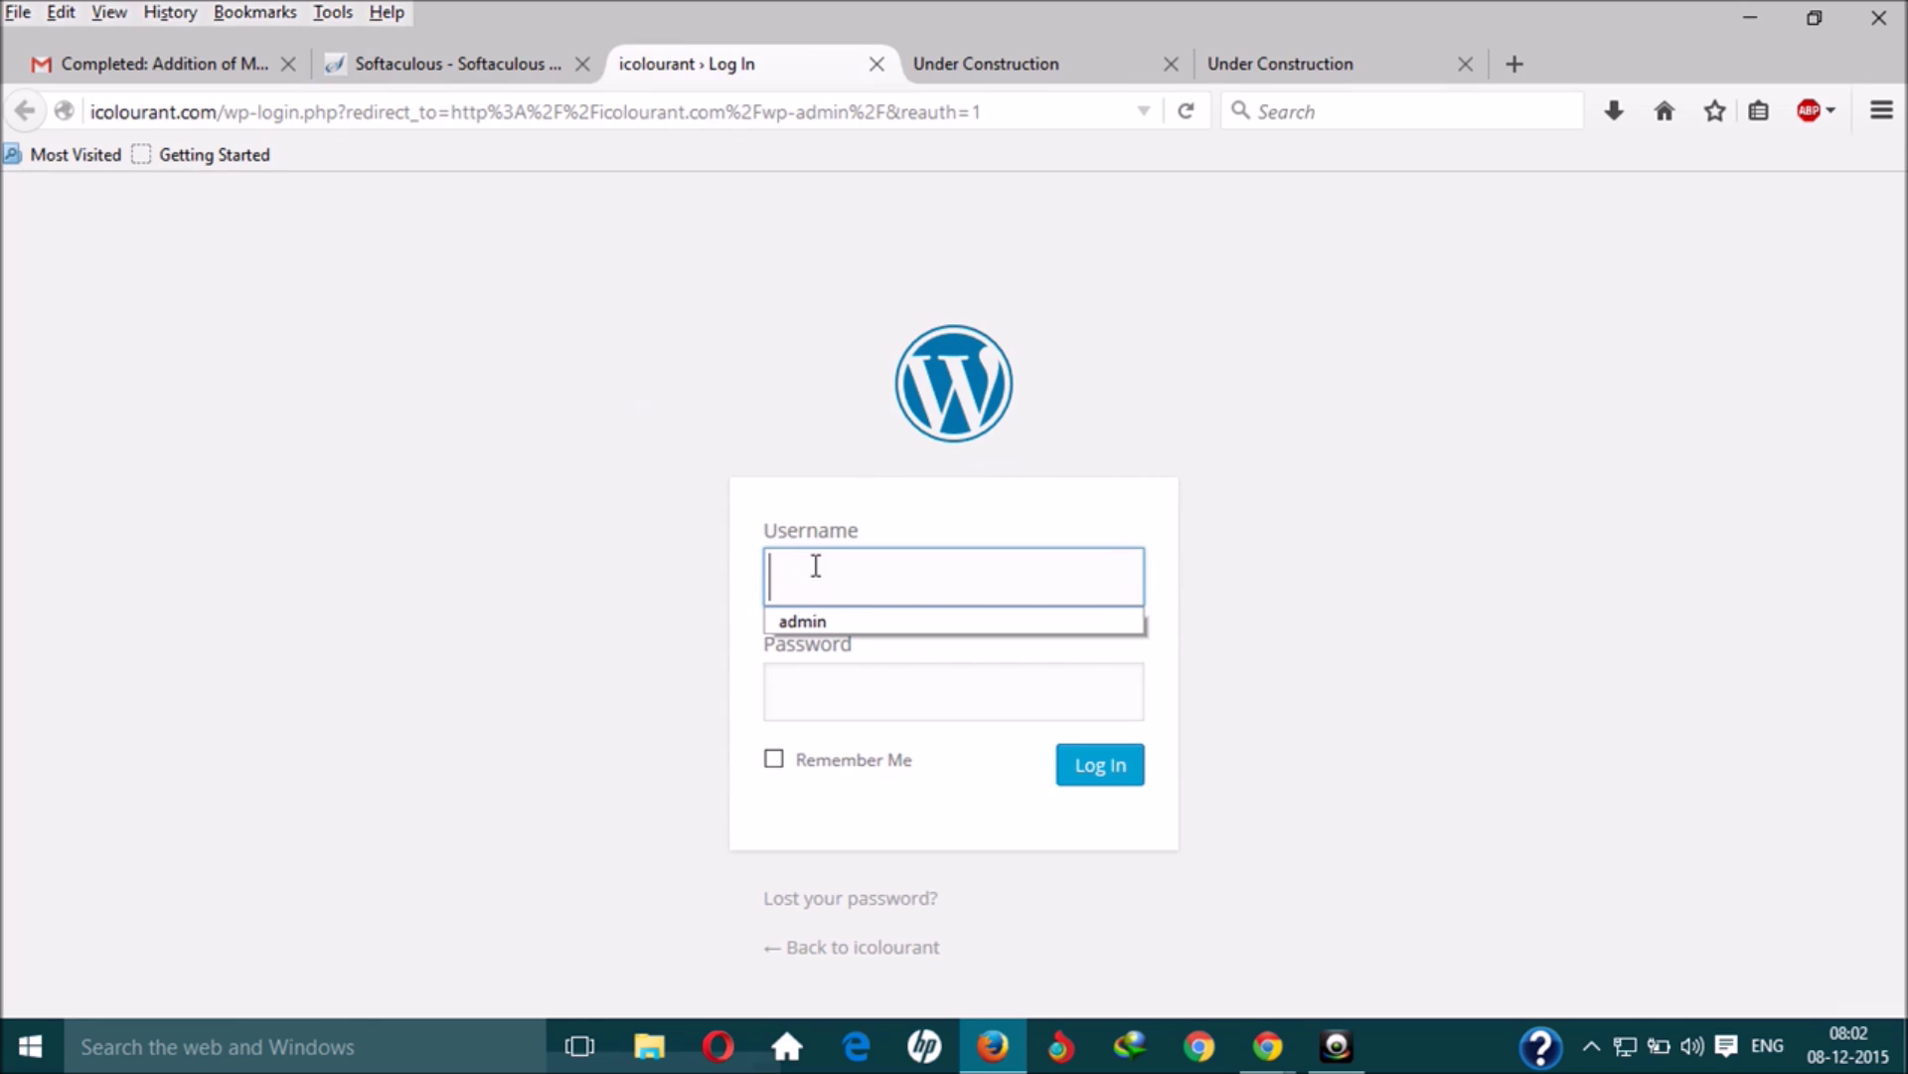
pyautogui.write('admin')
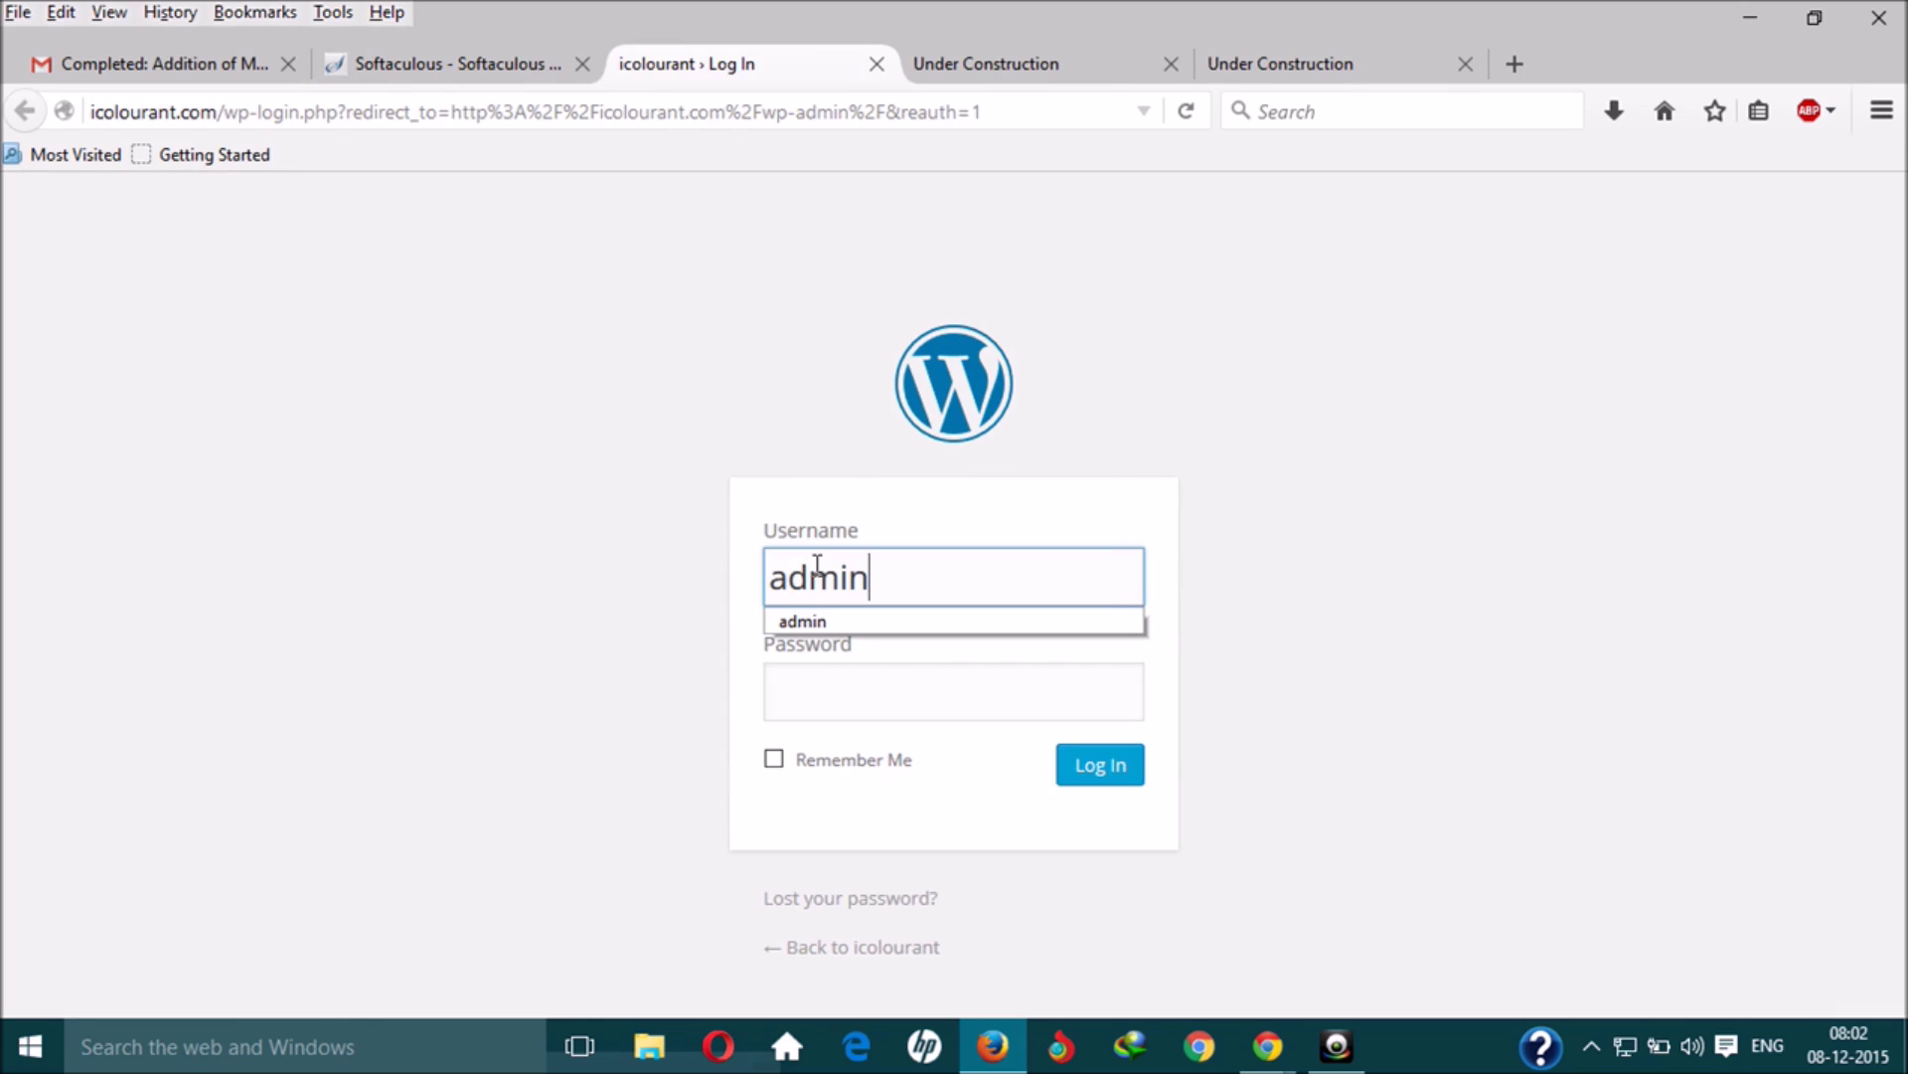
pyautogui.click(840, 697)
pyautogui.rightClick(837, 706)
pyautogui.click(892, 830)
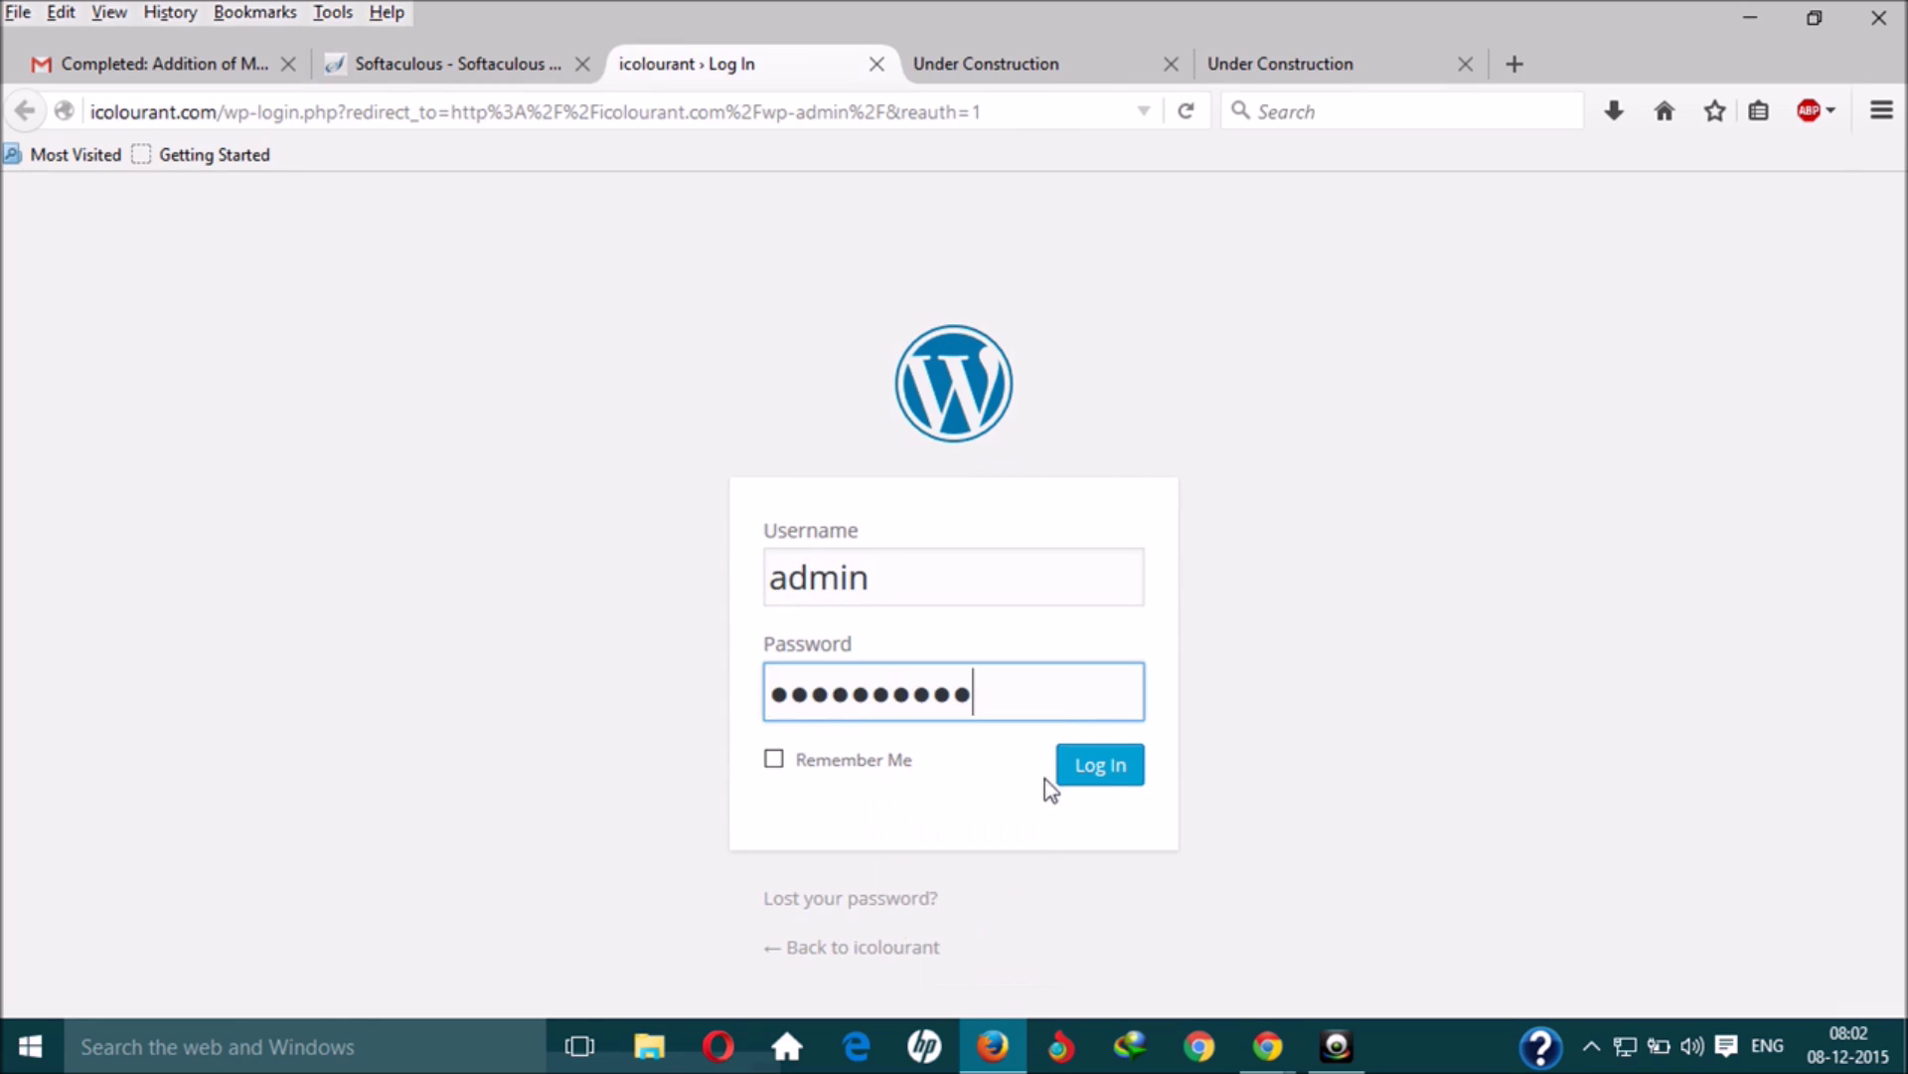
pyautogui.click(1102, 778)
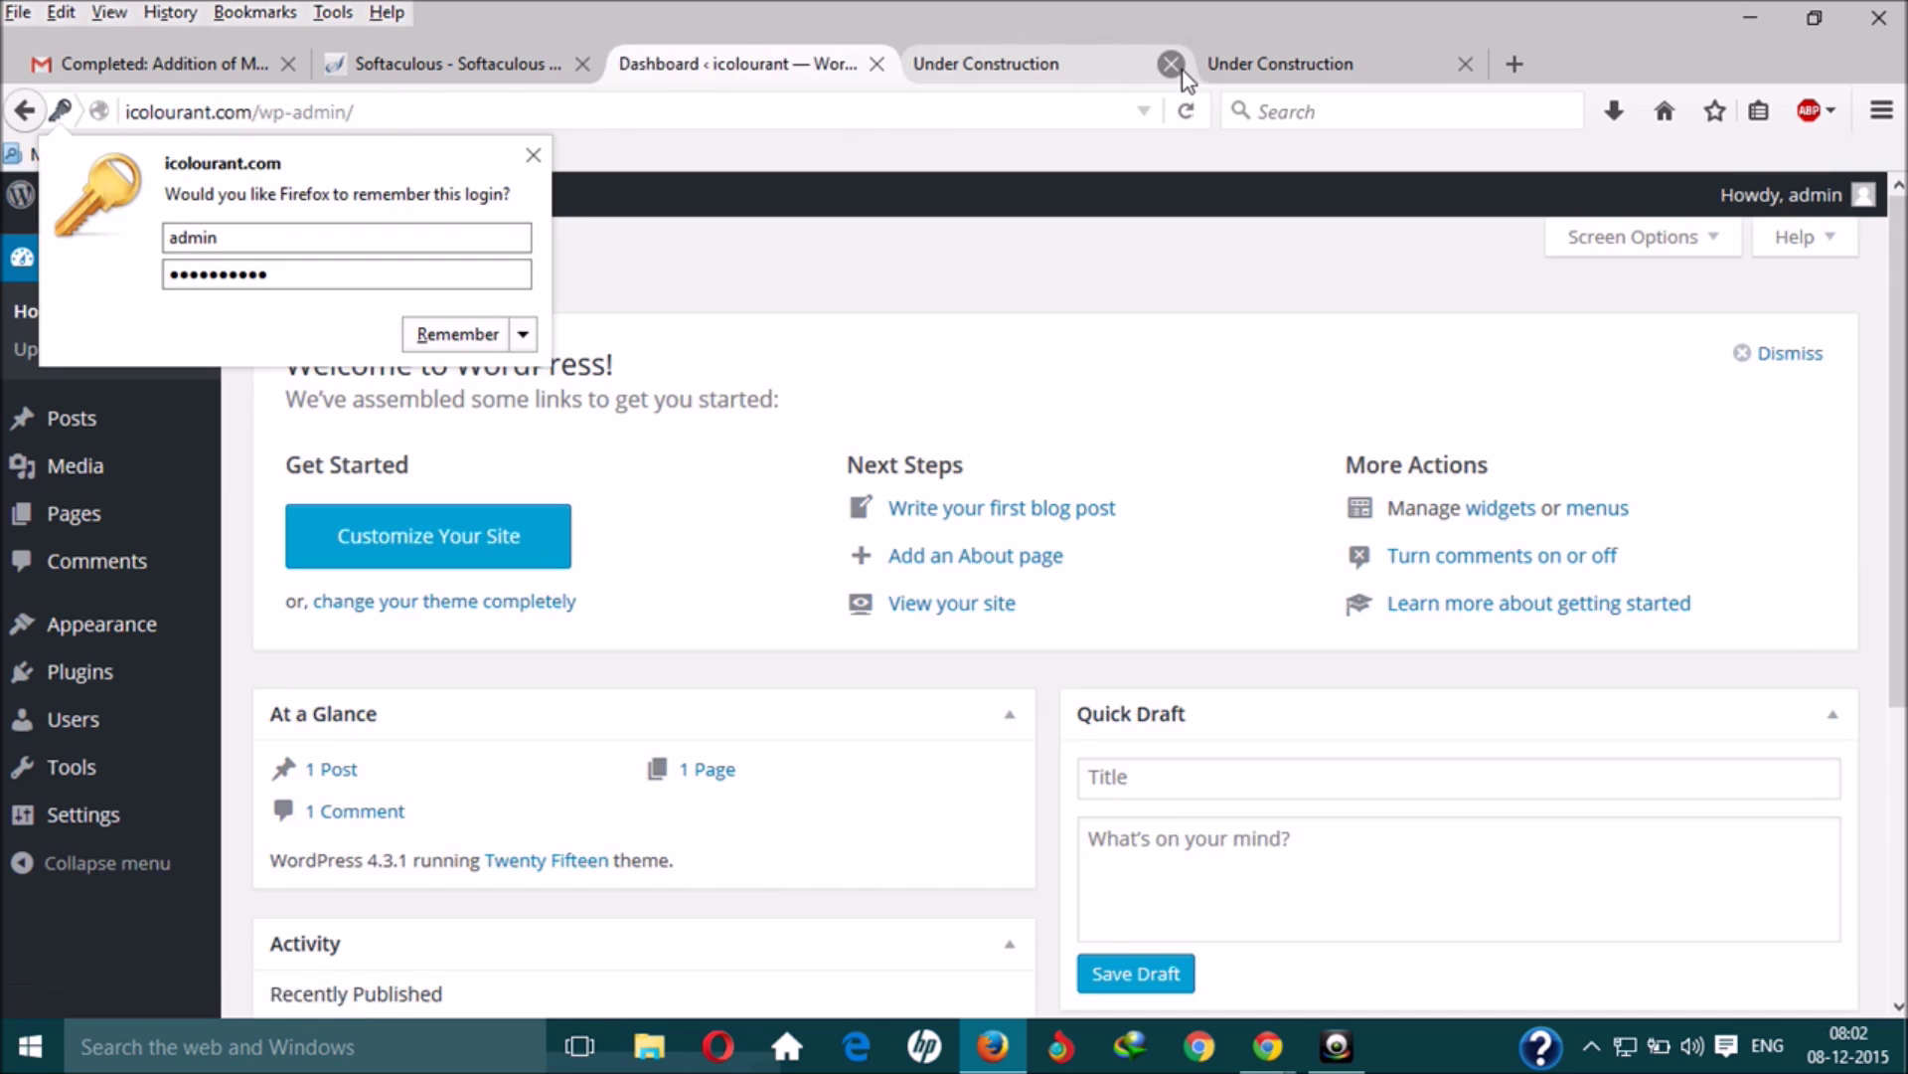
pyautogui.click(1171, 63)
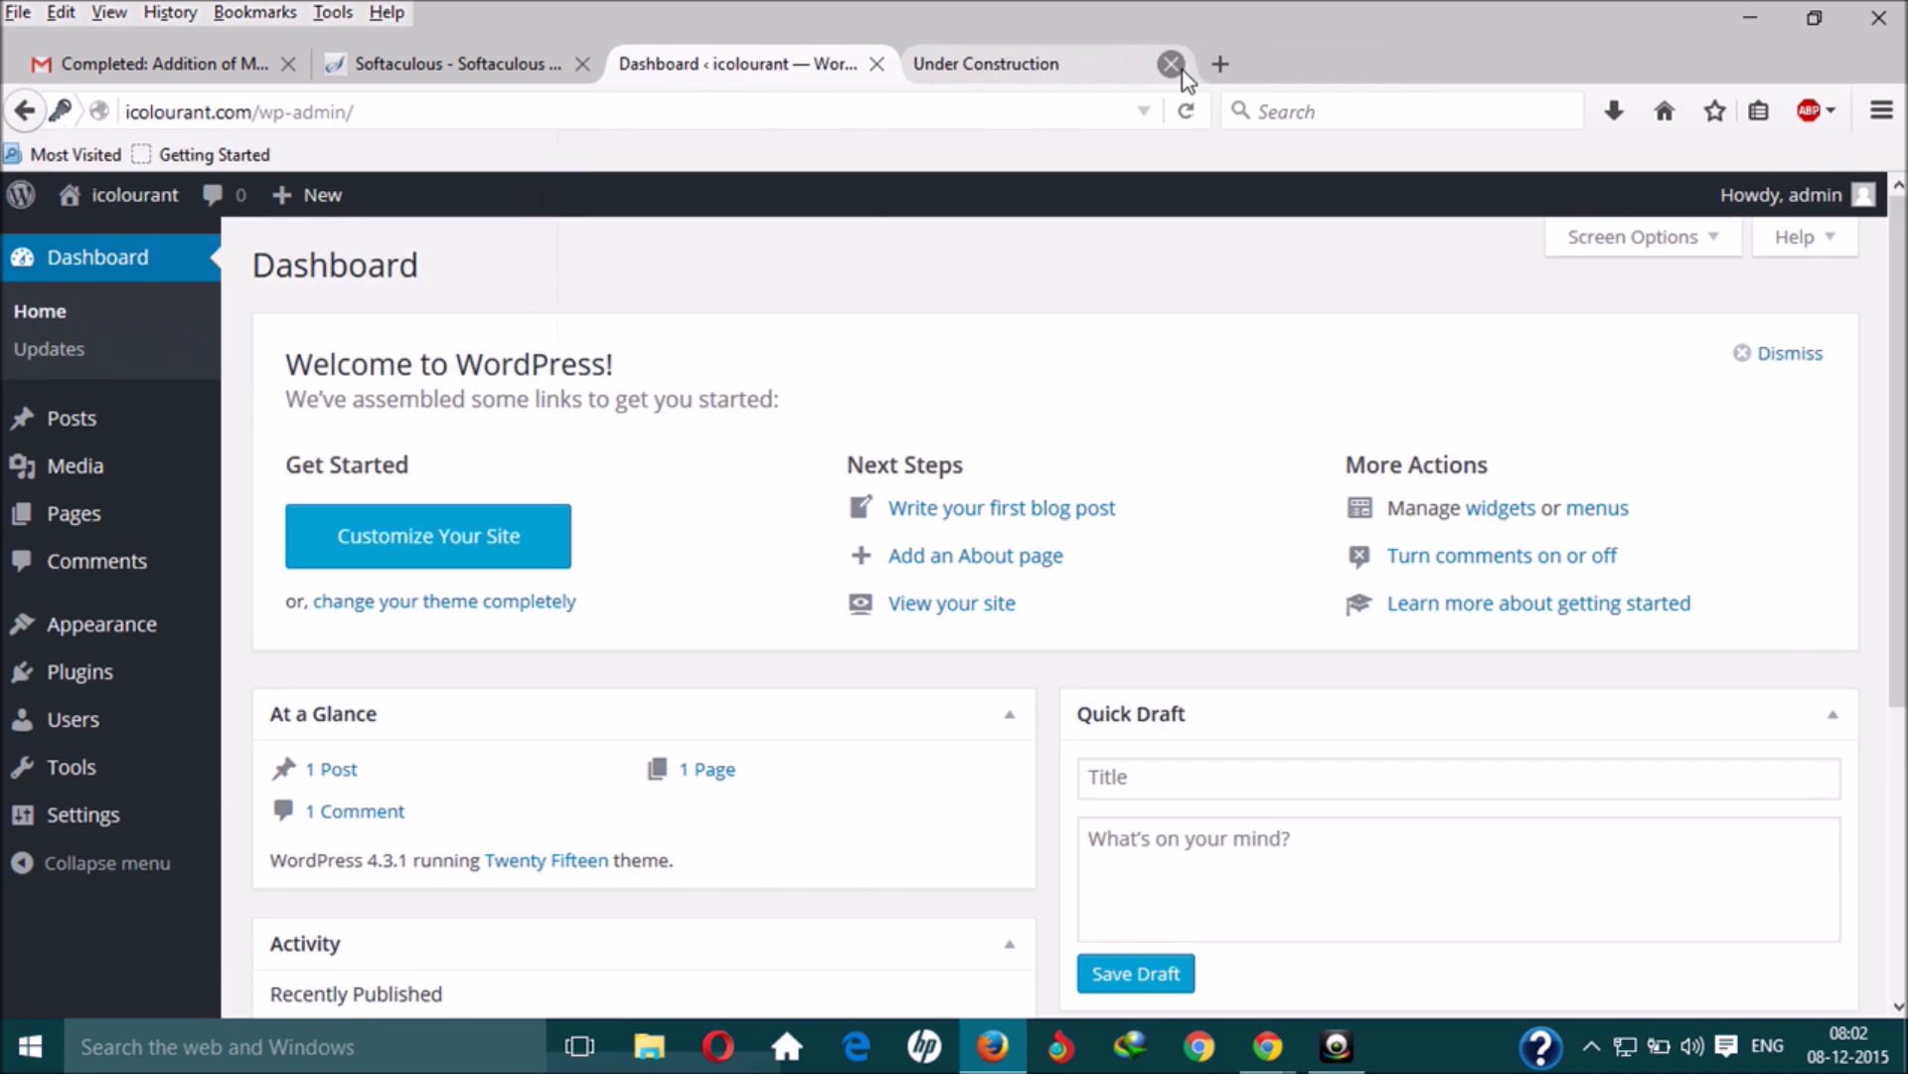
# Close the other under-construction tab and open Visit Site in a new tab
pyautogui.click(1171, 63)
pyautogui.moveTo(129, 195)
pyautogui.rightClick(118, 242)
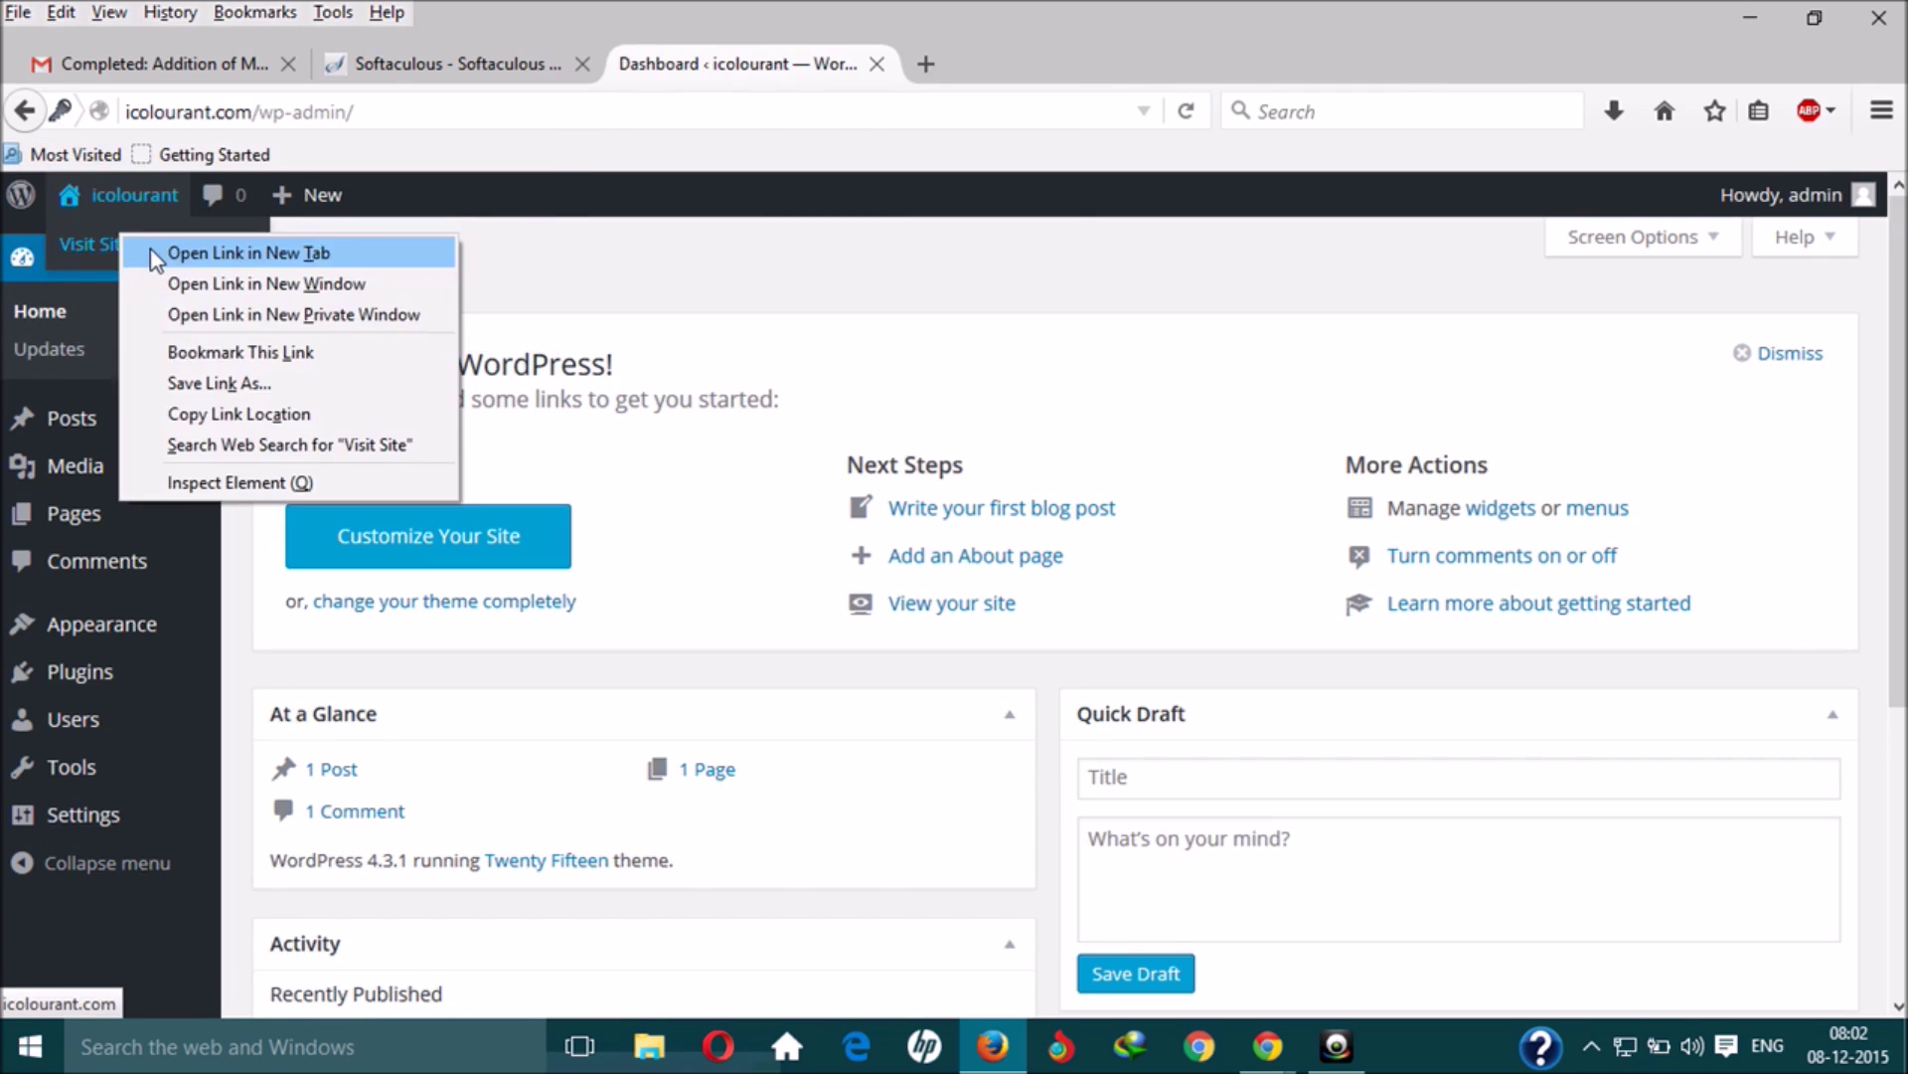
pyautogui.click(249, 252)
pyautogui.click(958, 66)
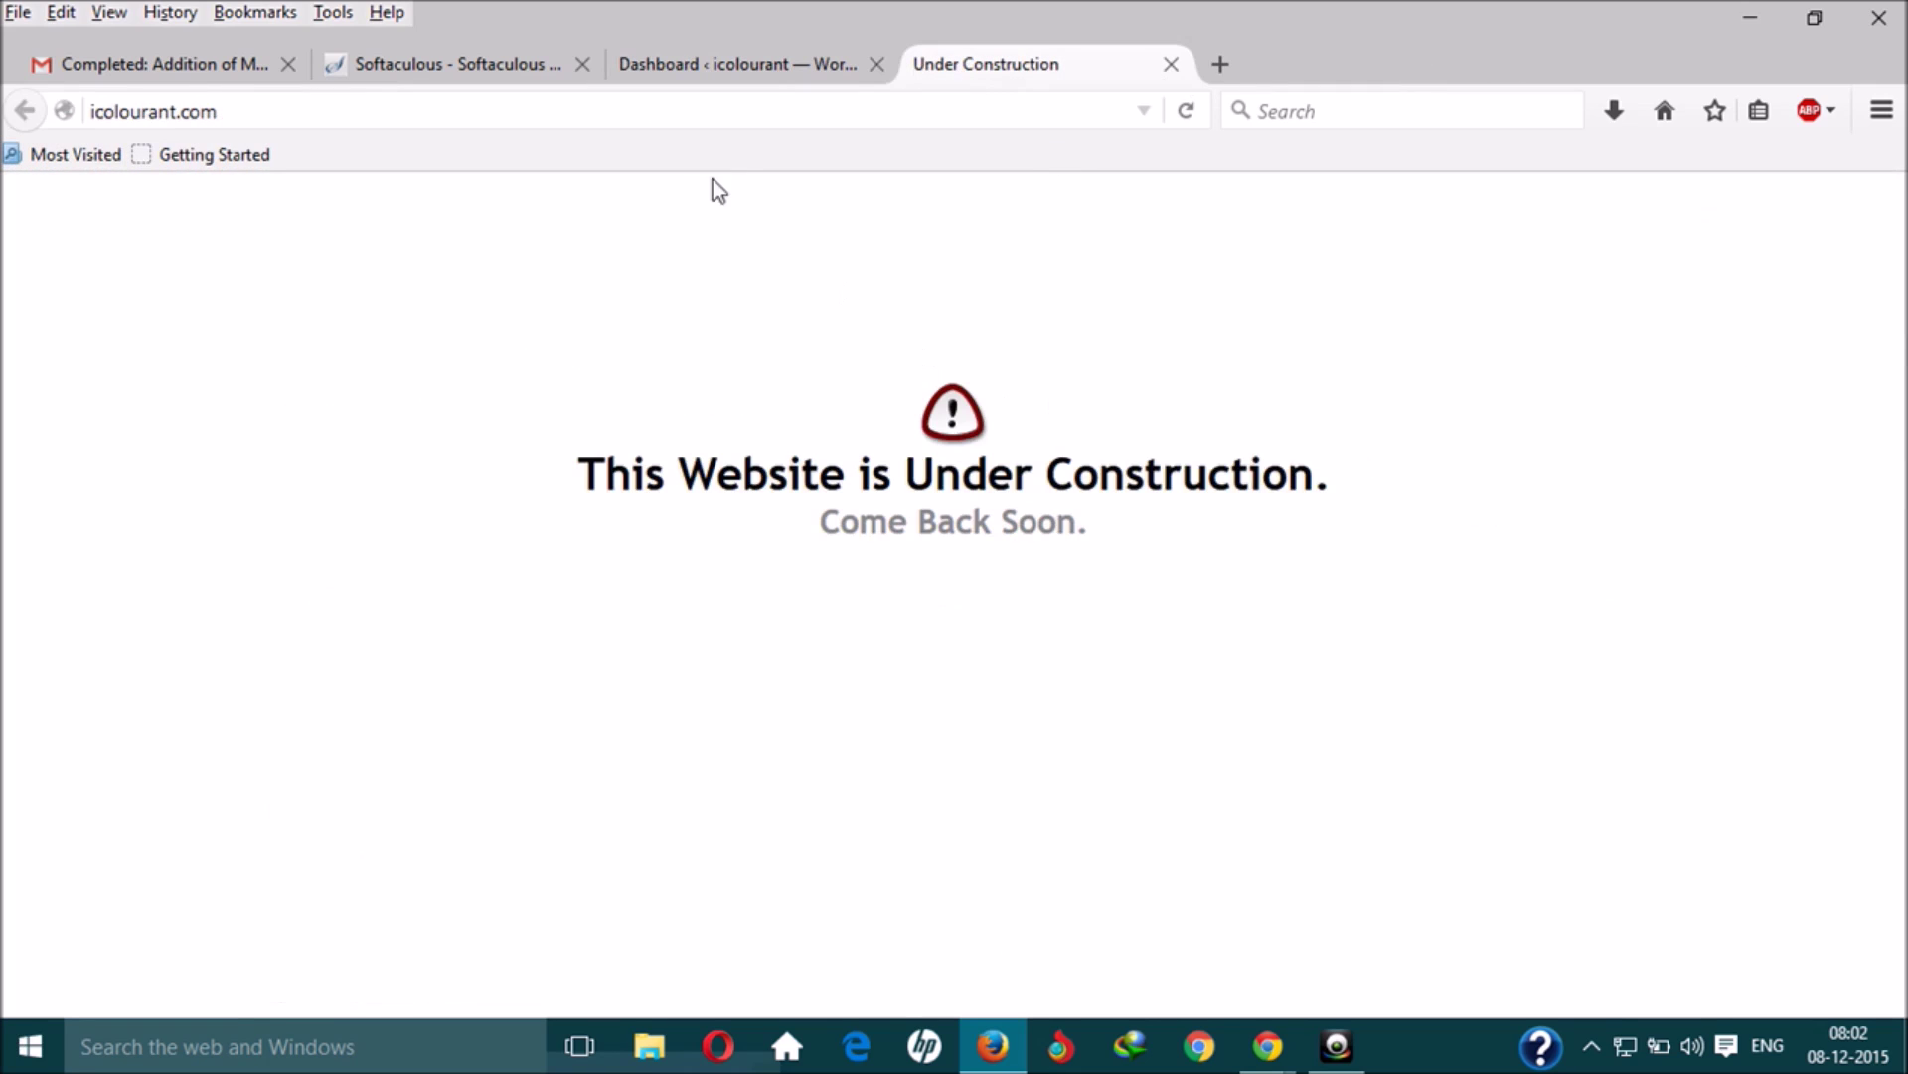
pyautogui.click(727, 79)
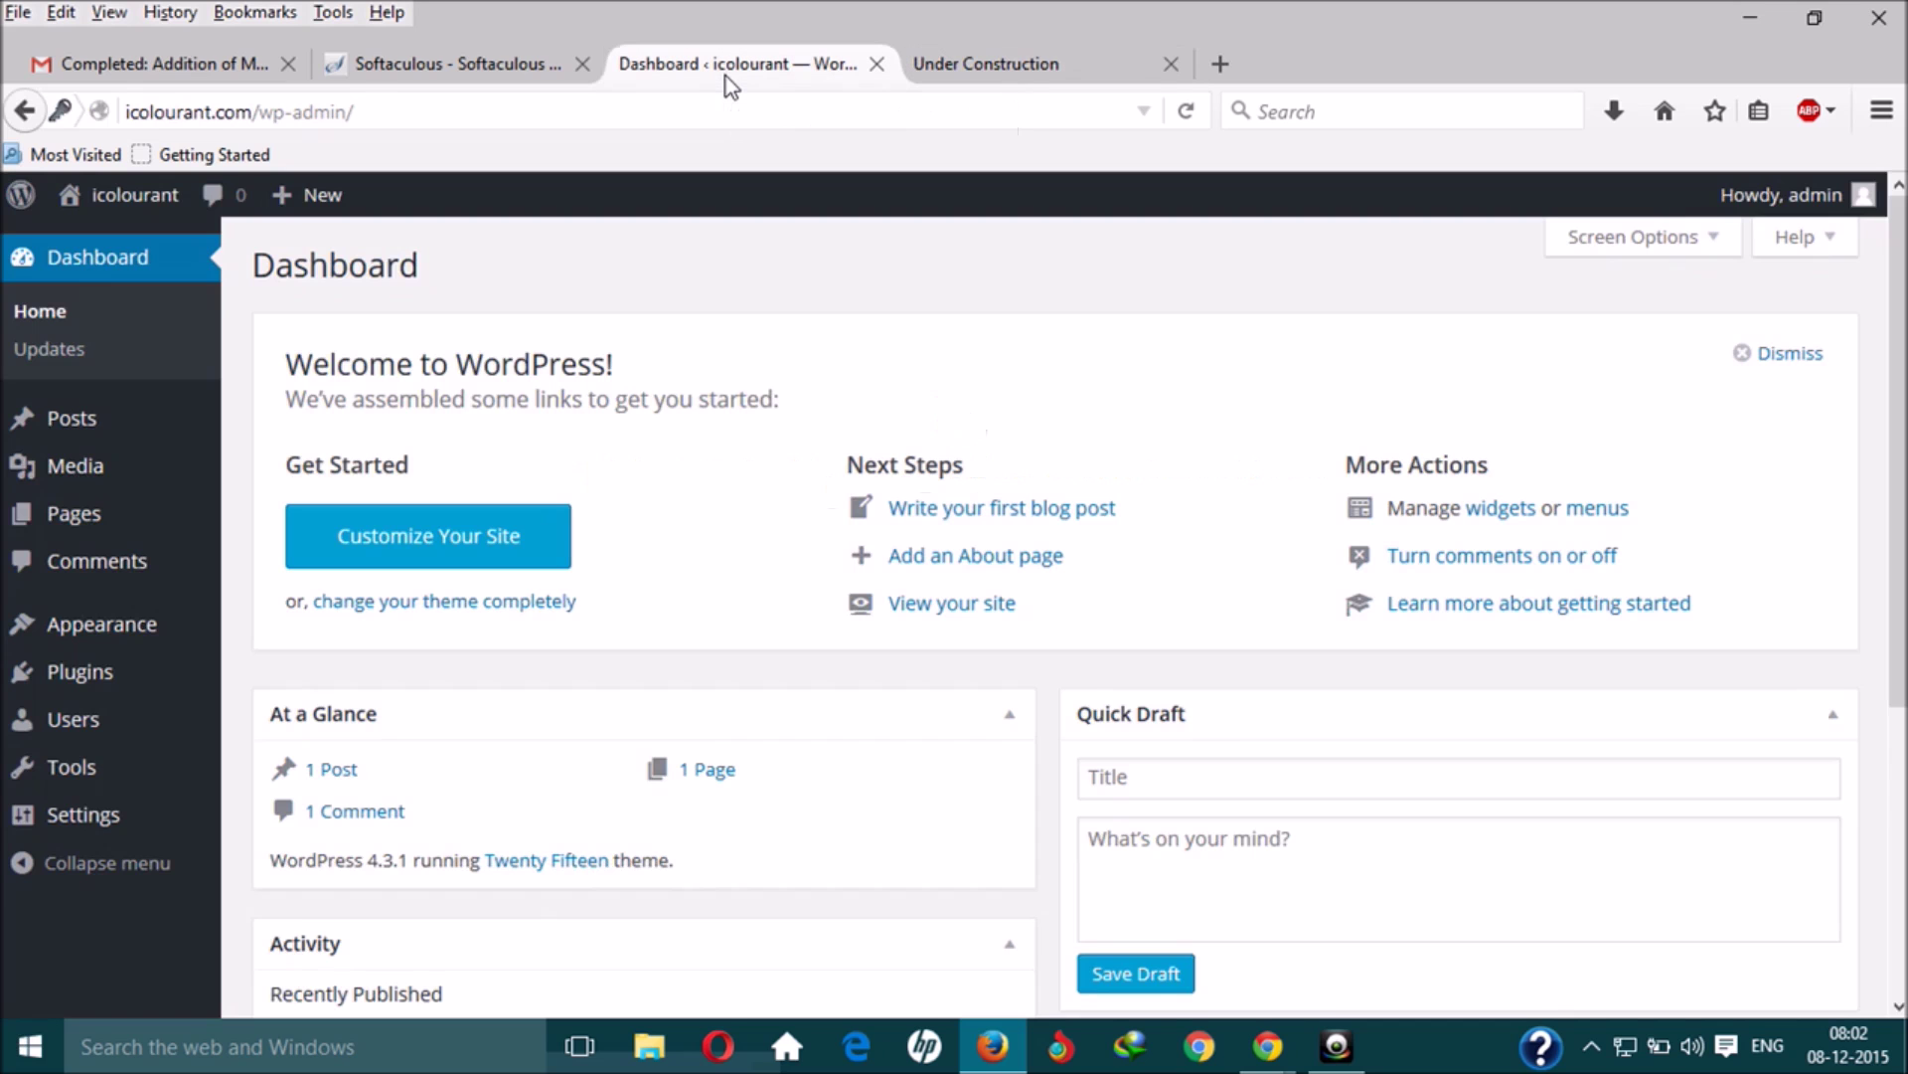
# Reload the site tab to show the icolourant blog with its Hello world! post
pyautogui.scroll(-5, 801, 332)
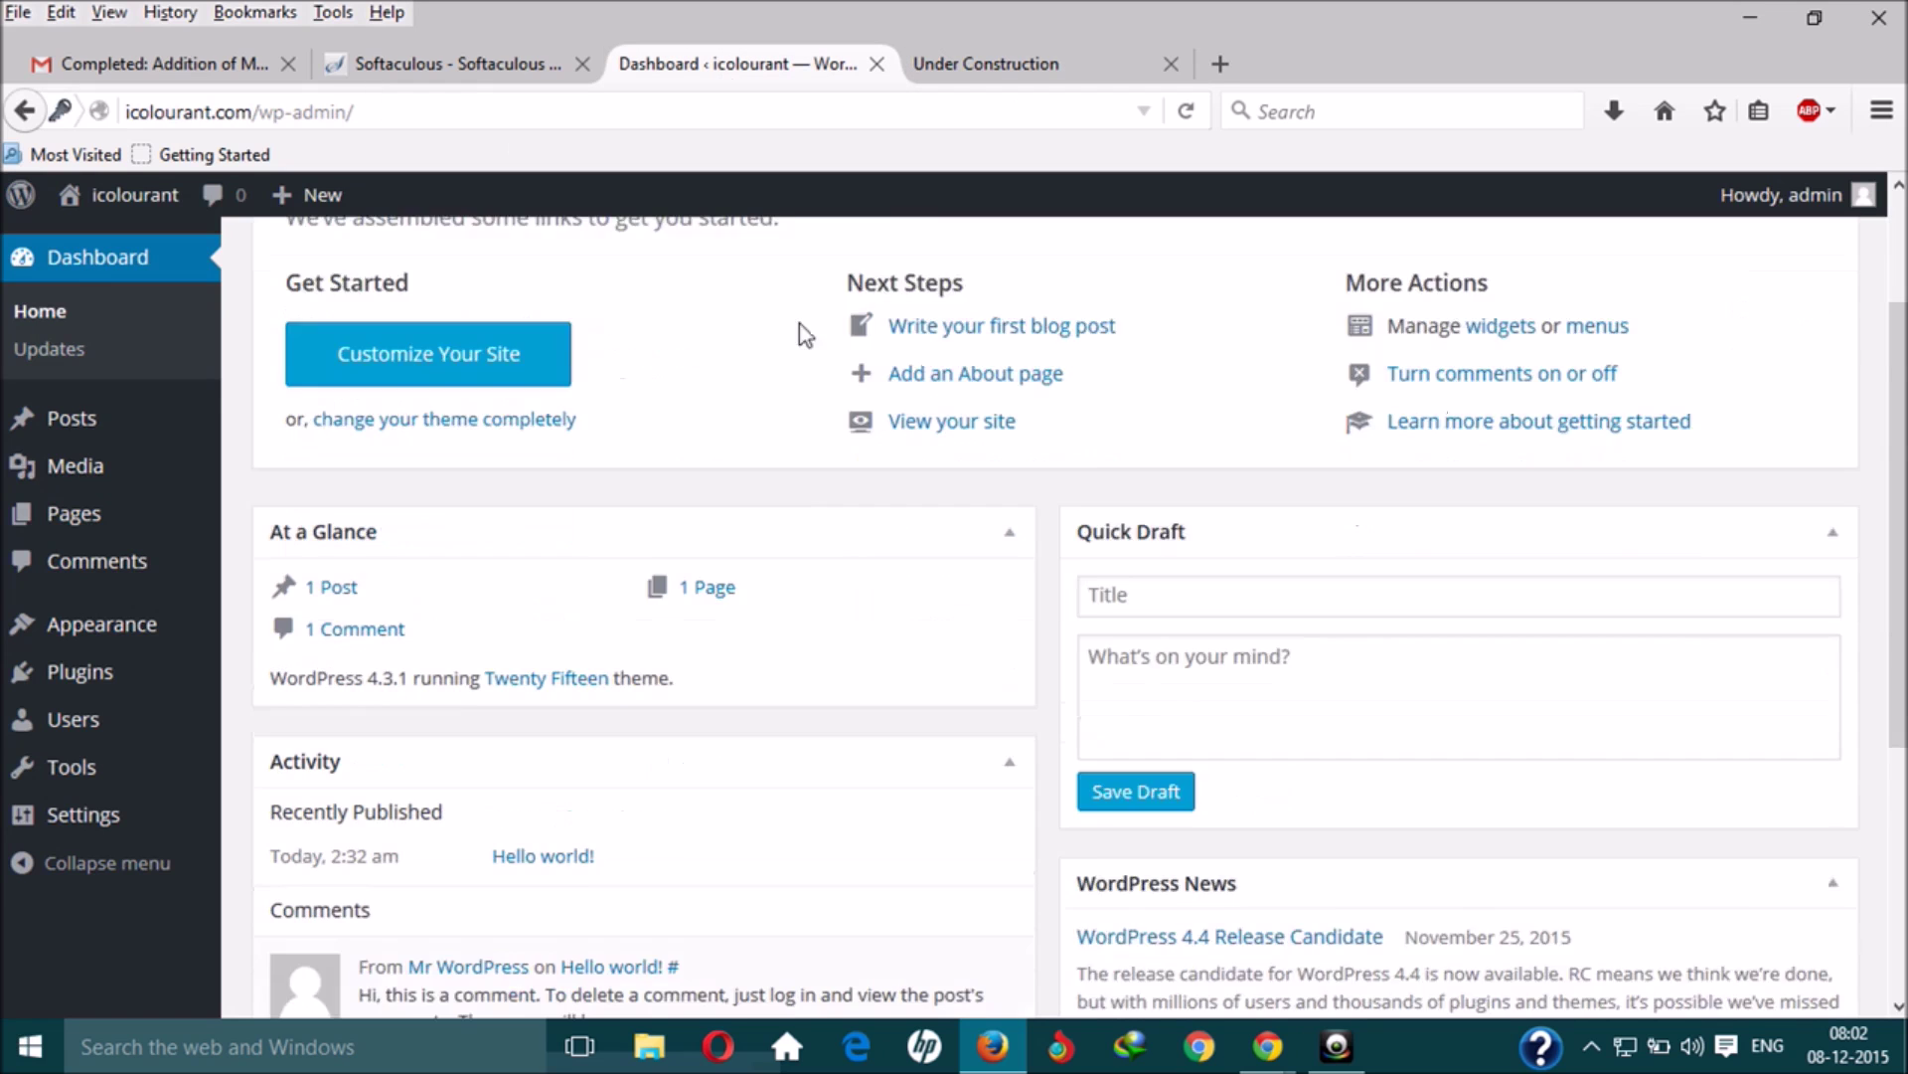
pyautogui.scroll(-1, 741, 444)
pyautogui.scroll(10, 835, 477)
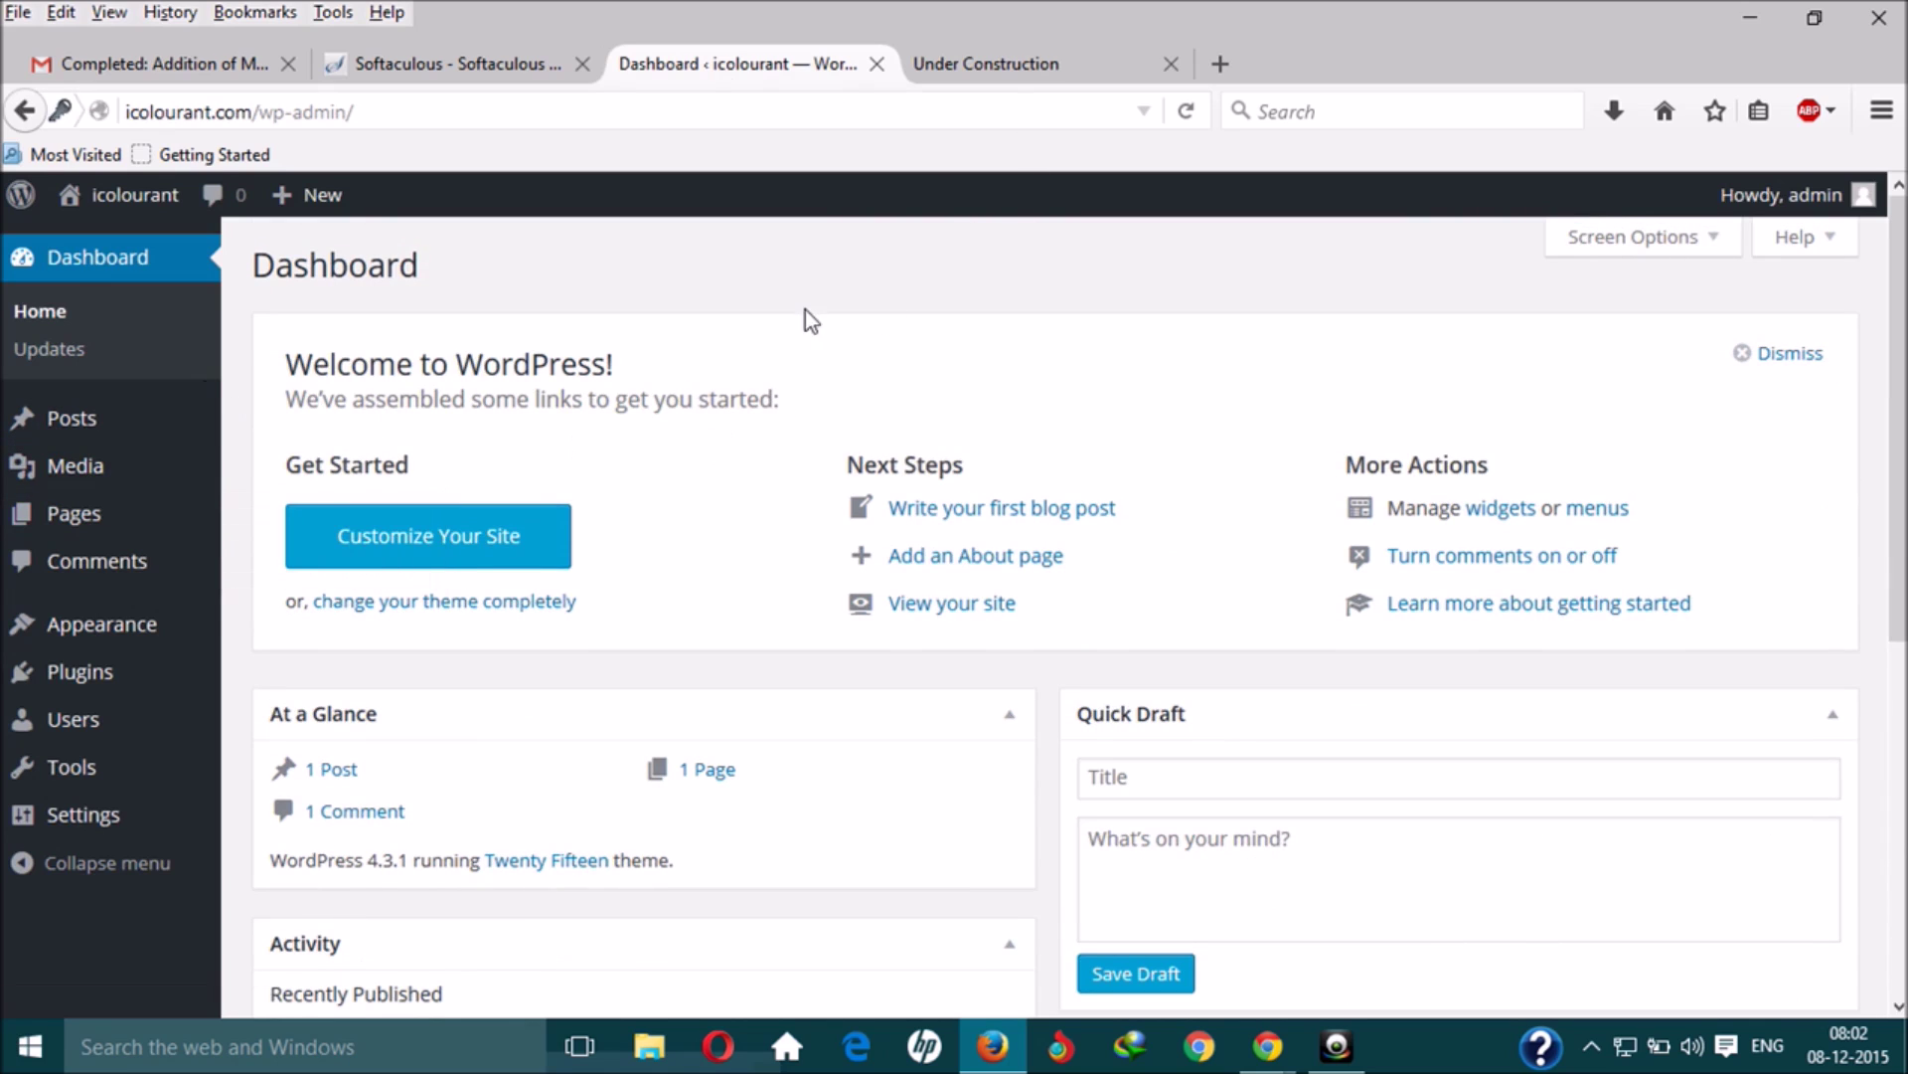
pyautogui.click(1006, 68)
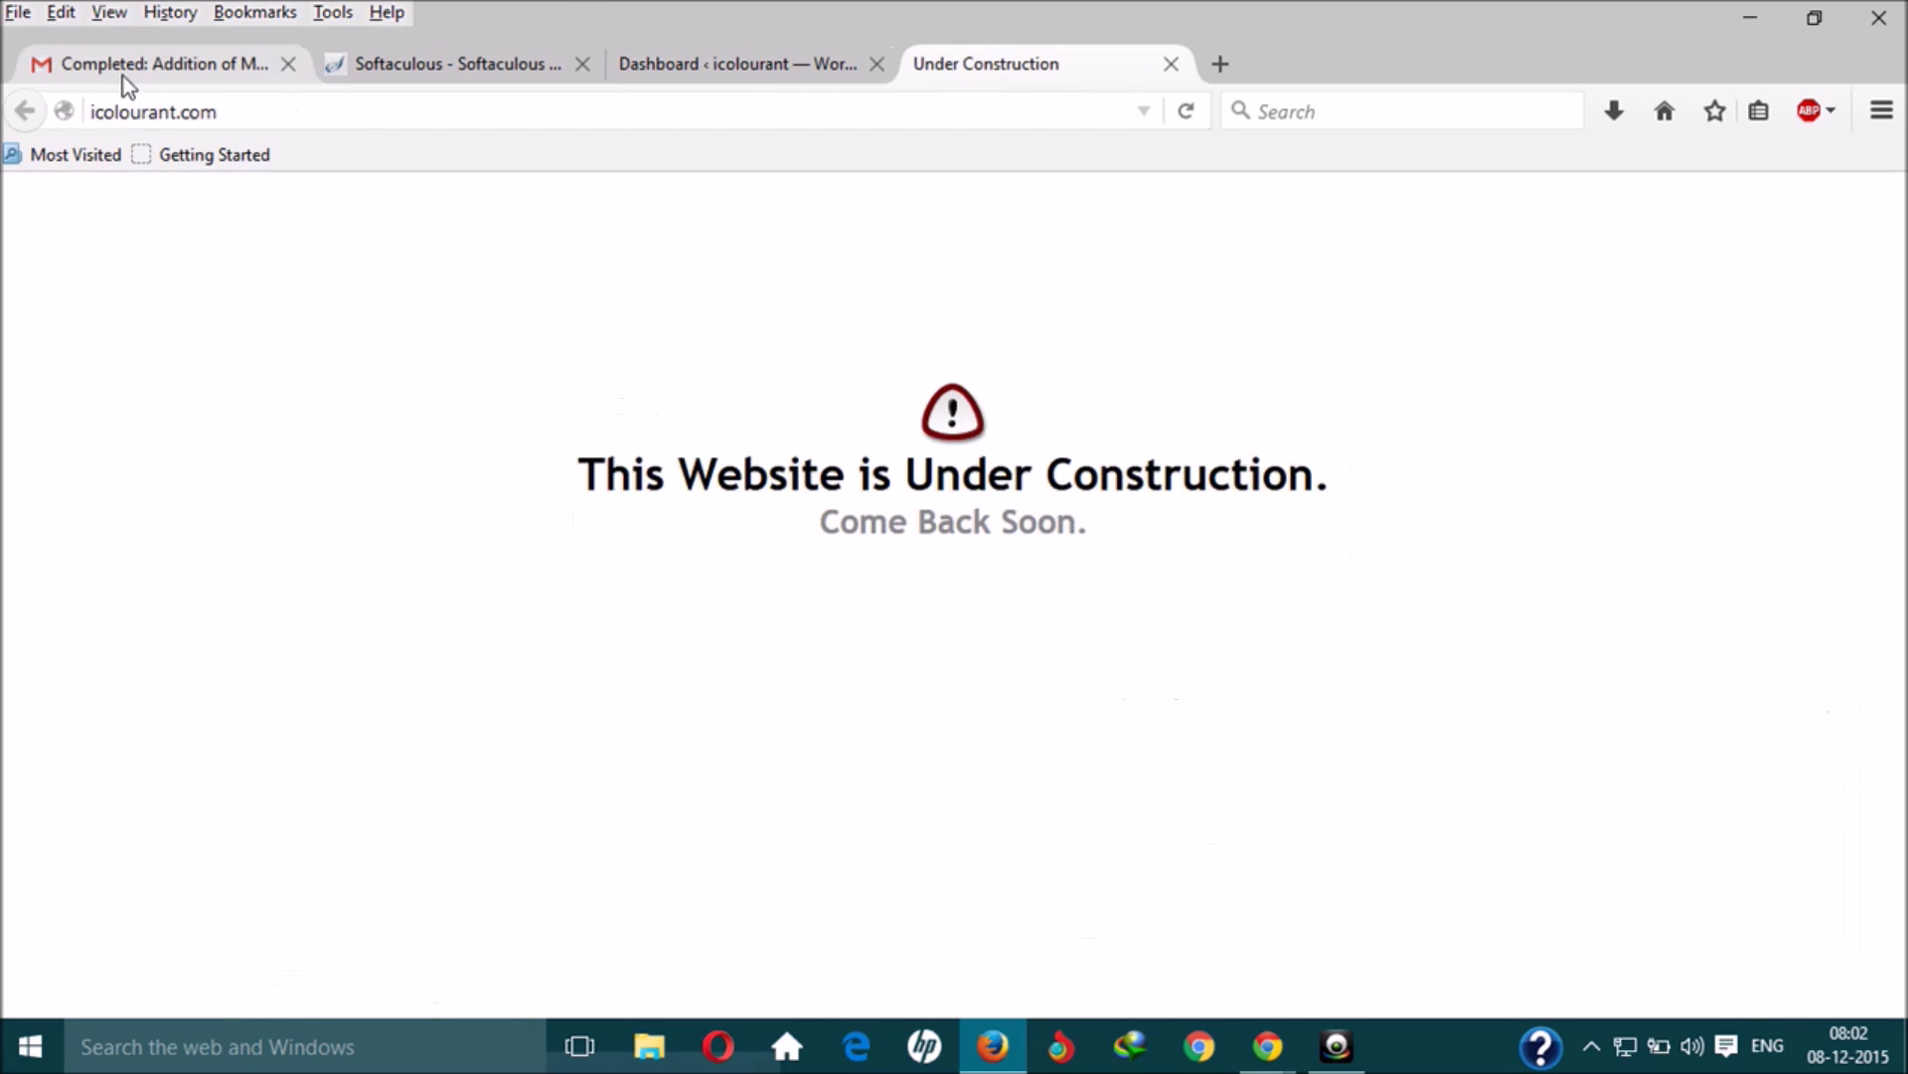
pyautogui.click(1183, 113)
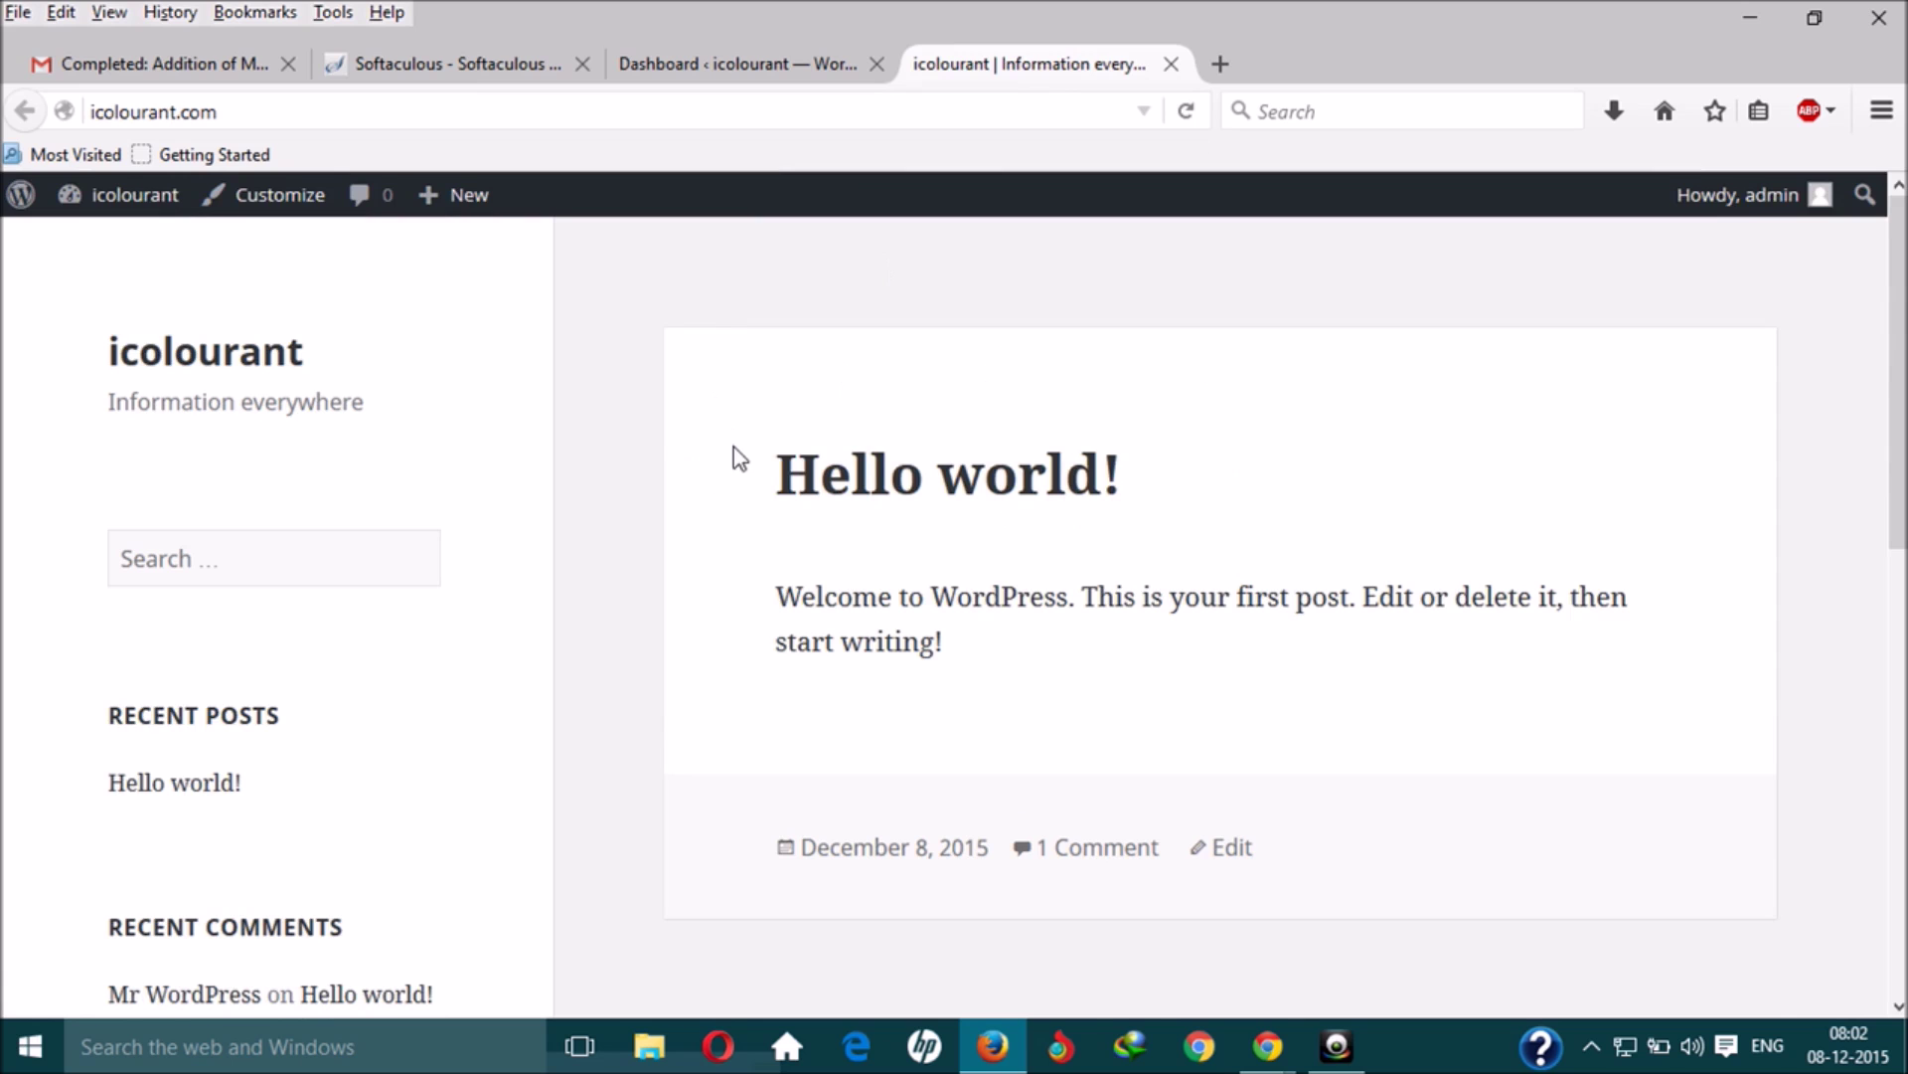
pyautogui.scroll(-1, 734, 449)
pyautogui.scroll(-8, 733, 450)
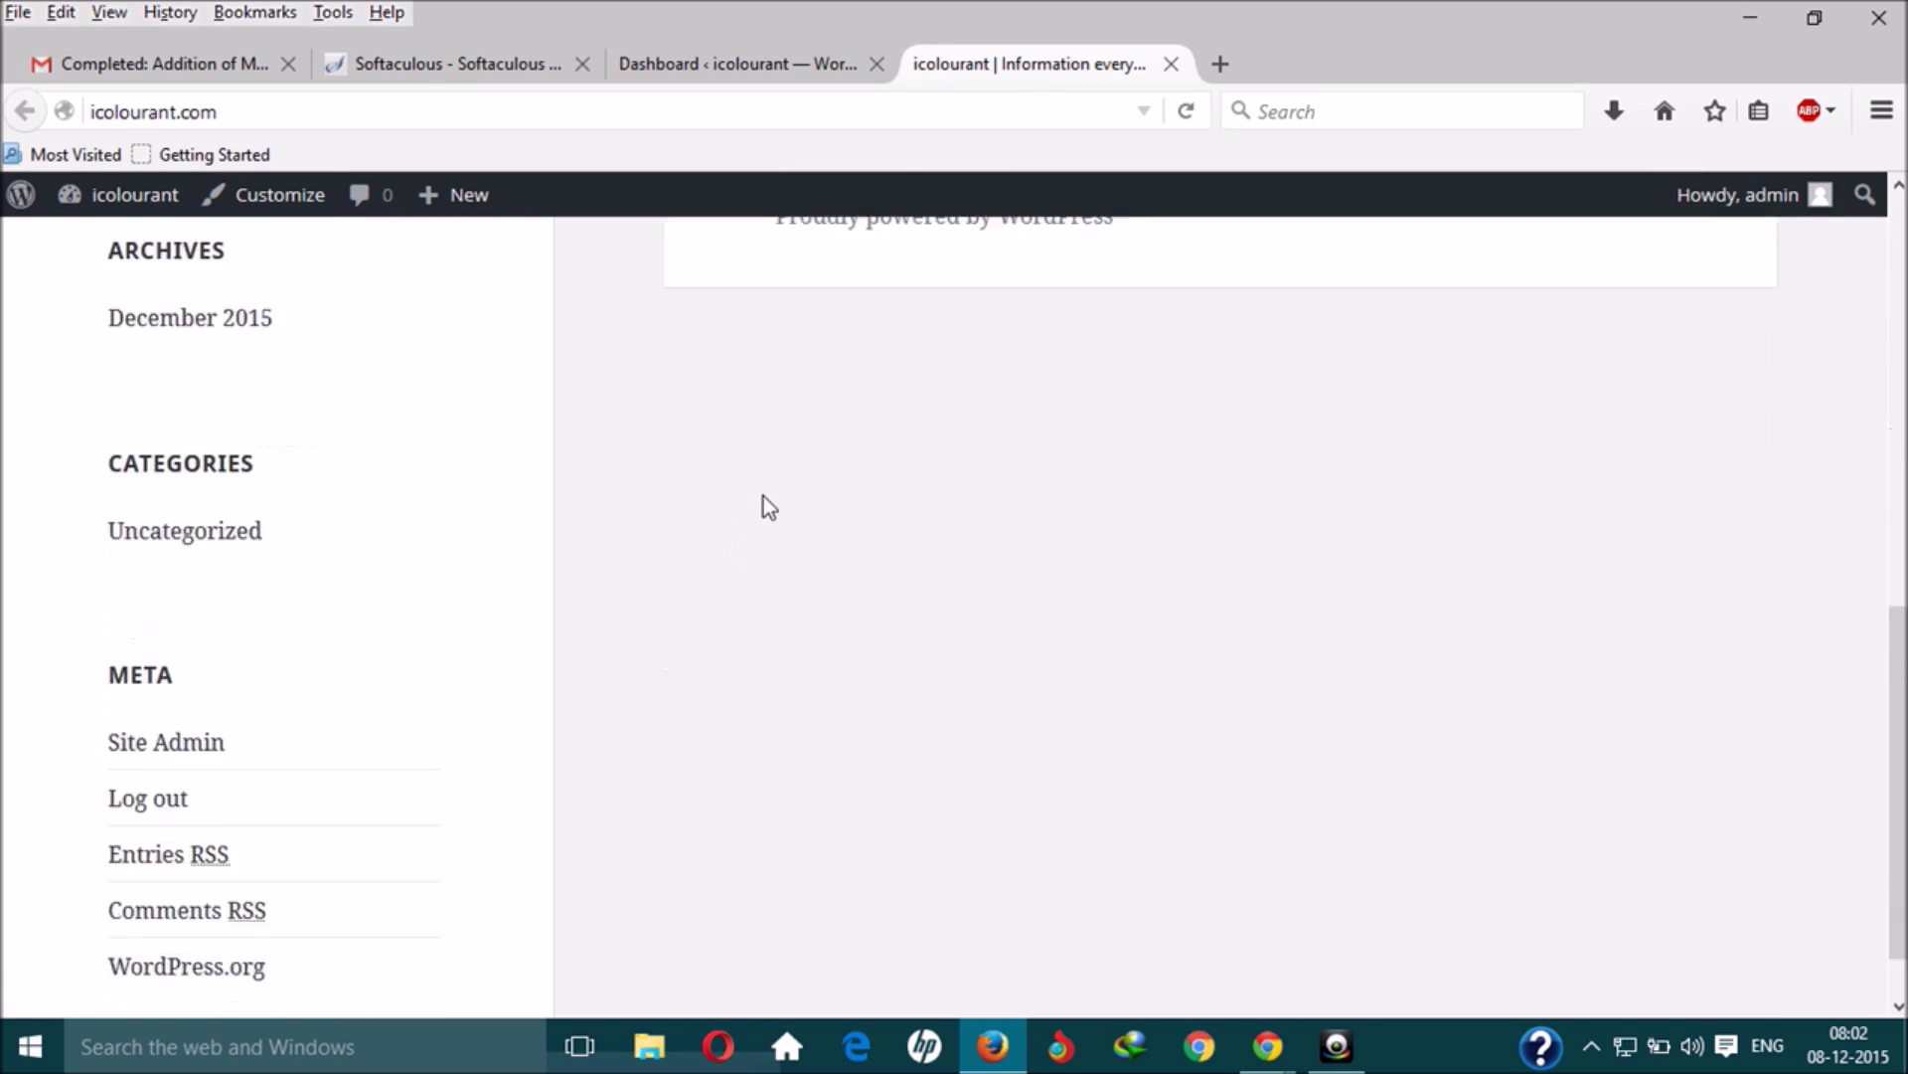
pyautogui.scroll(6, 763, 503)
pyautogui.scroll(5, 772, 507)
pyautogui.click(701, 60)
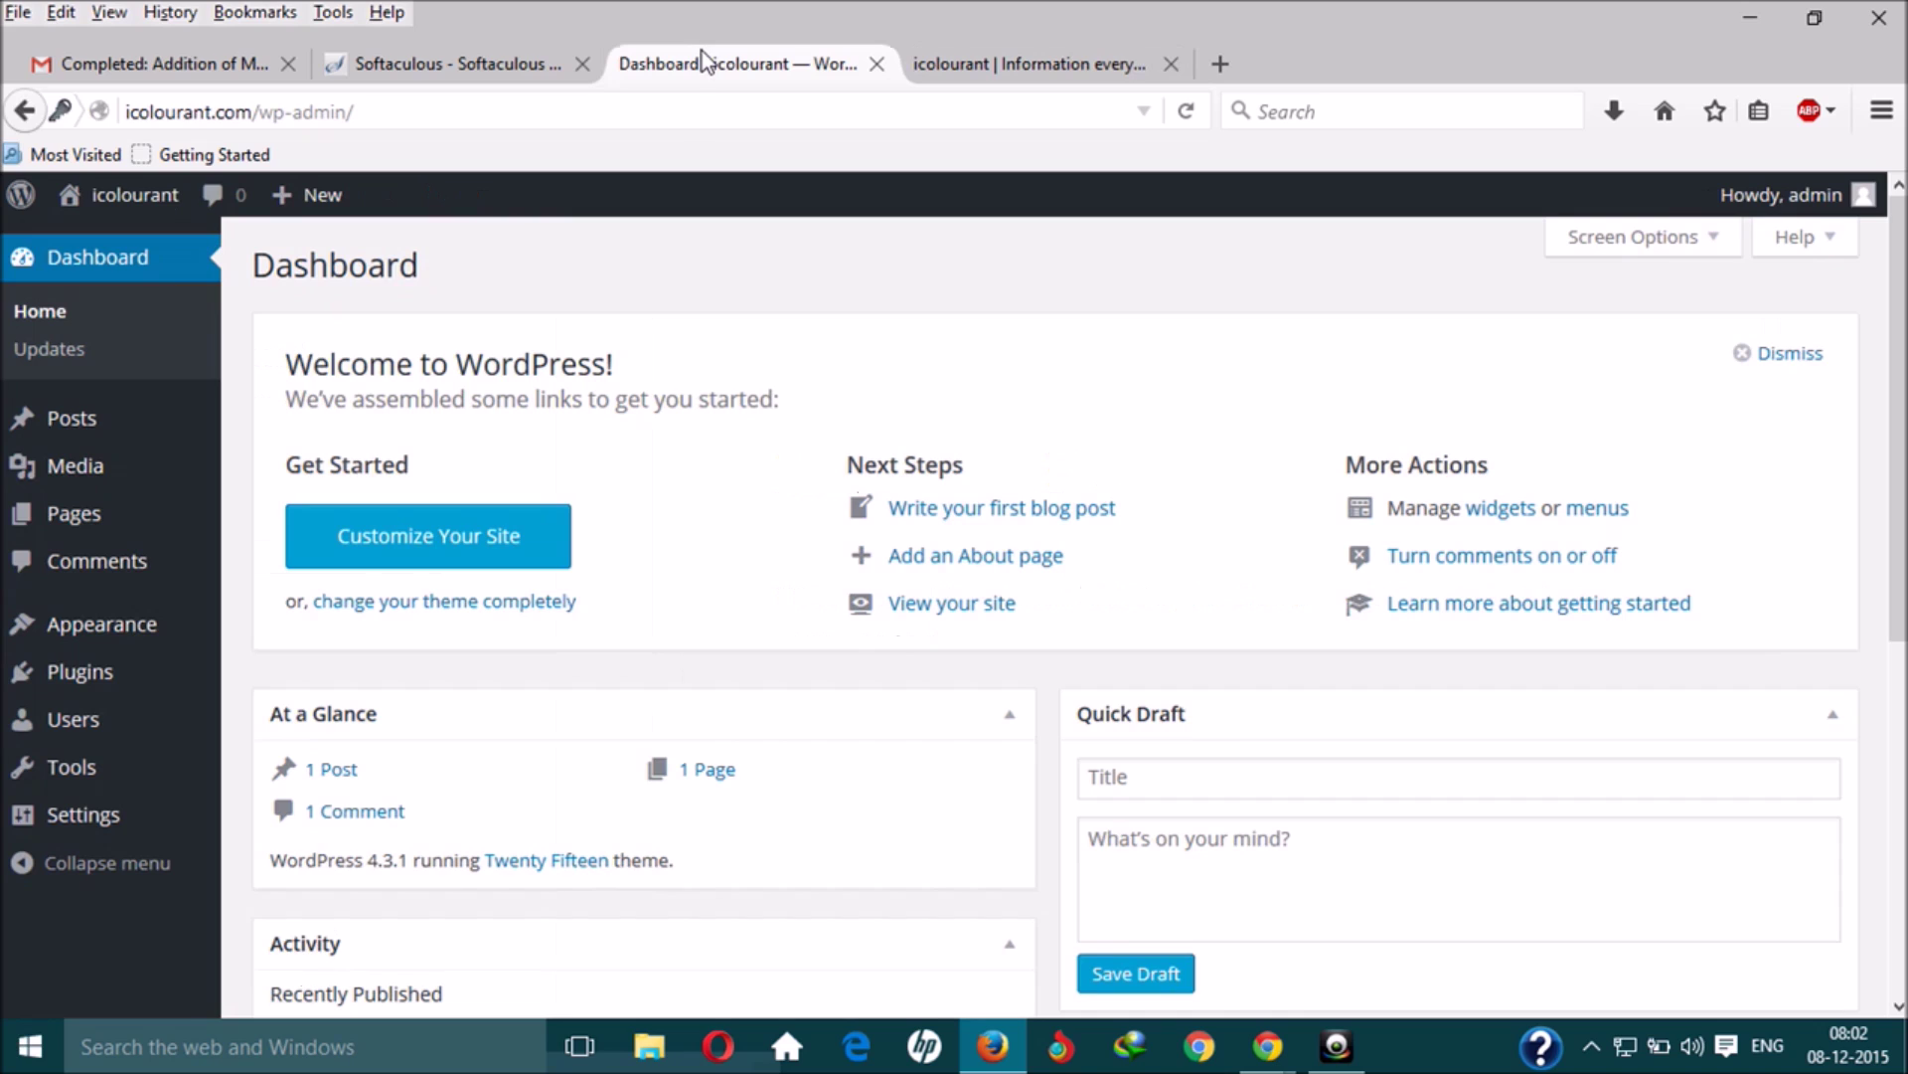